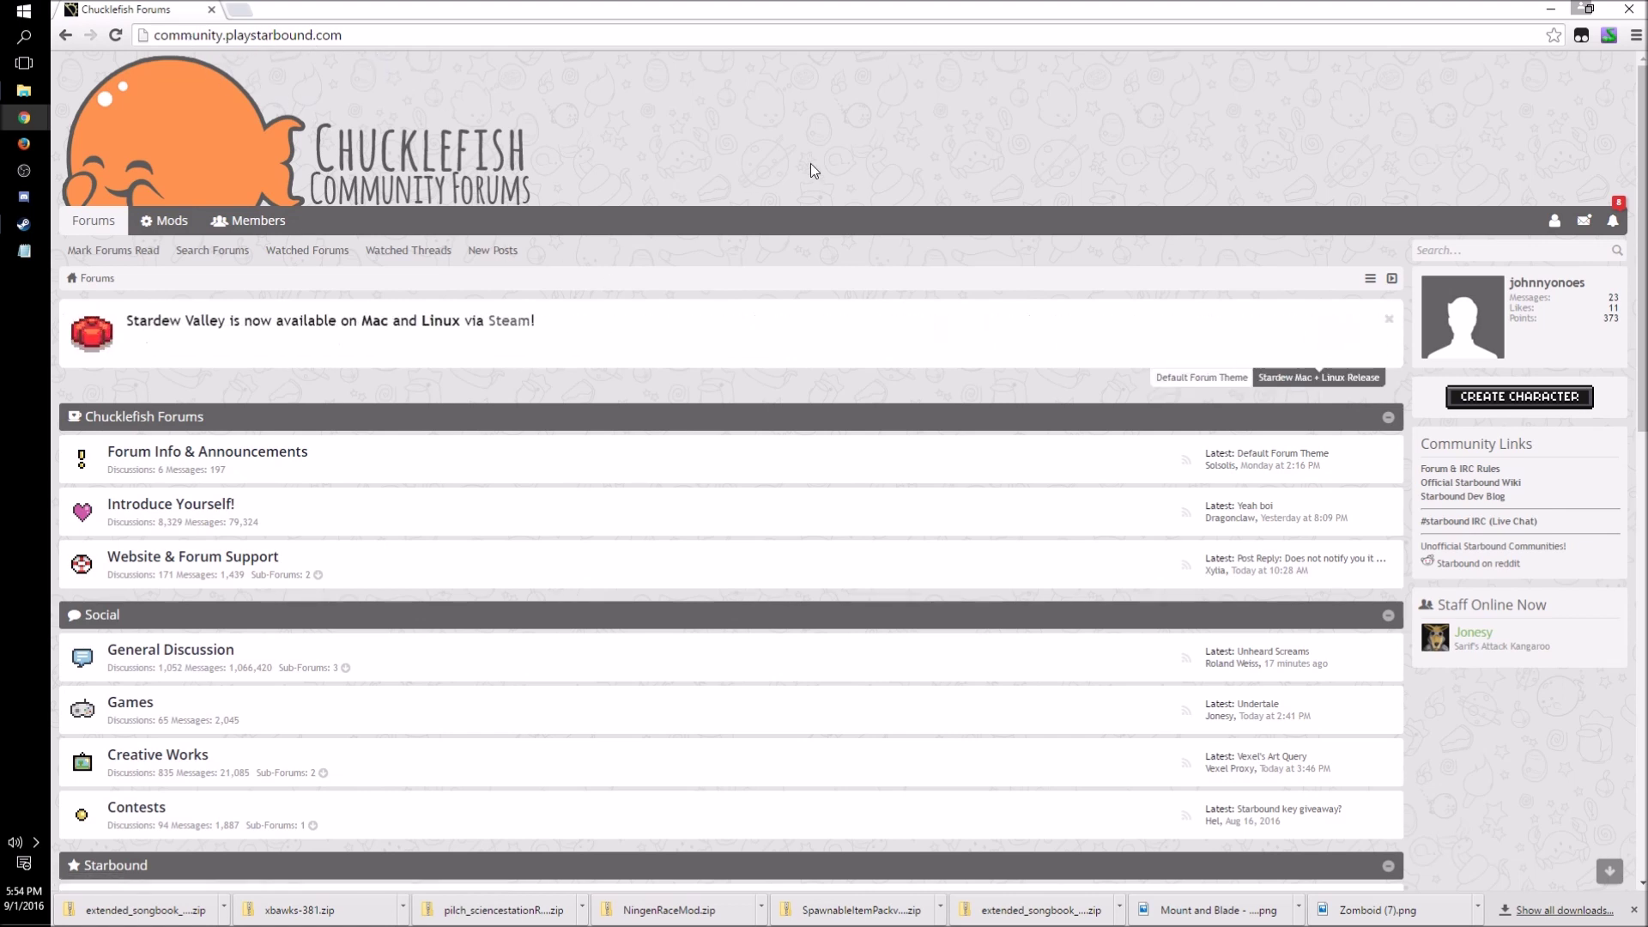
# Step: Open the forum's Mods repository and browse the recently updated Starbound mods
pyautogui.scroll(-2, 812, 163)
pyautogui.scroll(-7, 813, 168)
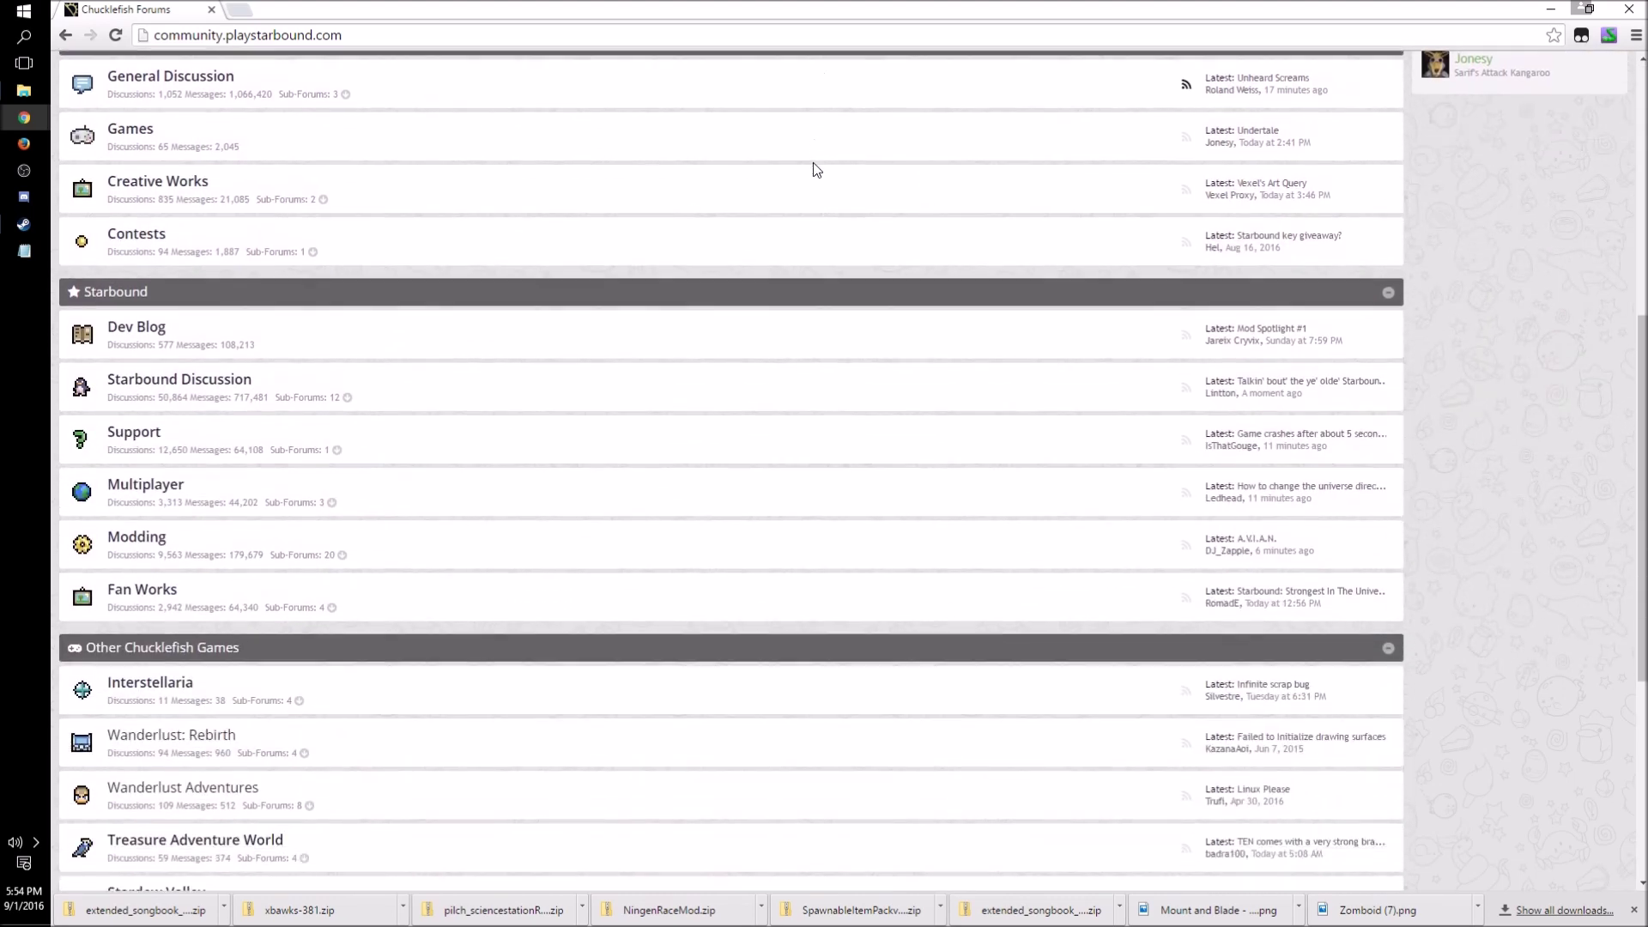
pyautogui.scroll(8, 813, 165)
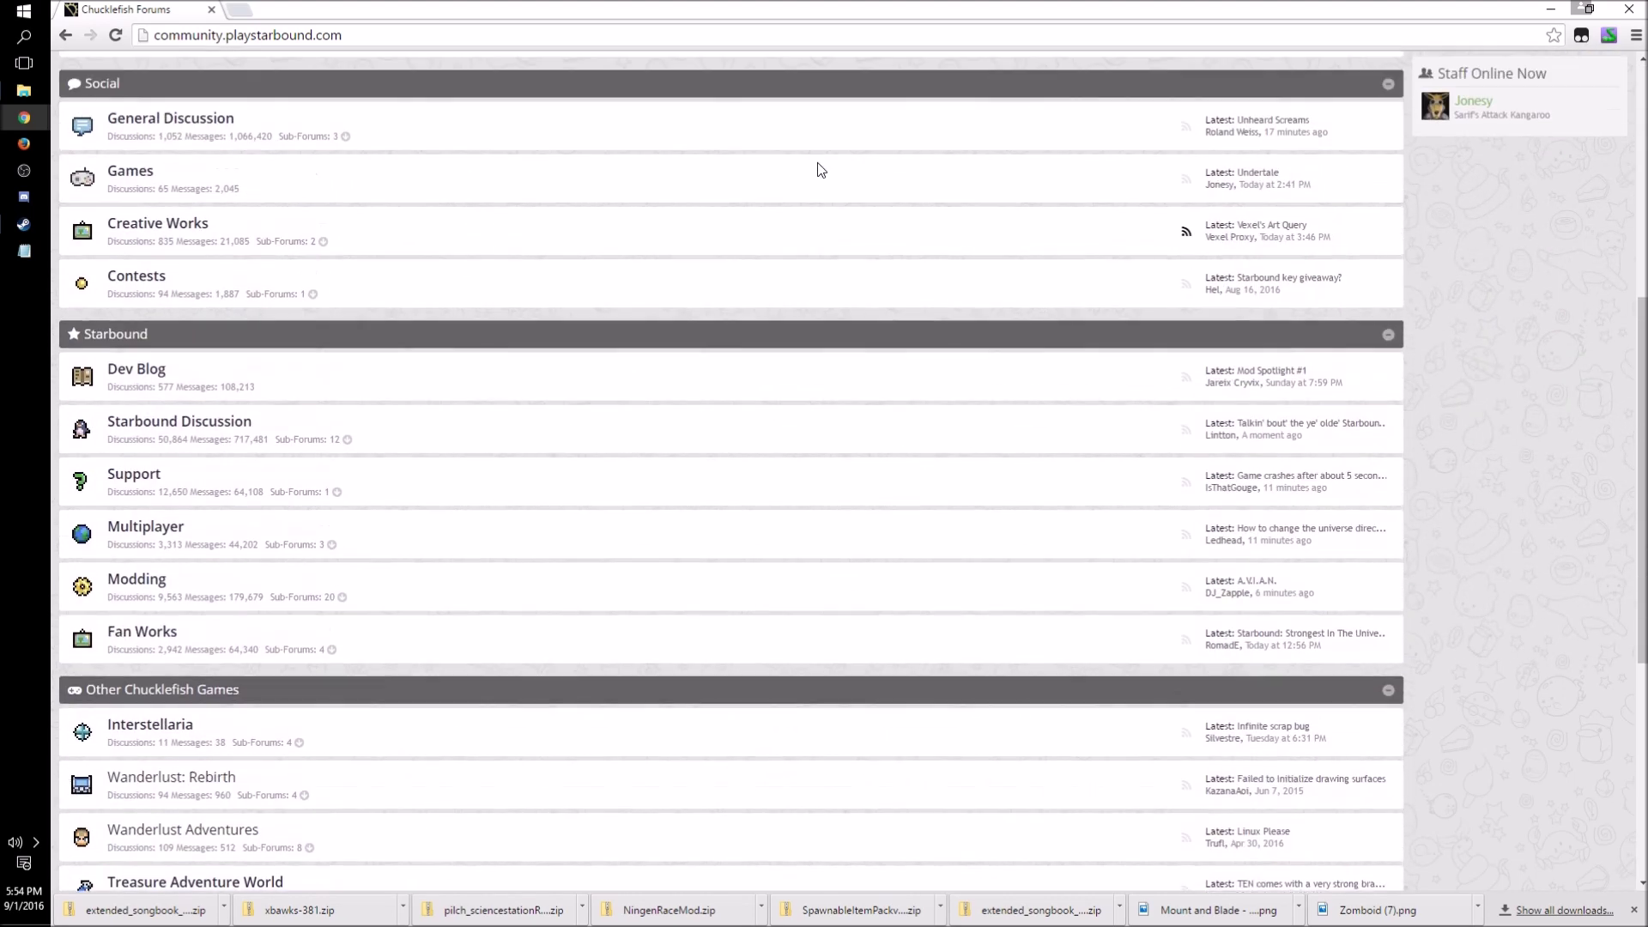
pyautogui.scroll(1, 549, 307)
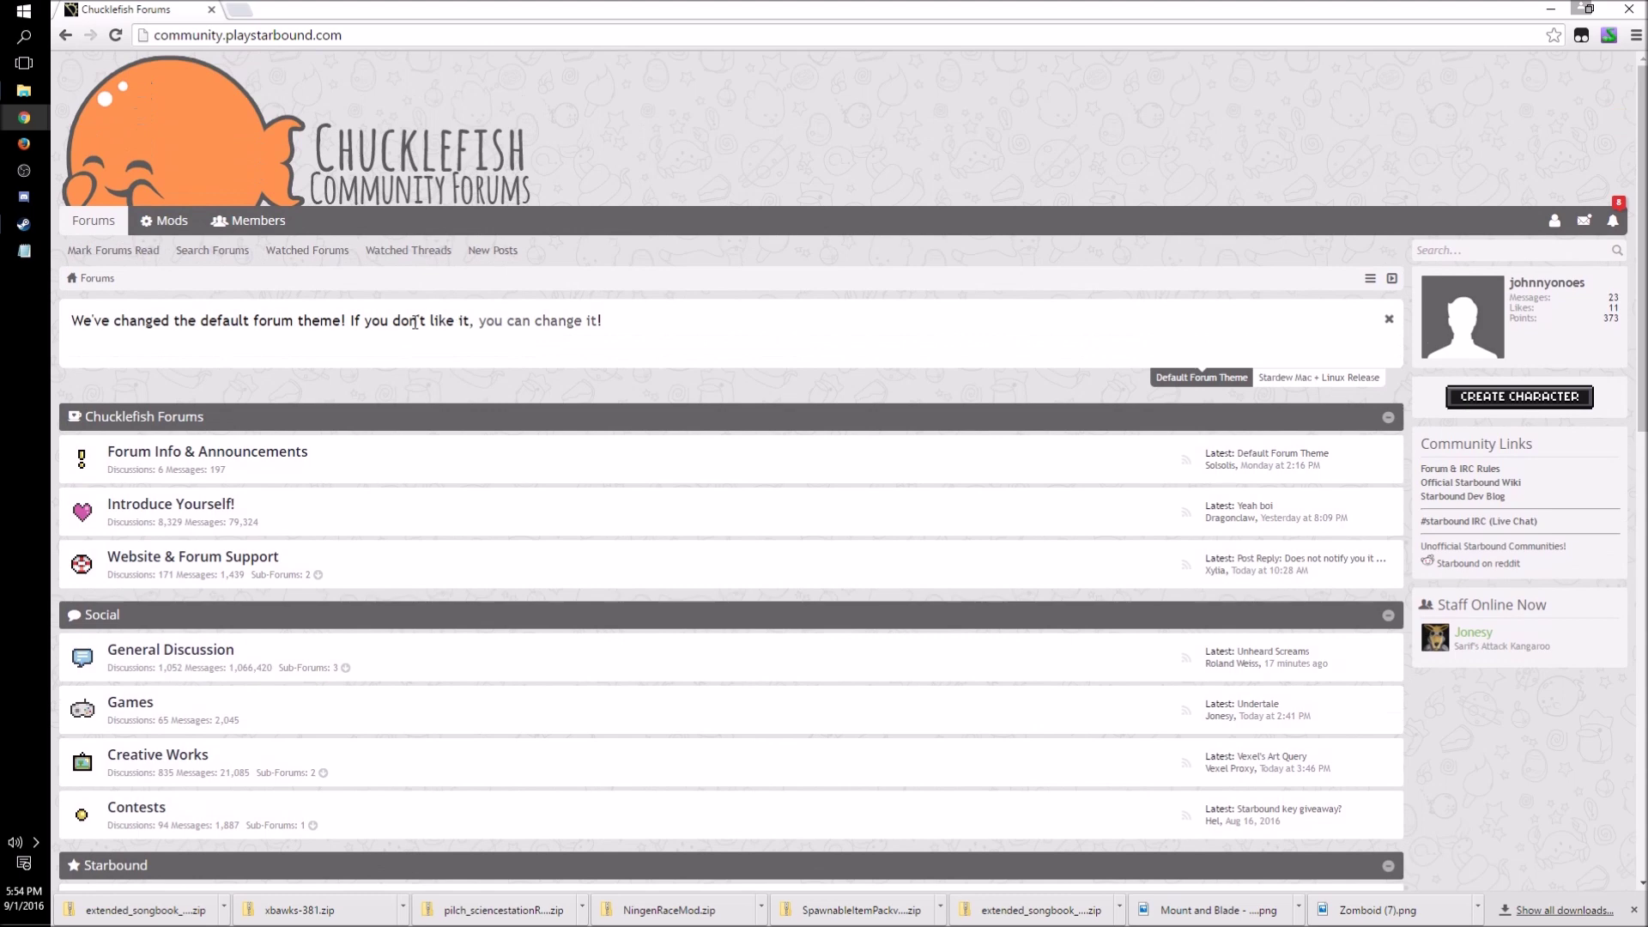
pyautogui.click(176, 225)
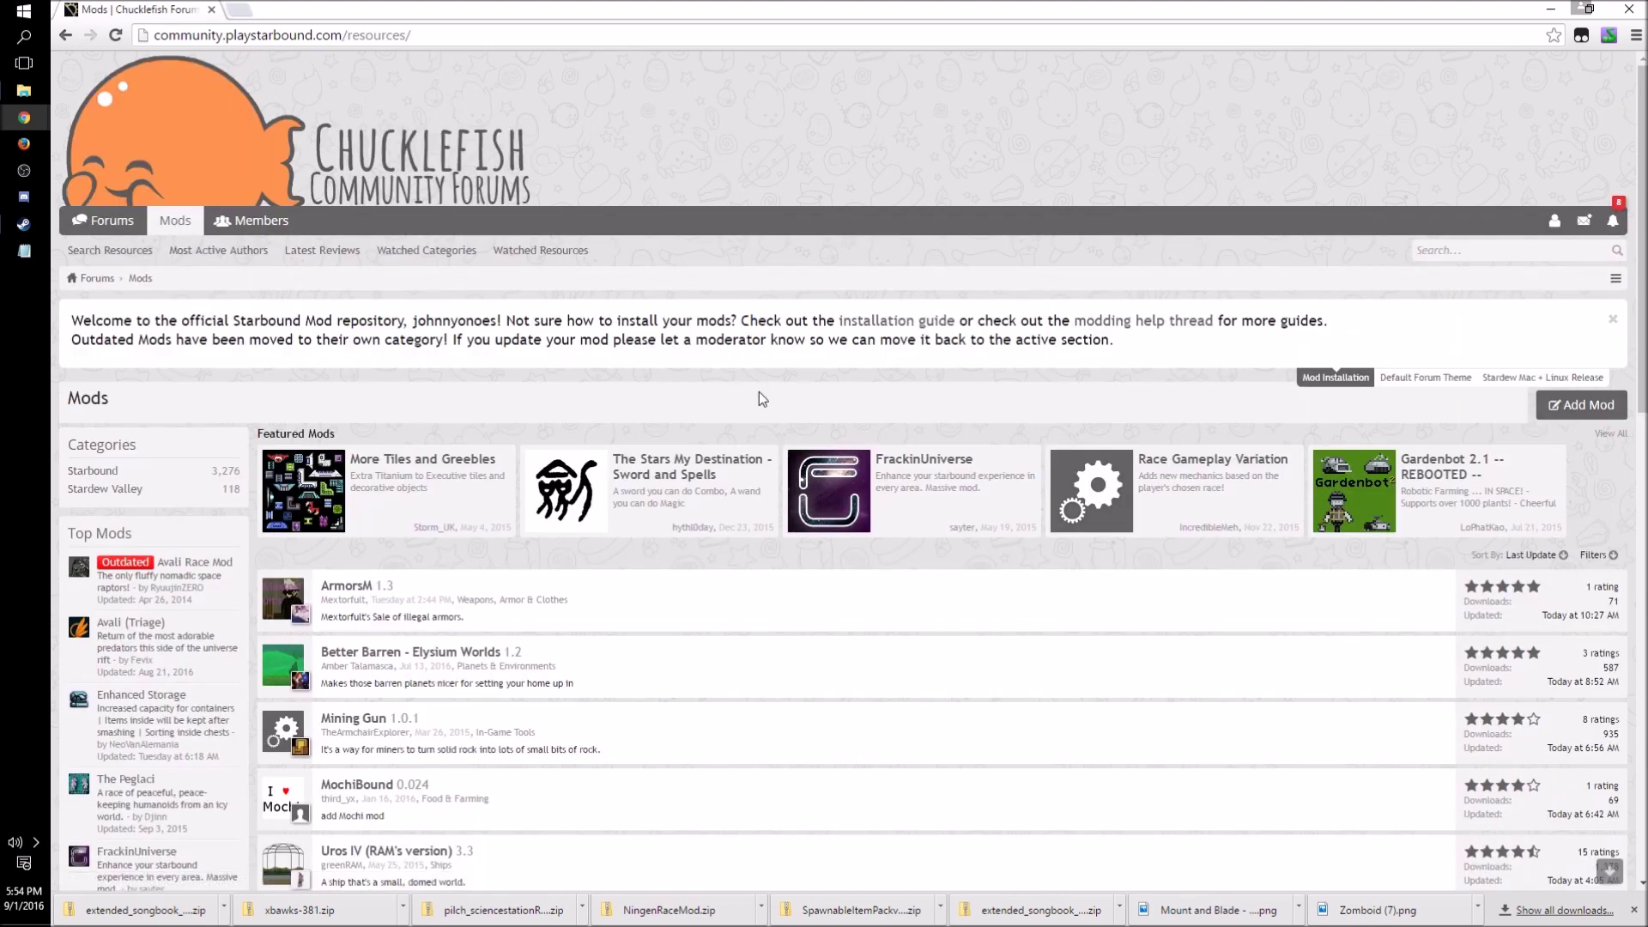
pyautogui.scroll(-3, 847, 396)
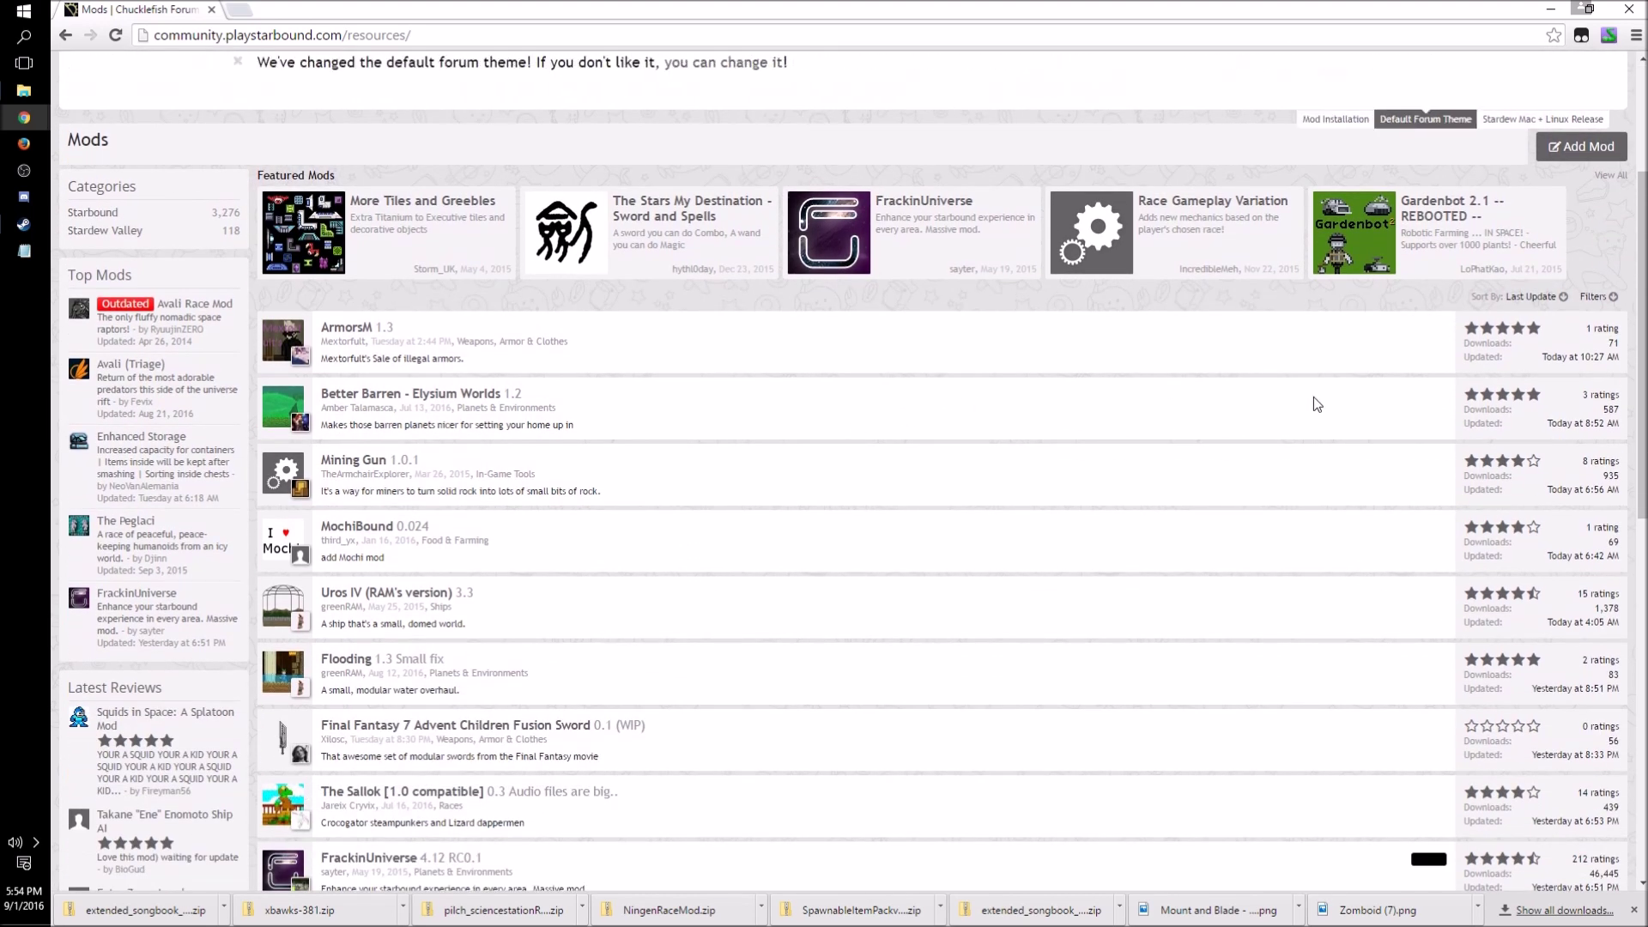
pyautogui.moveTo(1596, 300)
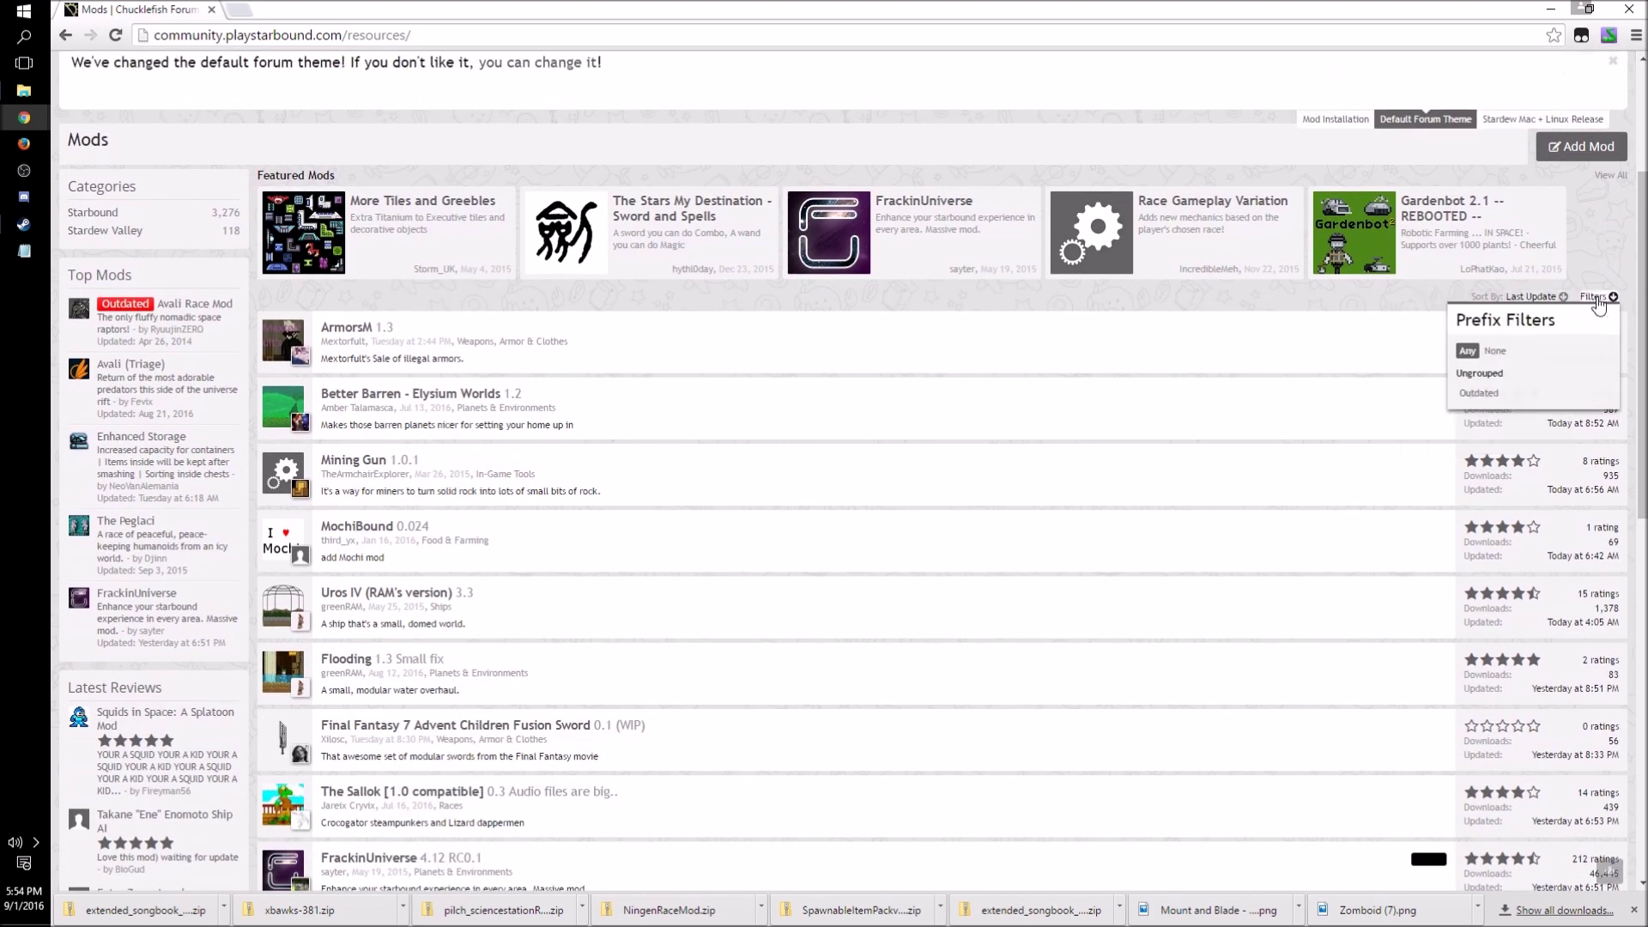
pyautogui.moveTo(1525, 309)
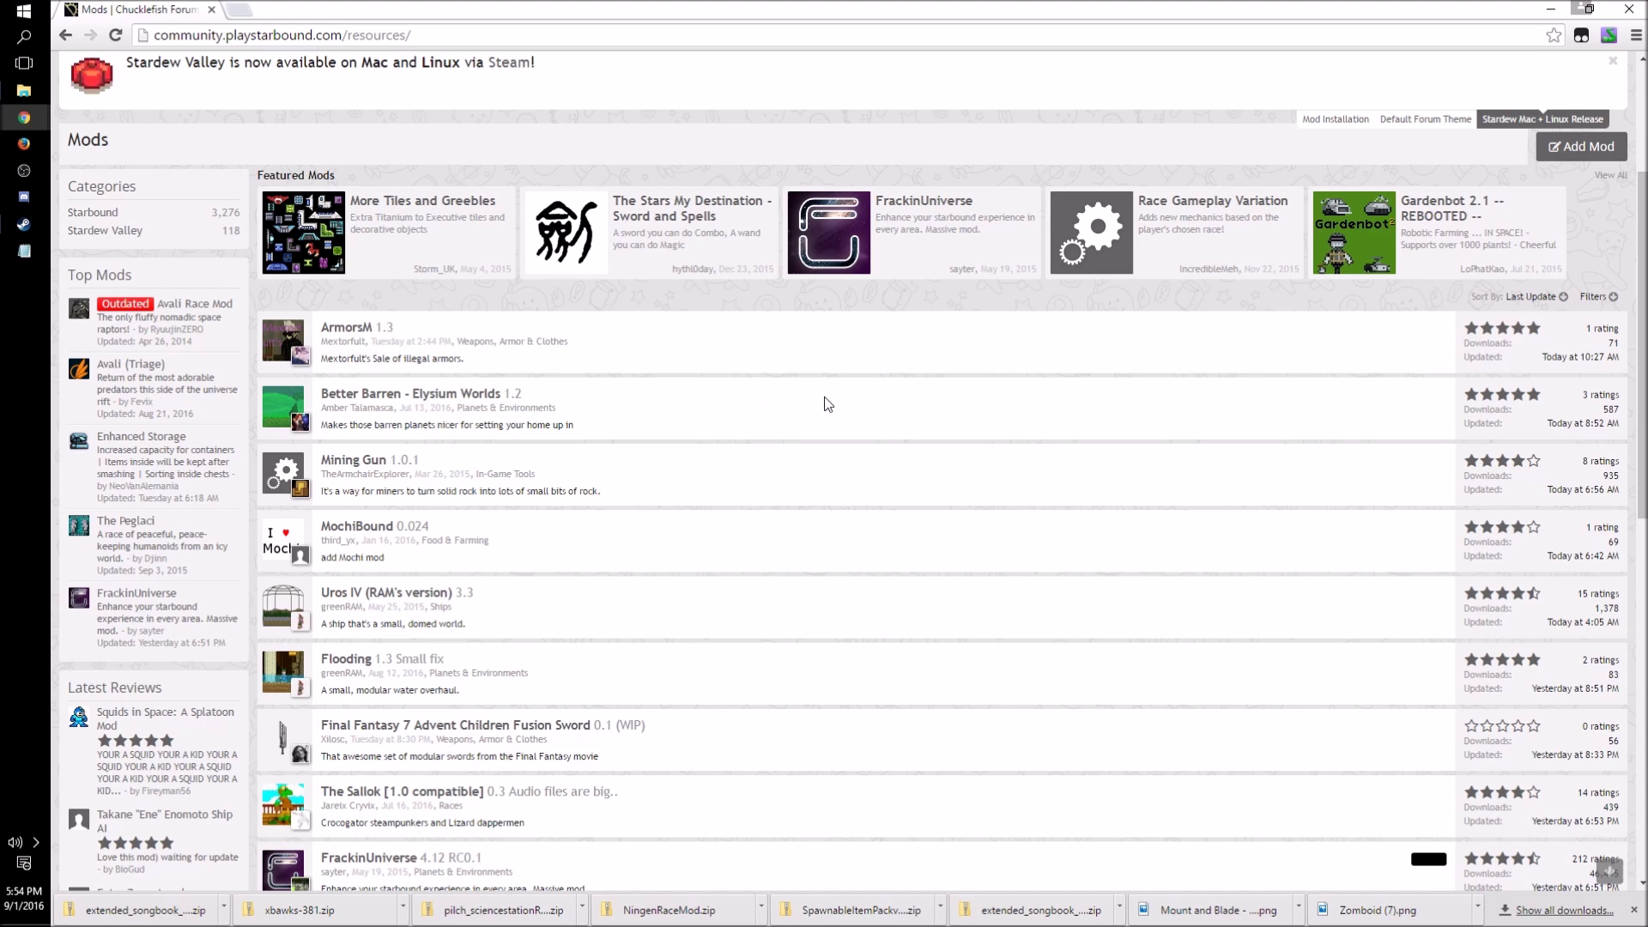
pyautogui.scroll(-4, 858, 421)
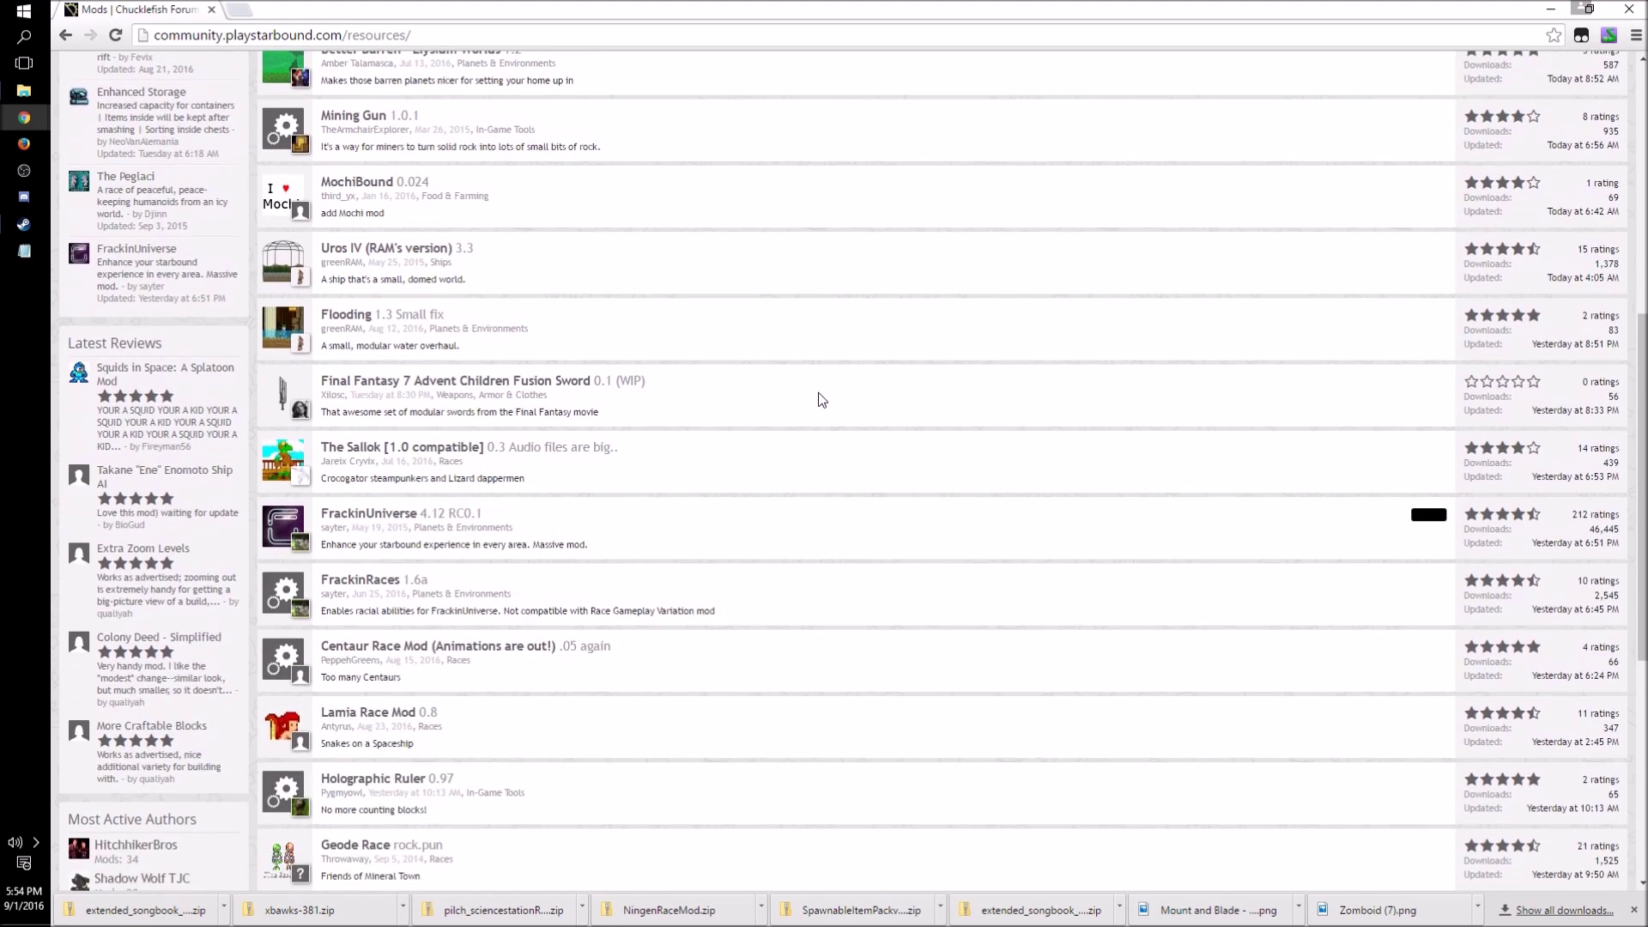
pyautogui.scroll(-1, 822, 399)
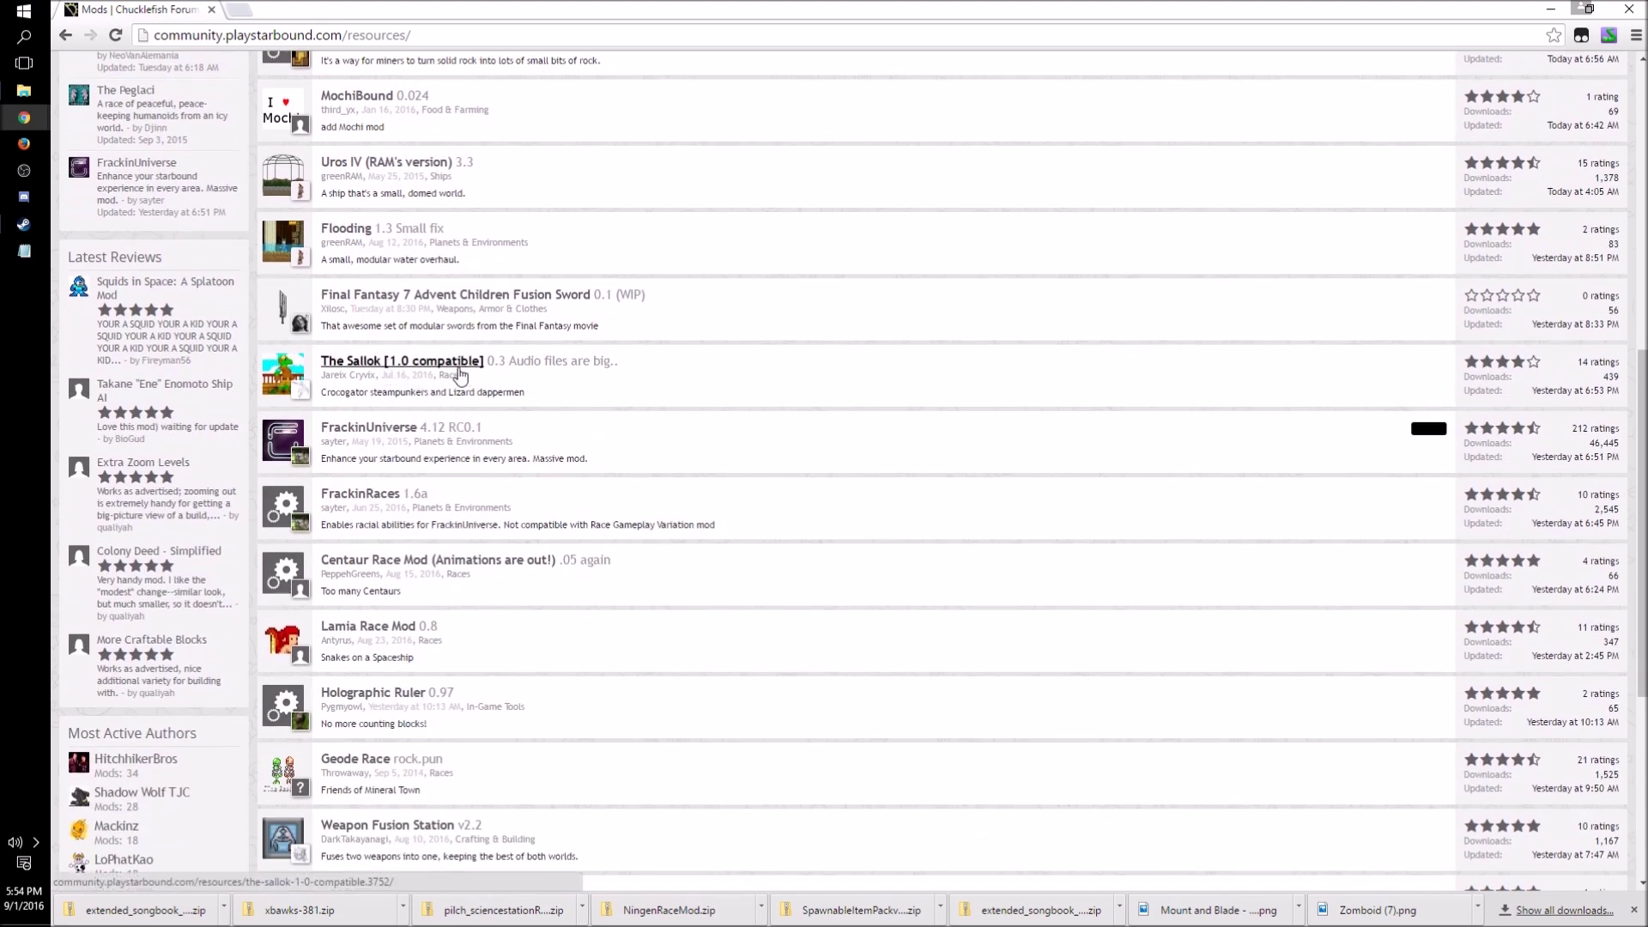
# Step: Read The Sallok [1.0 compatible] overview and follow its external MediaFire download link
pyautogui.click(396, 366)
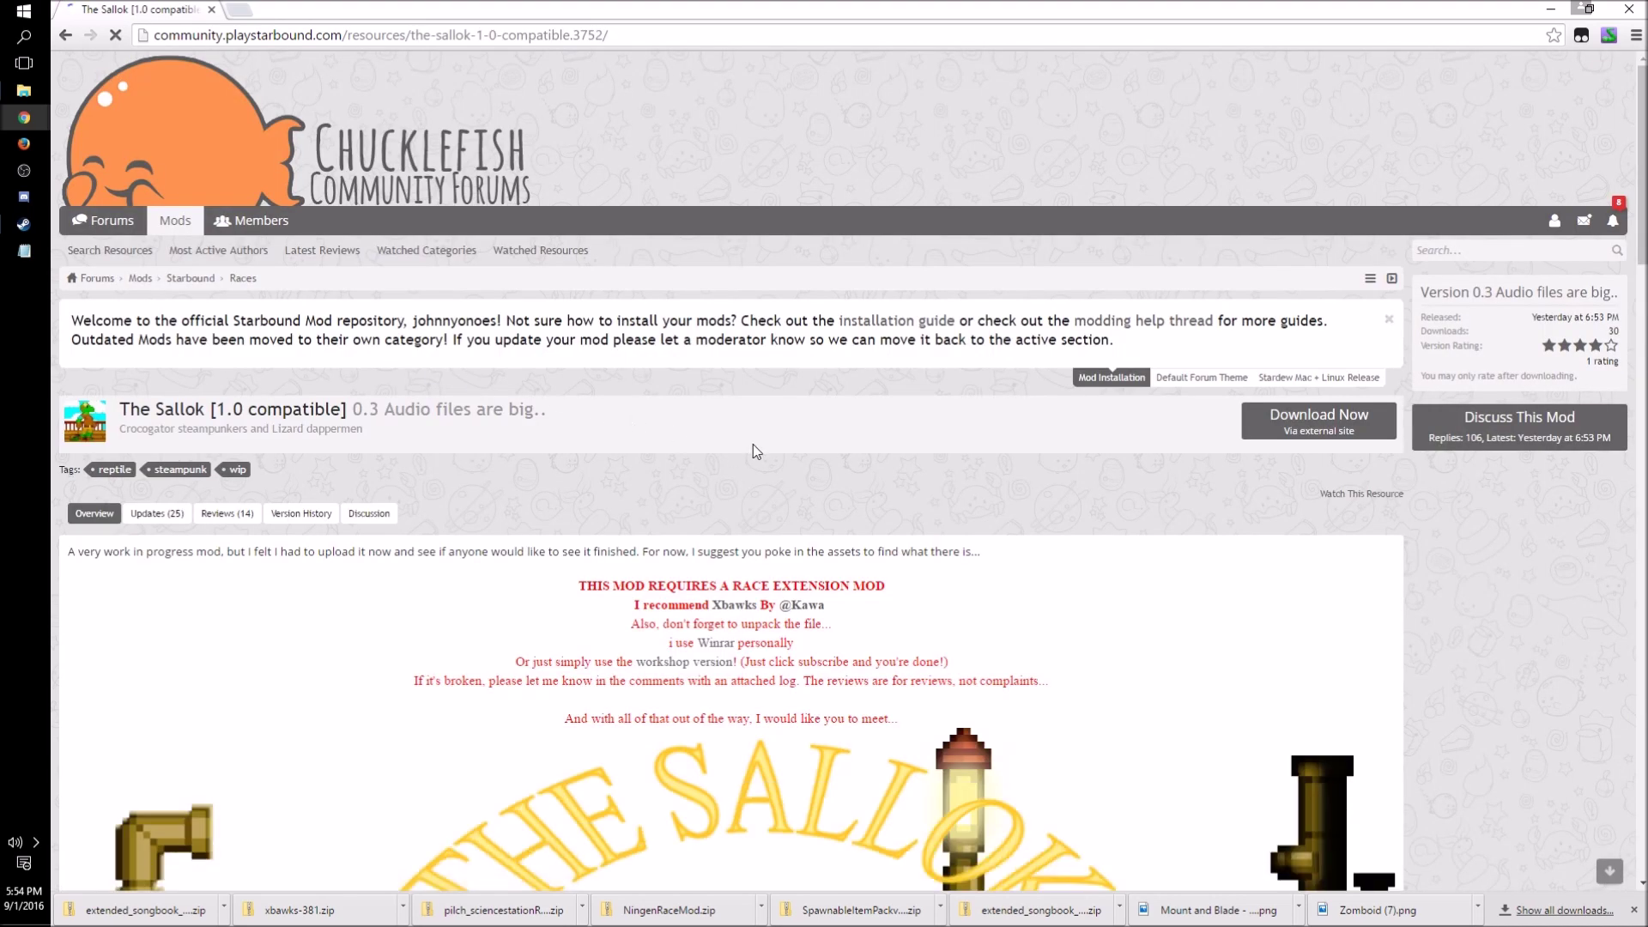
pyautogui.scroll(-5, 686, 433)
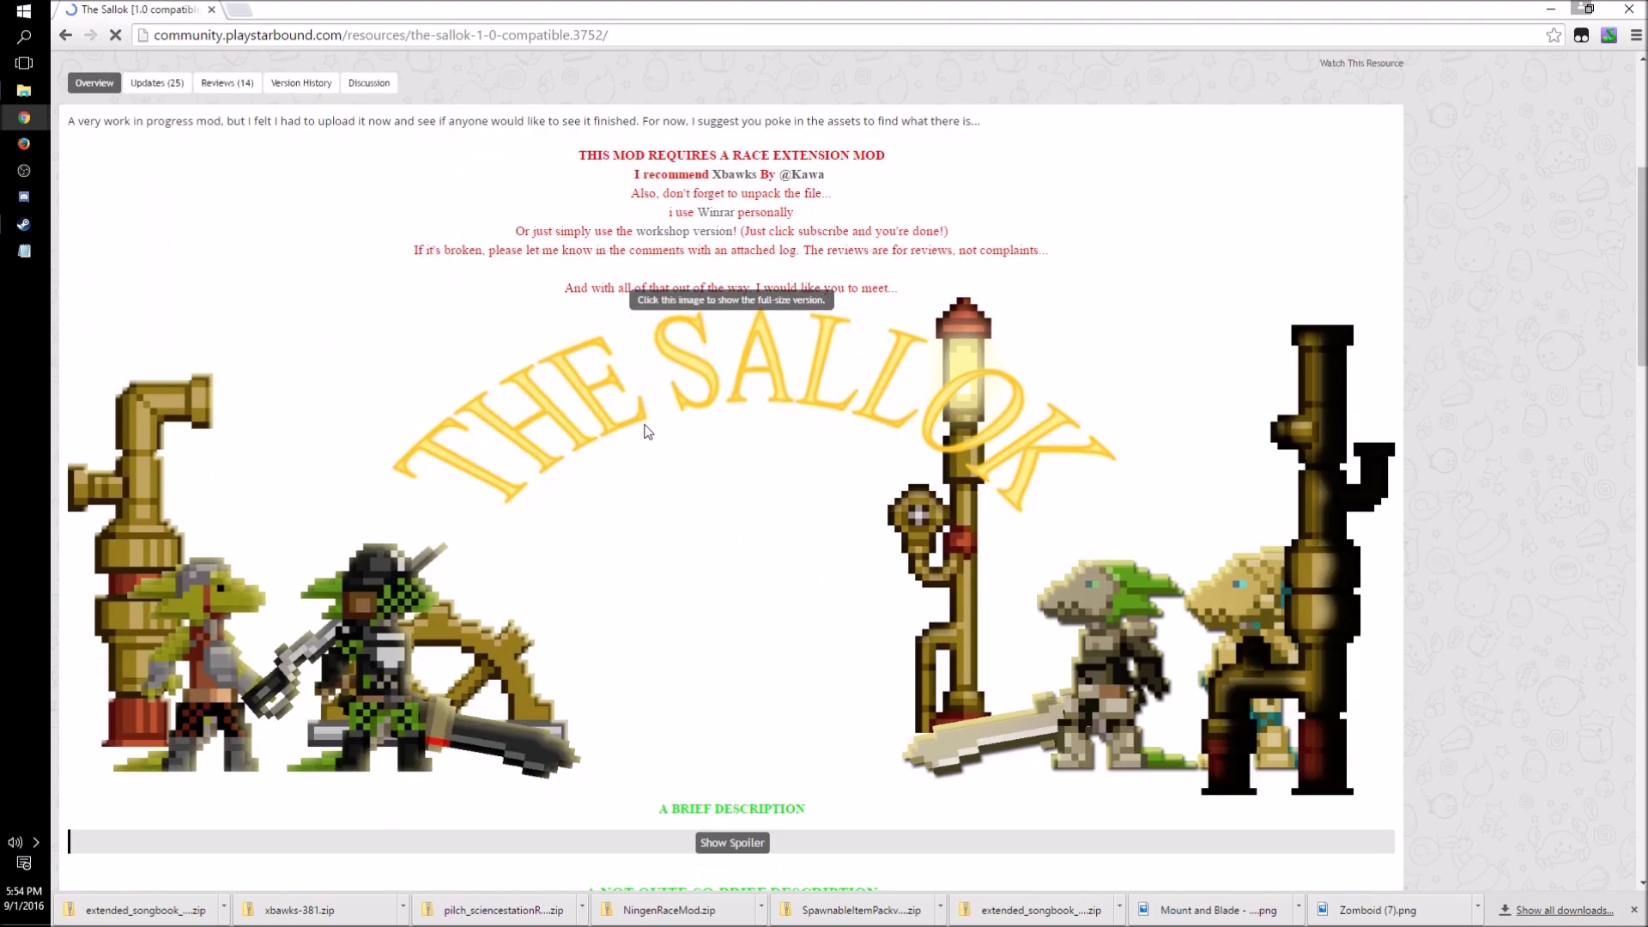
pyautogui.scroll(4, 520, 428)
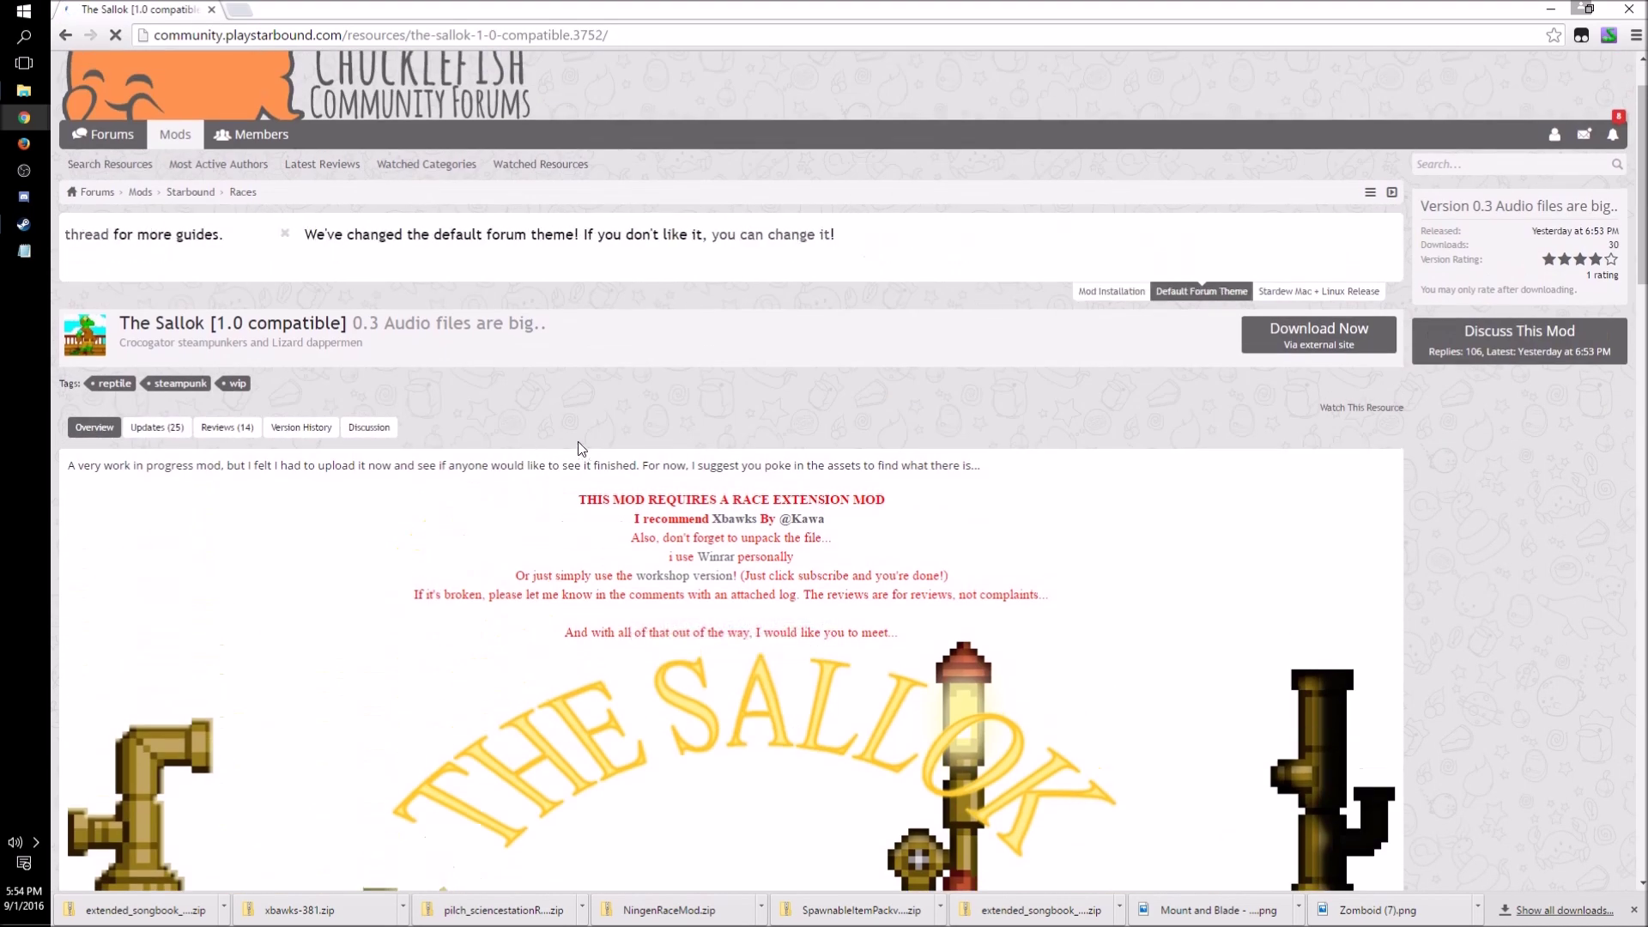
pyautogui.scroll(-7, 600, 455)
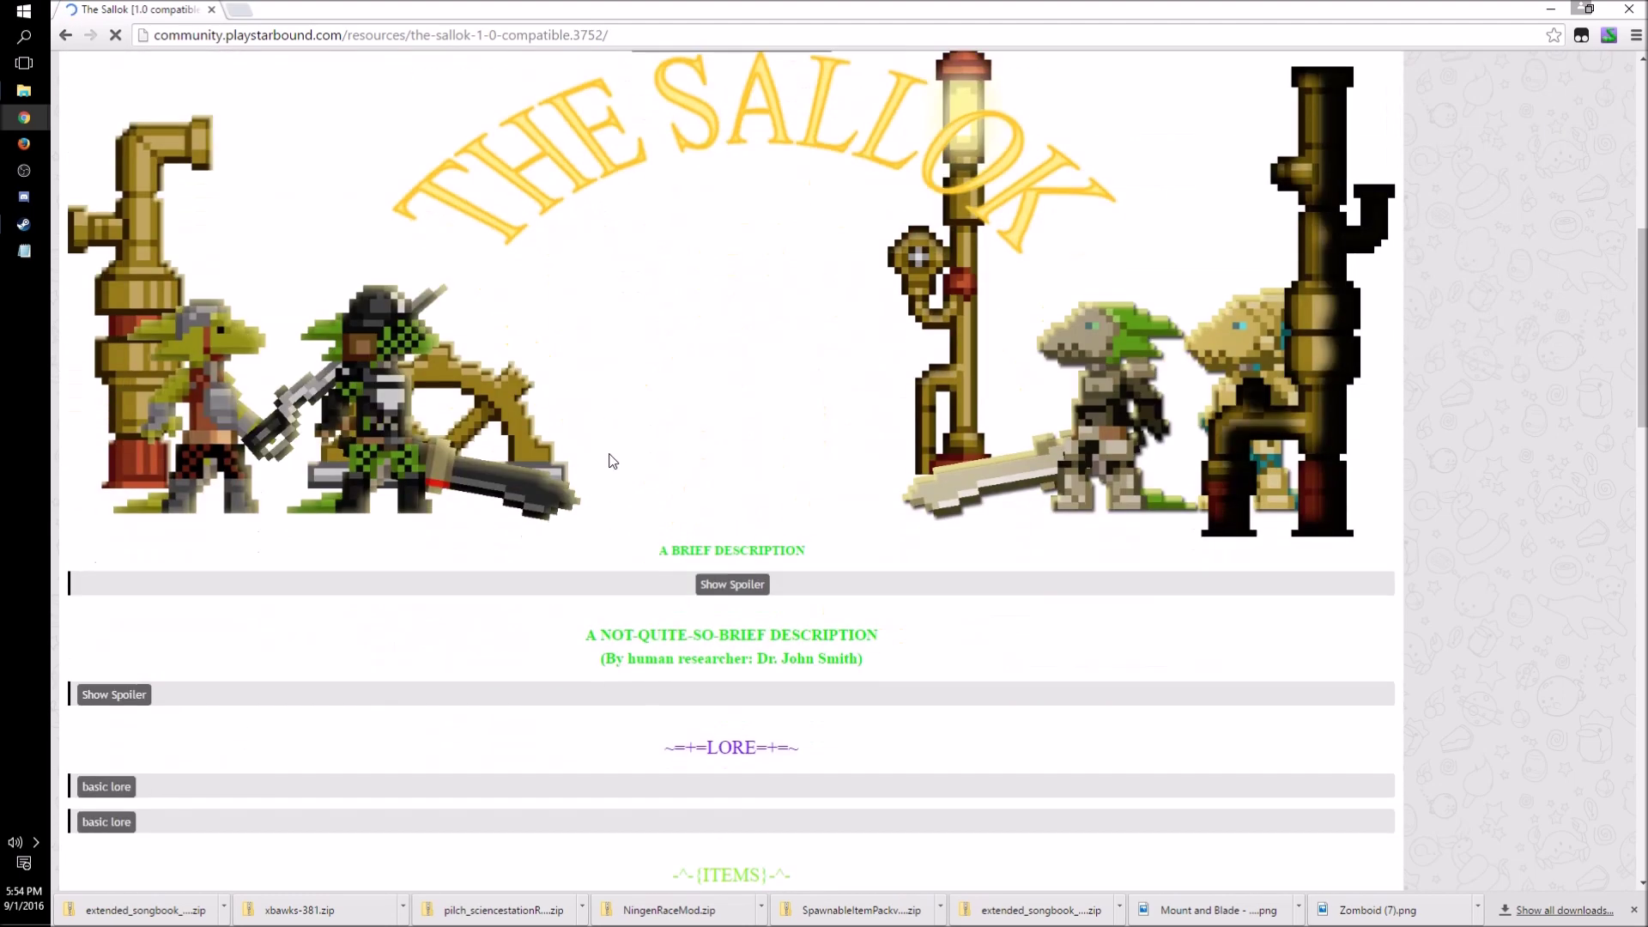
pyautogui.scroll(-4, 689, 368)
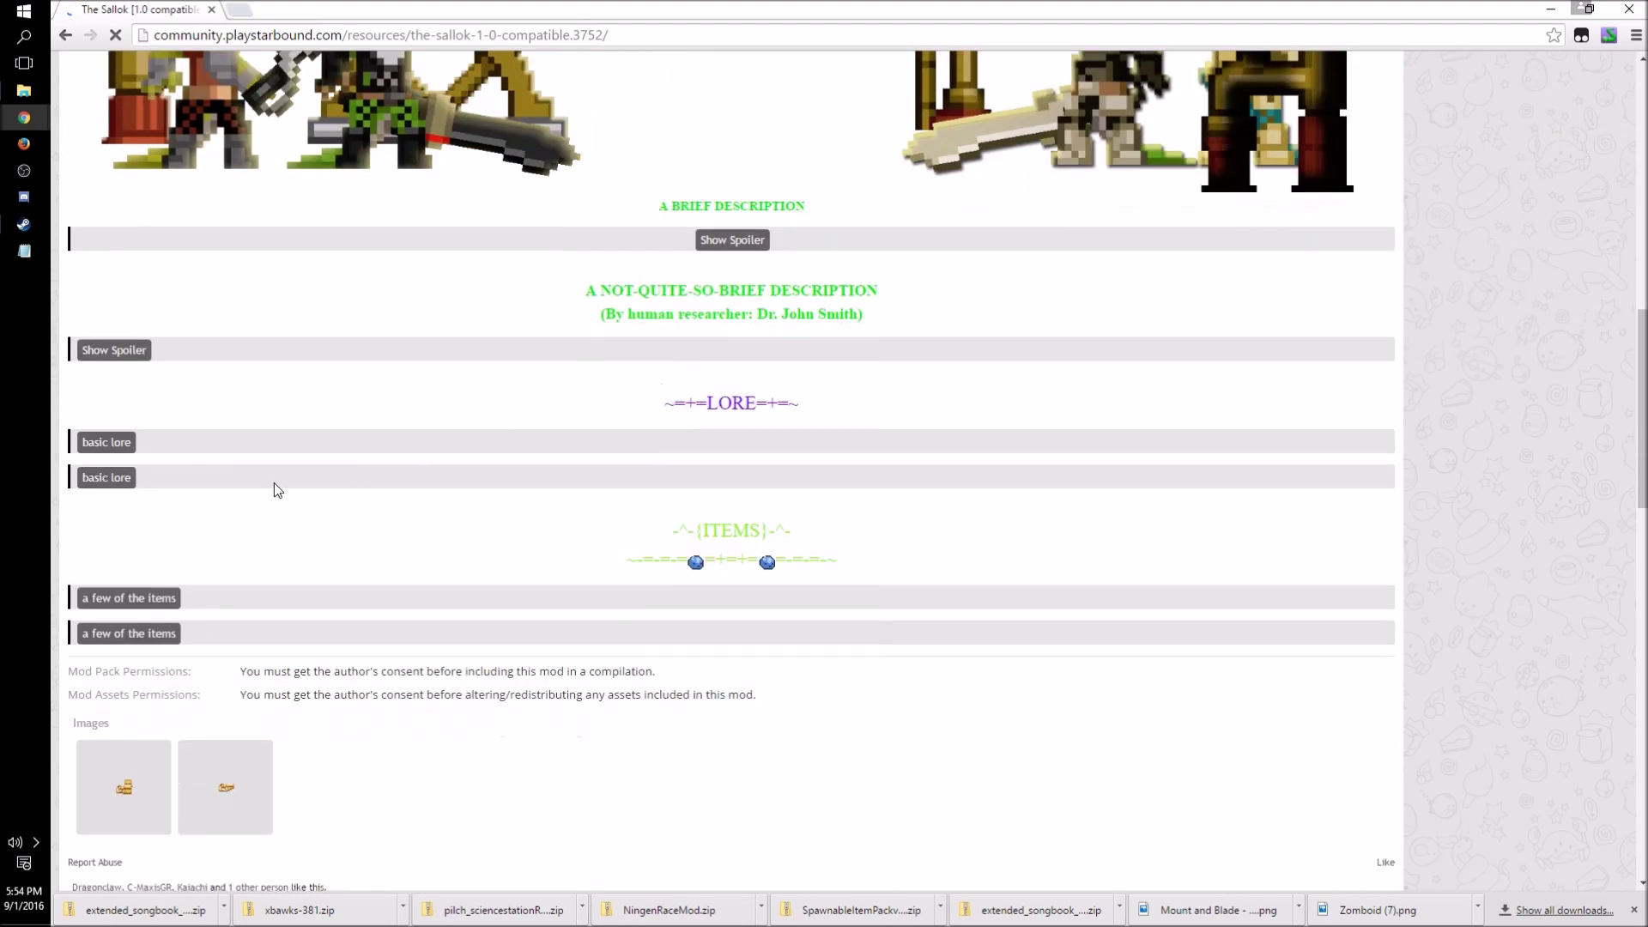
pyautogui.scroll(-4, 435, 460)
pyautogui.scroll(10, 648, 469)
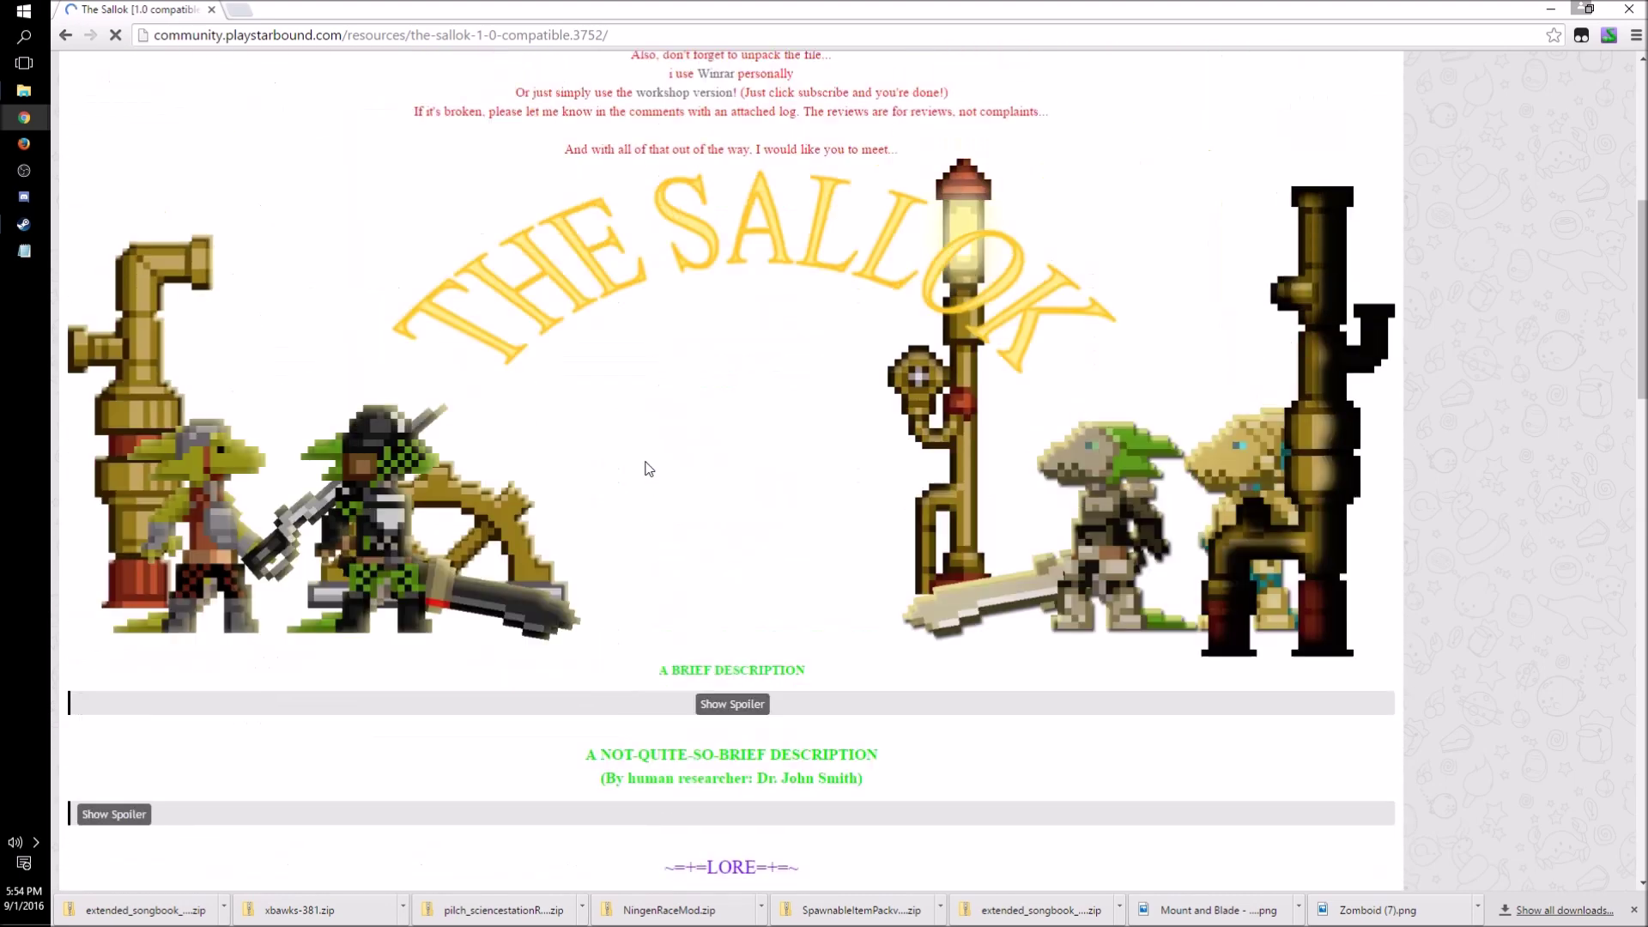
pyautogui.scroll(6, 648, 468)
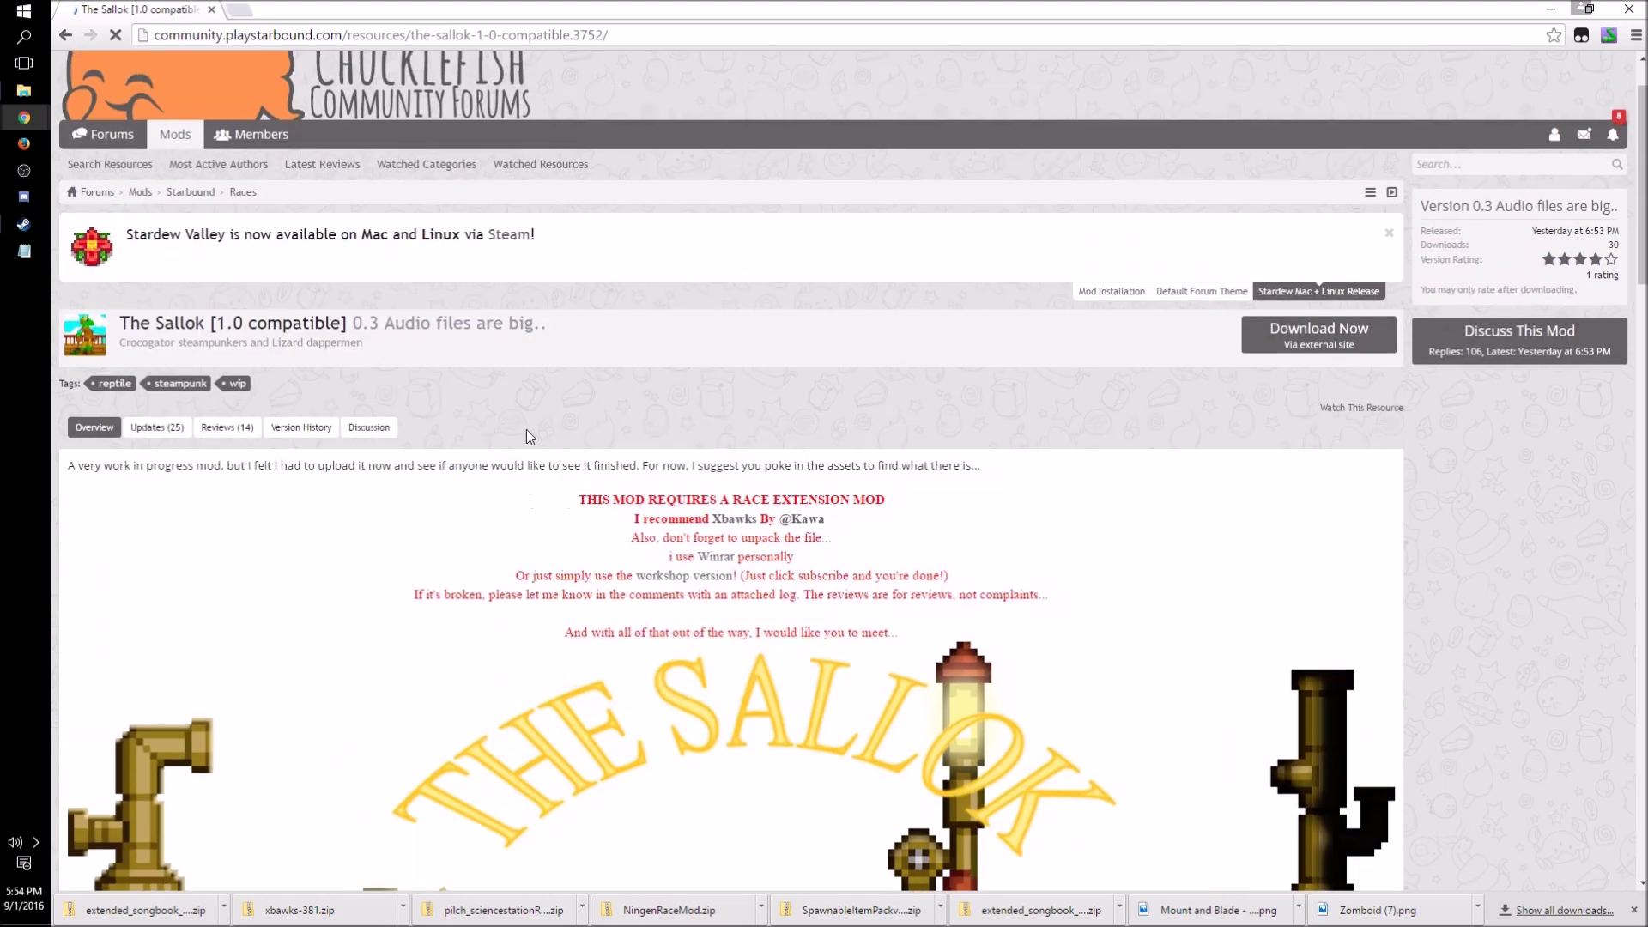
pyautogui.click(1305, 335)
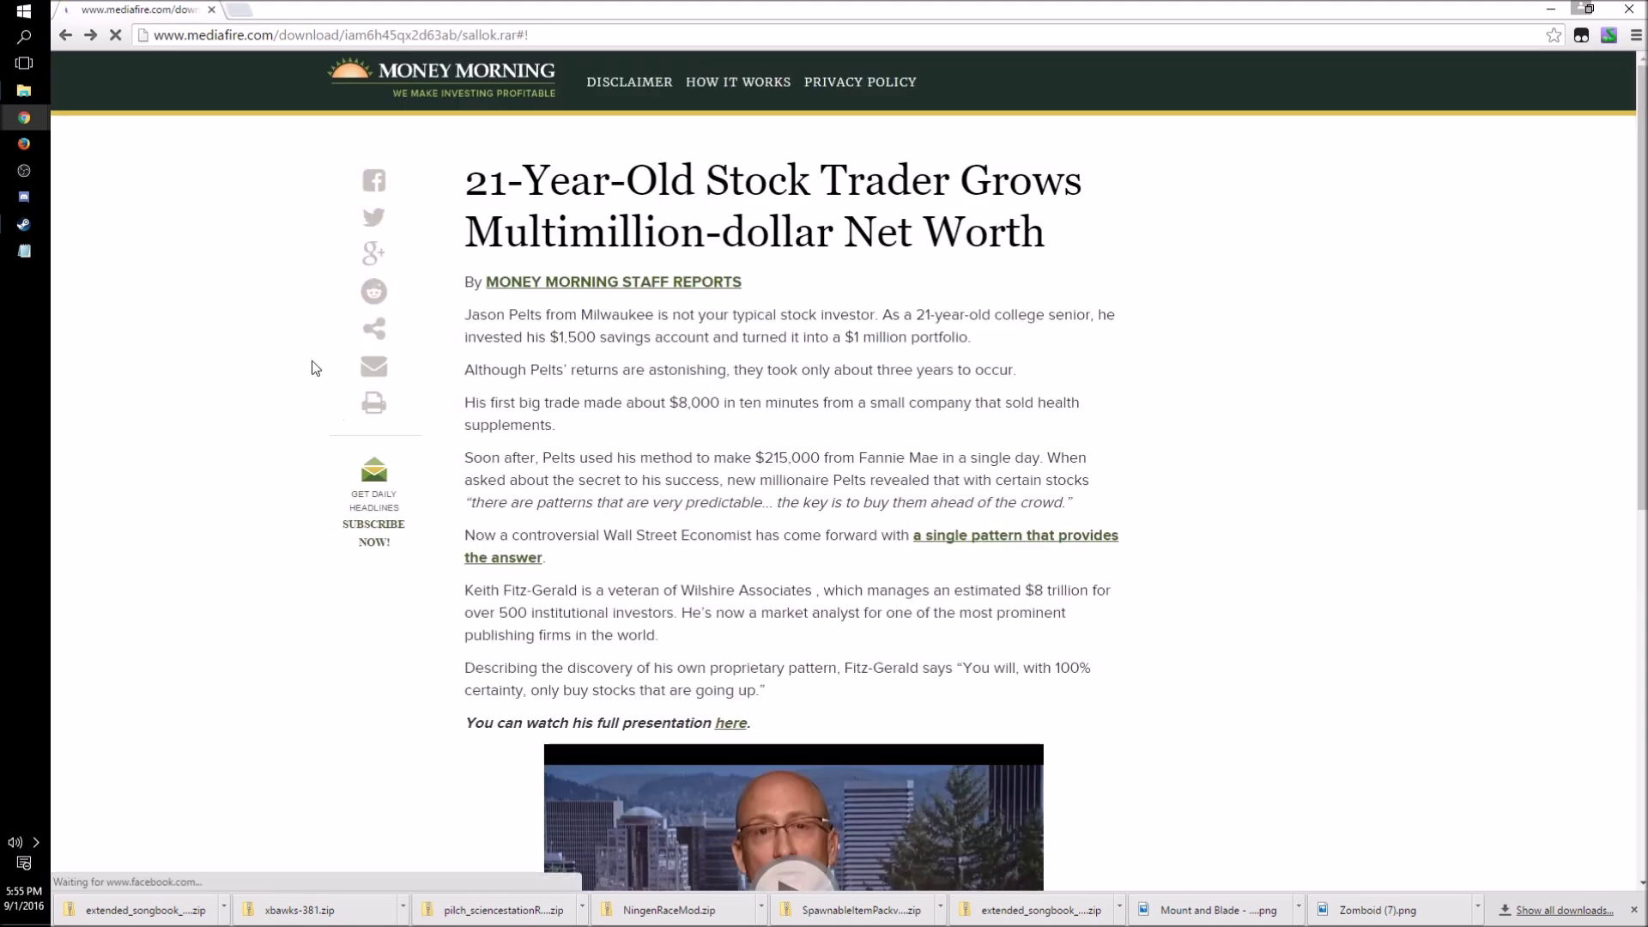
pyautogui.click(63, 37)
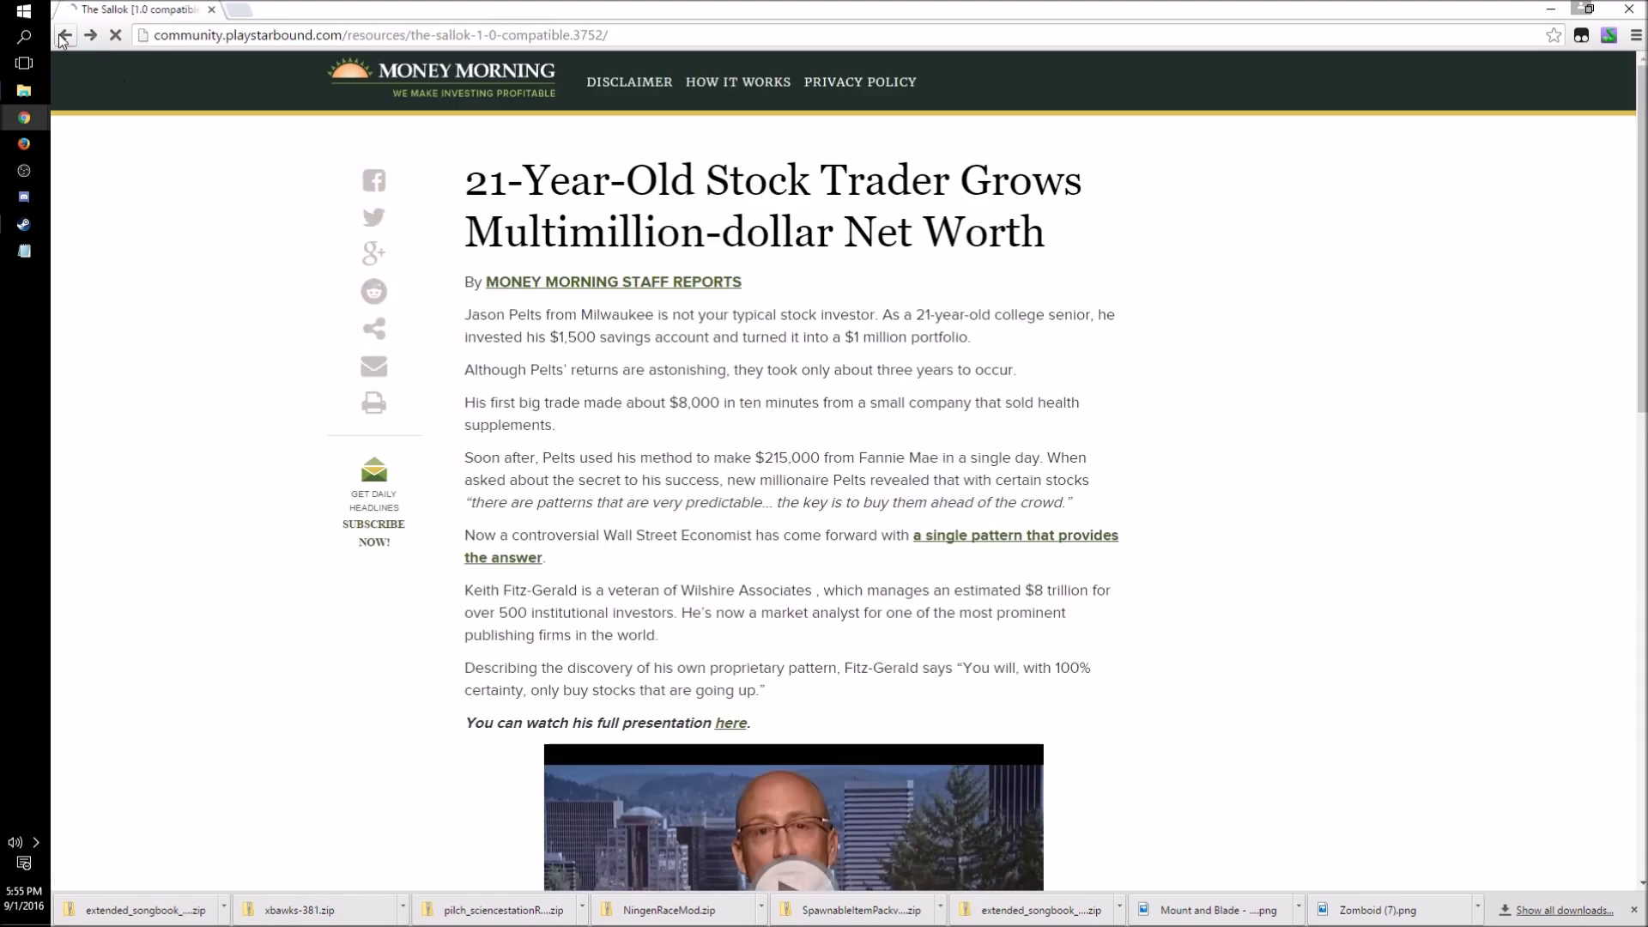
pyautogui.scroll(-4, 722, 342)
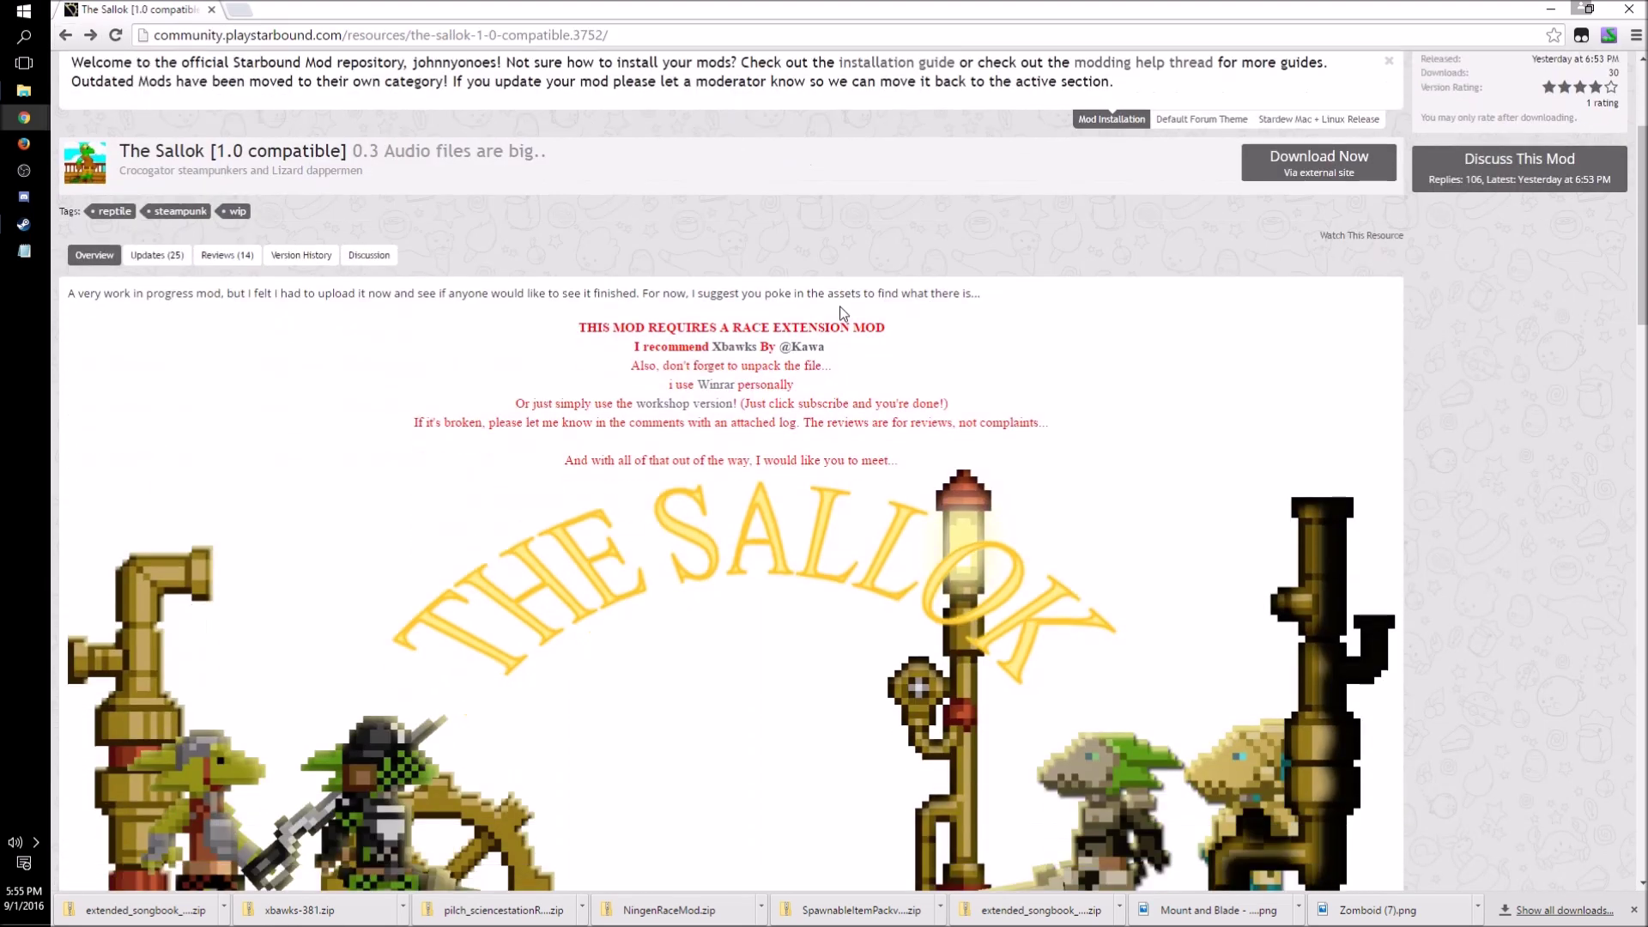
pyautogui.scroll(2, 1267, 358)
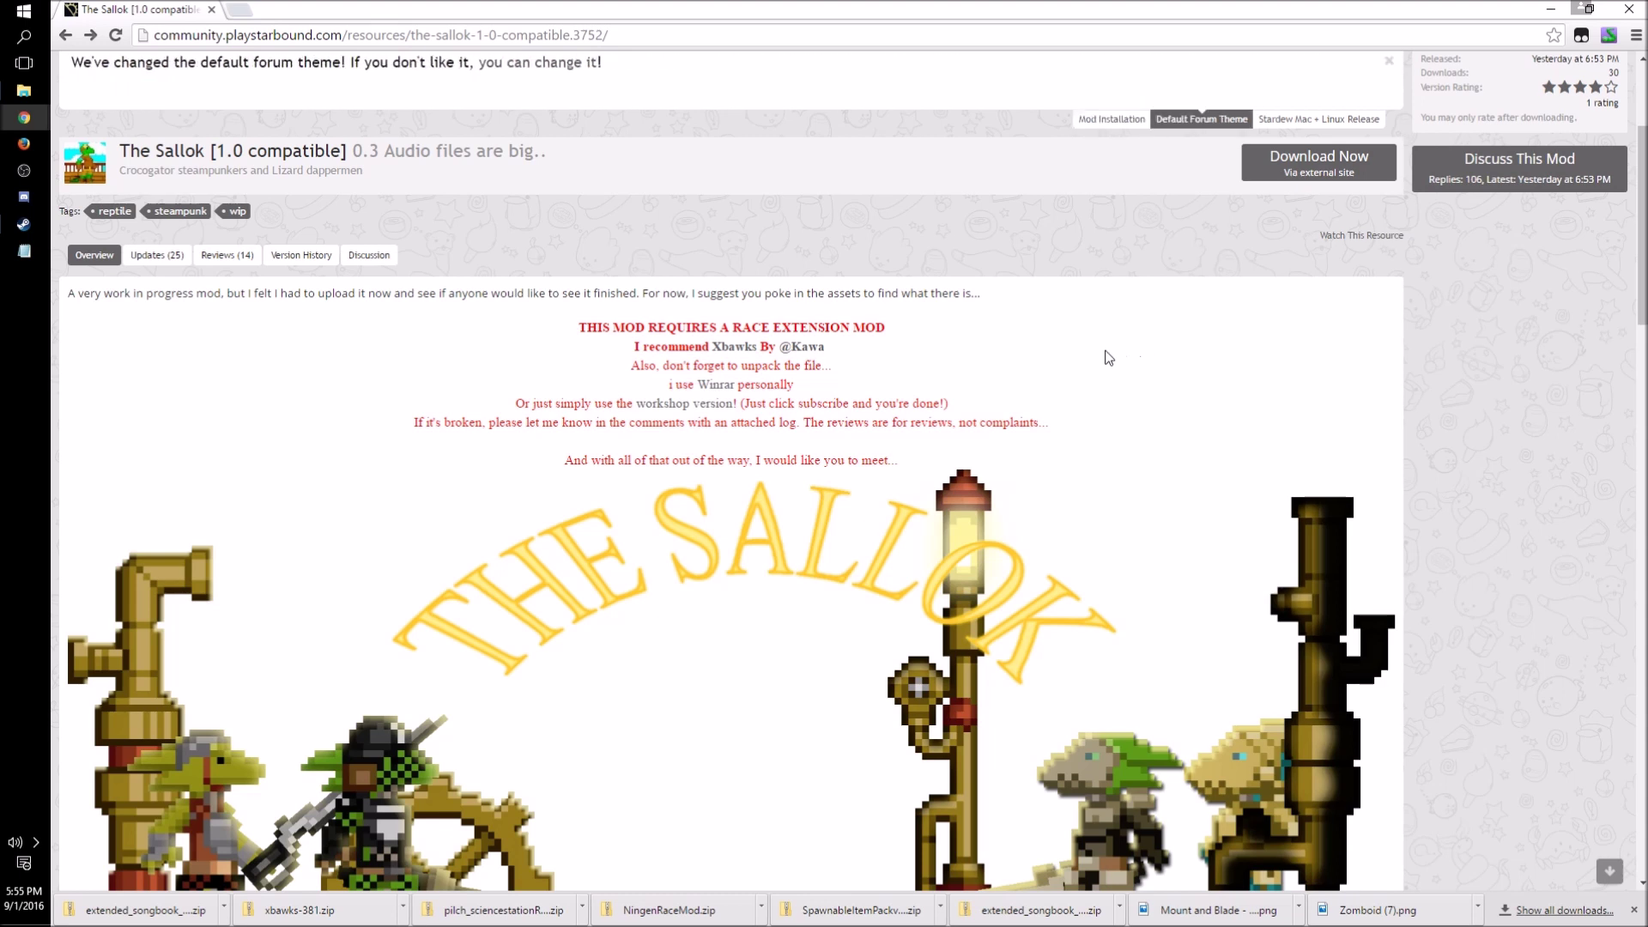
pyautogui.scroll(-1, 1108, 357)
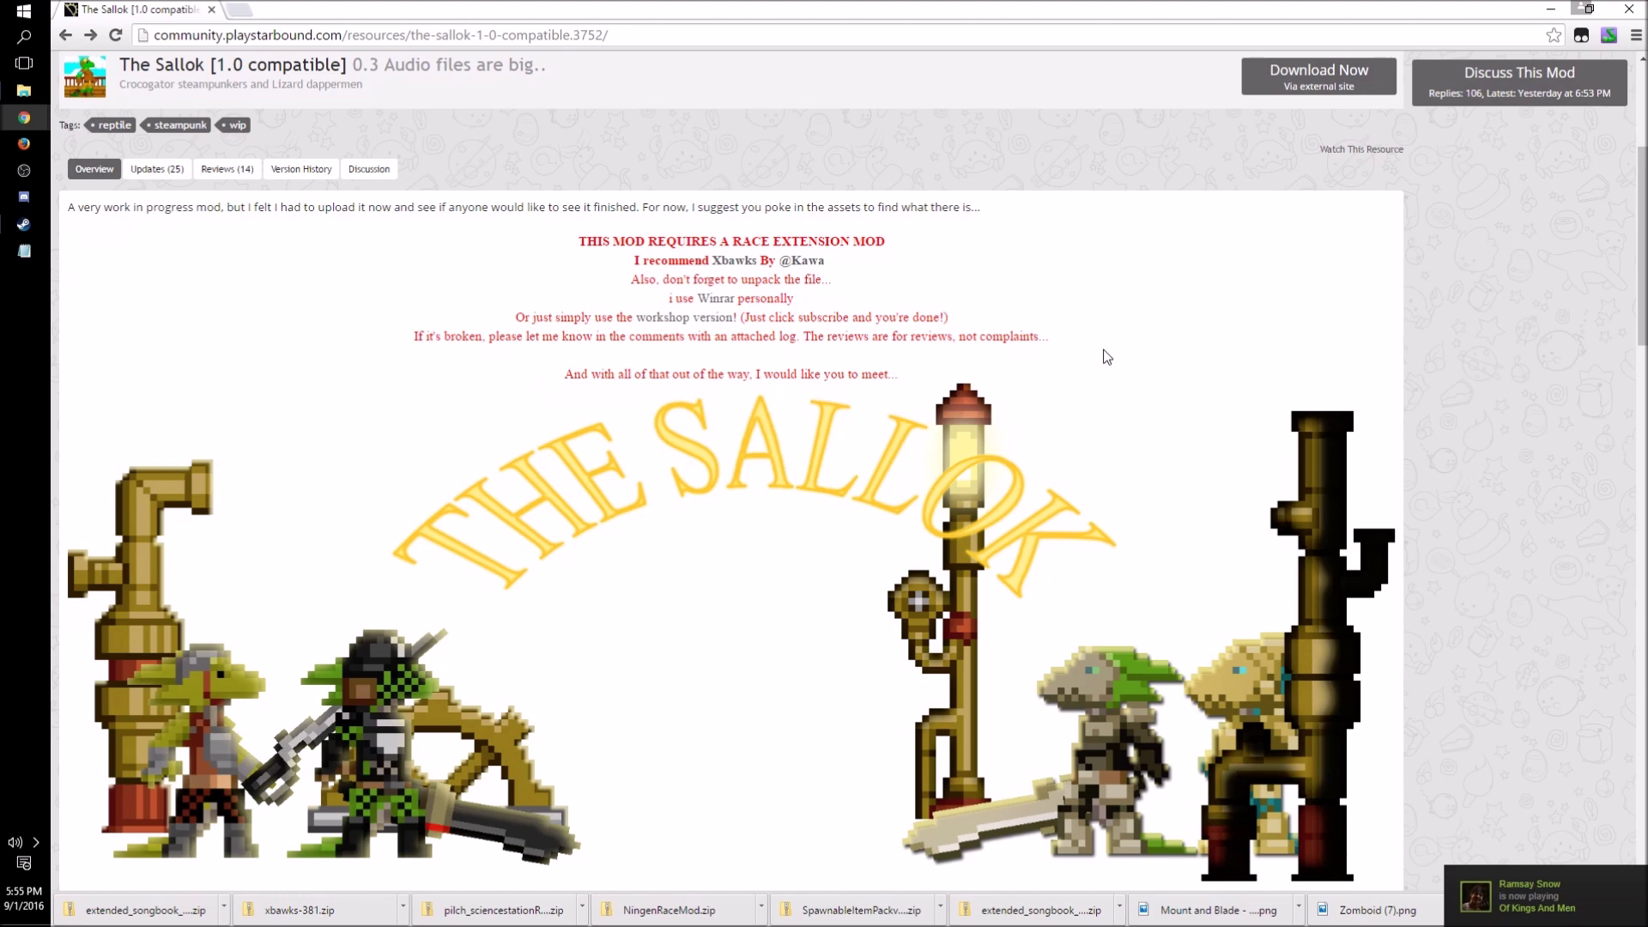
pyautogui.moveTo(28, 92)
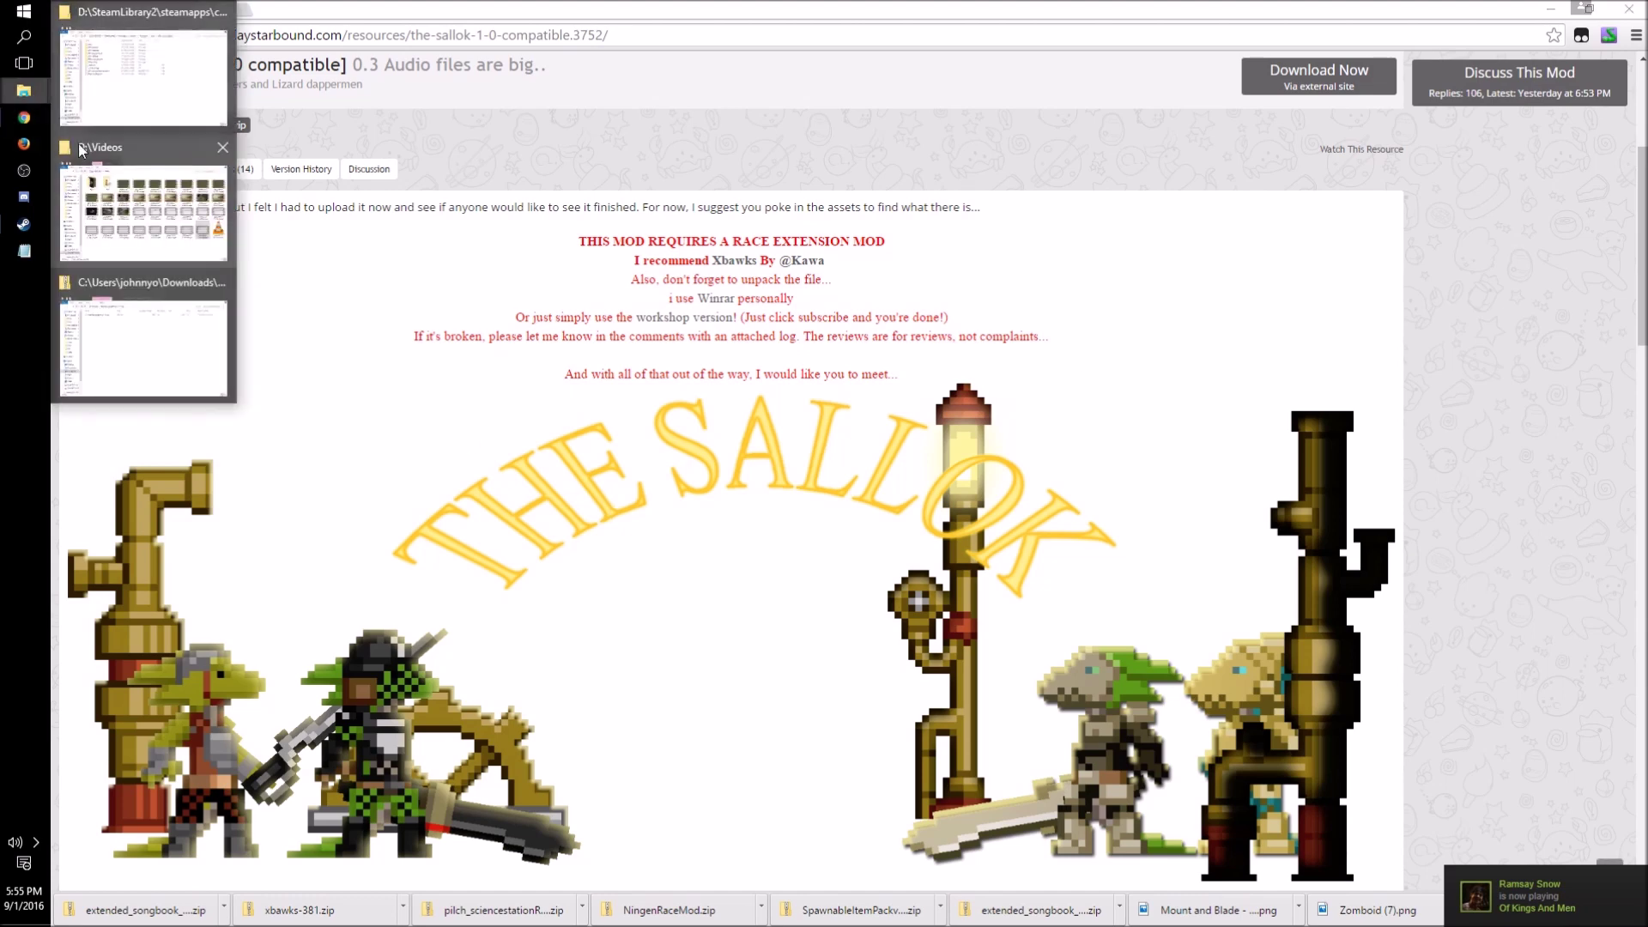
# Step: Select extended_songbook_2-1.pak inside the modsdownload\ExtendedSongbook folder
pyautogui.click(142, 76)
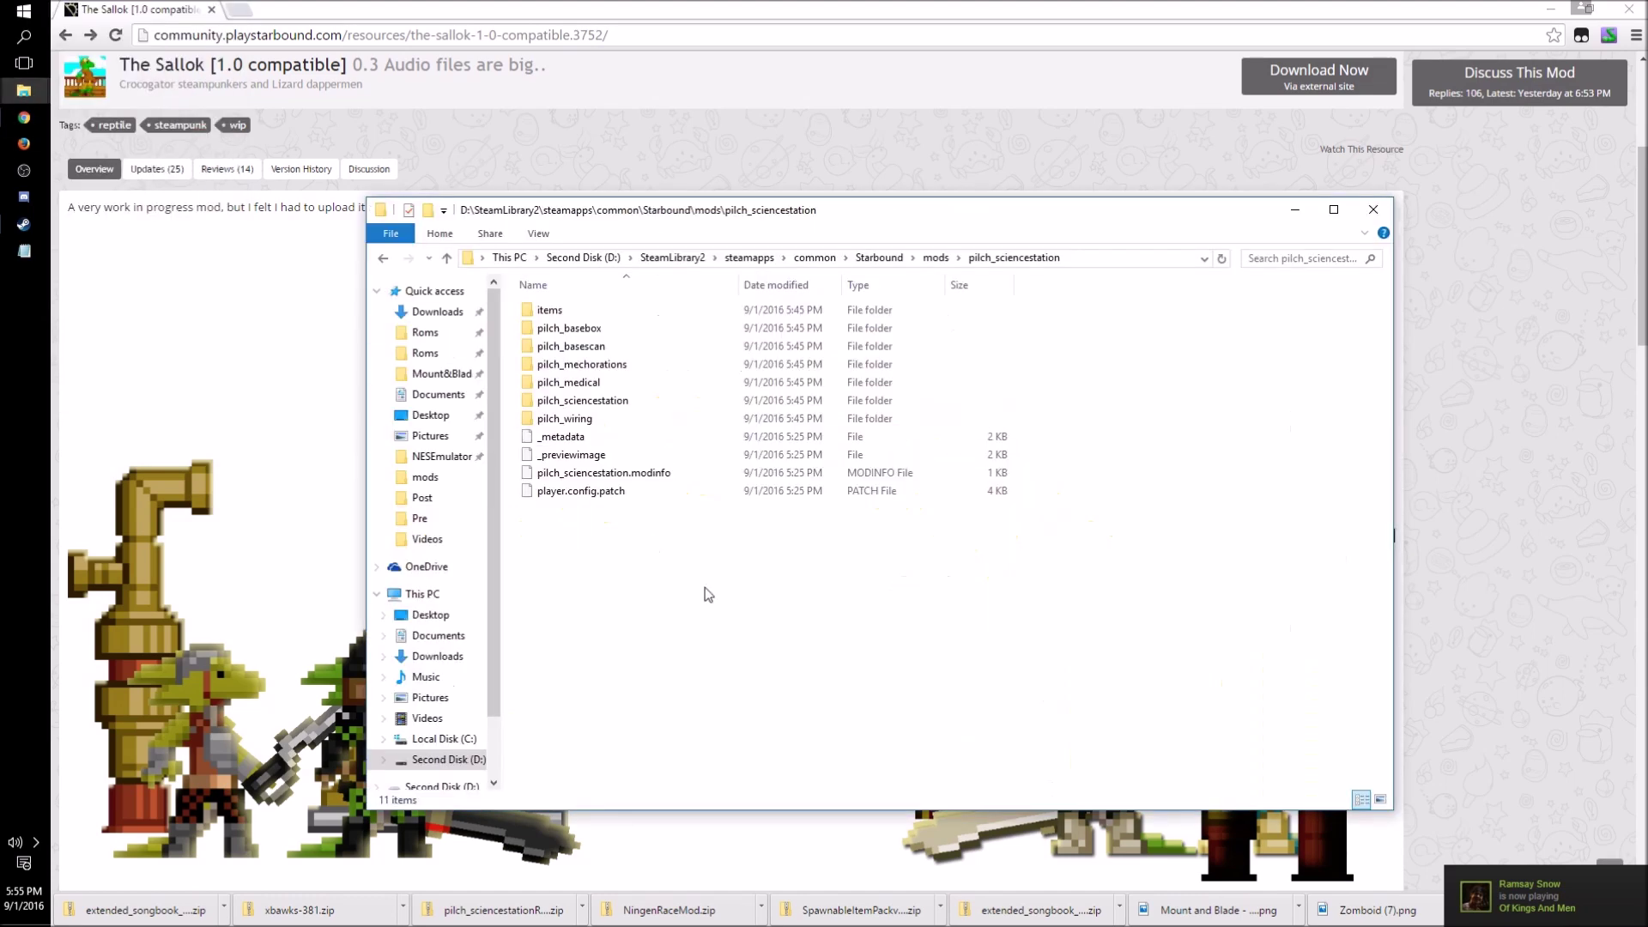
pyautogui.click(879, 261)
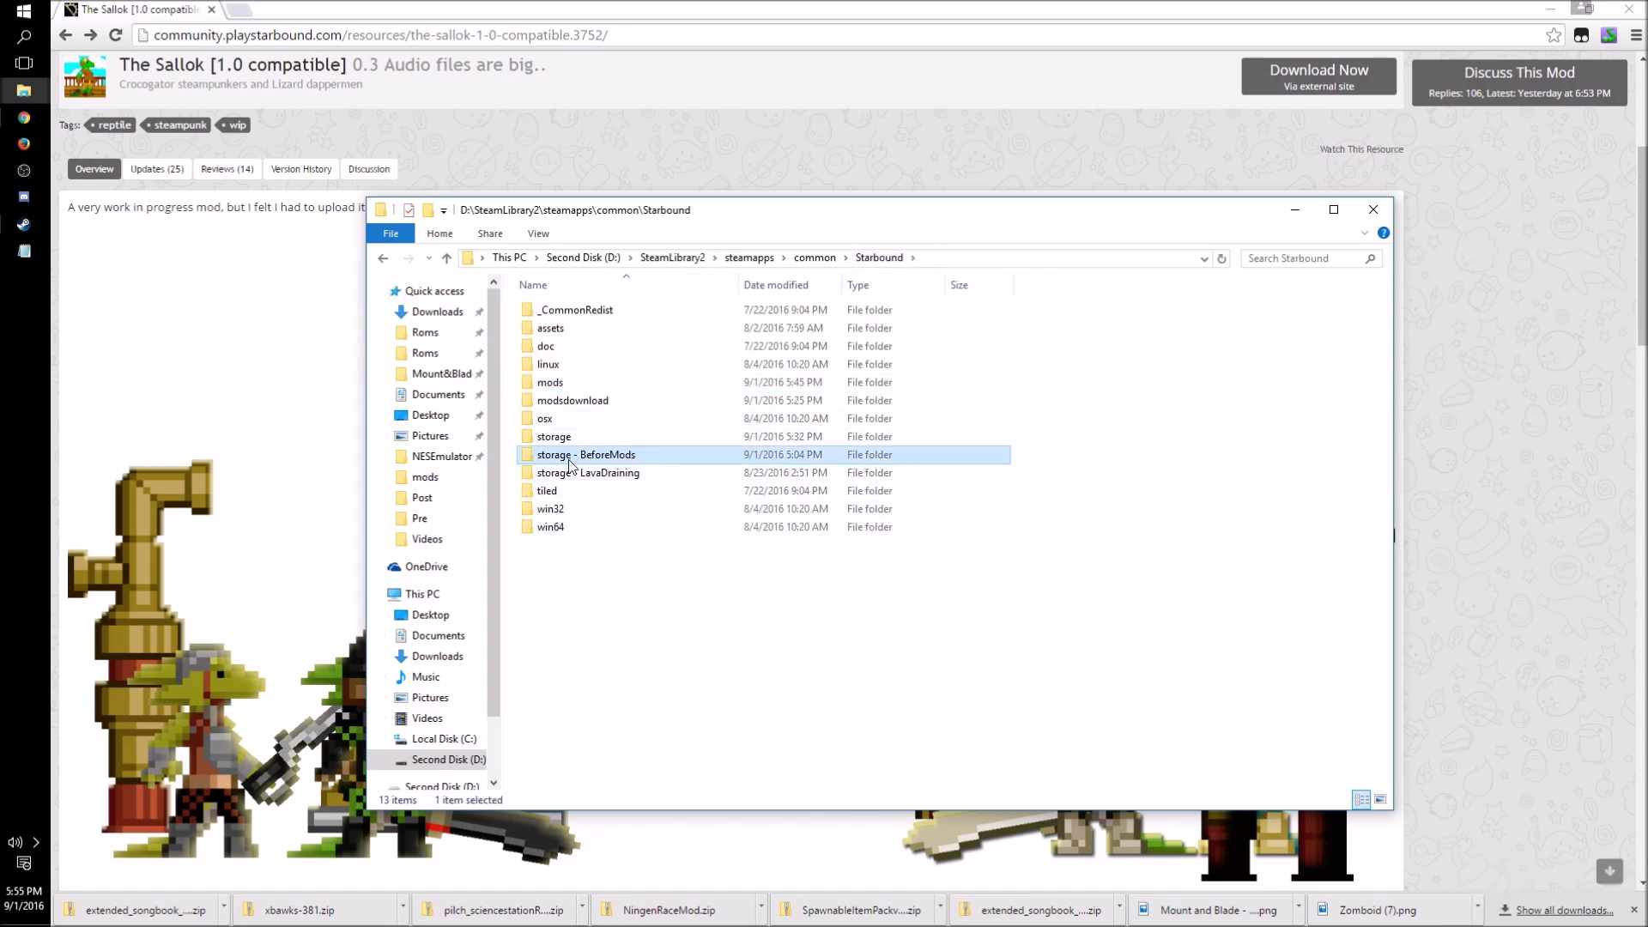
pyautogui.doubleClick(563, 405)
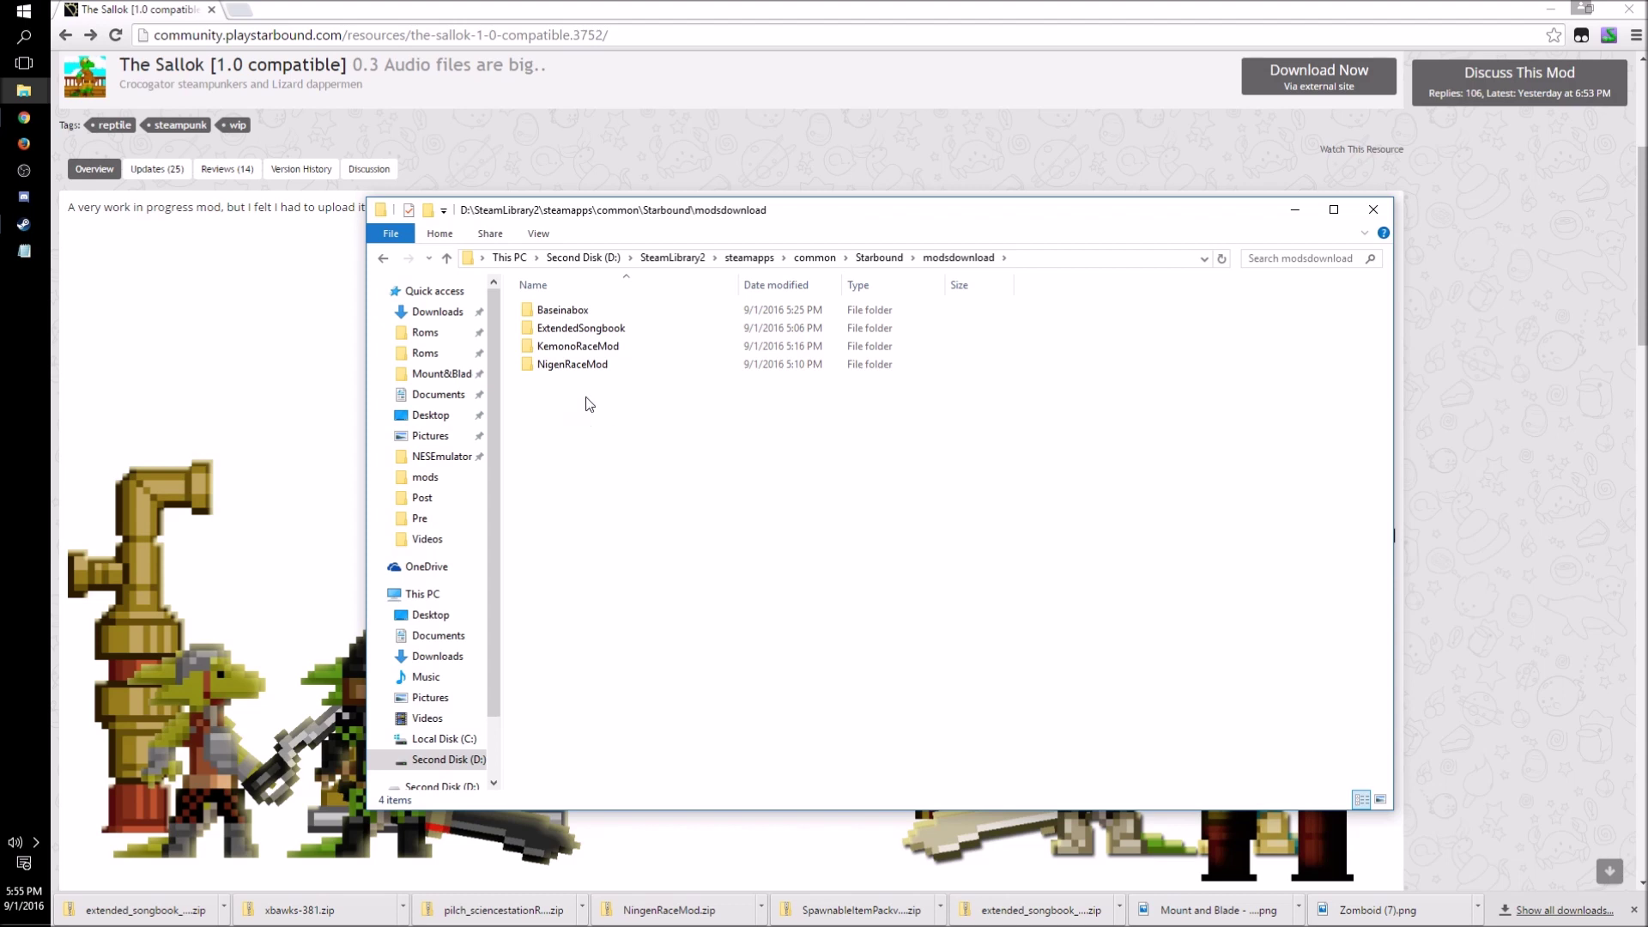
pyautogui.doubleClick(580, 331)
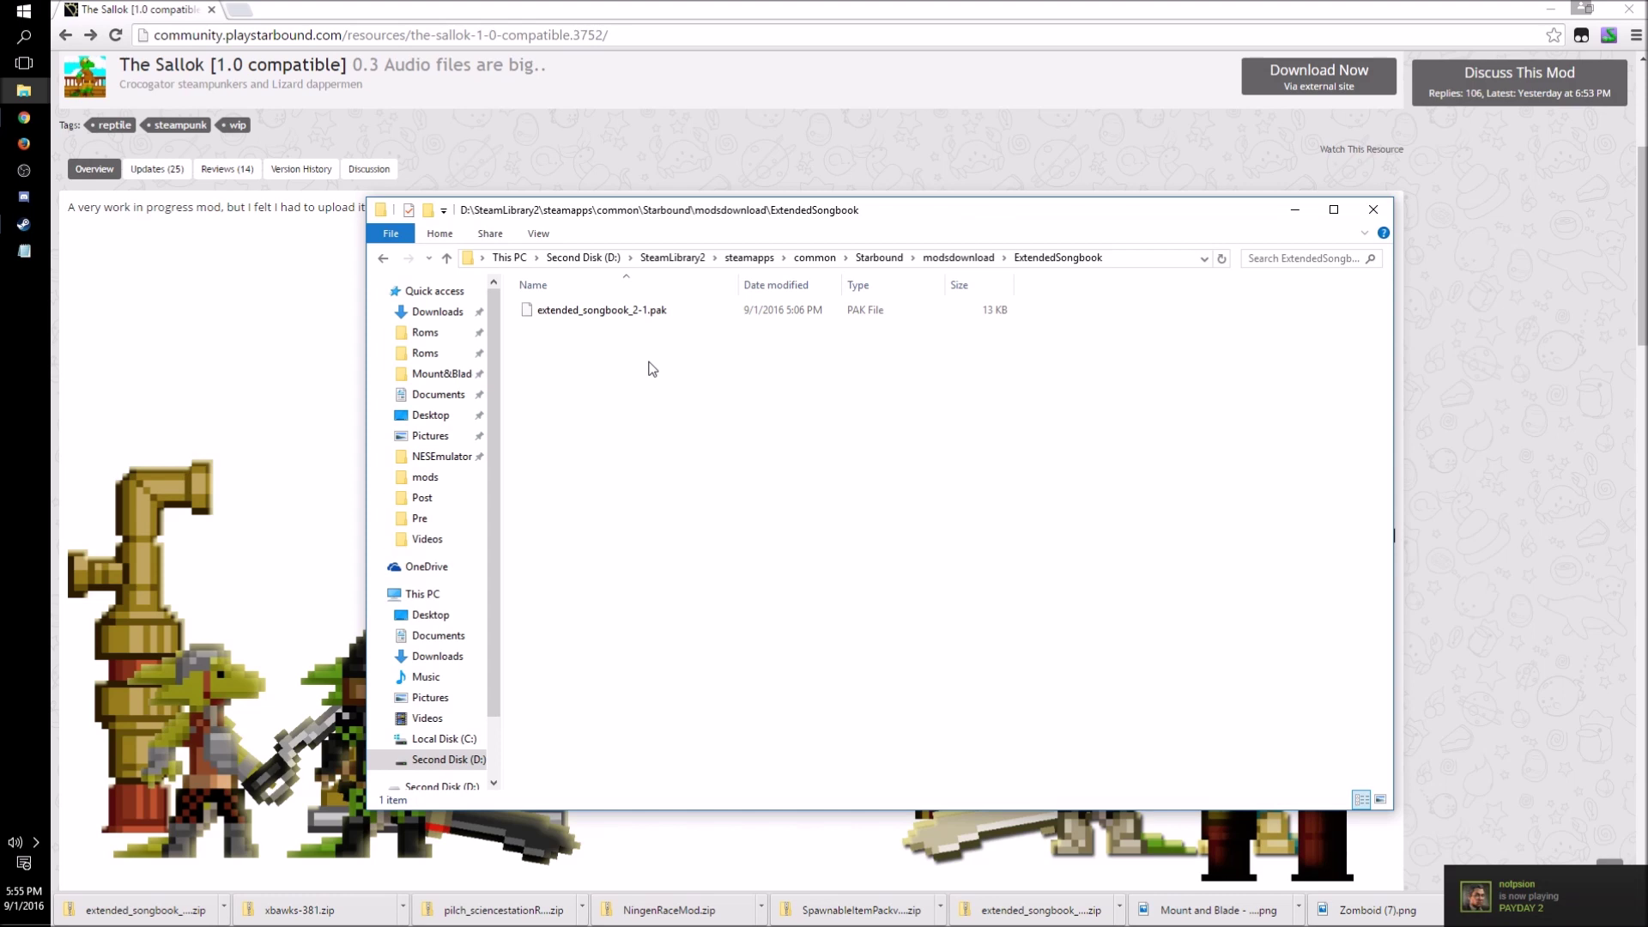
pyautogui.click(641, 315)
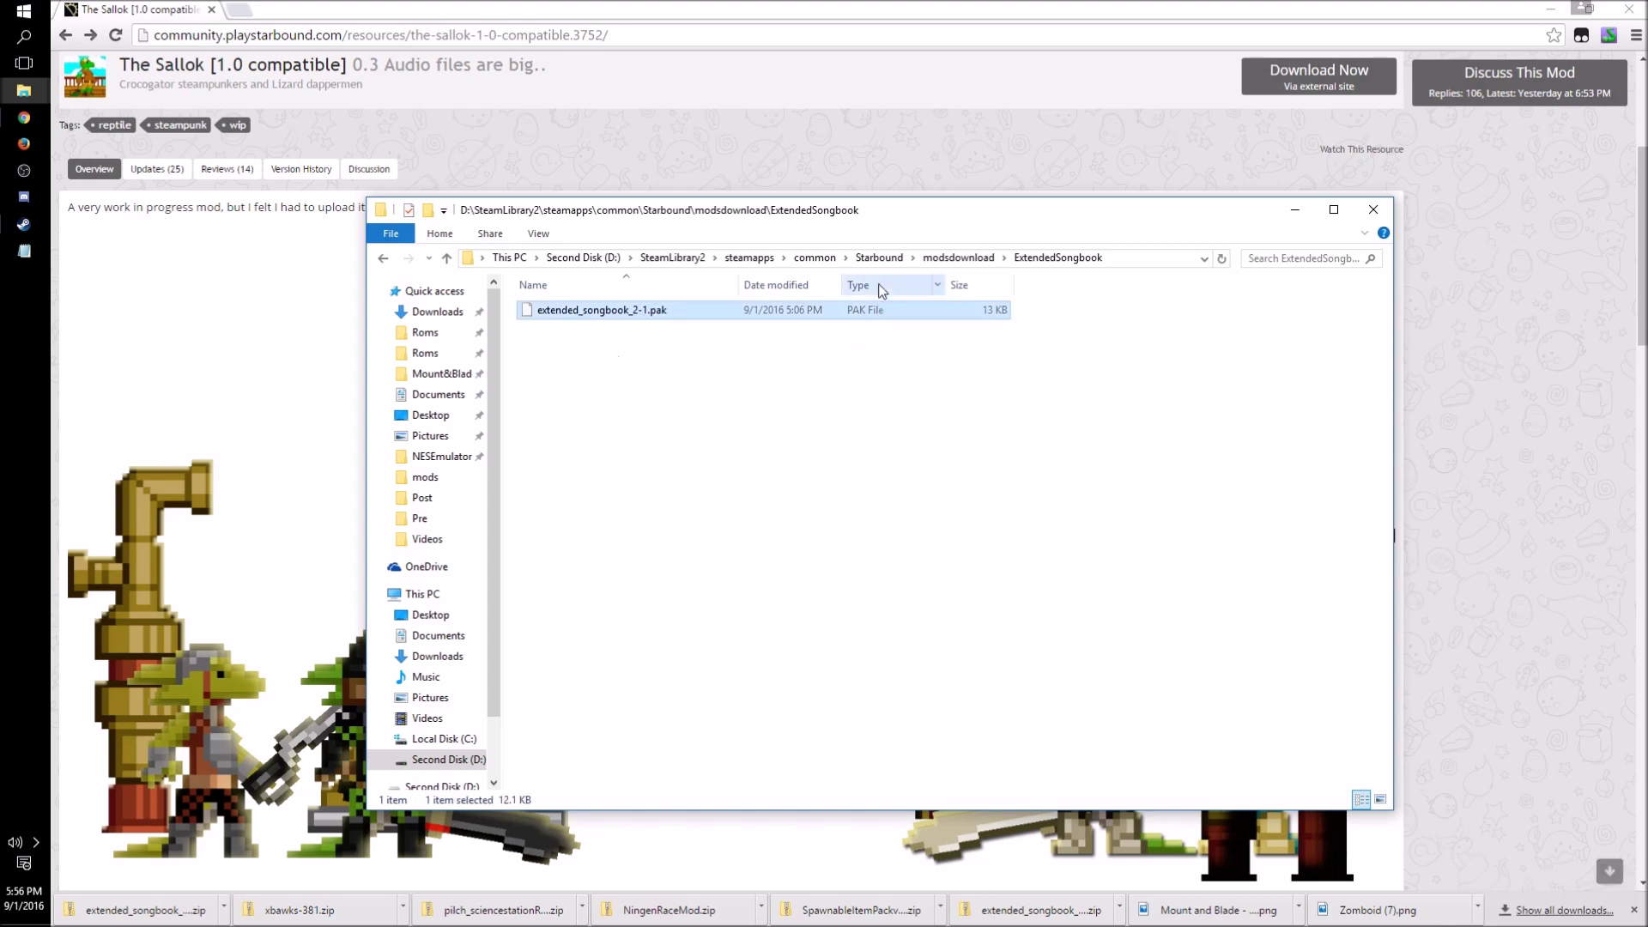
# Step: Delete the three items in Starbound\mods, paste the songbook .pak back, and return to Starbound
pyautogui.click(877, 259)
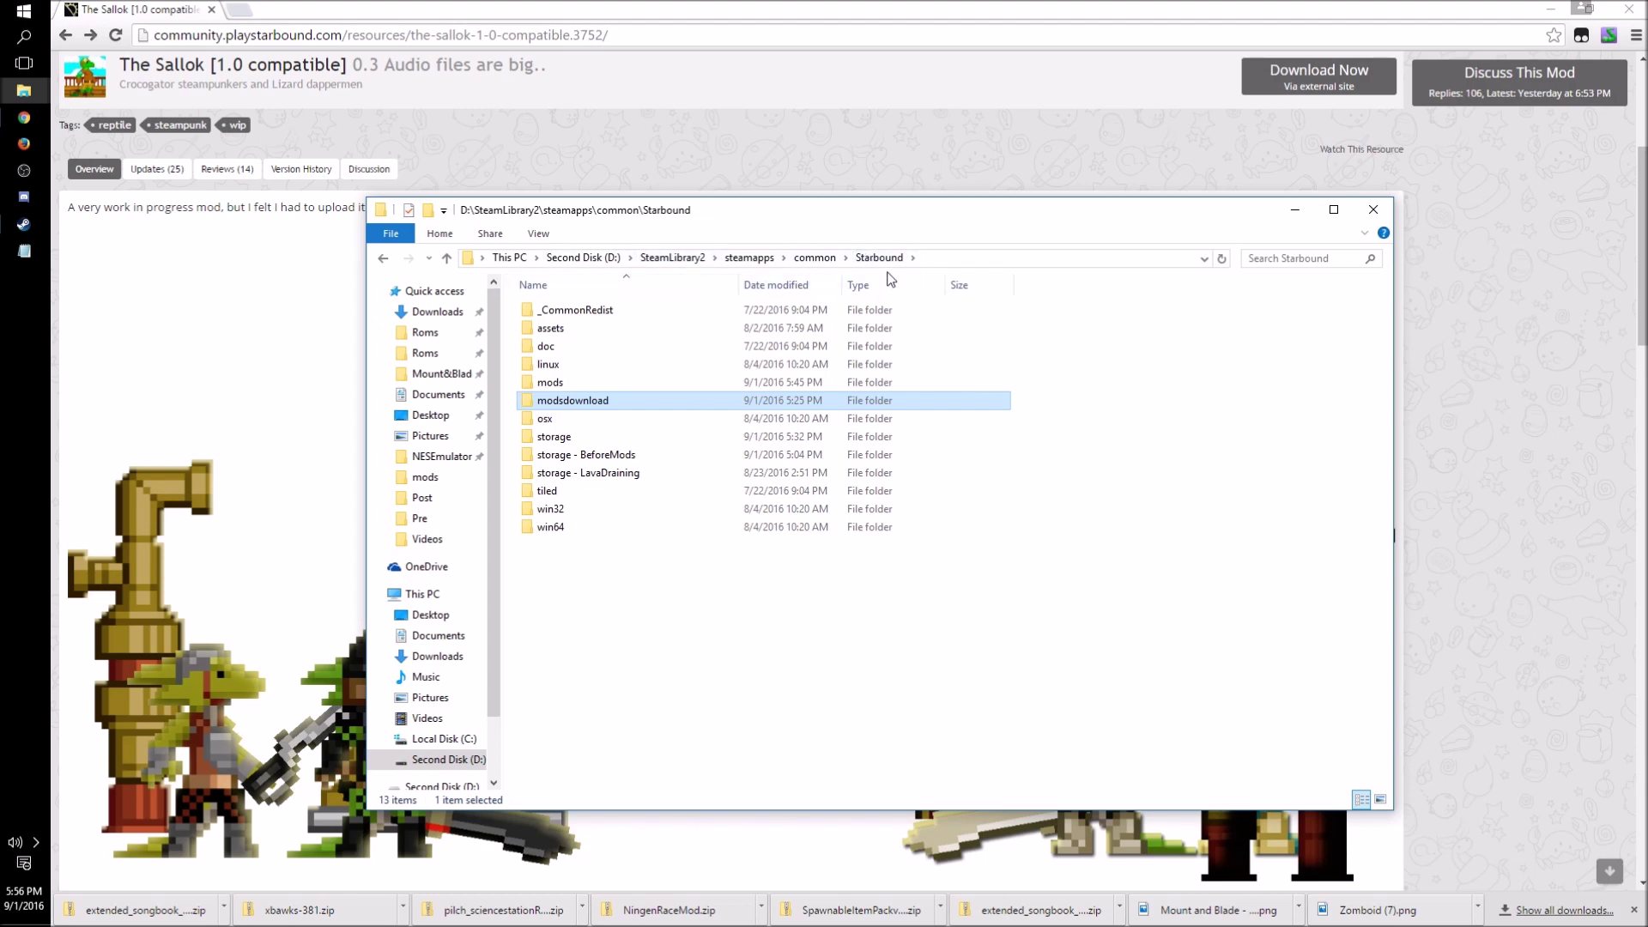
pyautogui.doubleClick(556, 384)
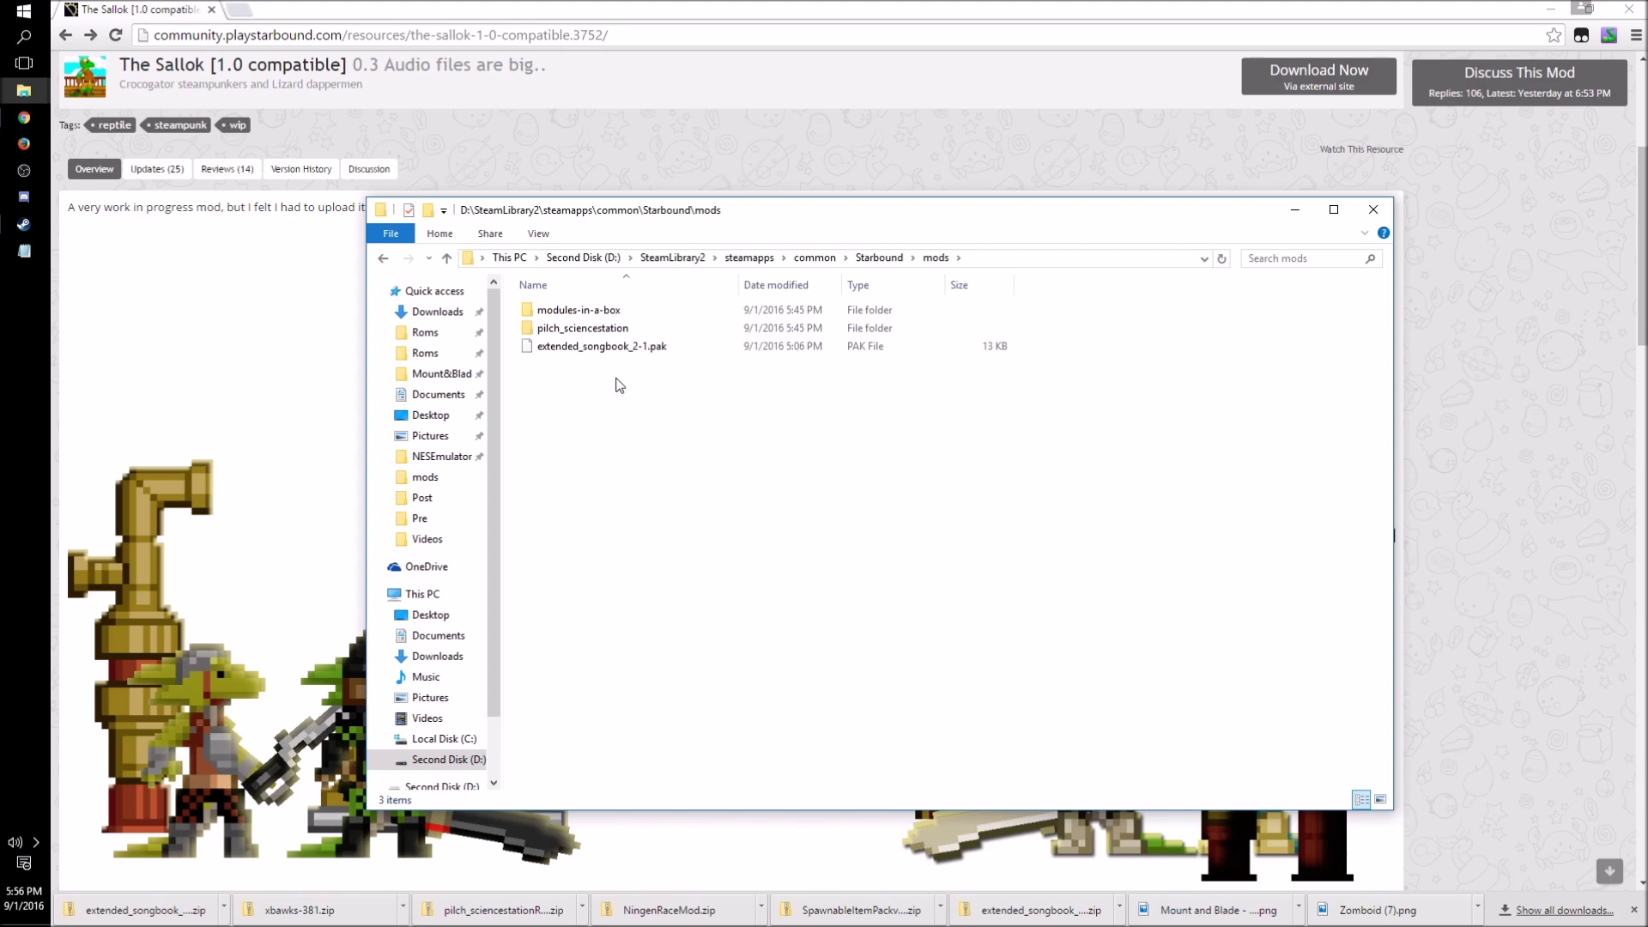
pyautogui.moveTo(662, 375); pyautogui.dragTo(568, 307)
pyautogui.press('Delete')
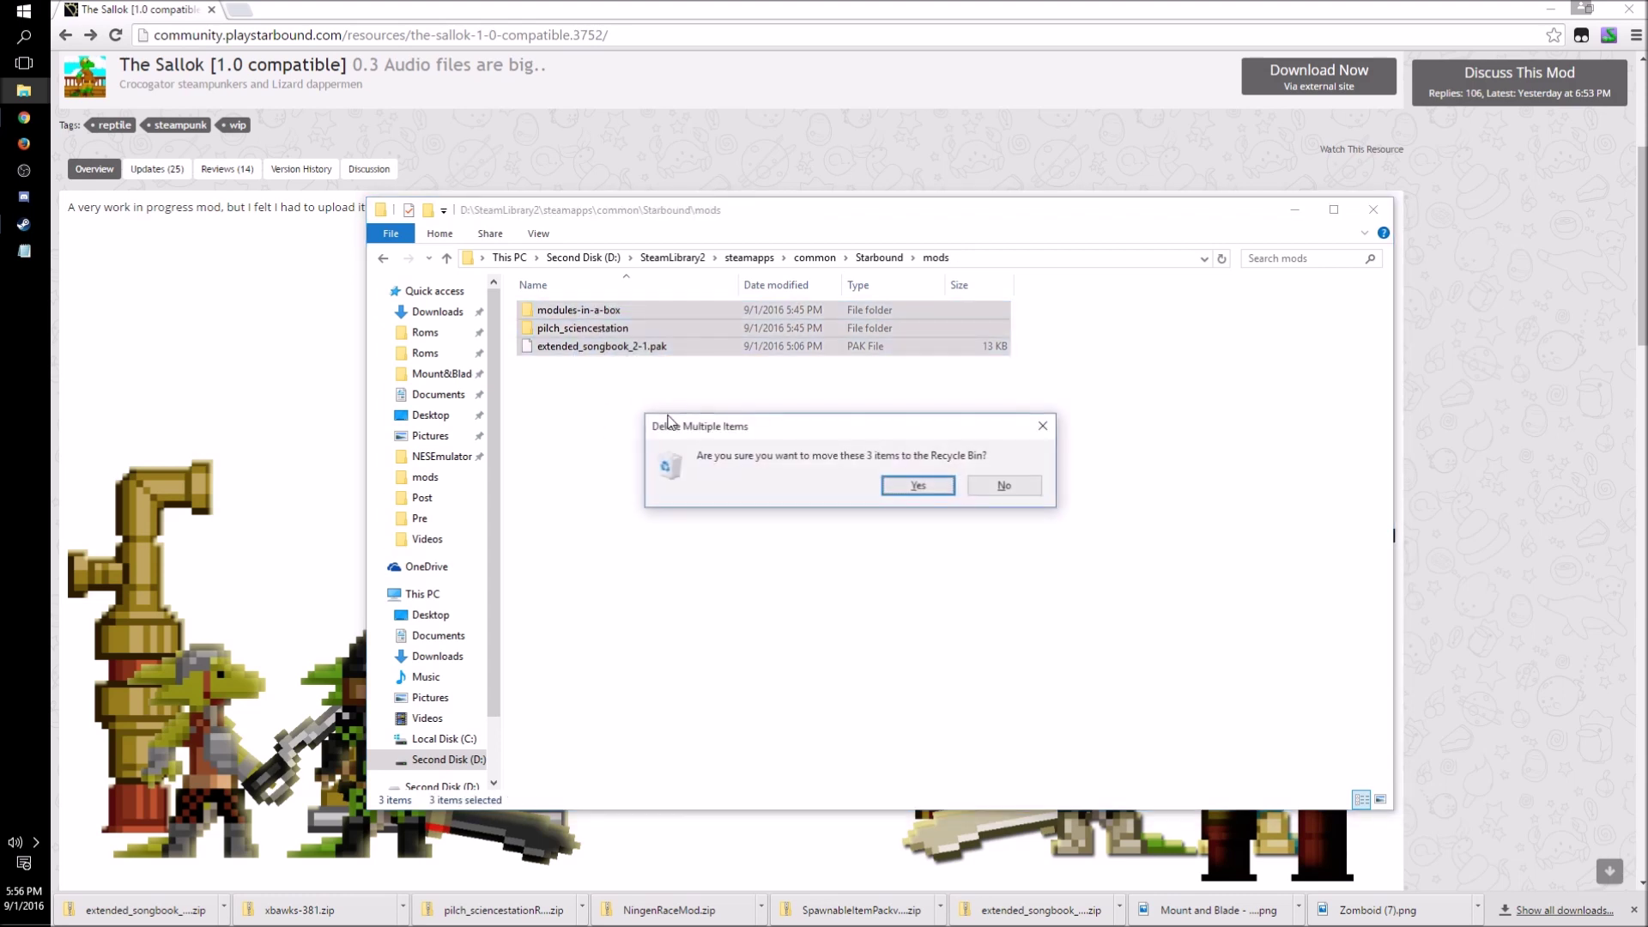
pyautogui.press('Return')
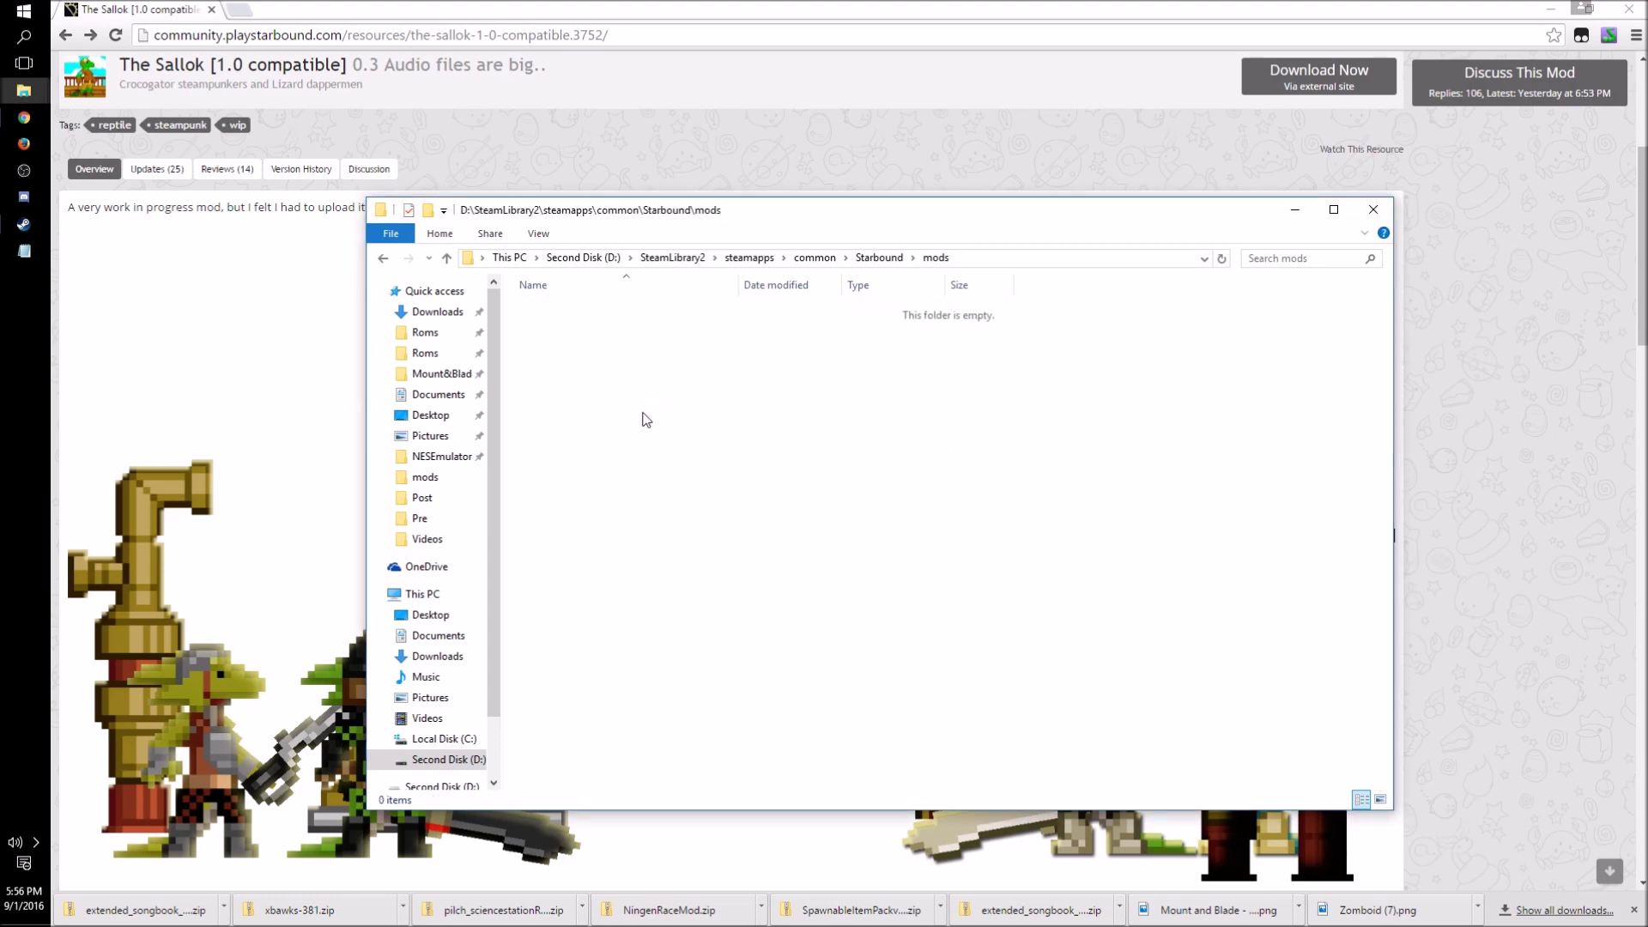
pyautogui.hotkey('ctrl', 'v')
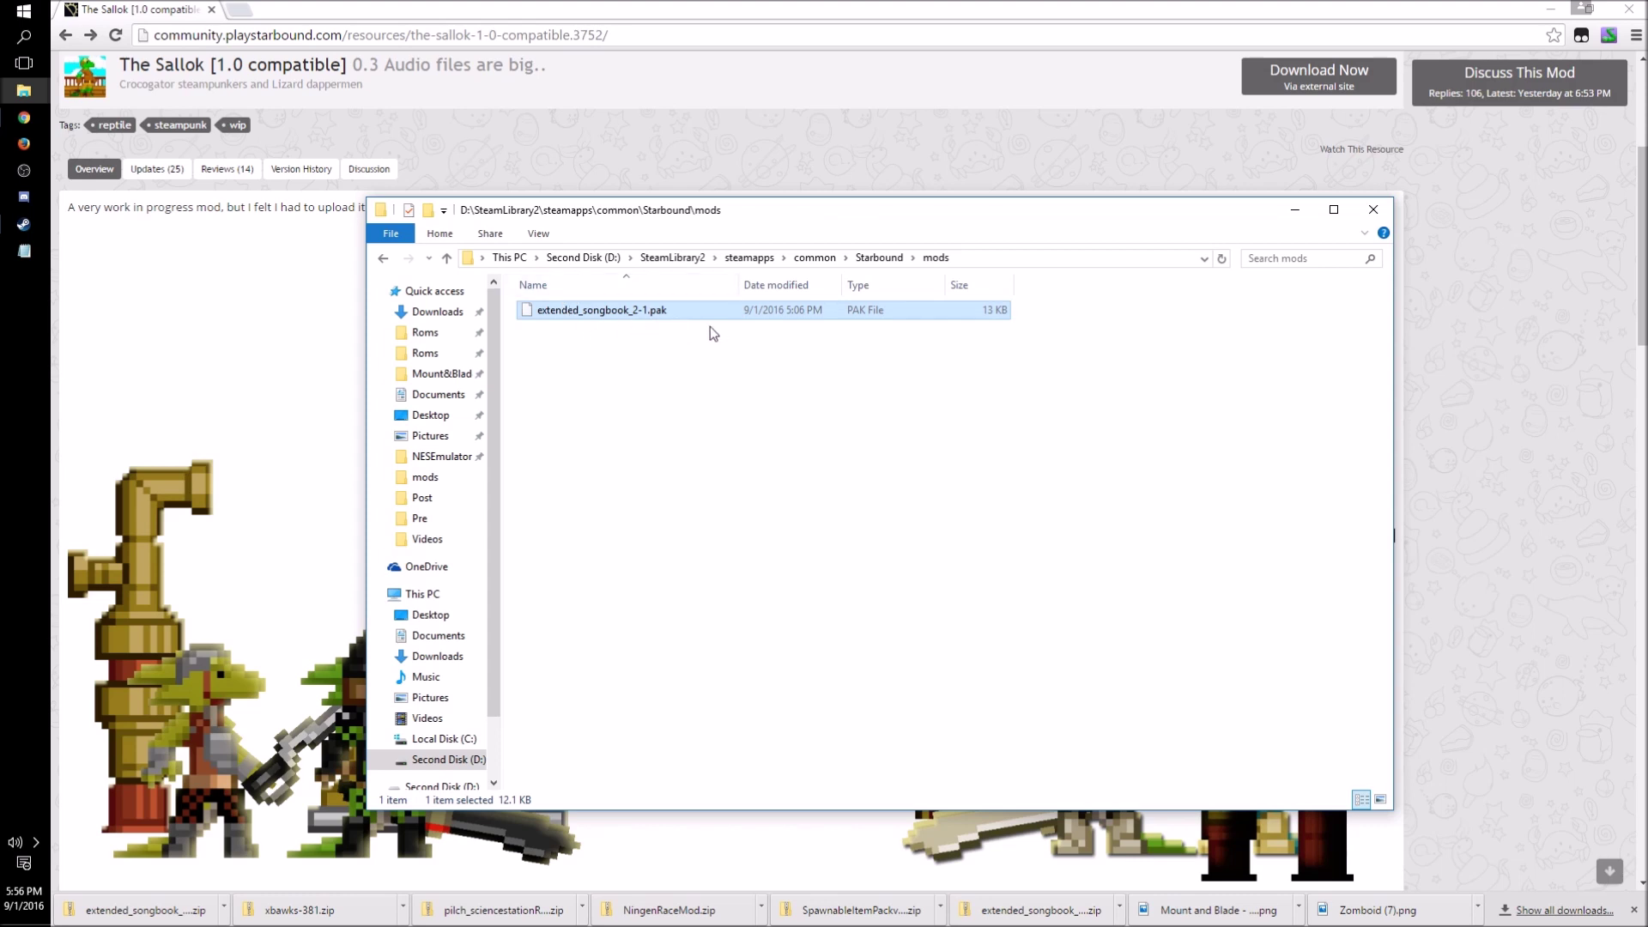
pyautogui.click(882, 261)
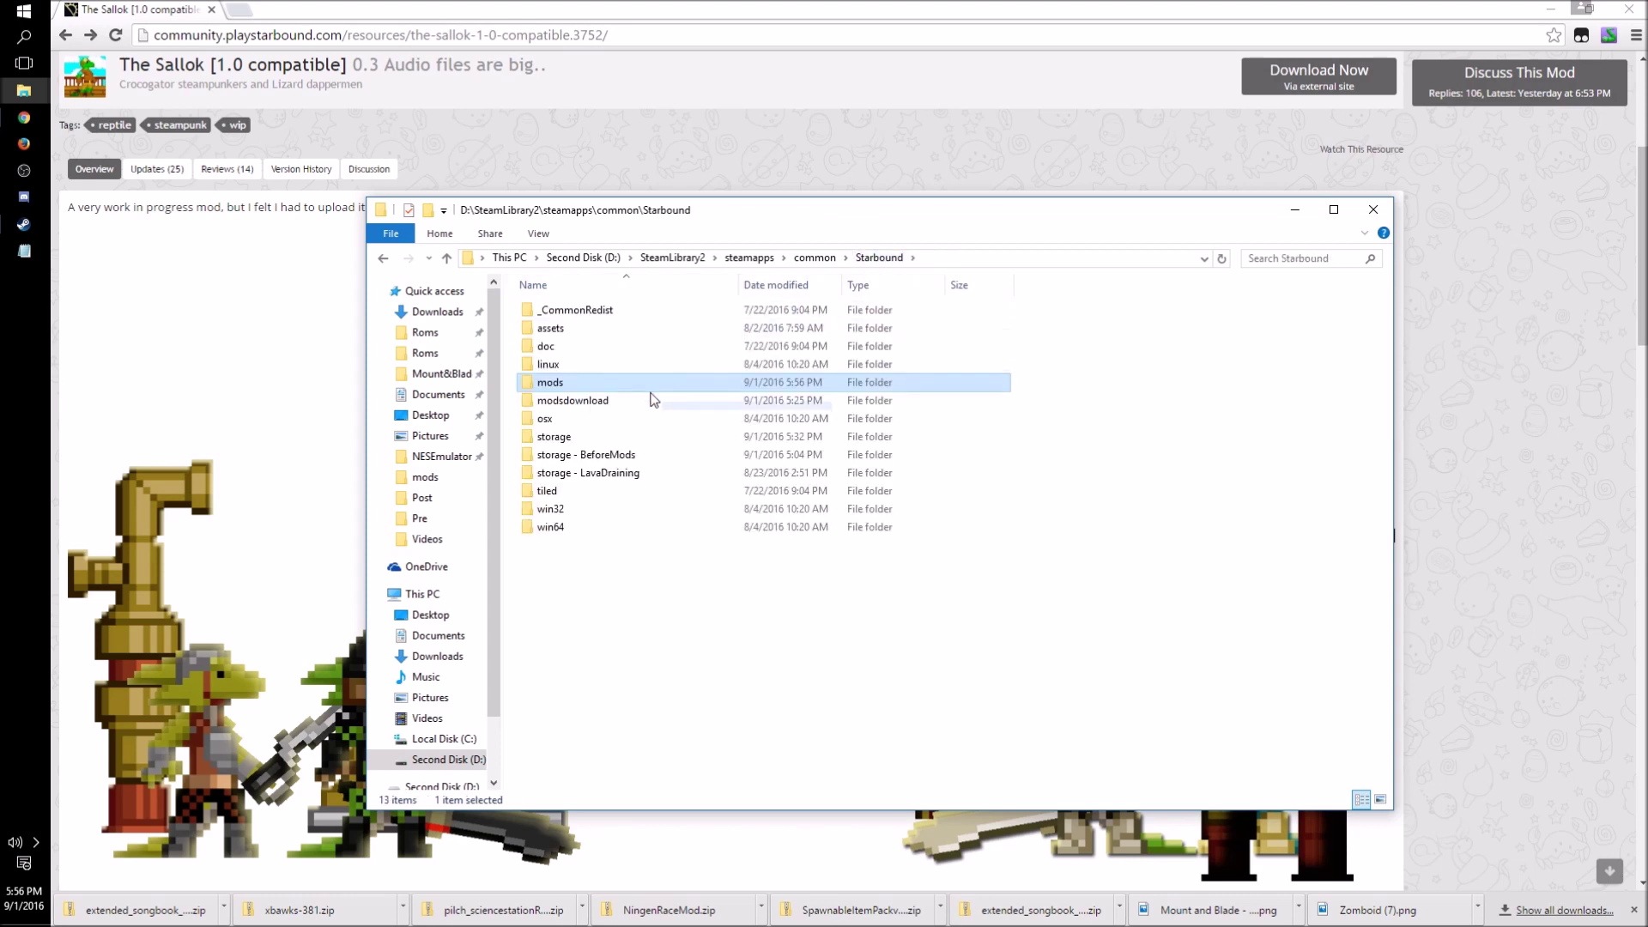
# Step: Inspect the modules-in-a-box folder inside modsdownload\Baseinabox
pyautogui.doubleClick(616, 411)
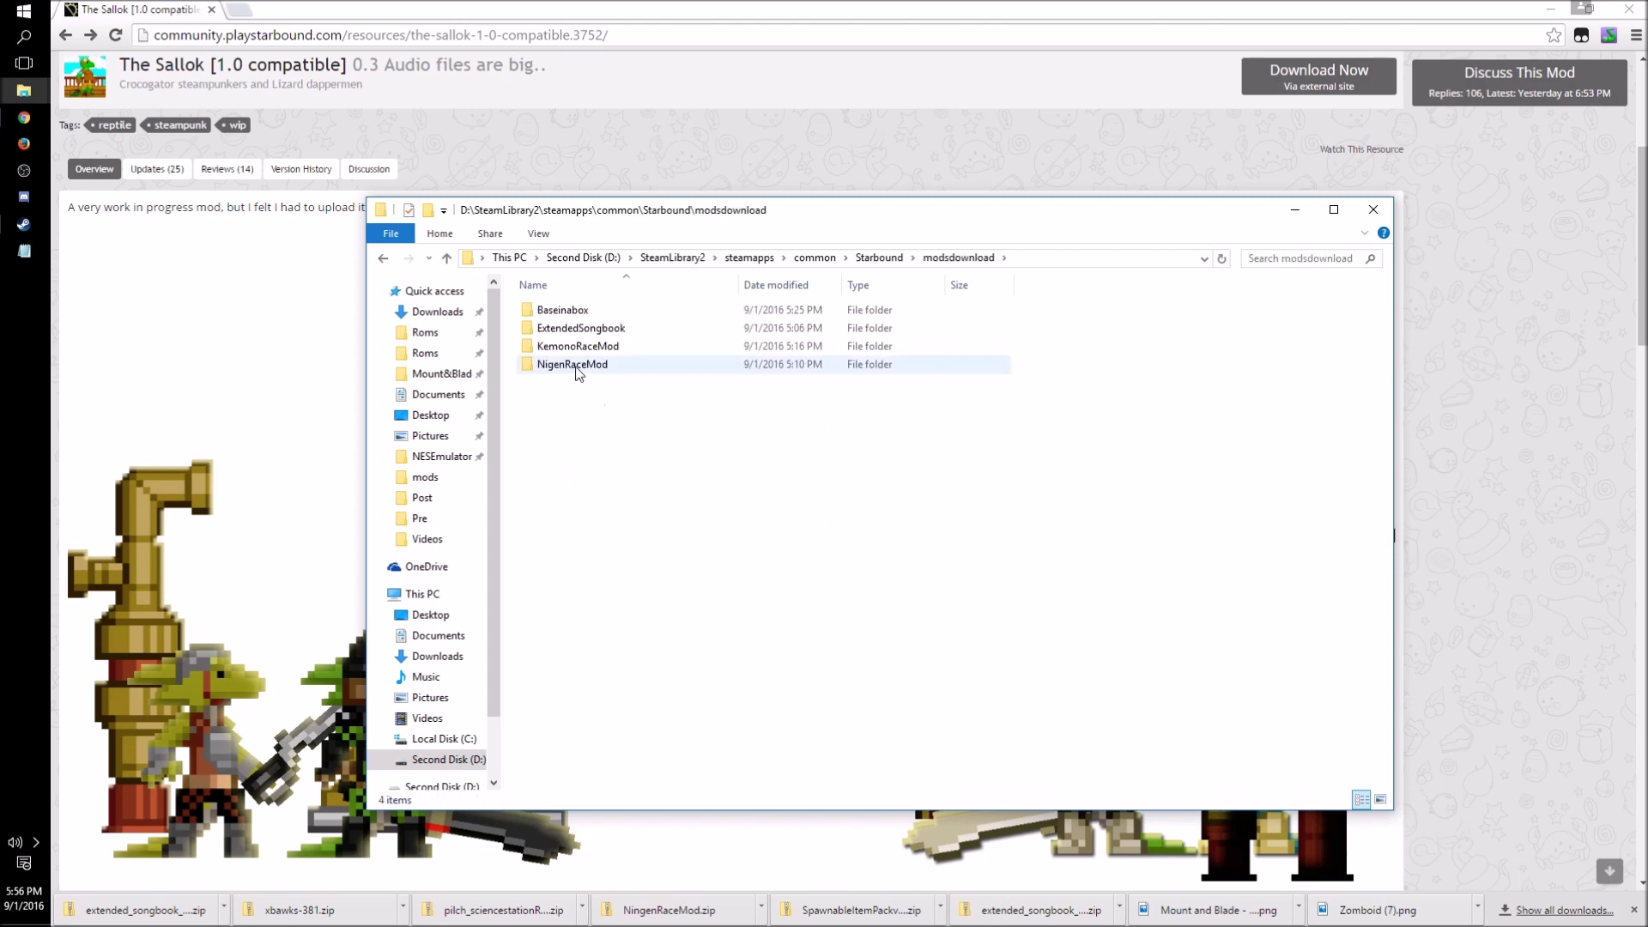
pyautogui.doubleClick(564, 309)
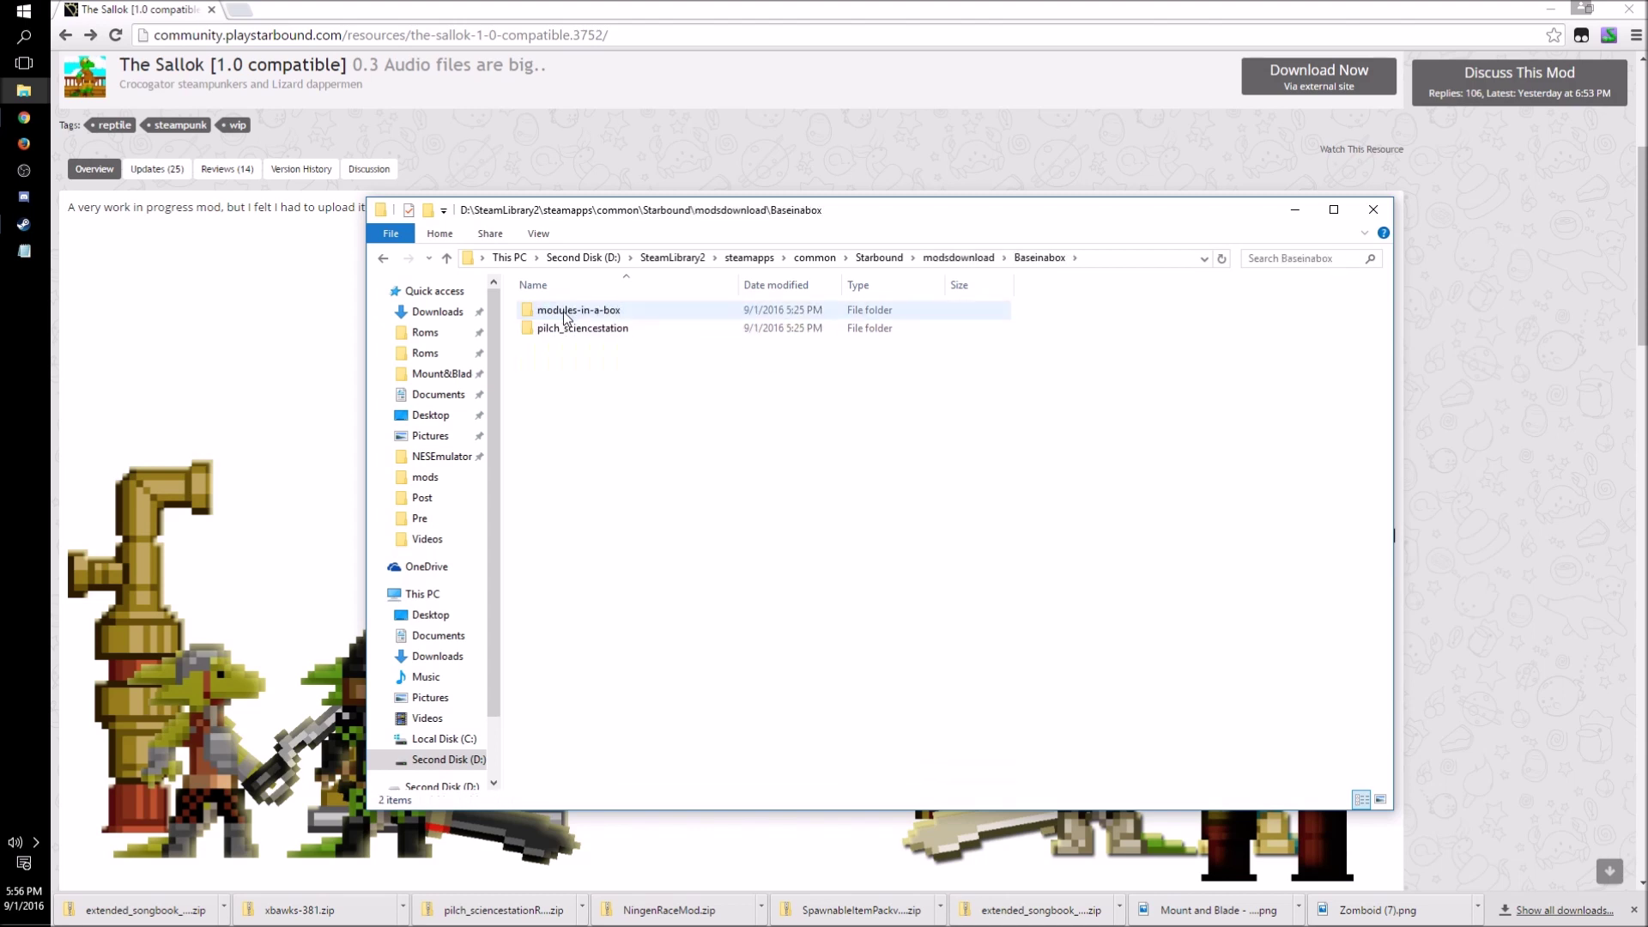
pyautogui.doubleClick(566, 311)
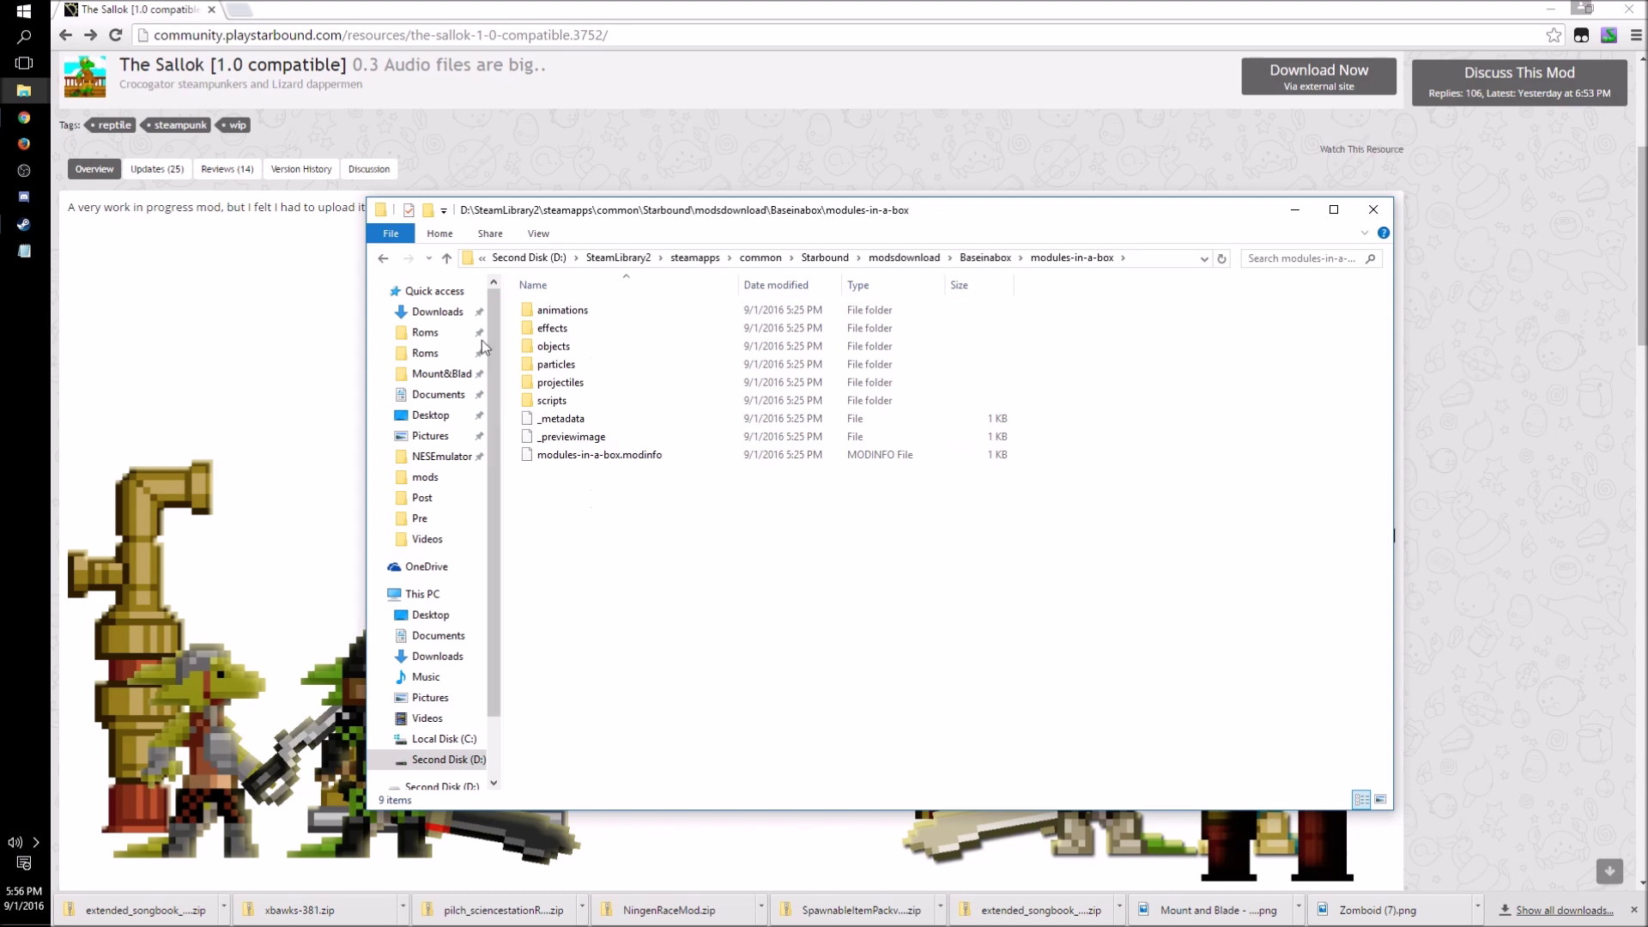
pyautogui.click(383, 259)
pyautogui.doubleClick(577, 312)
pyautogui.click(383, 260)
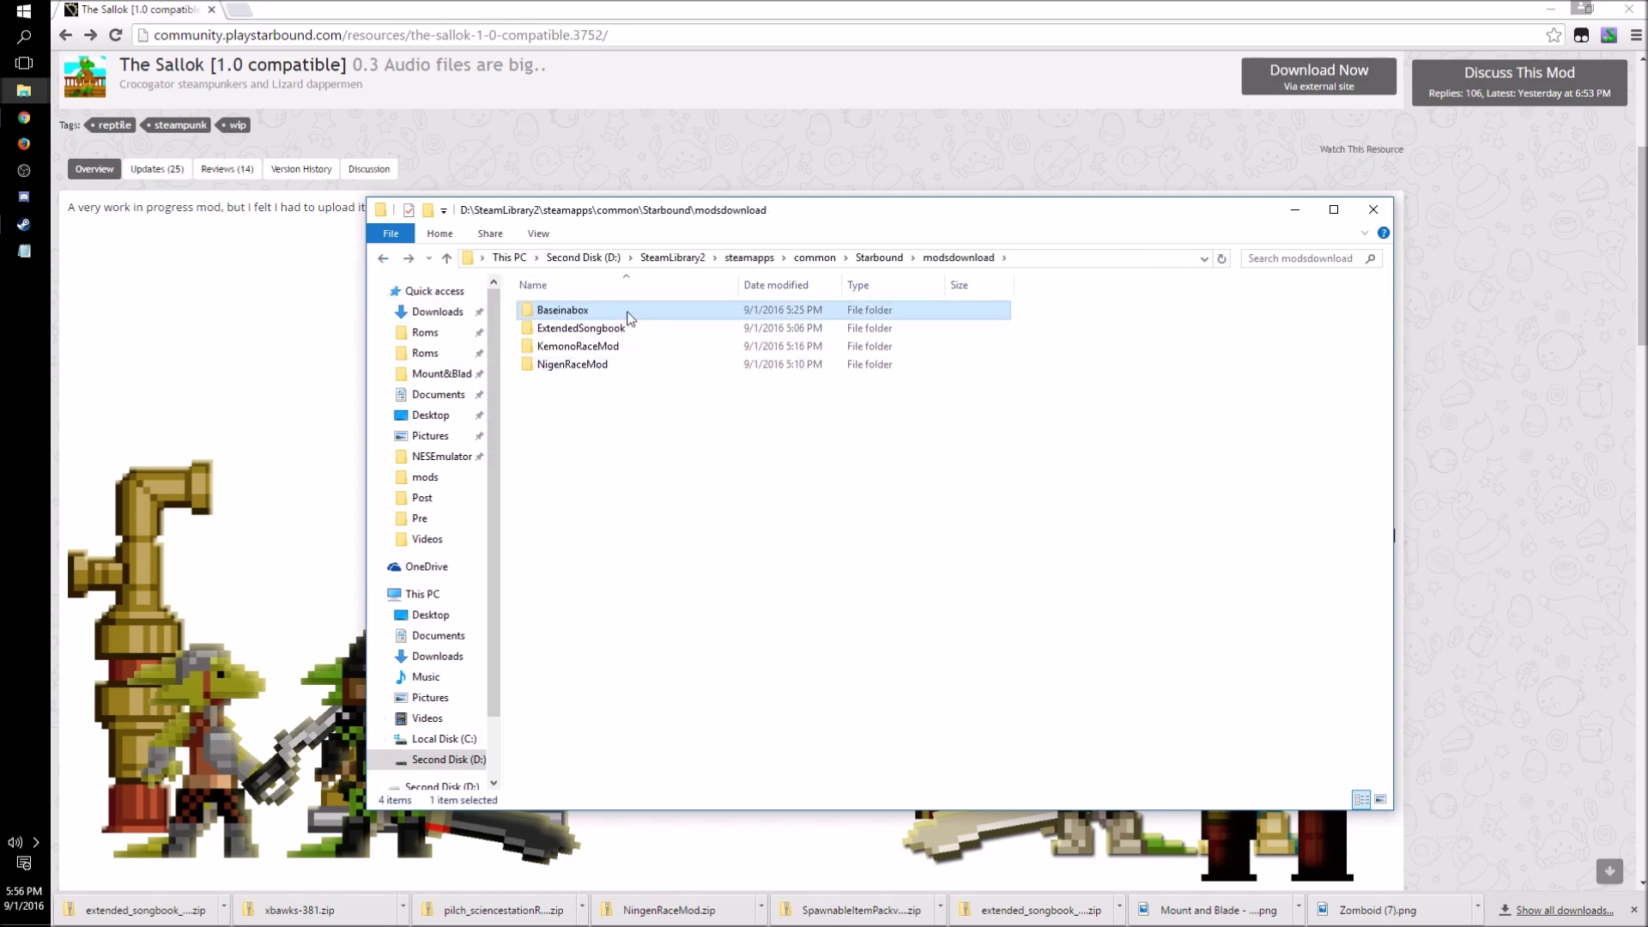
pyautogui.doubleClick(584, 311)
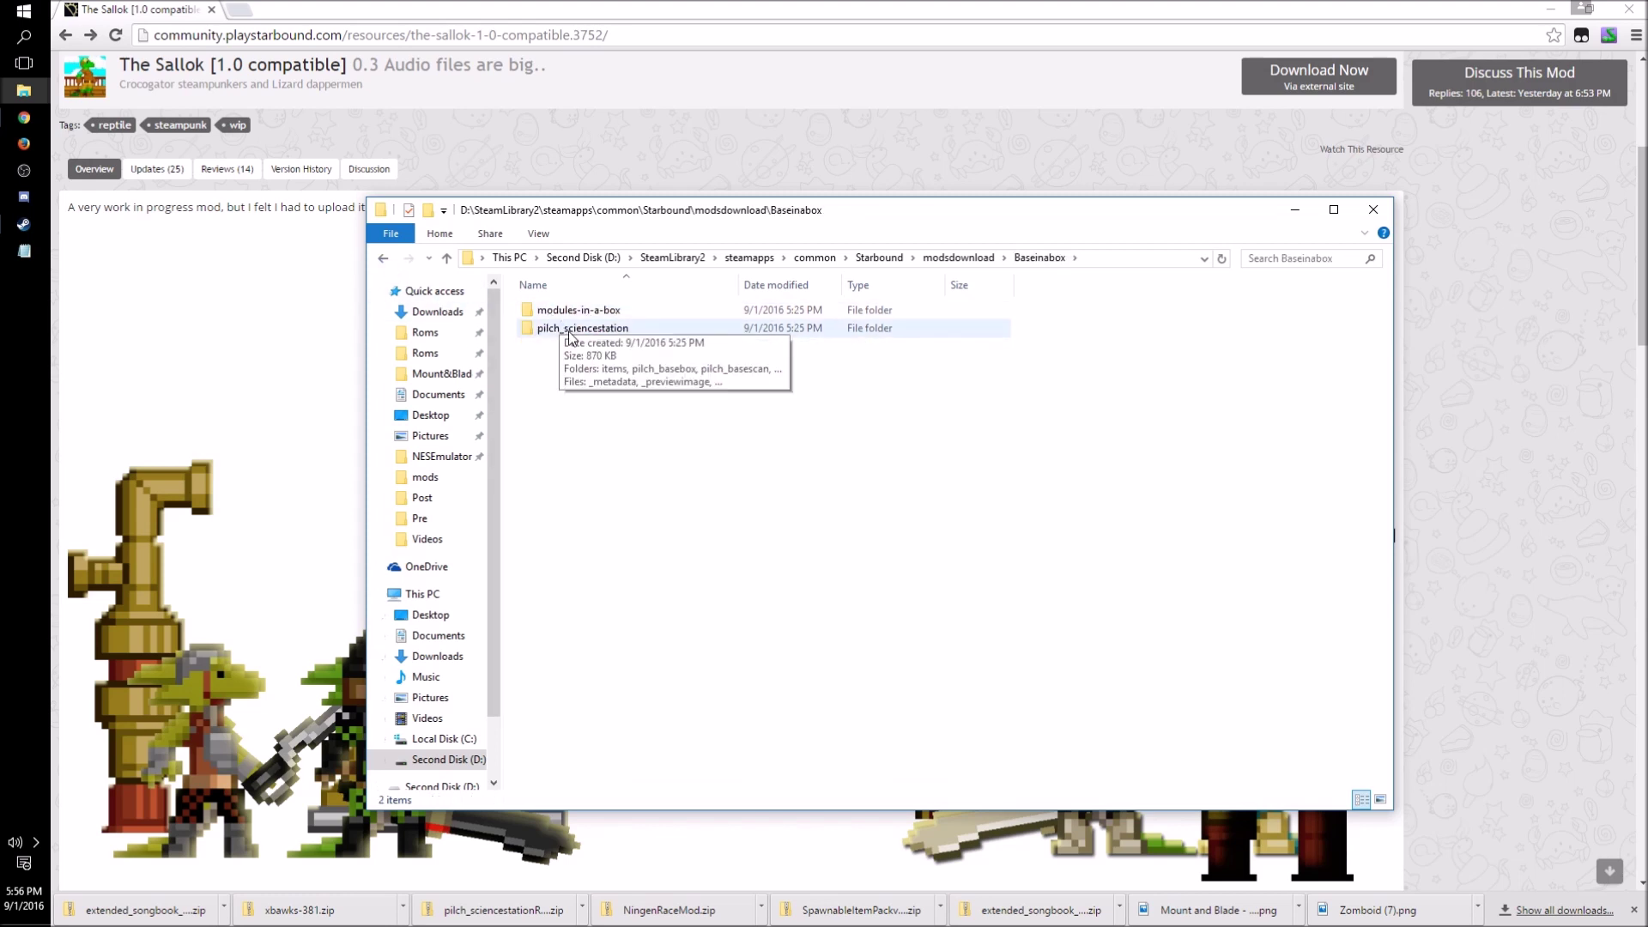
pyautogui.doubleClick(589, 314)
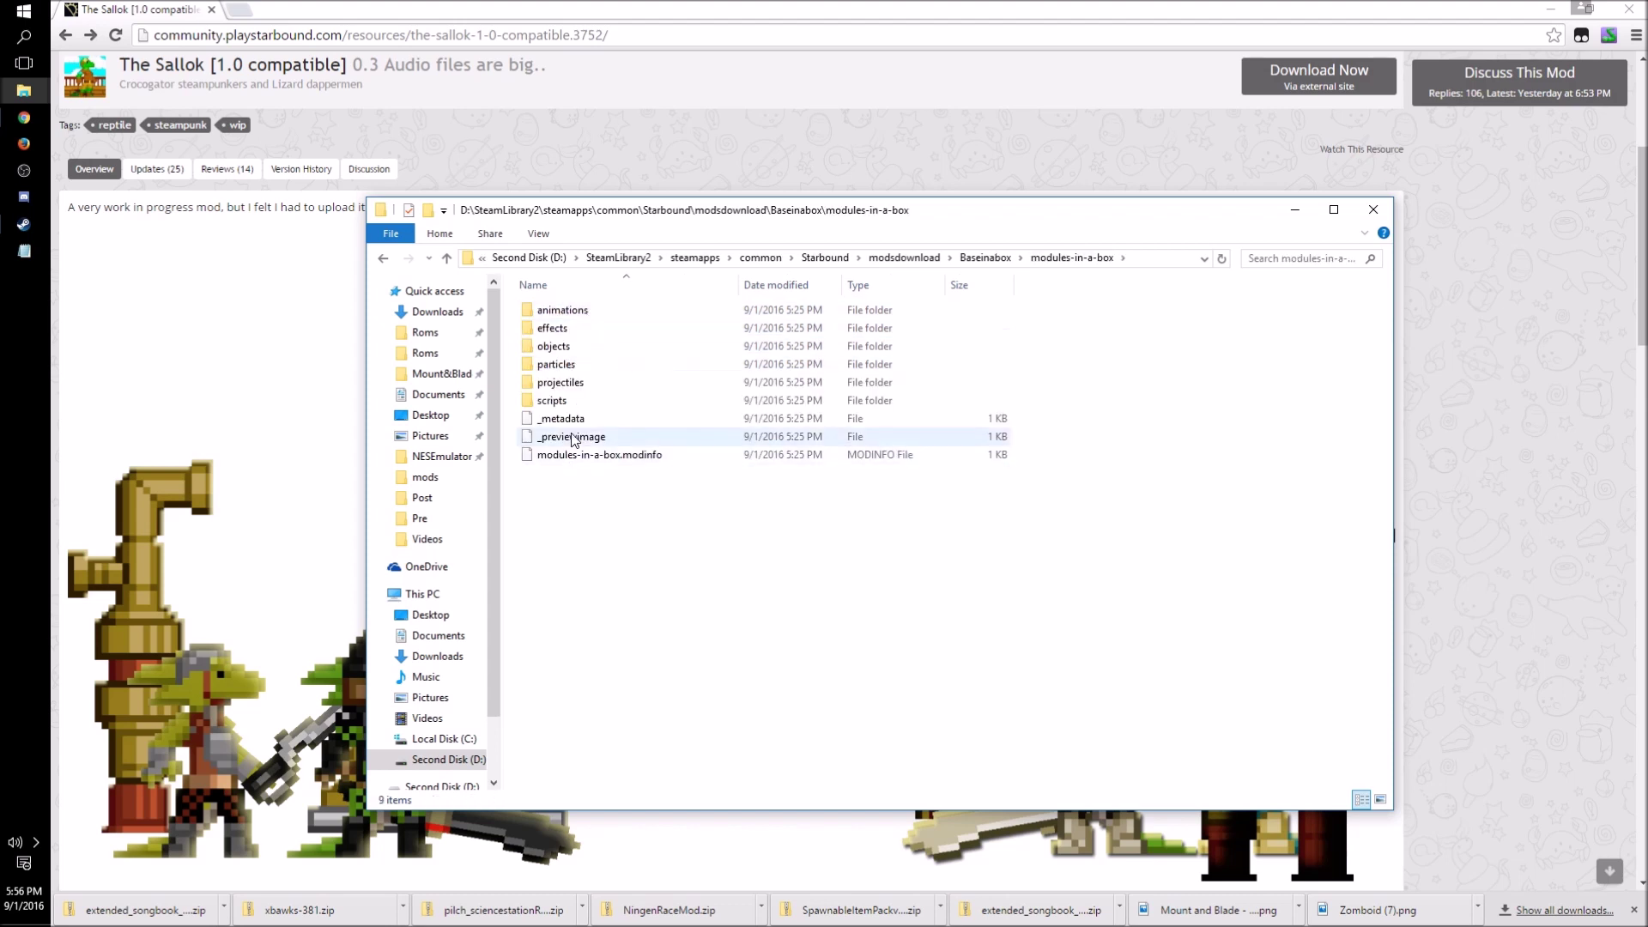
pyautogui.click(383, 259)
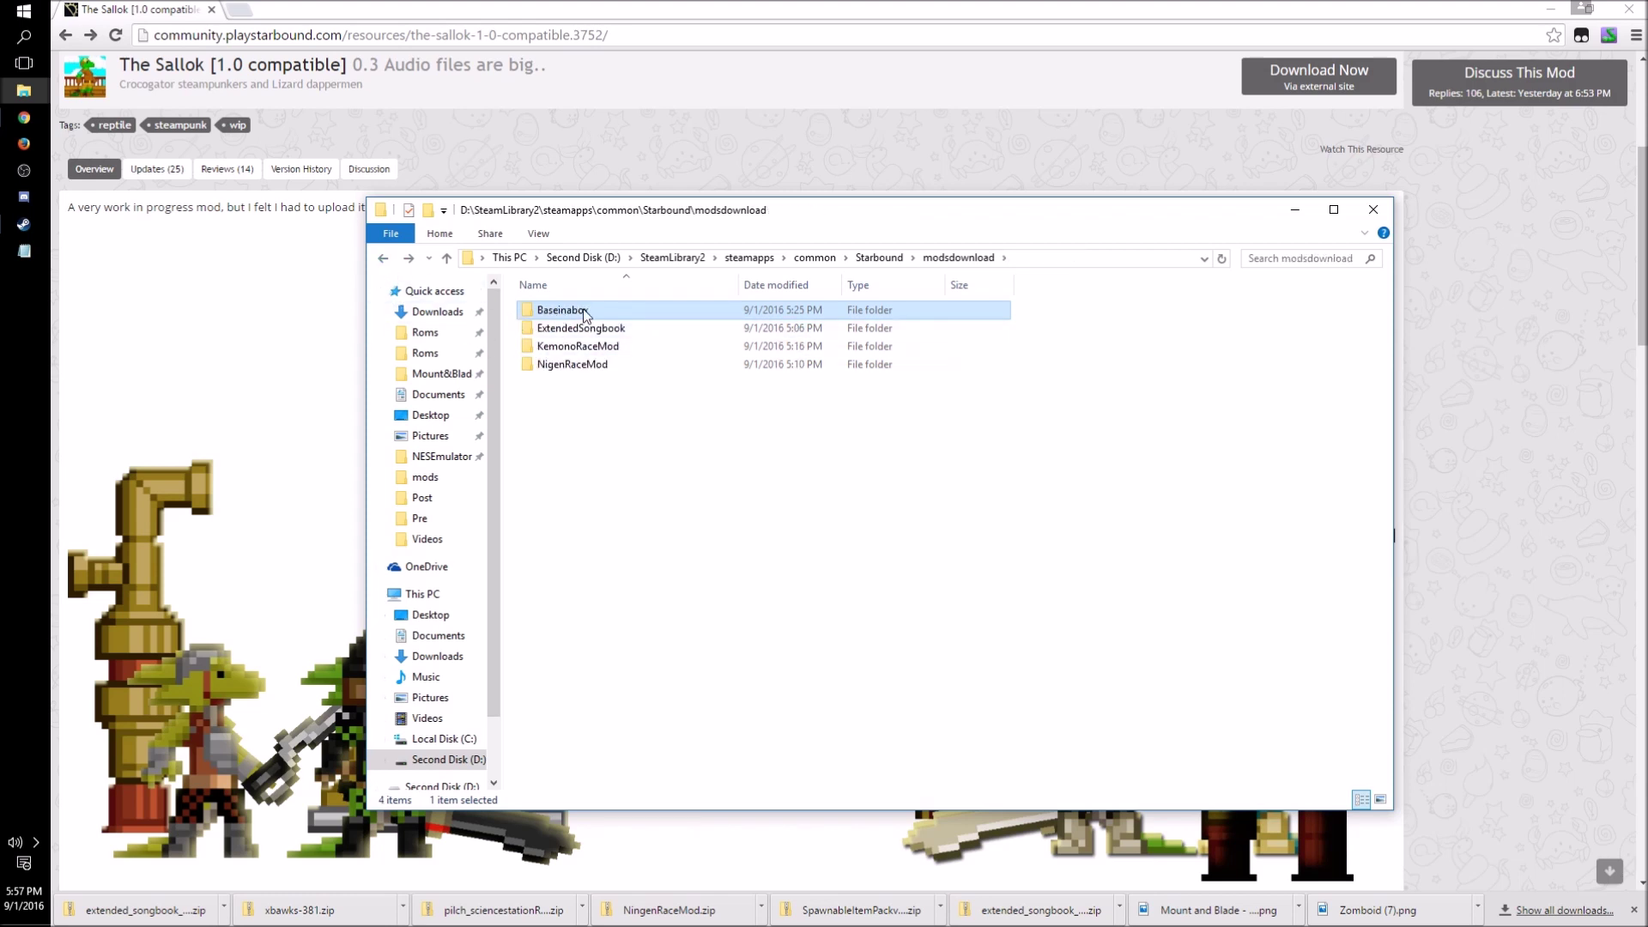
pyautogui.moveTo(586, 314)
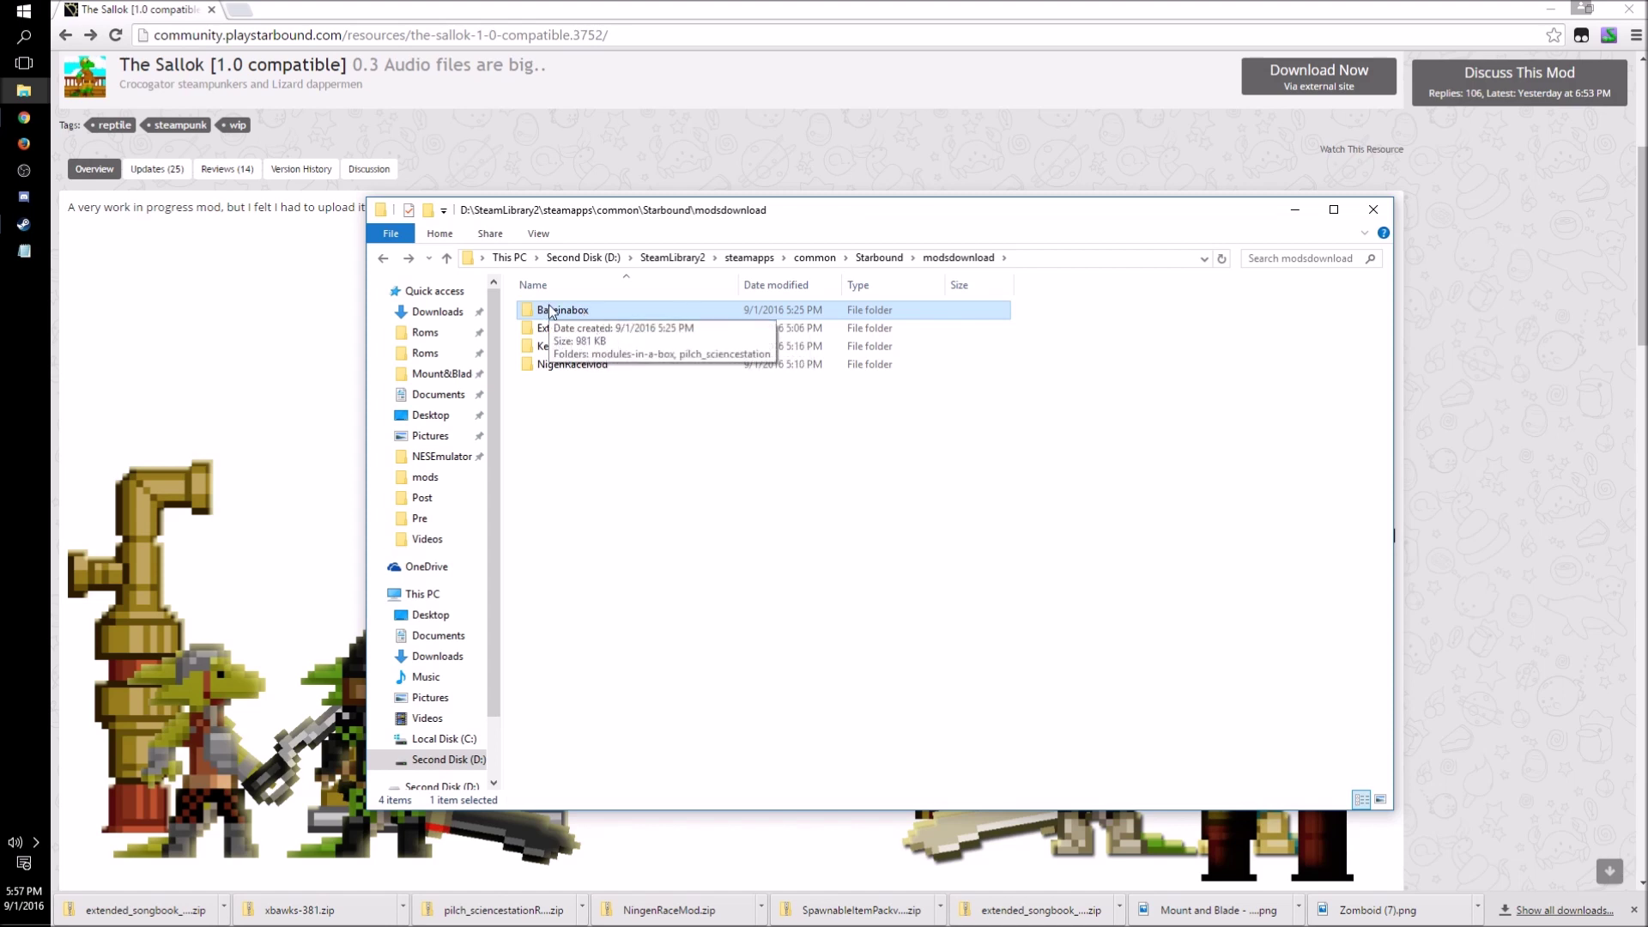
pyautogui.doubleClick(551, 313)
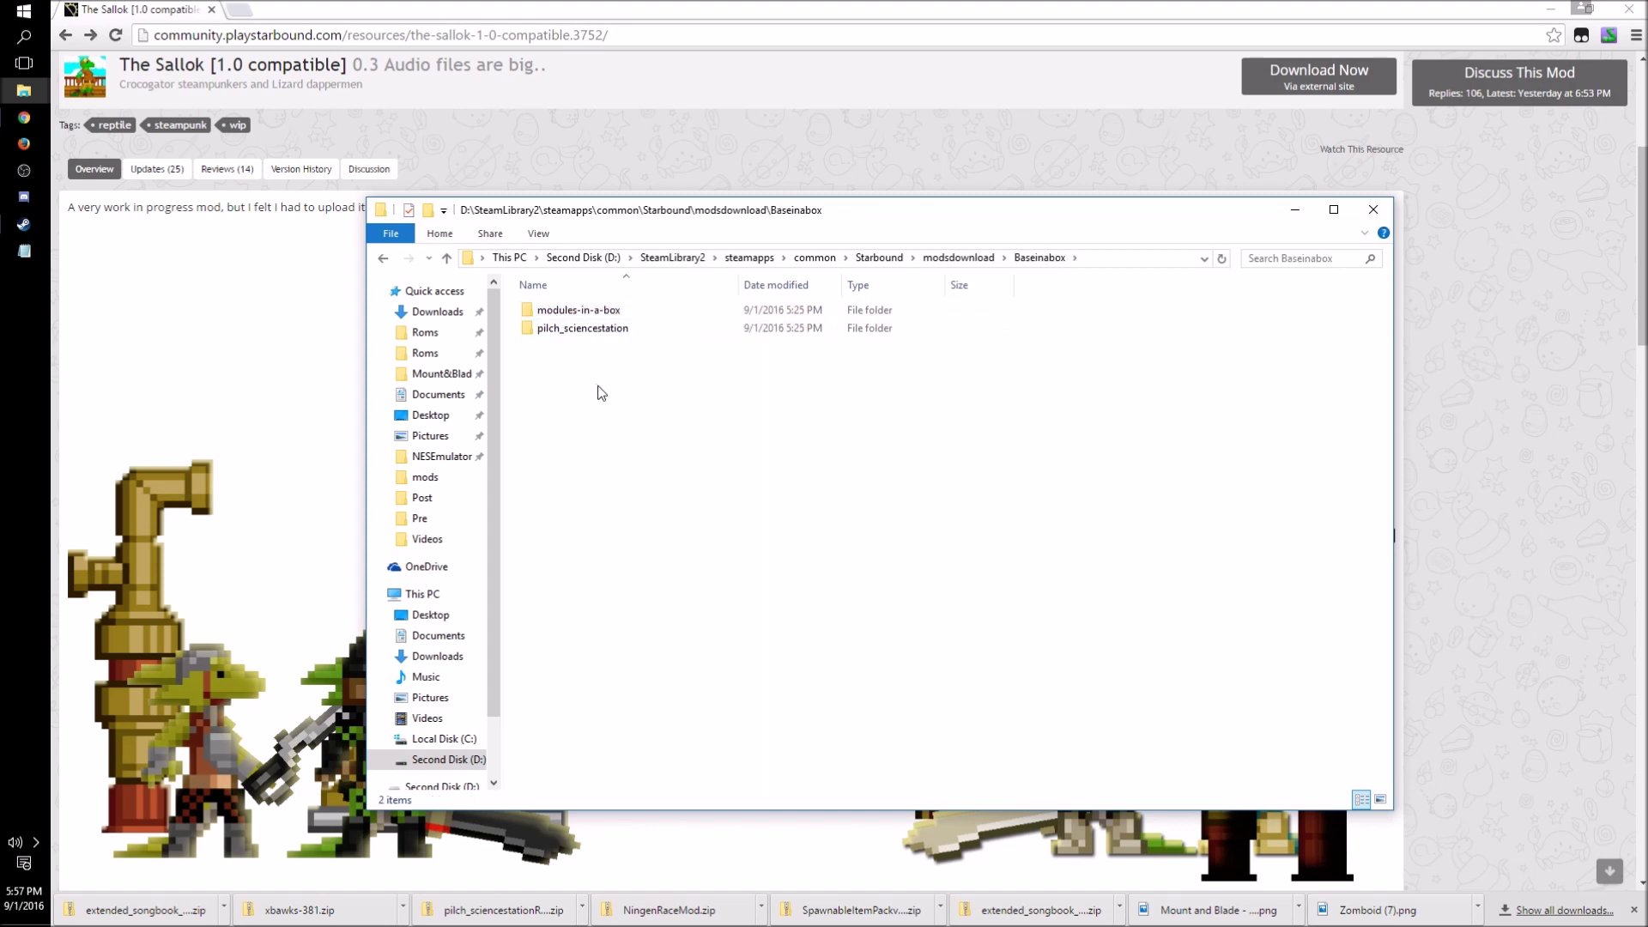
# Step: Copy modules-in-a-box and pilch_sciencestation from Baseinabox and paste them into Starbound\mods
pyautogui.click(575, 316)
pyautogui.moveTo(618, 383); pyautogui.dragTo(566, 314)
pyautogui.doubleClick(553, 330)
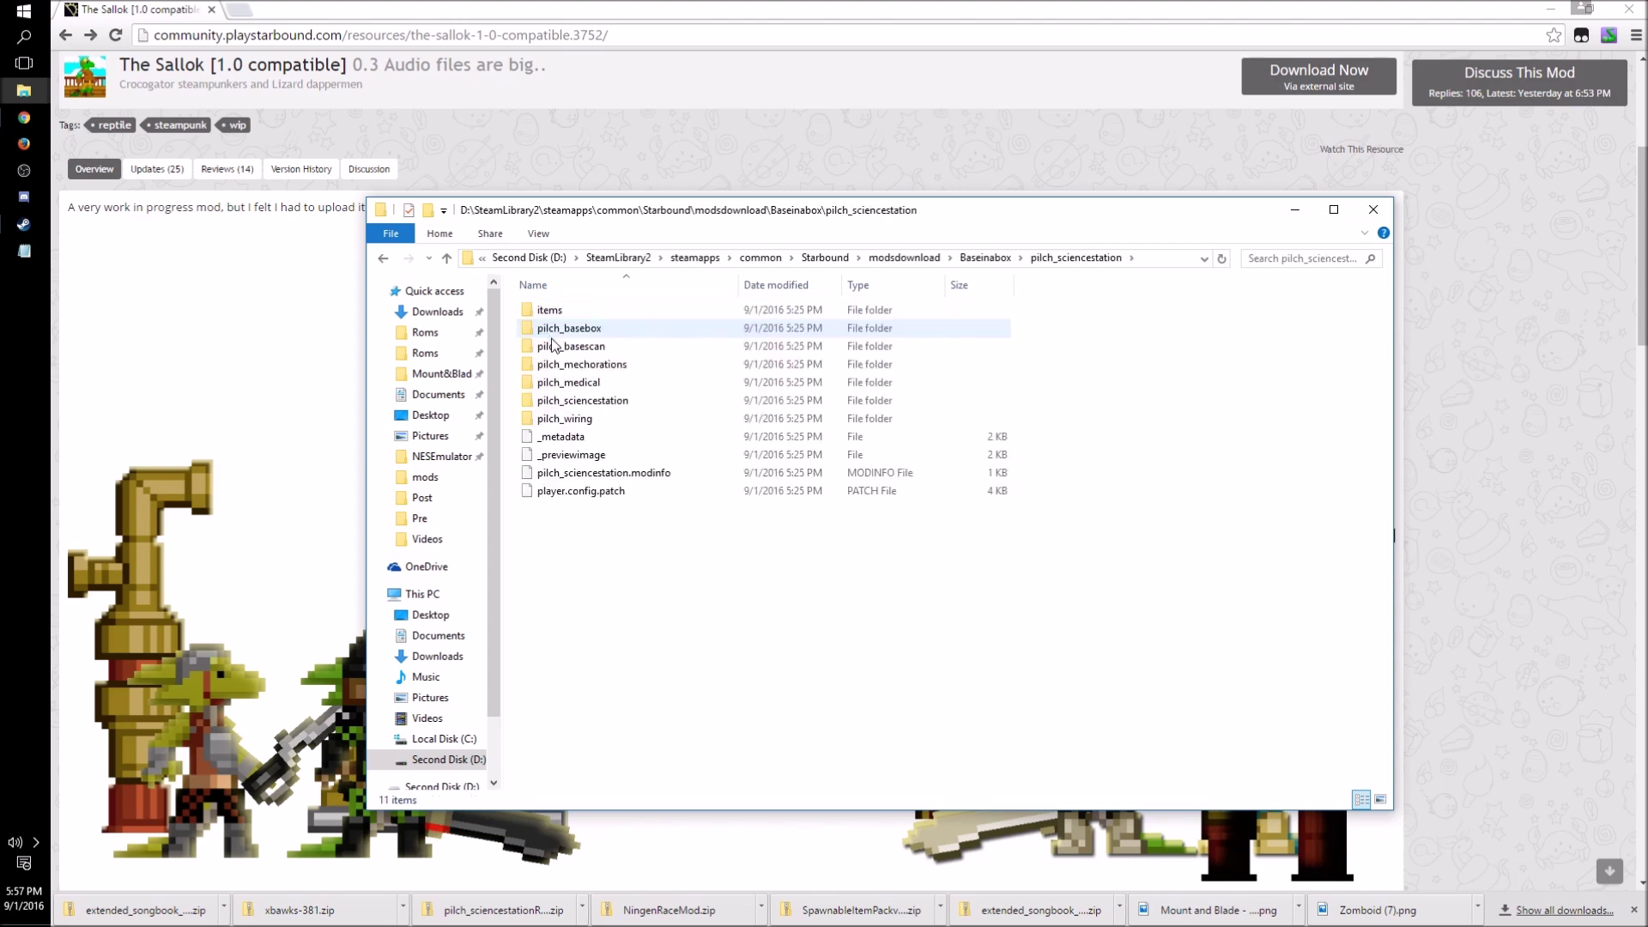
pyautogui.click(383, 258)
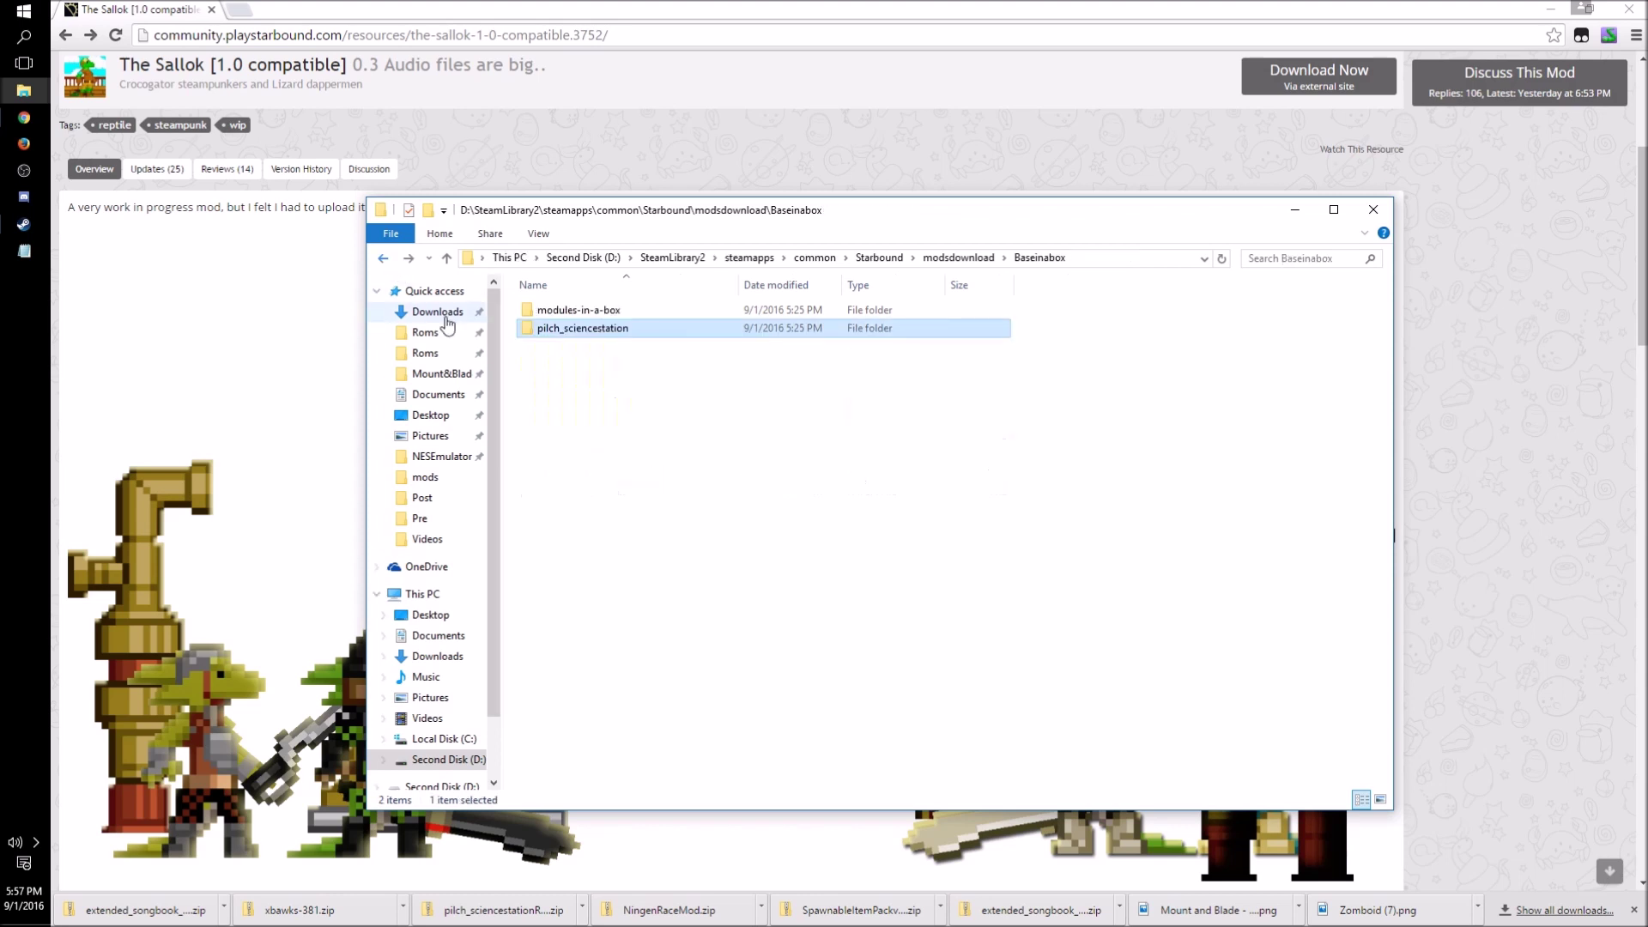
pyautogui.moveTo(585, 374); pyautogui.dragTo(551, 311)
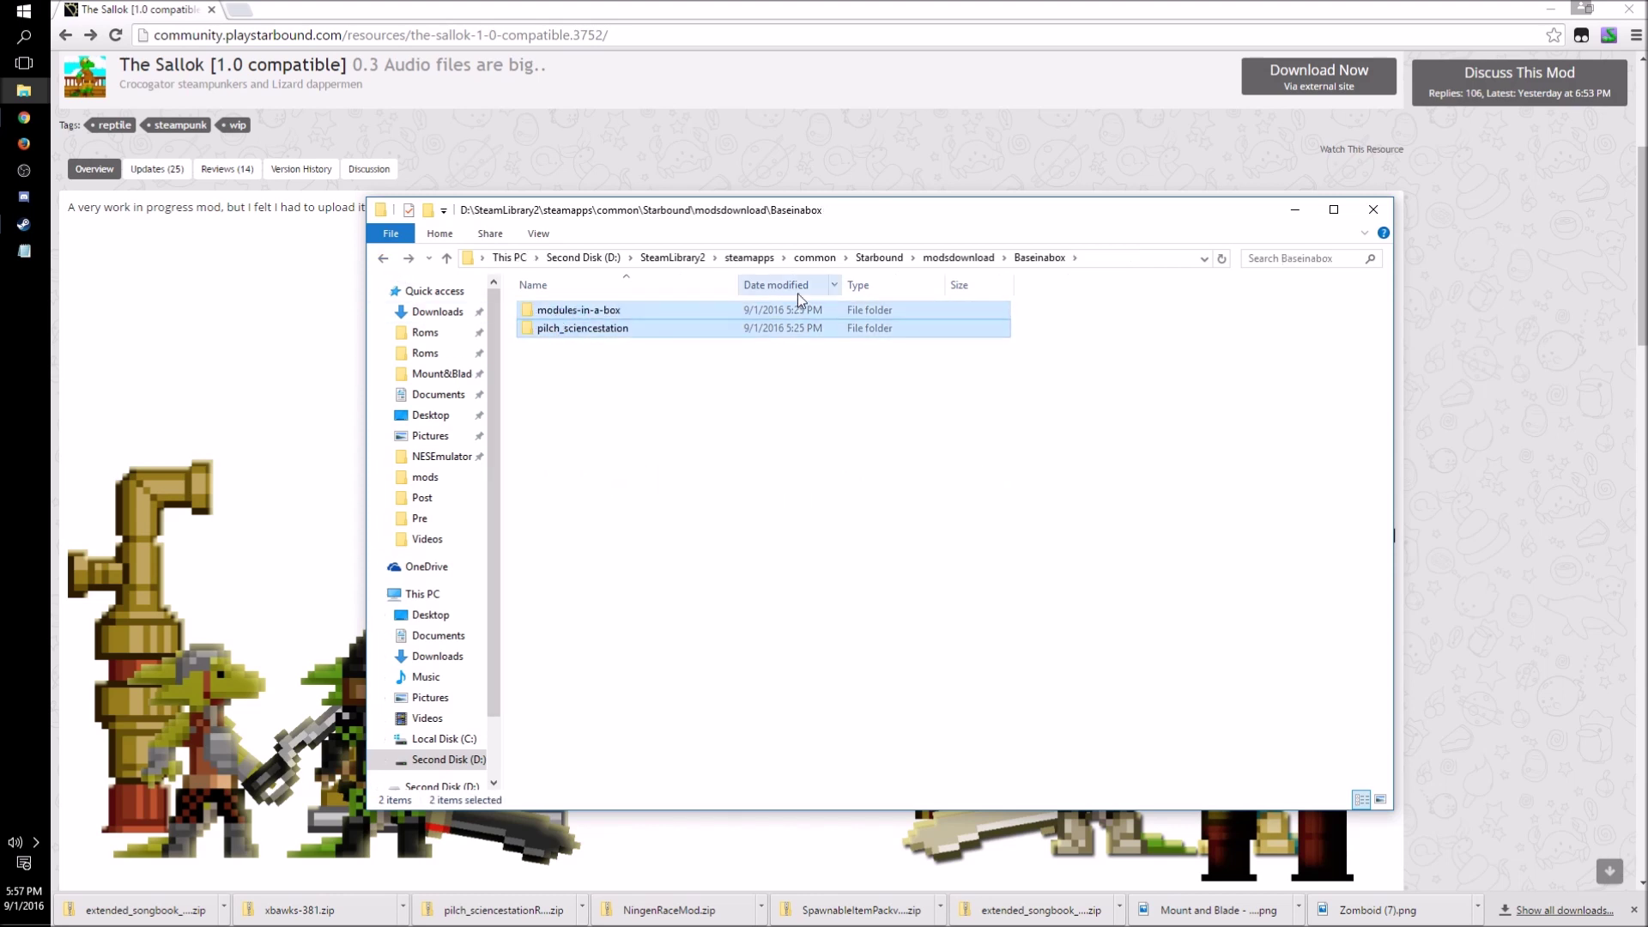
pyautogui.click(878, 257)
pyautogui.doubleClick(559, 393)
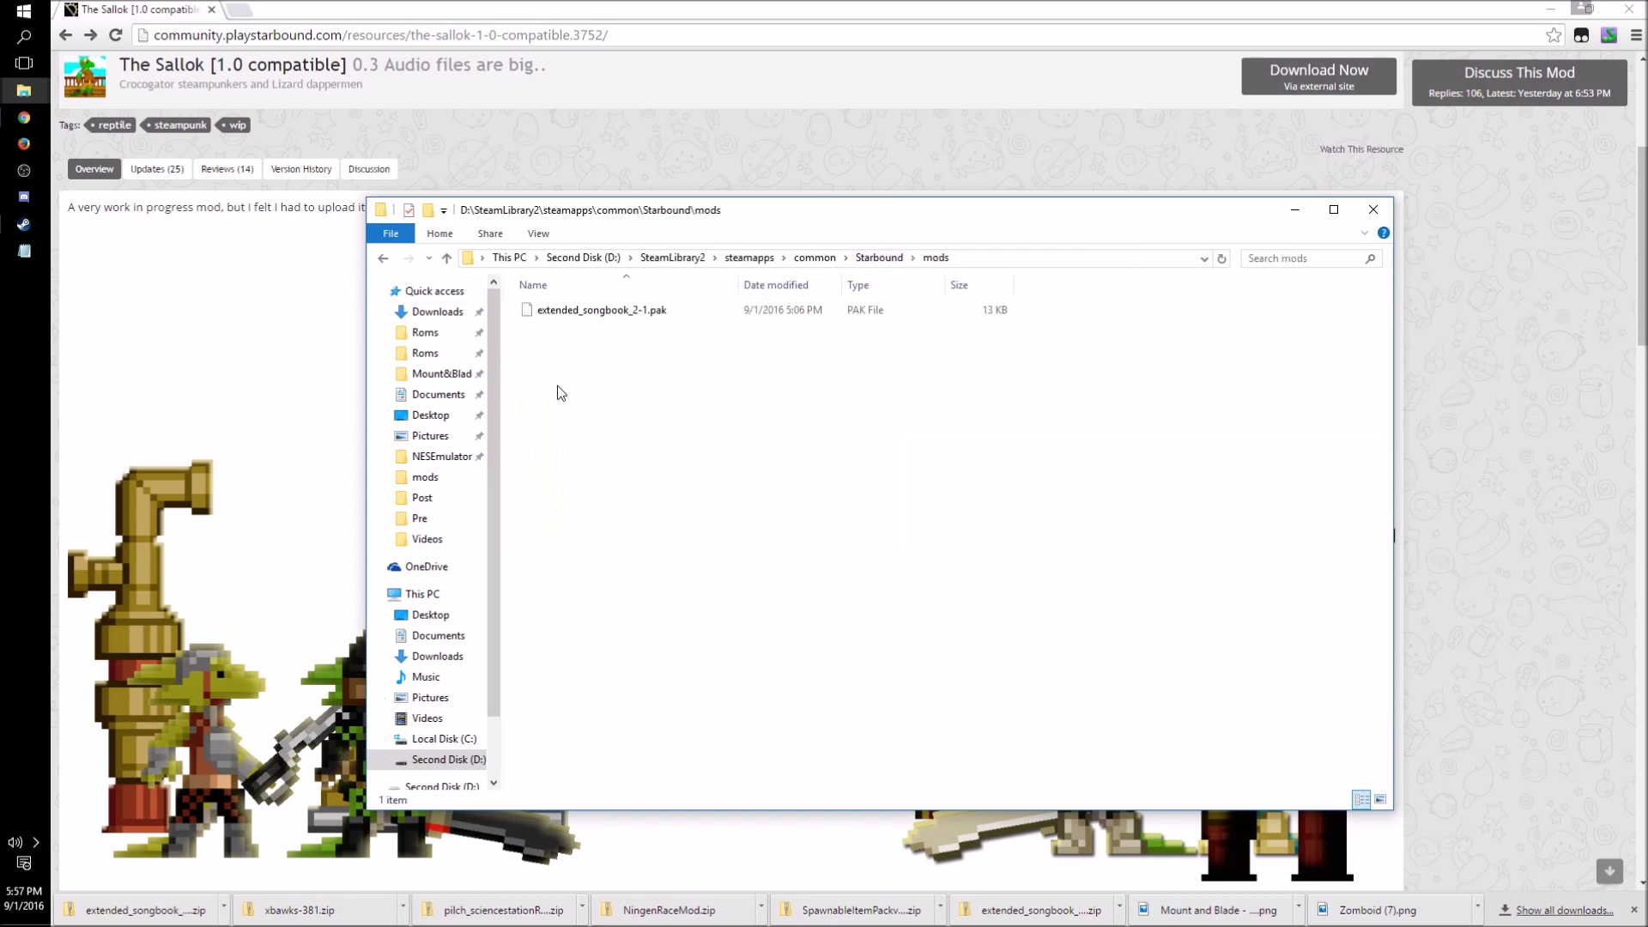
pyautogui.hotkey('ctrl', 'v')
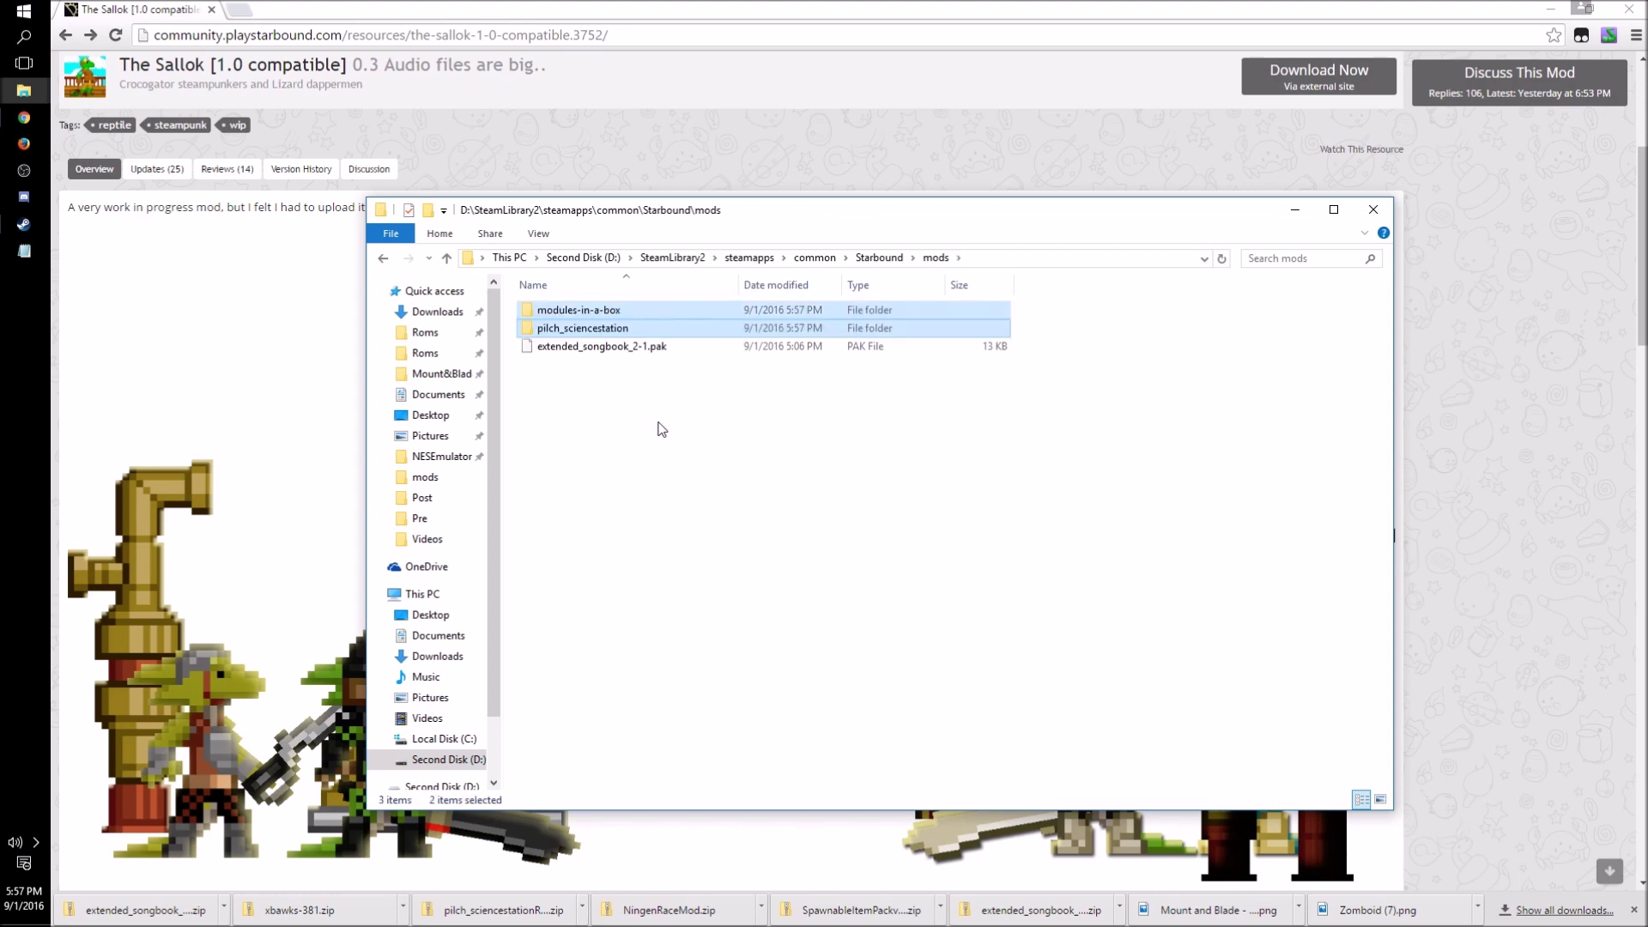
pyautogui.click(590, 440)
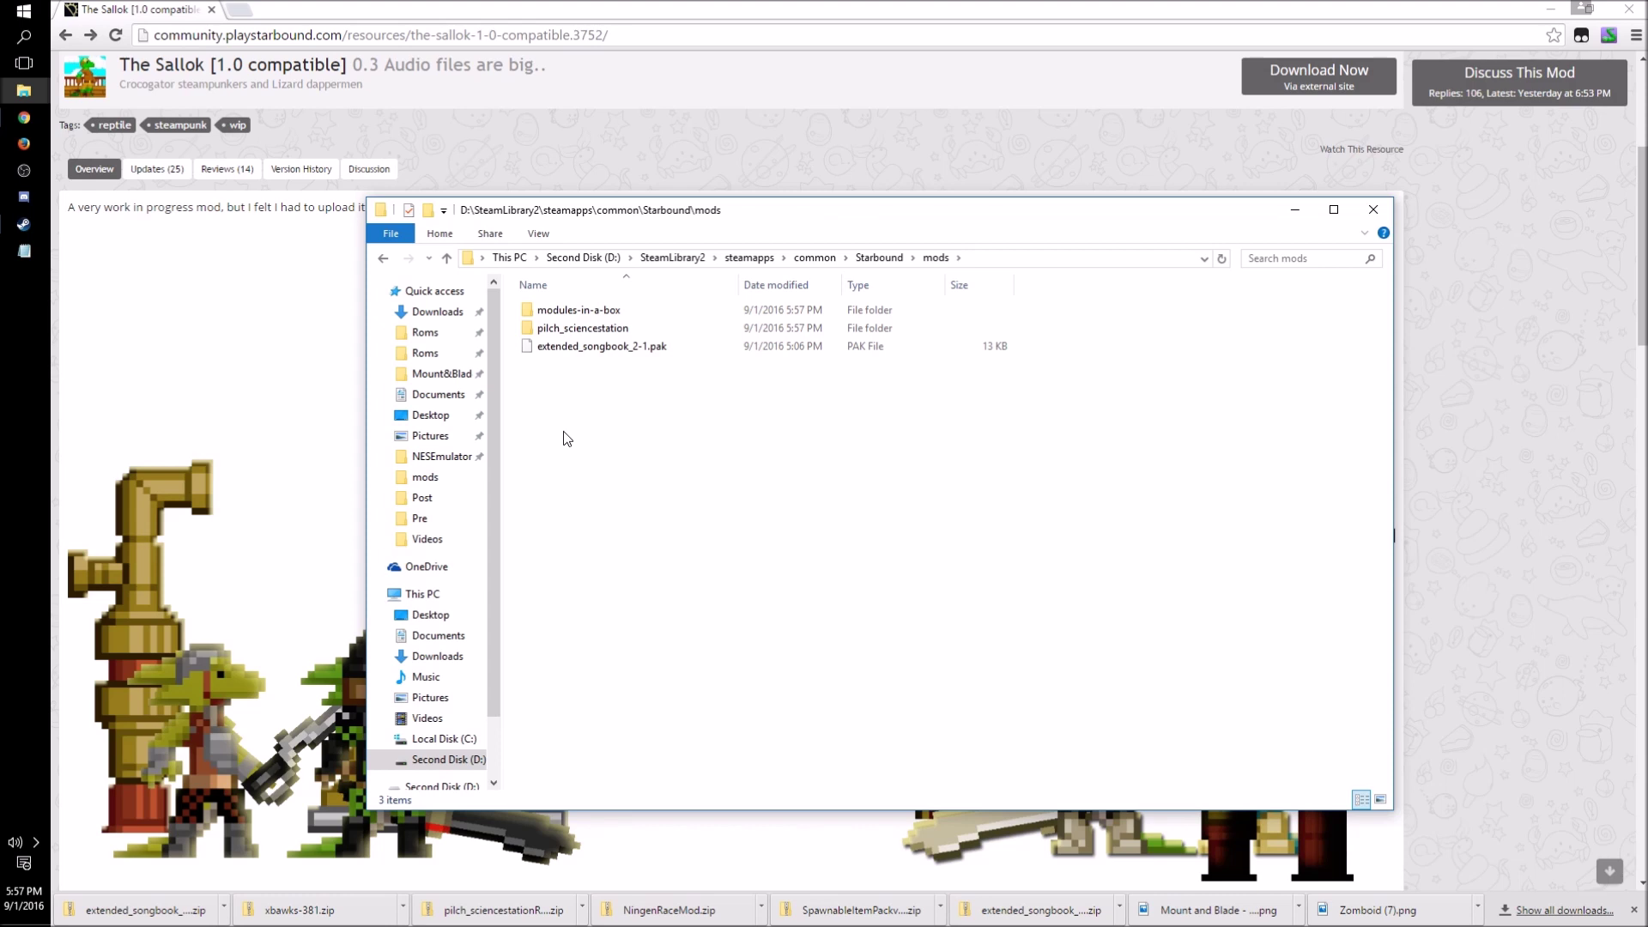
# Step: Go back to Starbound\modsdownload and select the KemonoRaceMod and NigenRaceMod folders
pyautogui.click(807, 259)
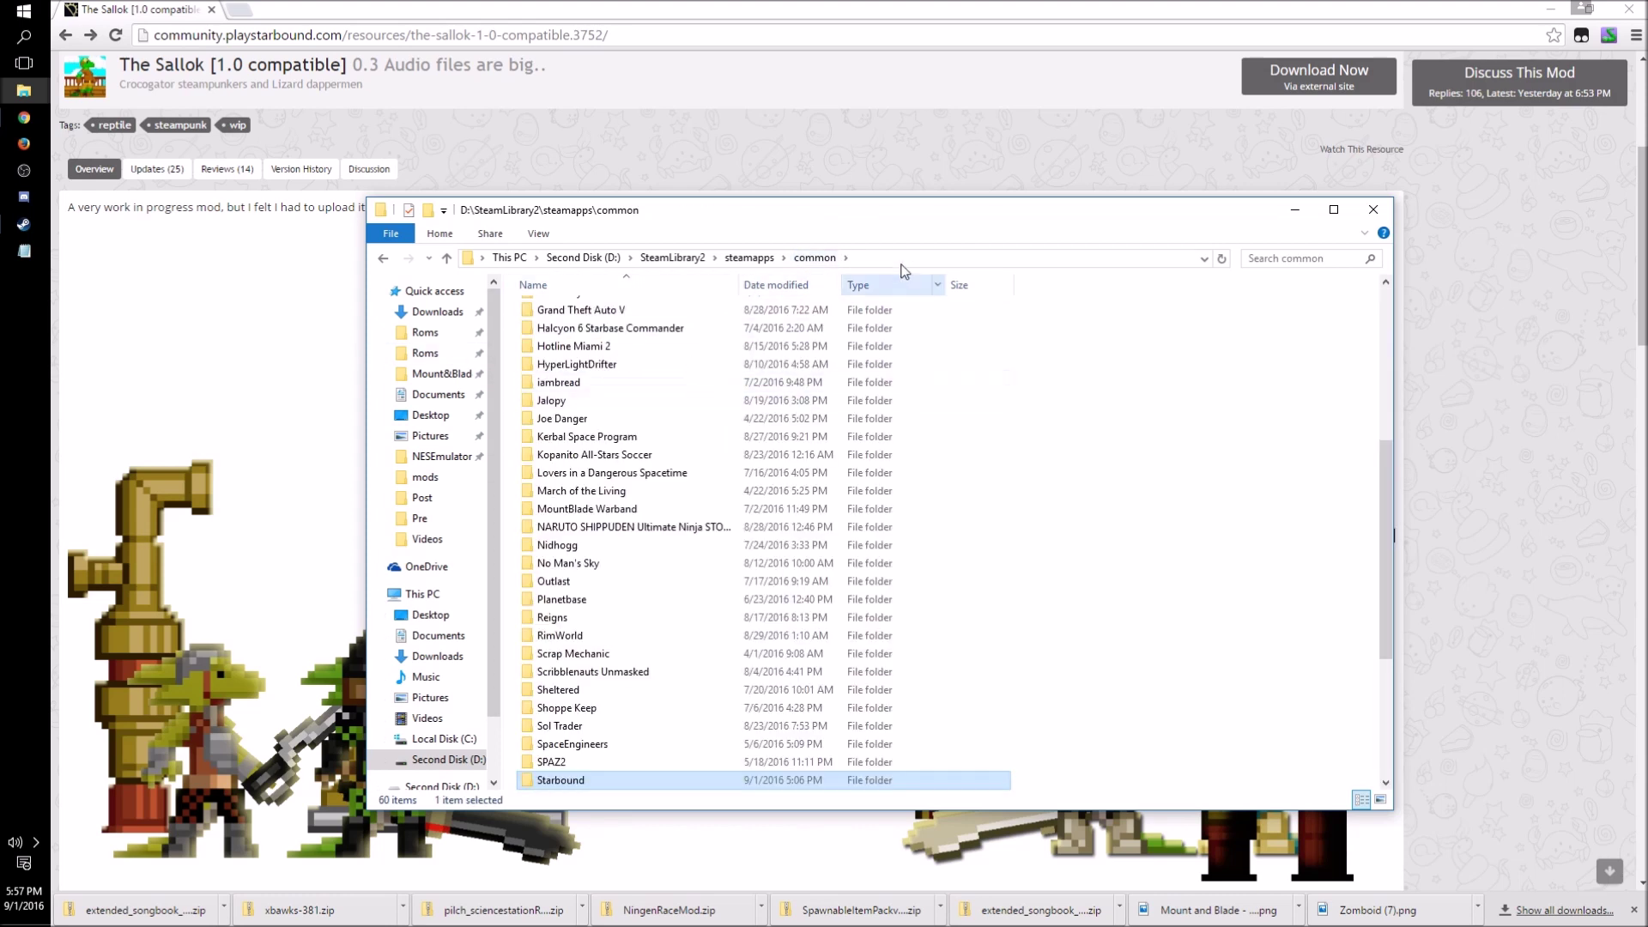
pyautogui.doubleClick(571, 780)
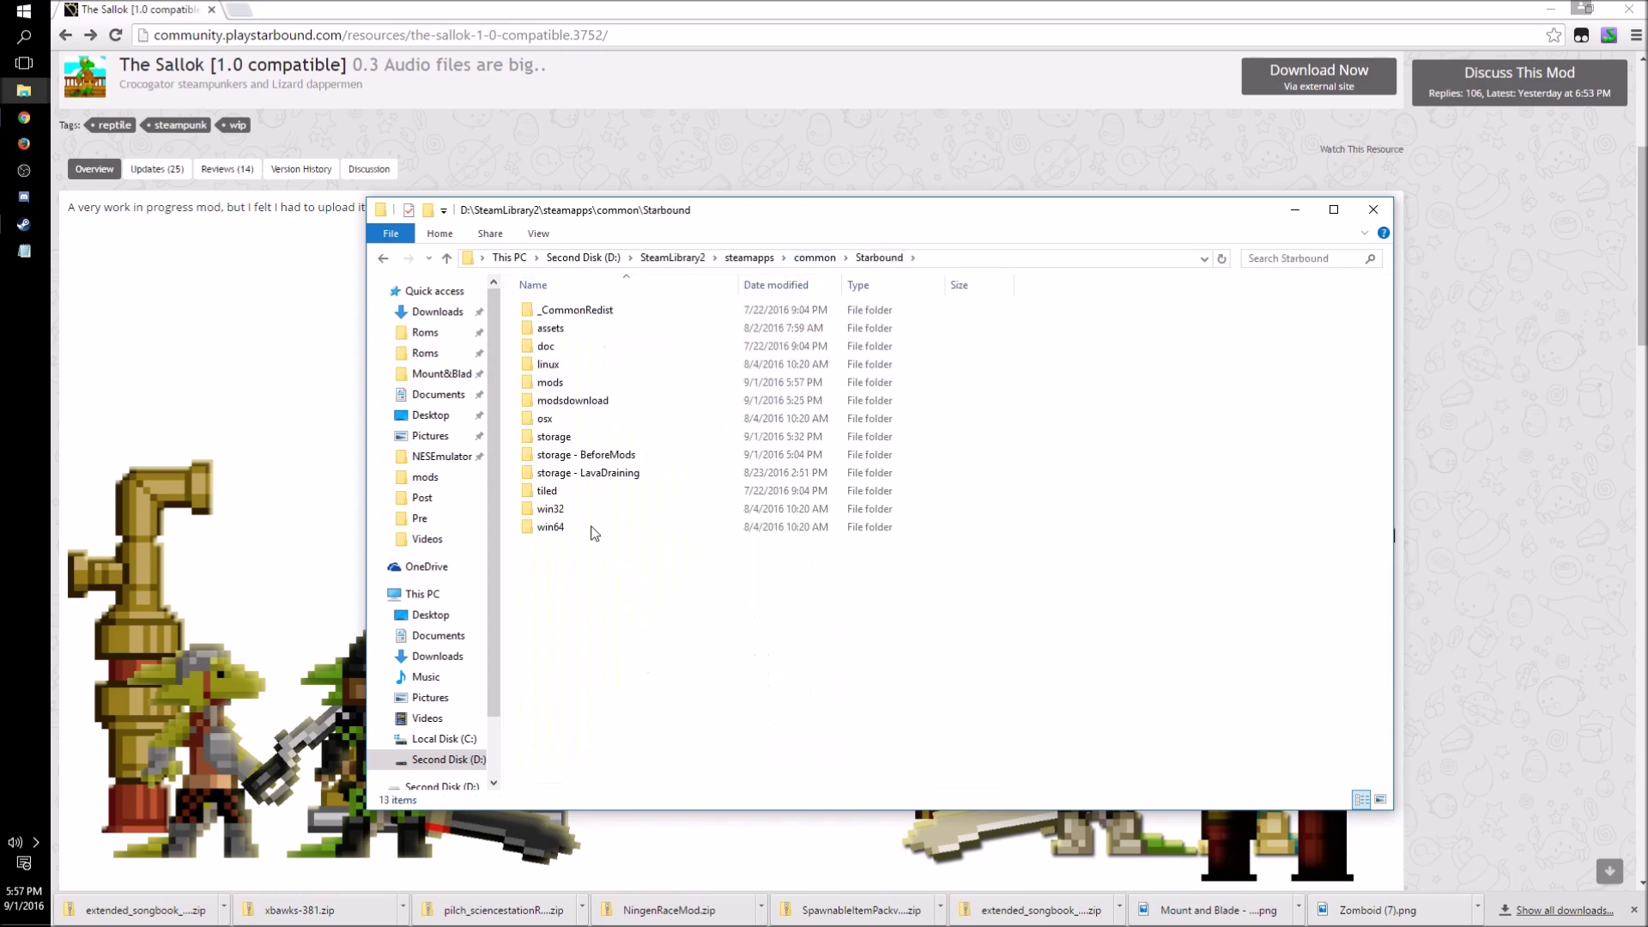
pyautogui.doubleClick(580, 400)
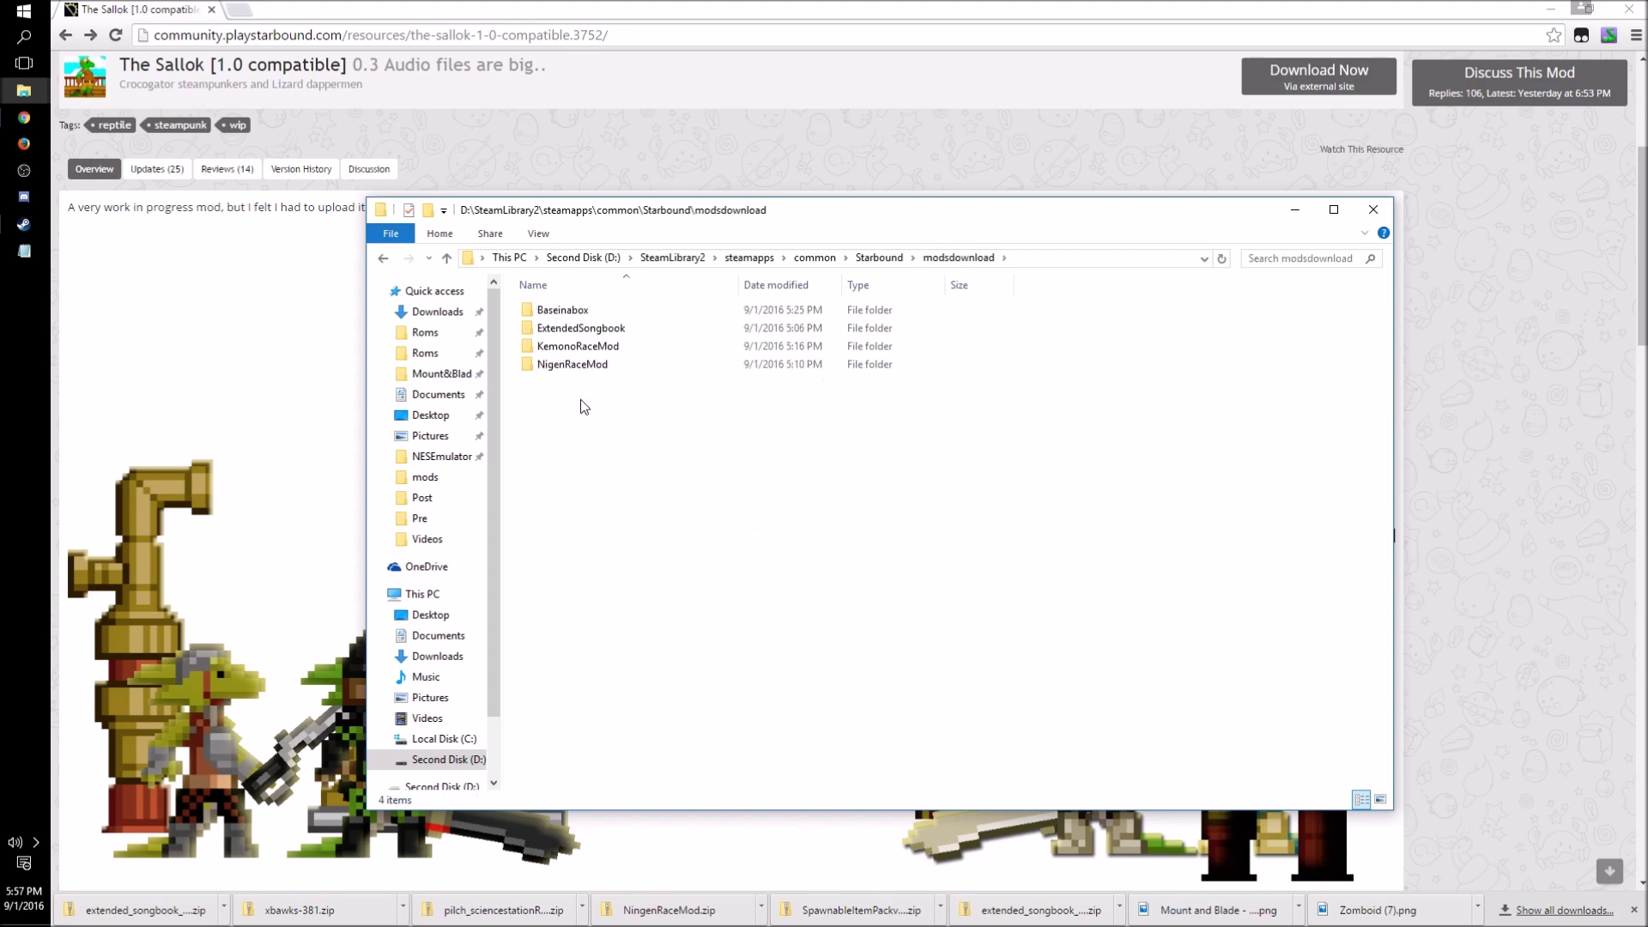
pyautogui.click(569, 349)
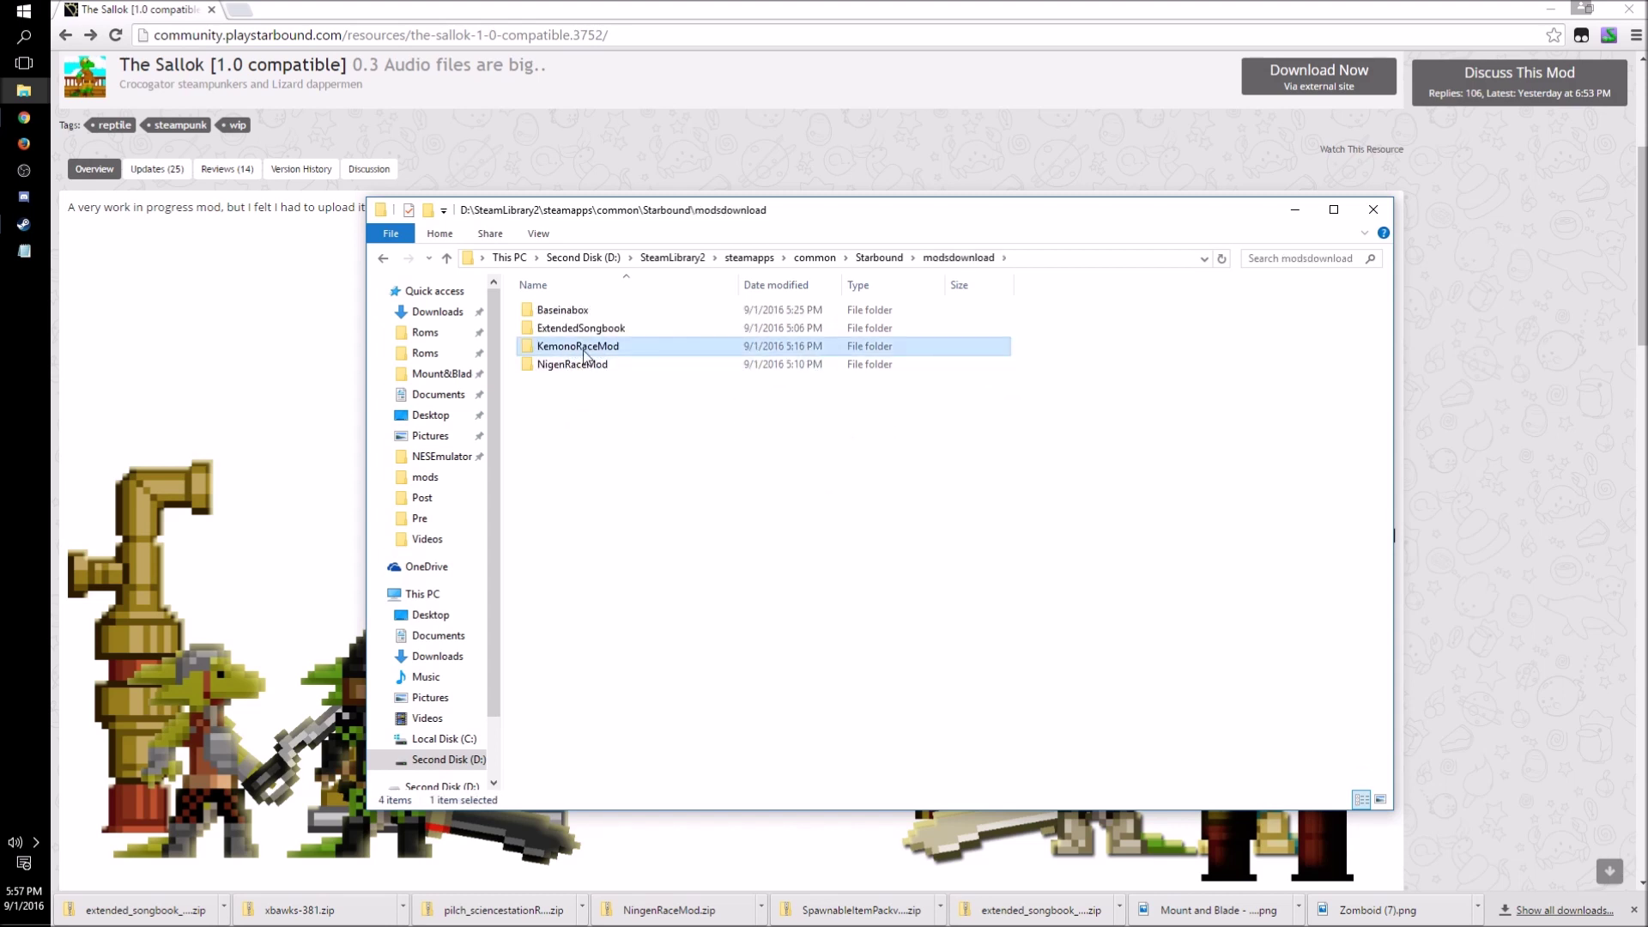
pyautogui.click(563, 368)
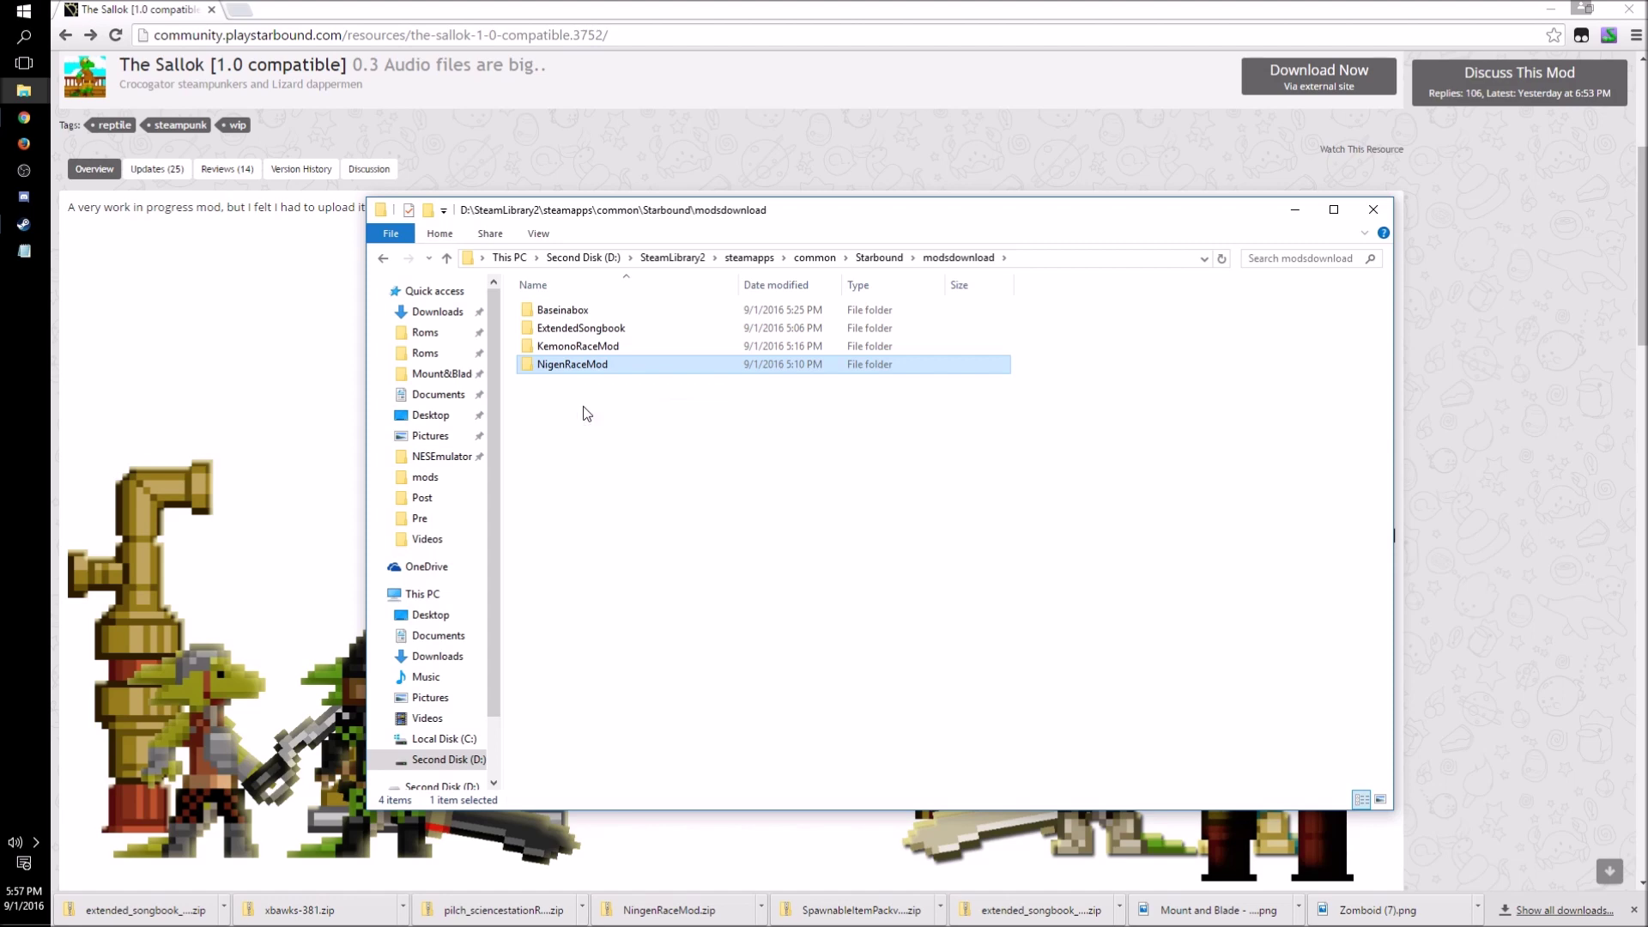
# Step: Return to the forum's Mods list and sort it by Downloads
pyautogui.click(75, 40)
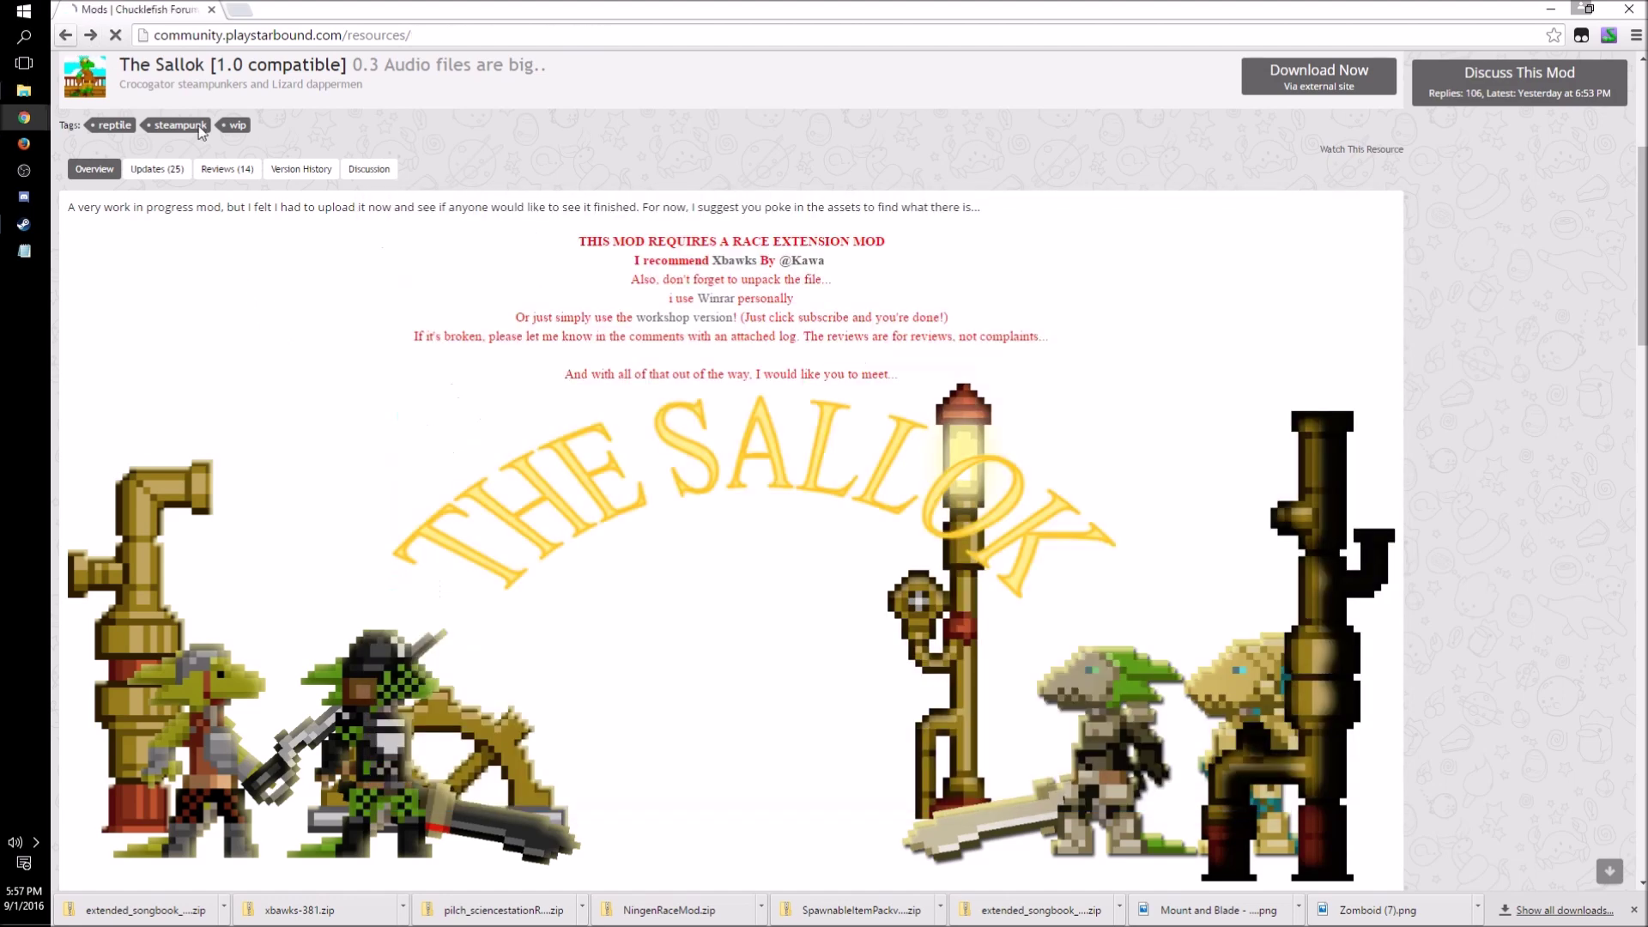
pyautogui.scroll(10, 808, 352)
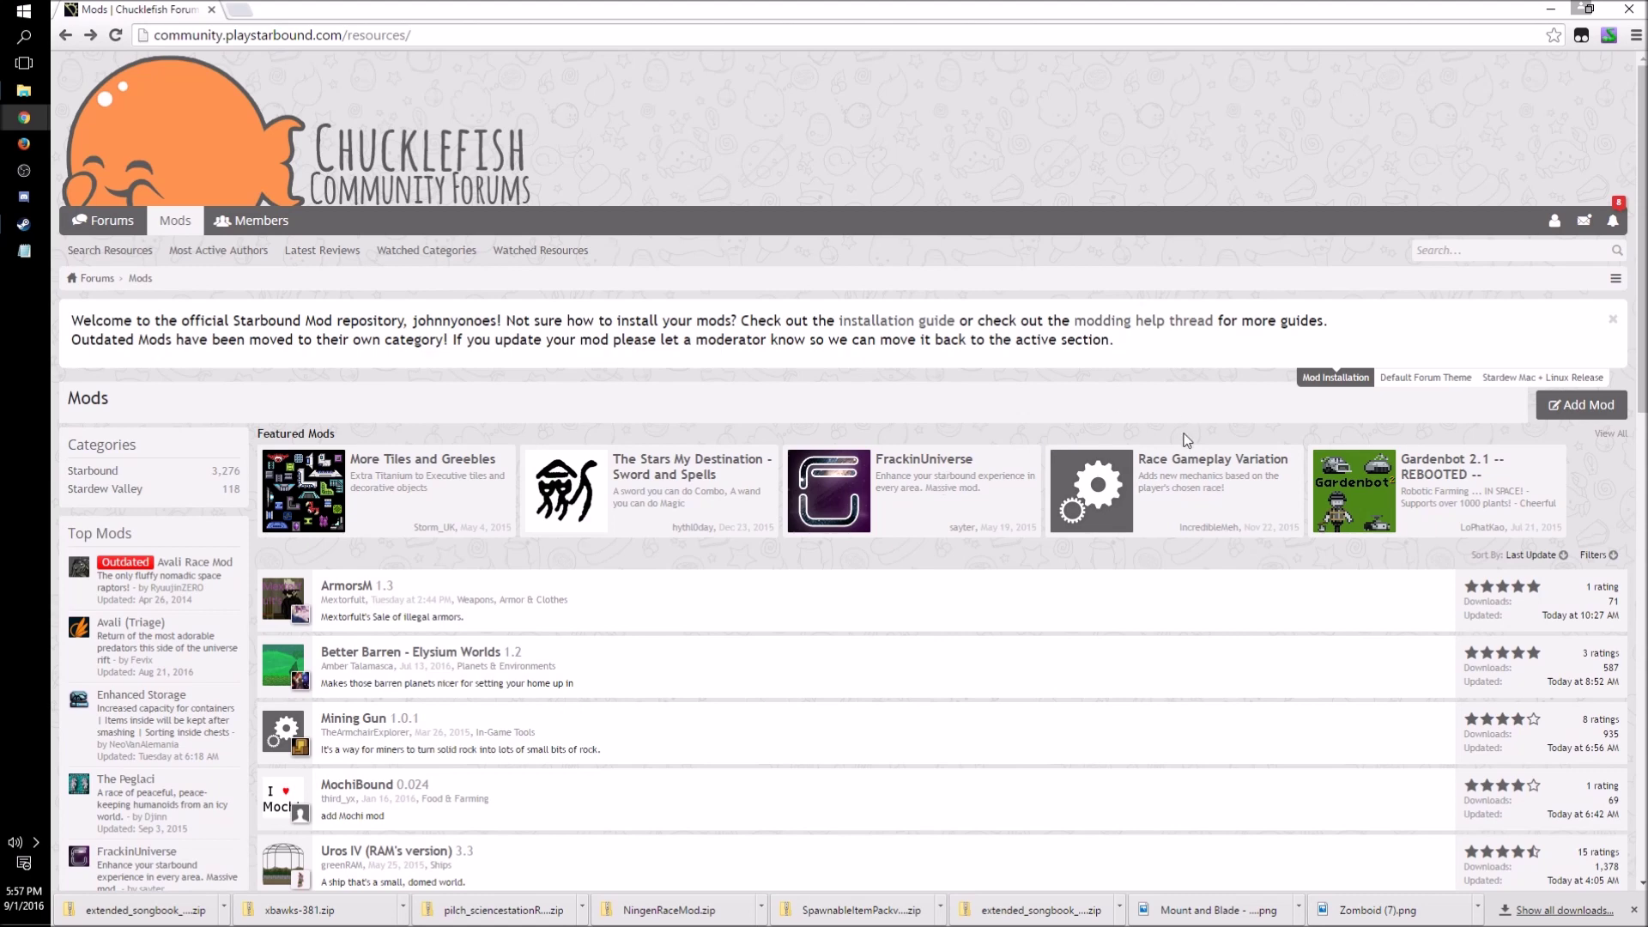
pyautogui.scroll(-2, 1210, 430)
pyautogui.click(1545, 387)
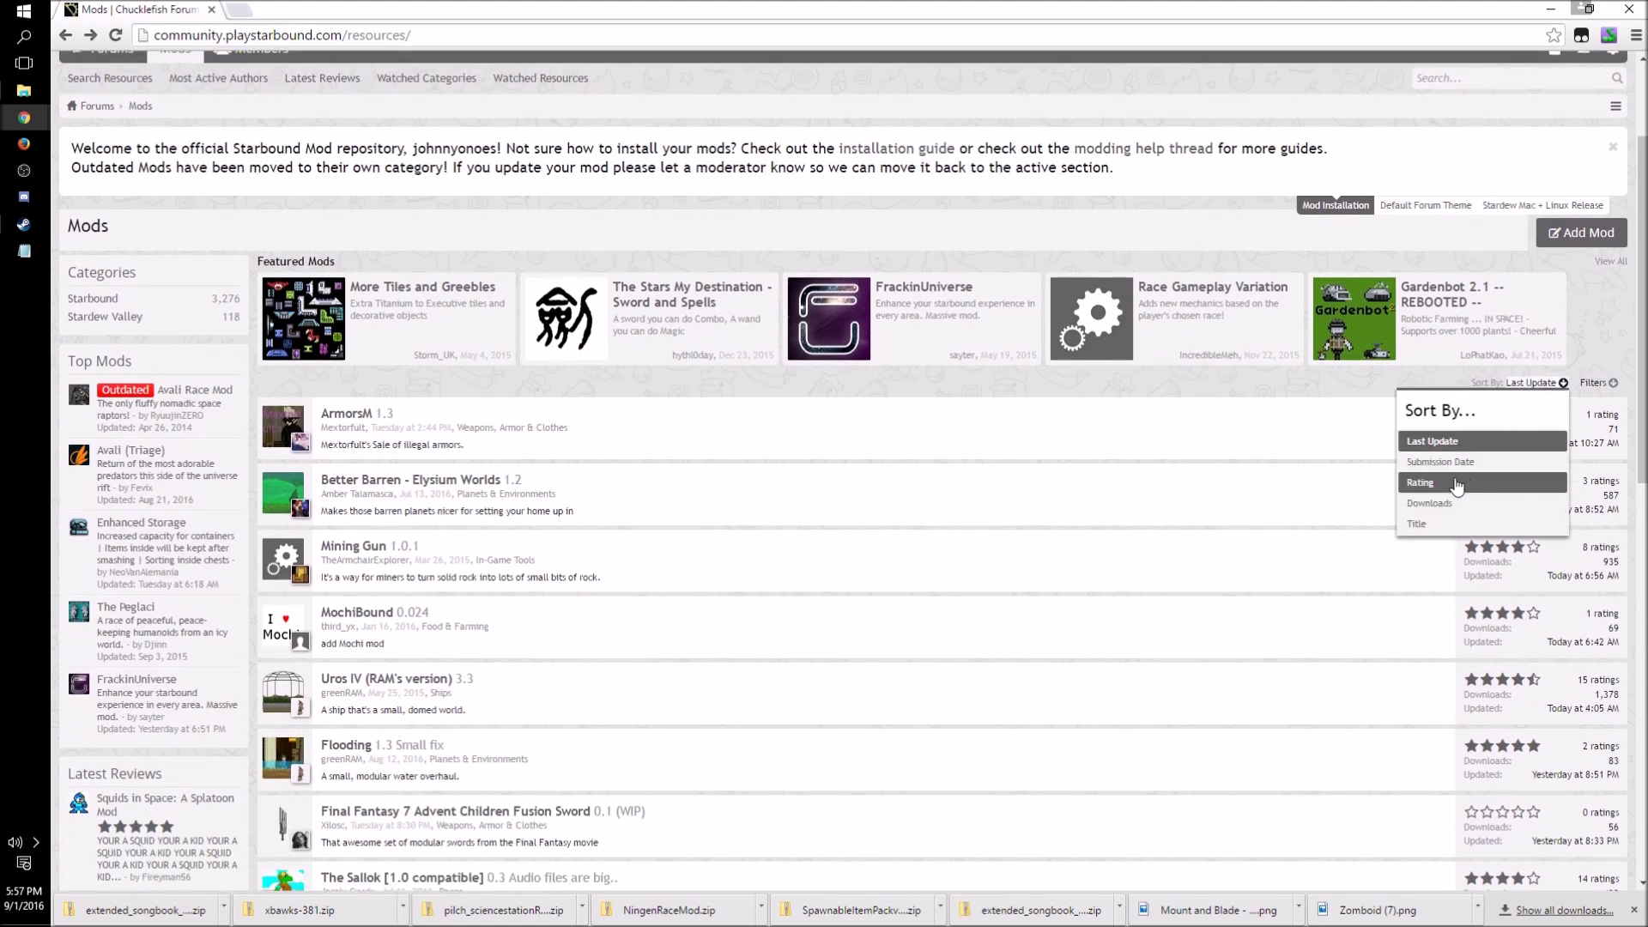
pyautogui.click(1435, 512)
pyautogui.scroll(-3, 601, 472)
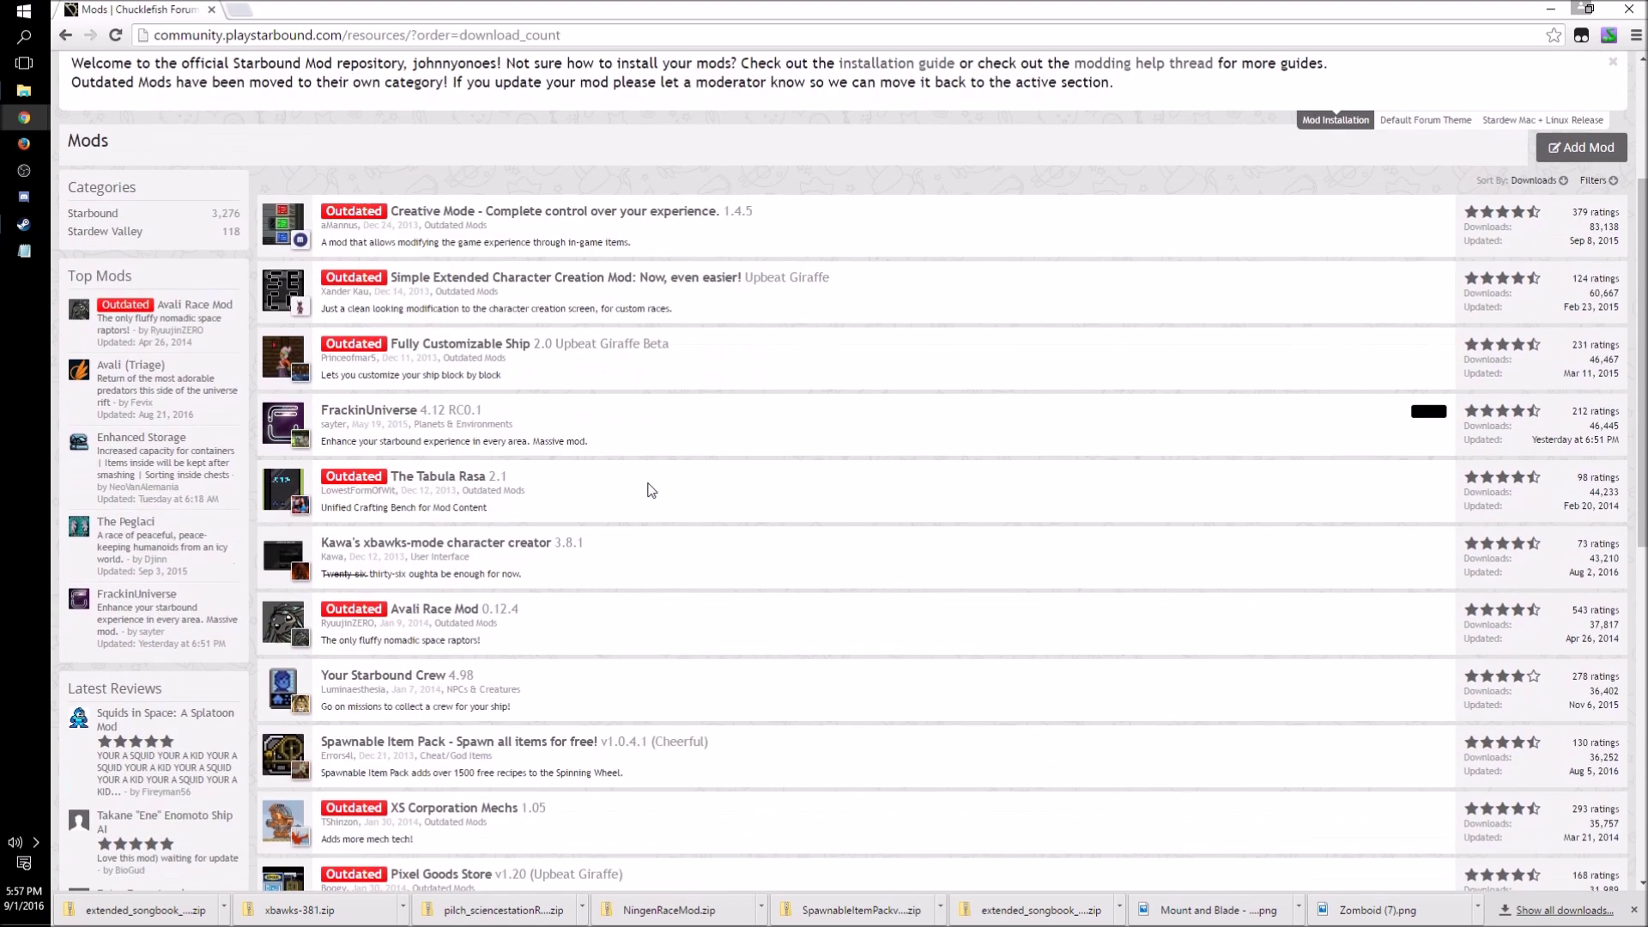
pyautogui.write('n')
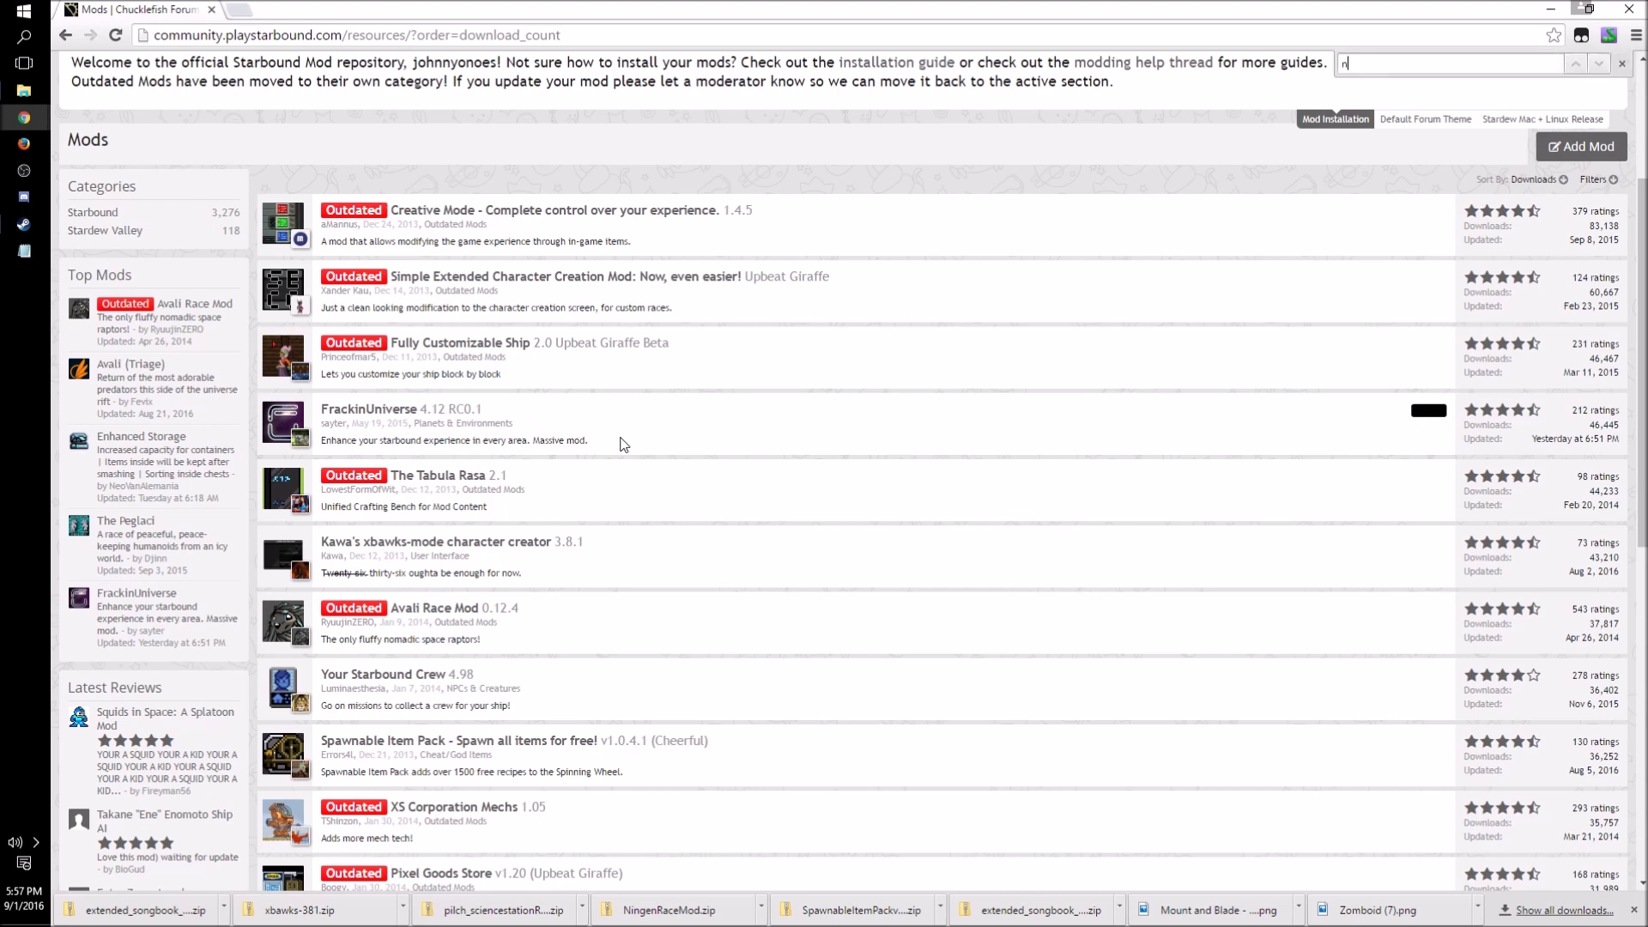
pyautogui.write('ko')
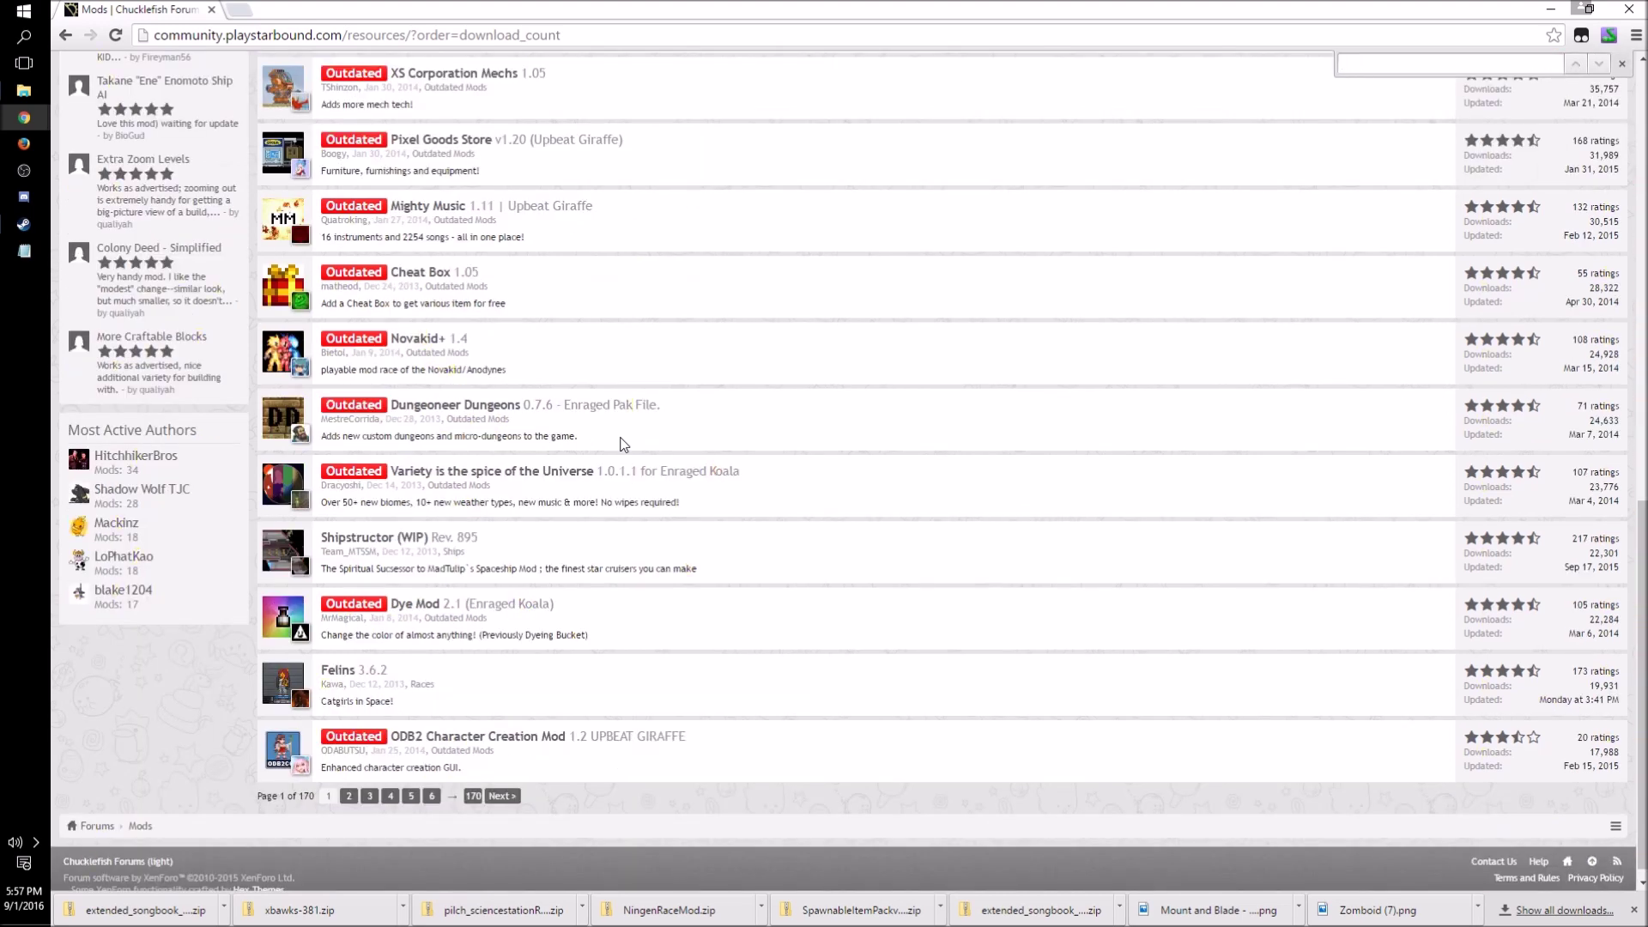
pyautogui.scroll(10, 623, 444)
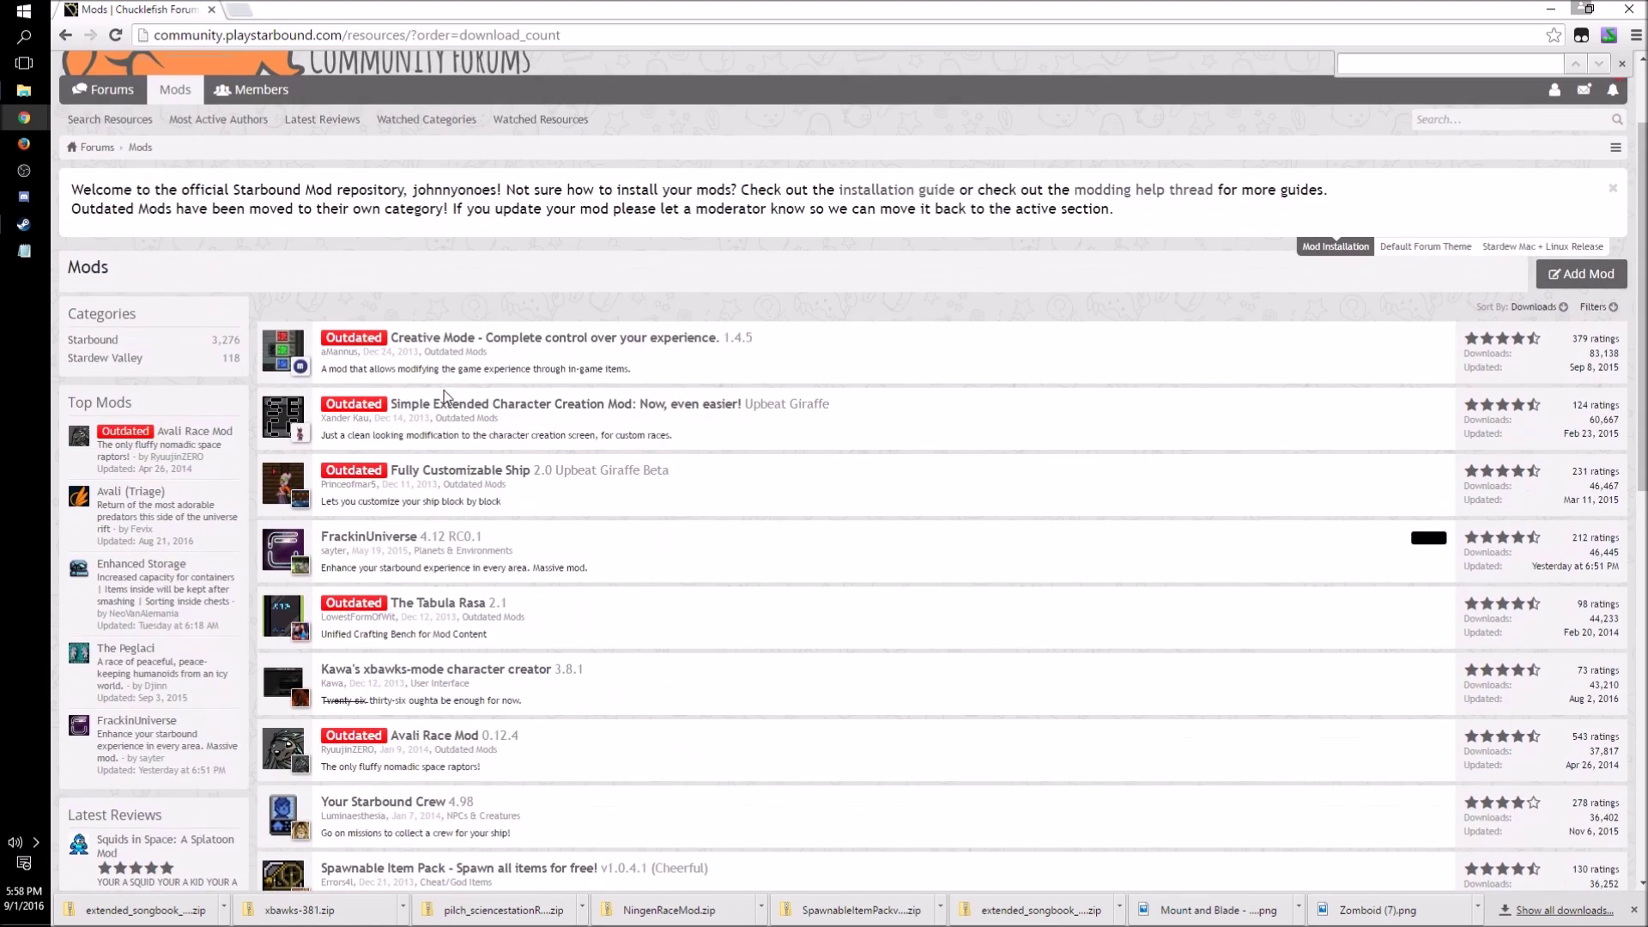
# Step: Open Creative Mode, skim its discussion thread's last page (74), then return to its overview
pyautogui.click(439, 340)
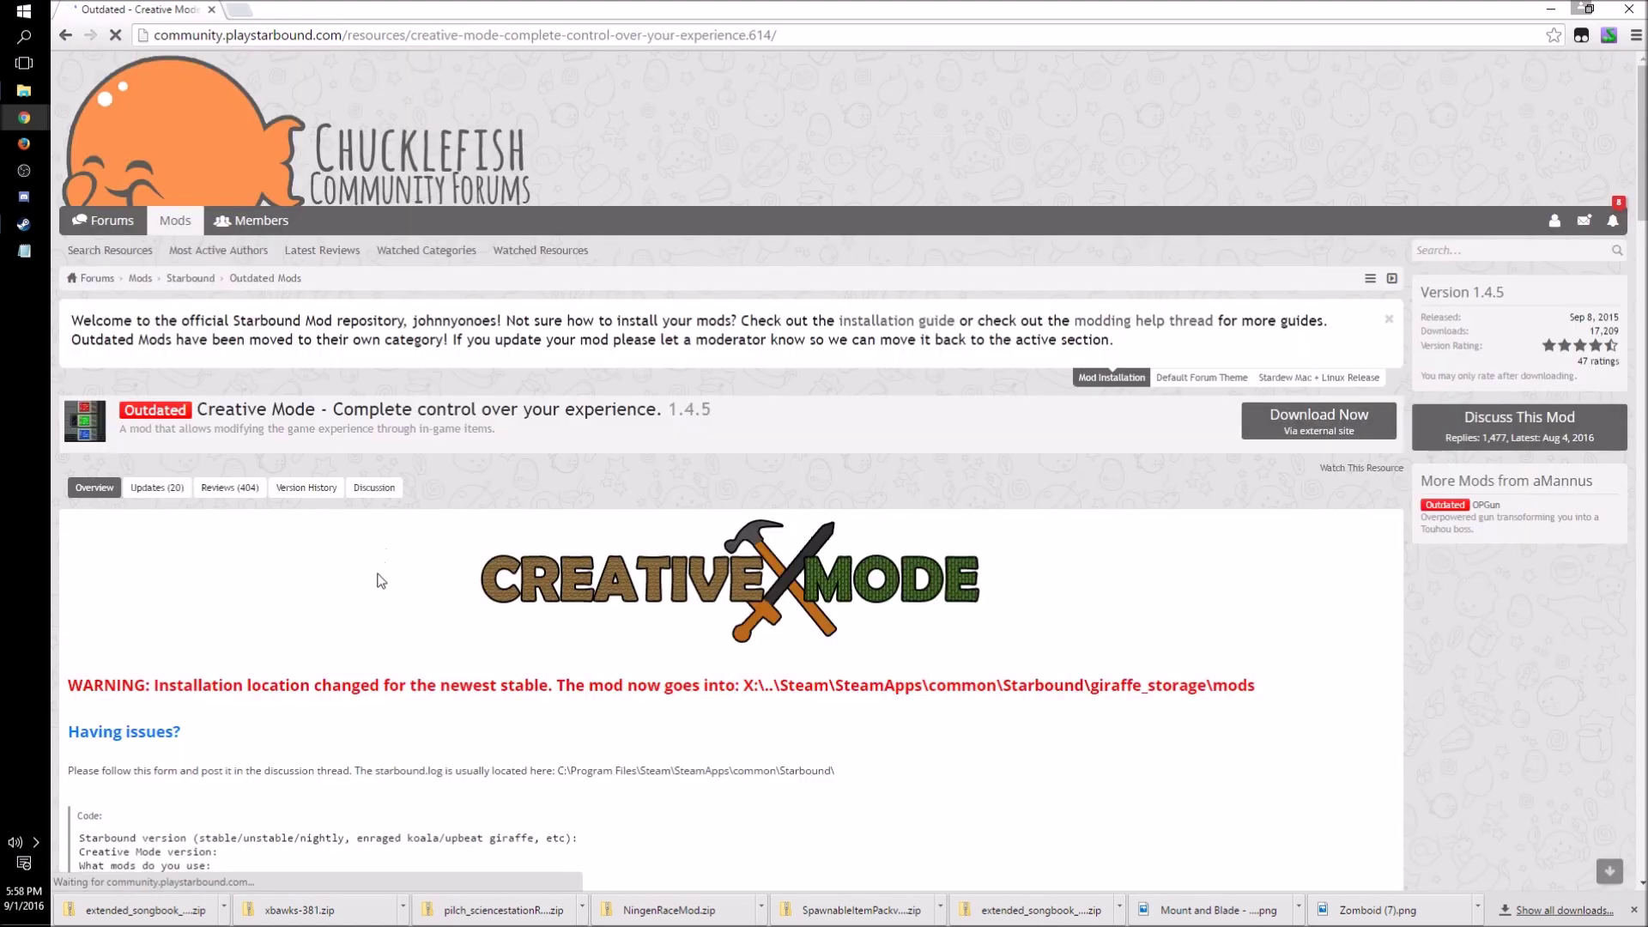
pyautogui.click(374, 487)
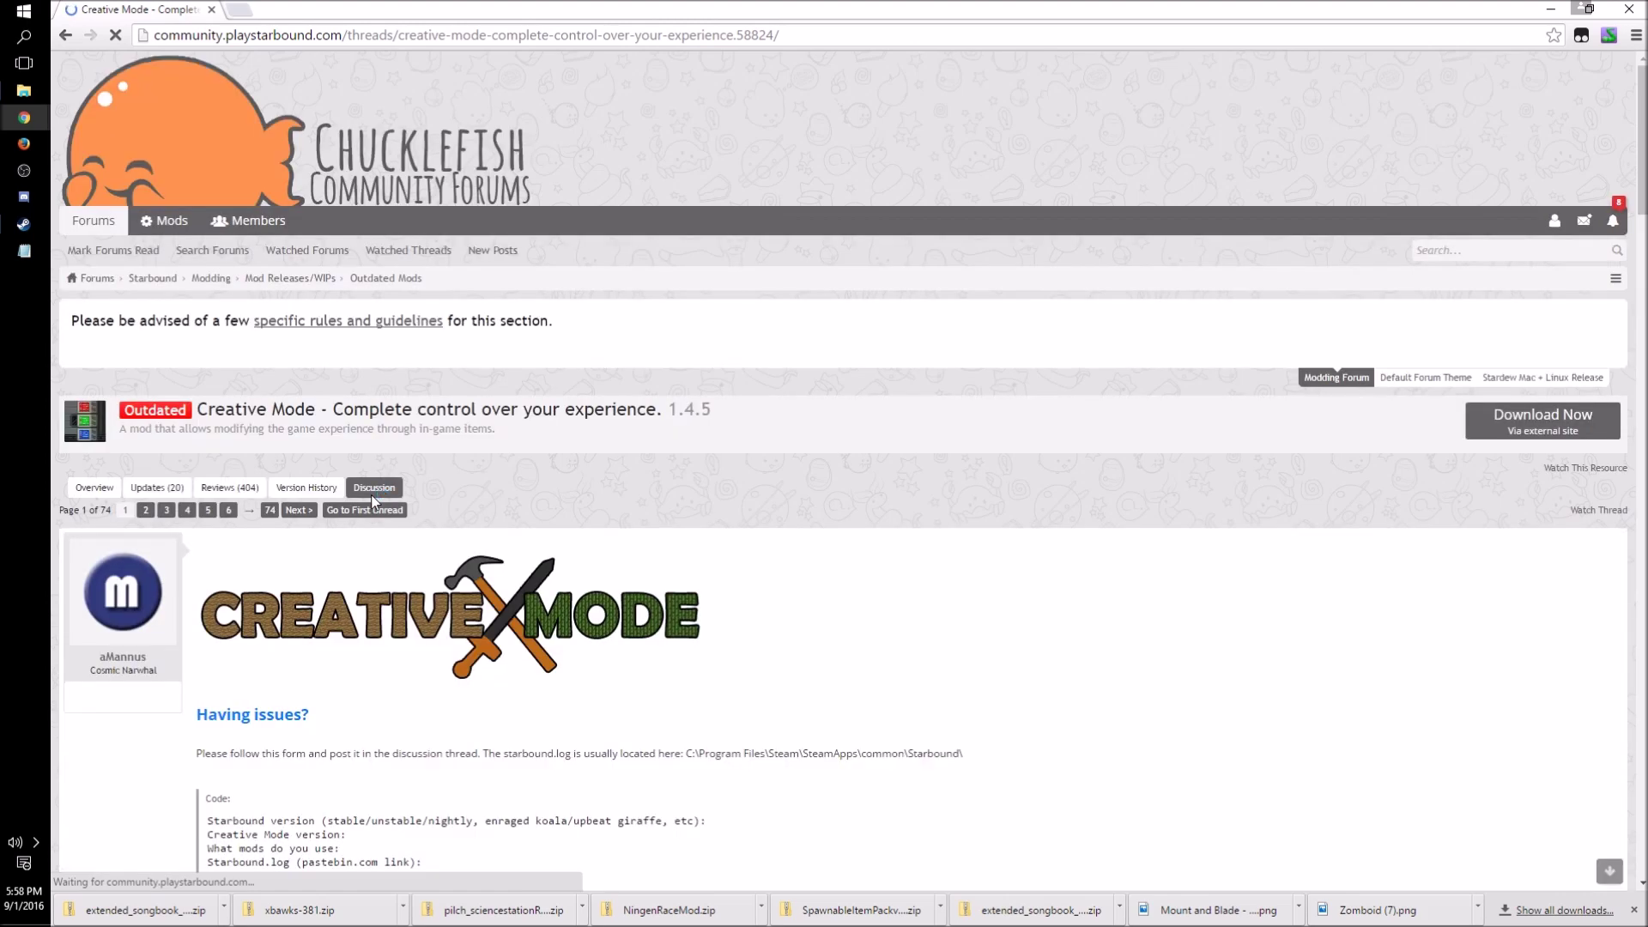
pyautogui.click(269, 511)
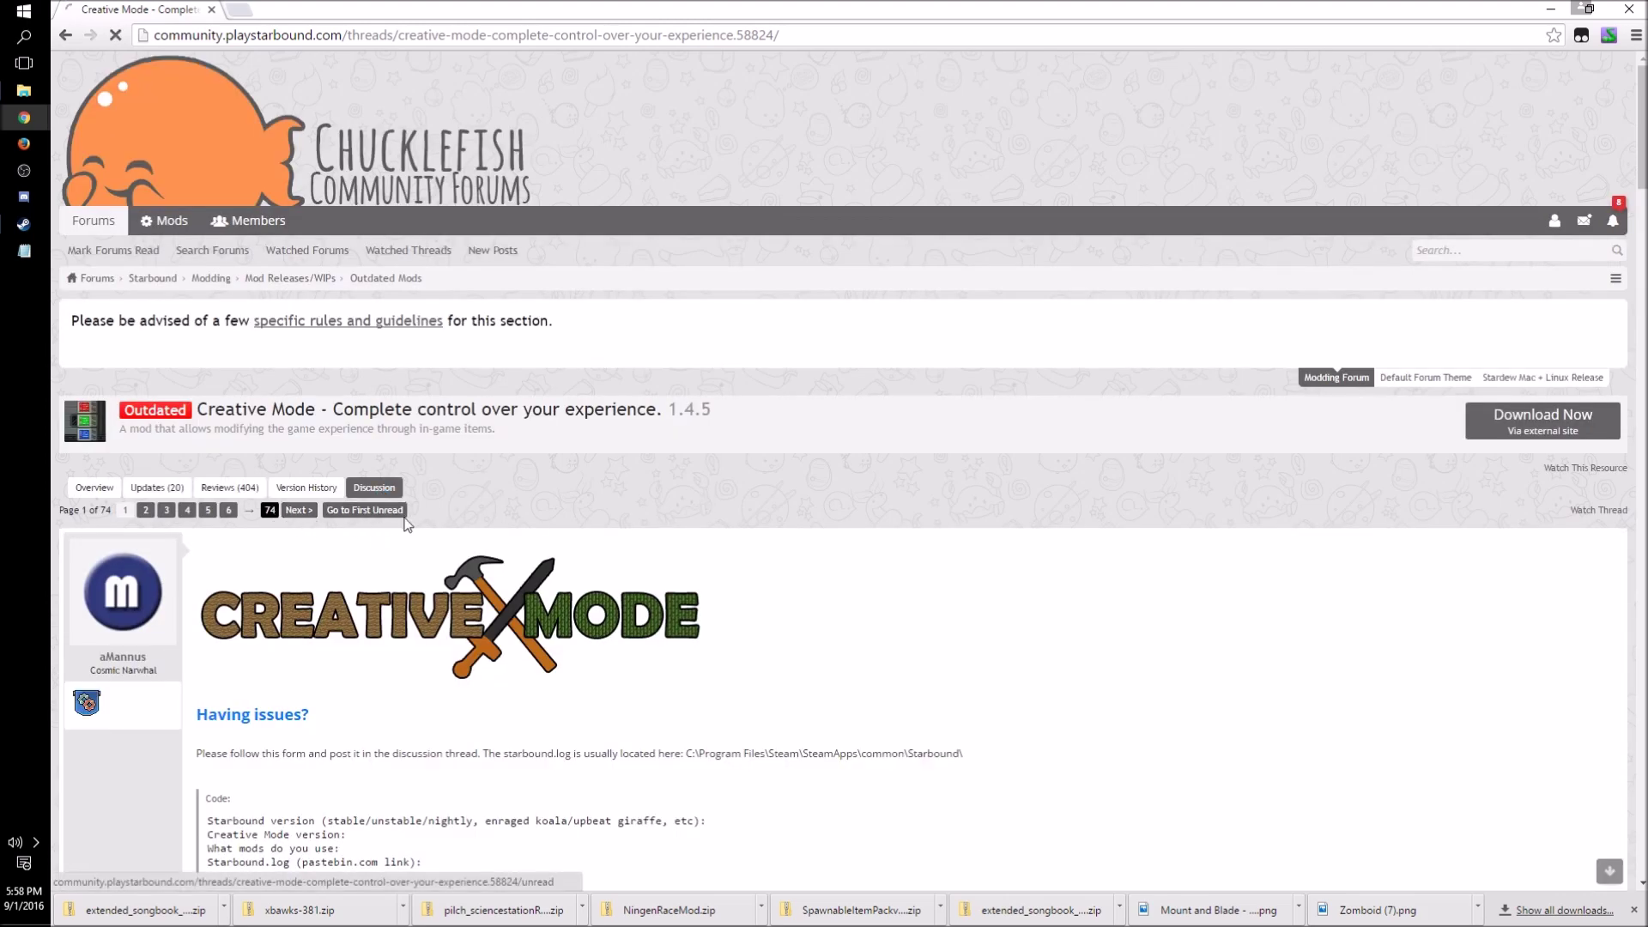
pyautogui.scroll(-5, 712, 480)
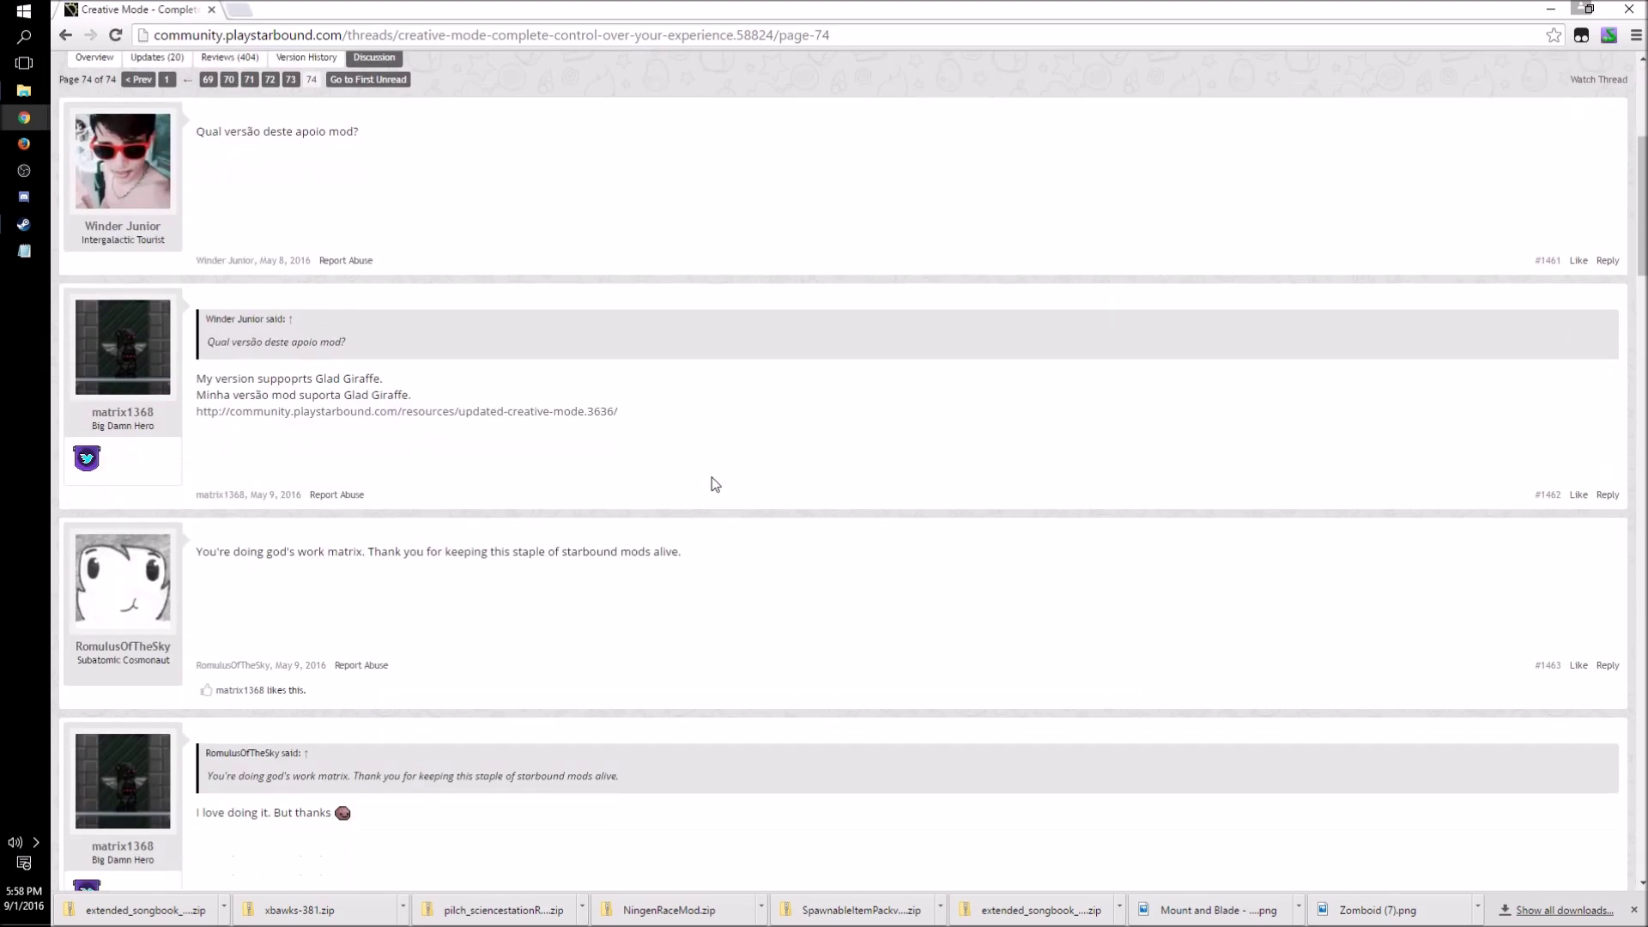
pyautogui.scroll(-10, 712, 485)
pyautogui.scroll(-4, 712, 481)
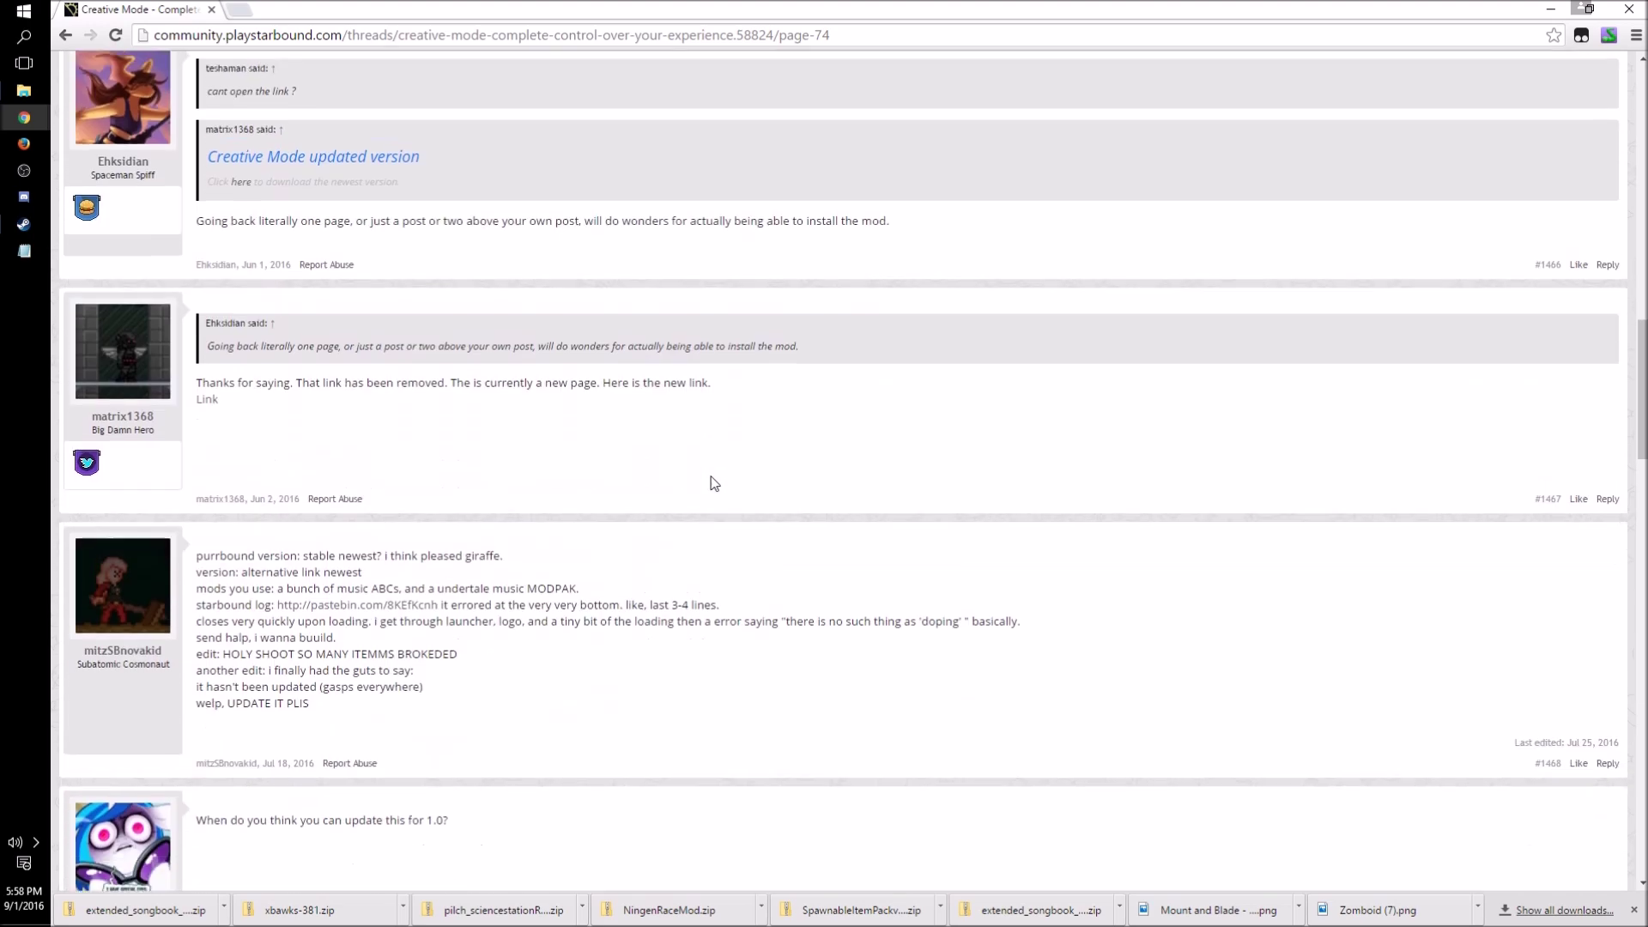
pyautogui.scroll(18, 710, 480)
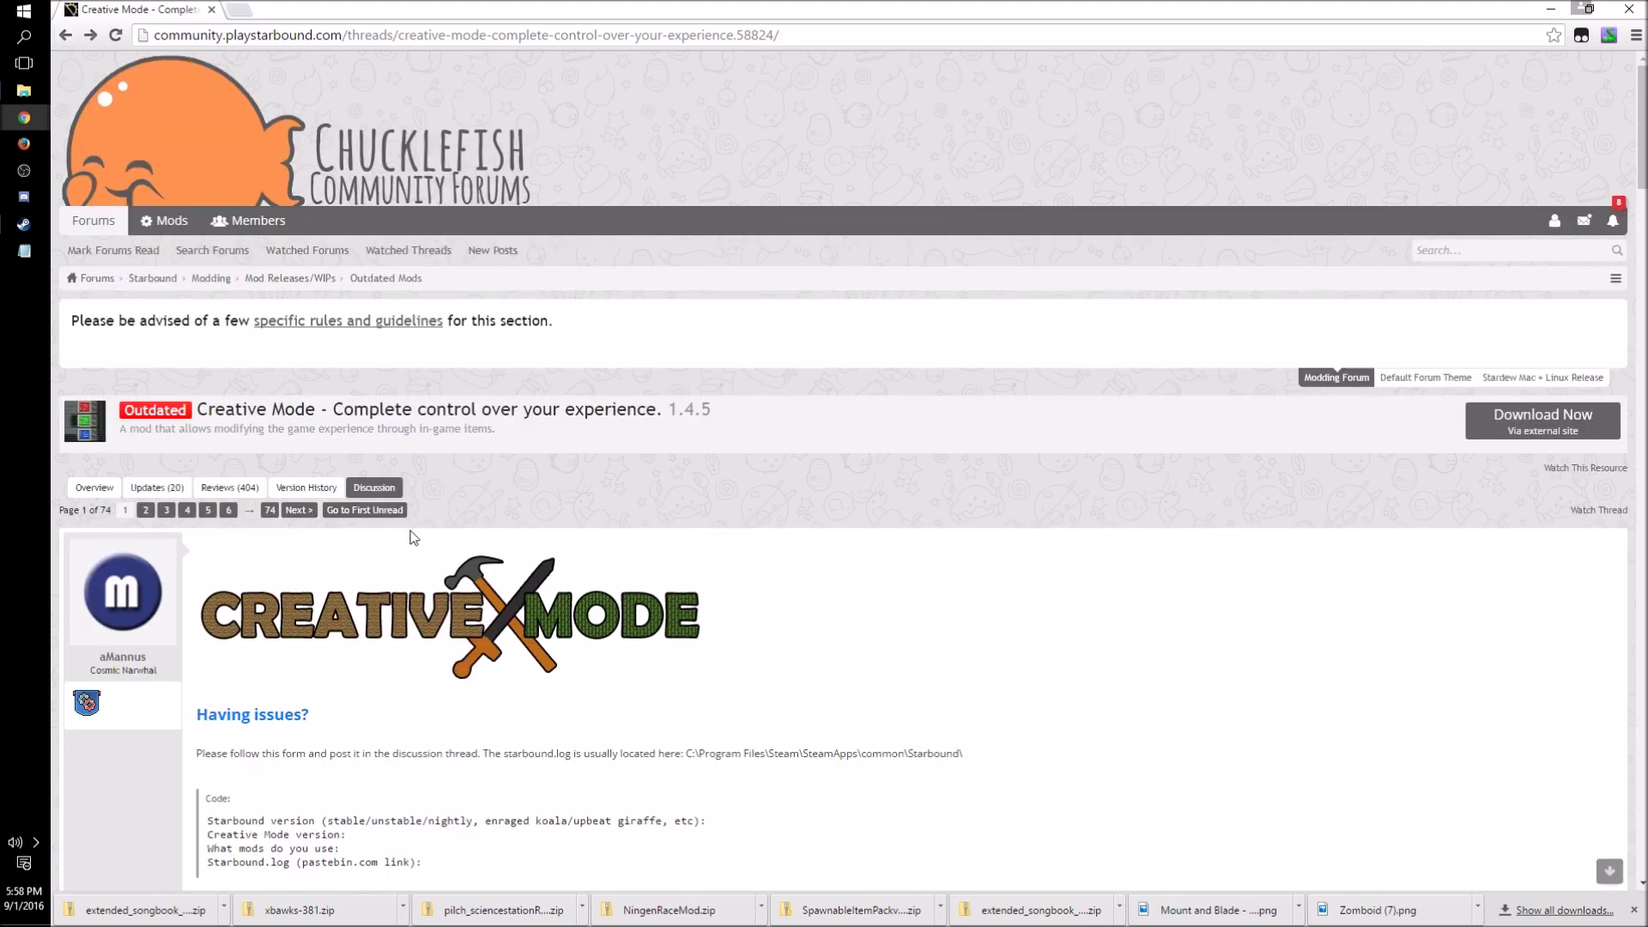
pyautogui.scroll(-2, 469, 575)
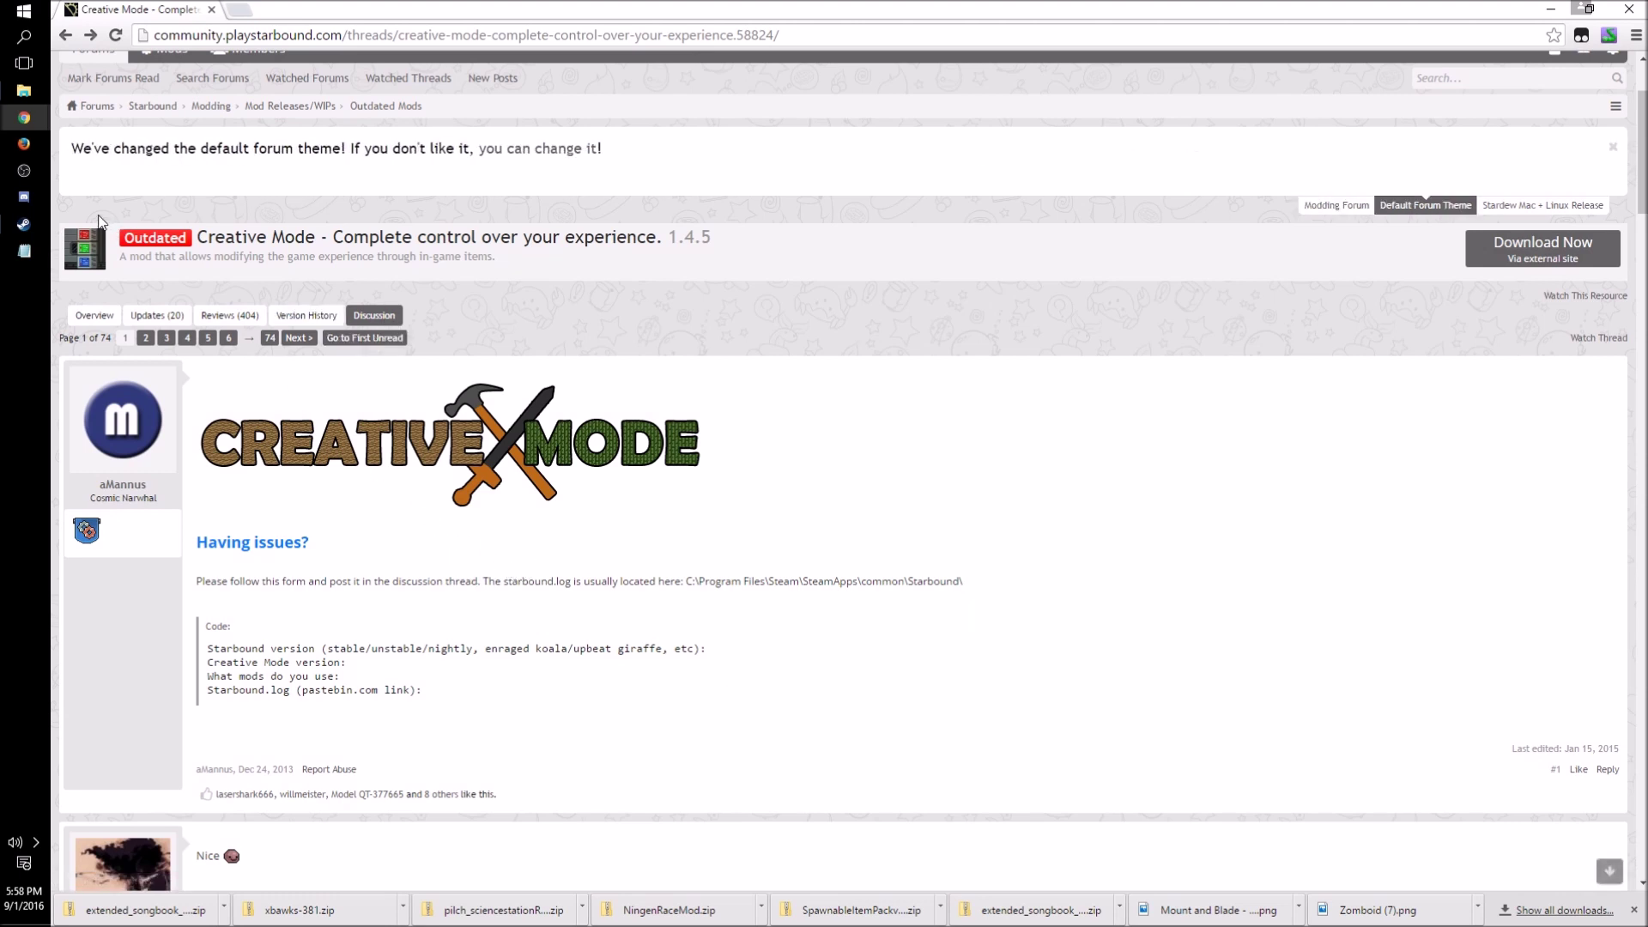
pyautogui.click(65, 35)
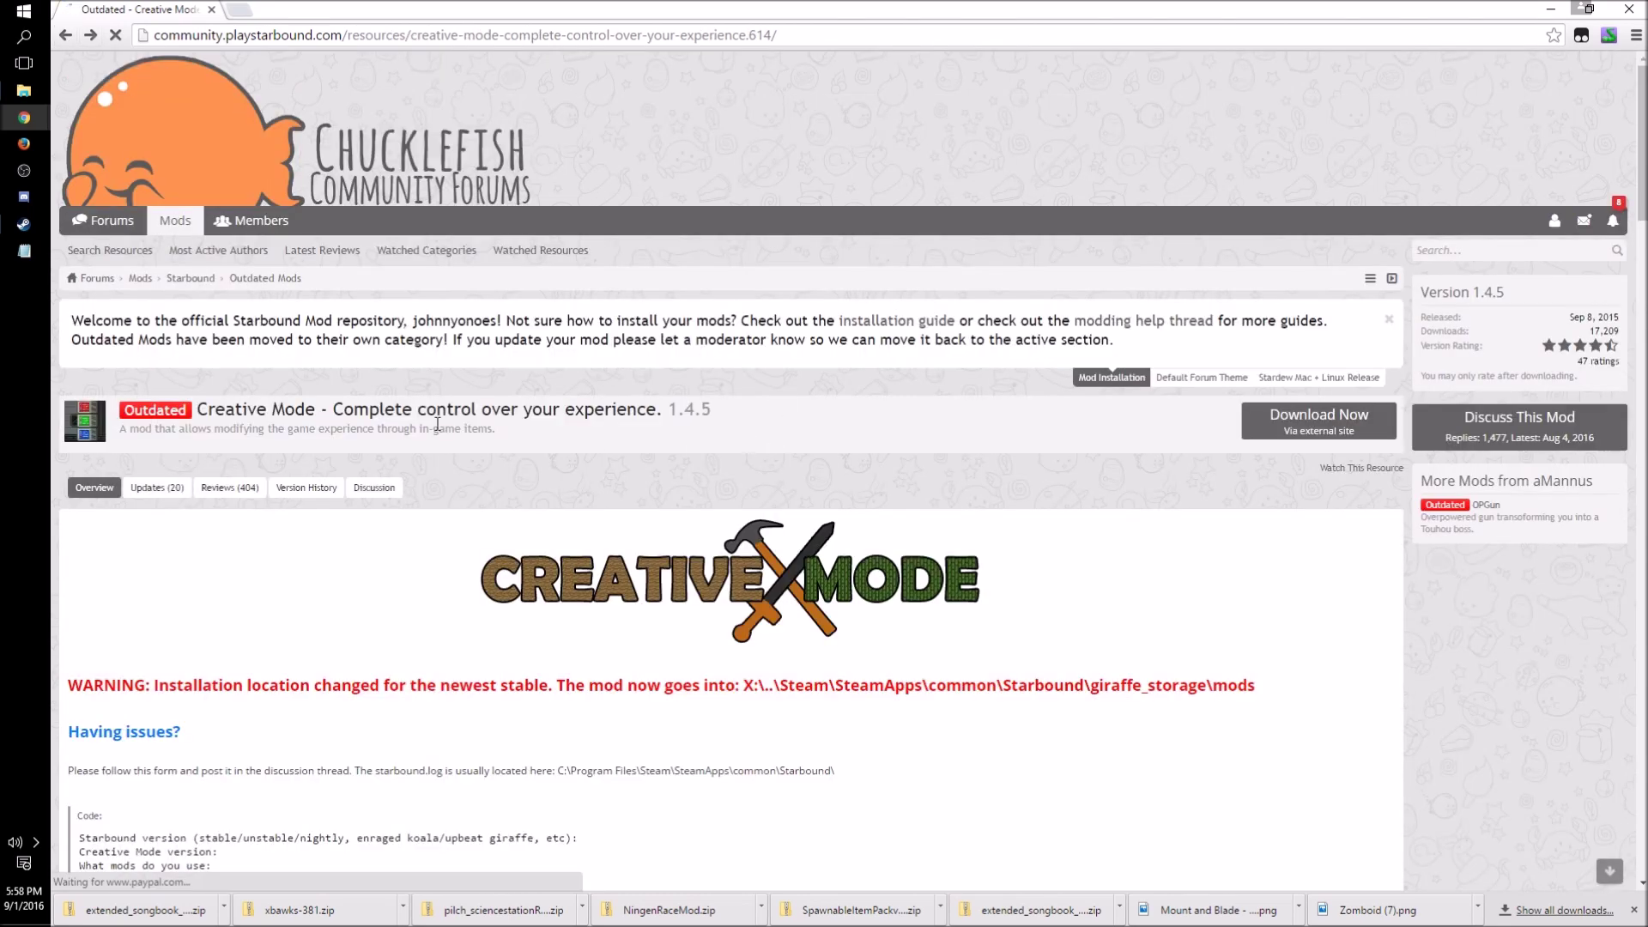
# Step: Launch Starbound from its Steam library page using the standard 'Play Starbound' option
pyautogui.moveTo(29, 227)
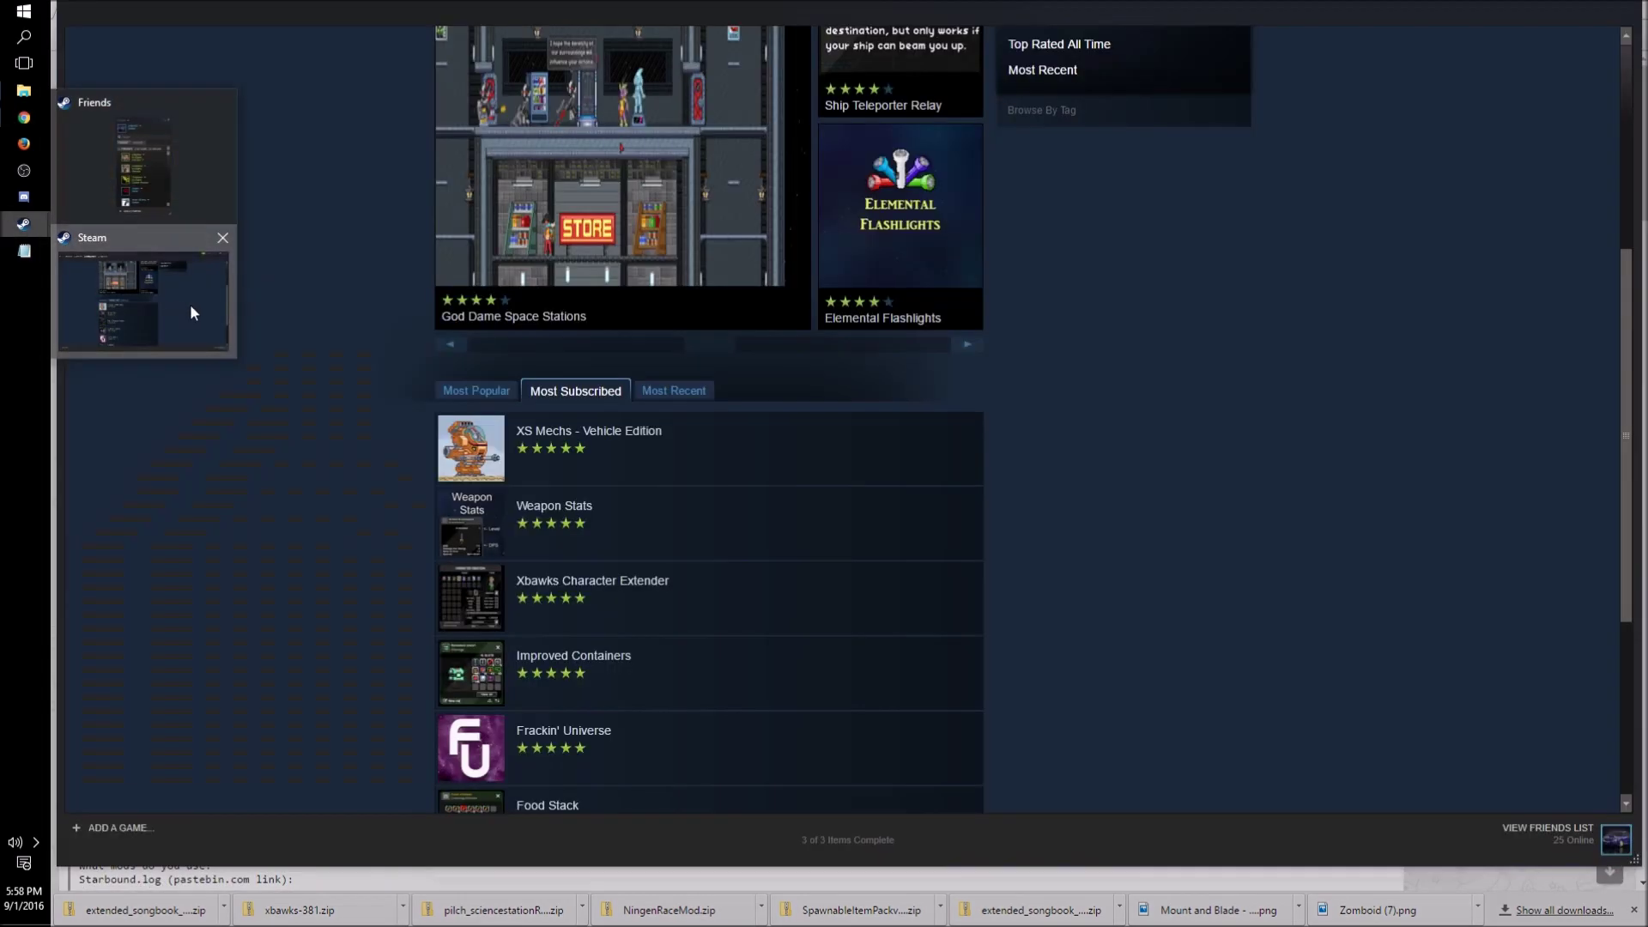
pyautogui.click(189, 304)
pyautogui.scroll(3, 347, 251)
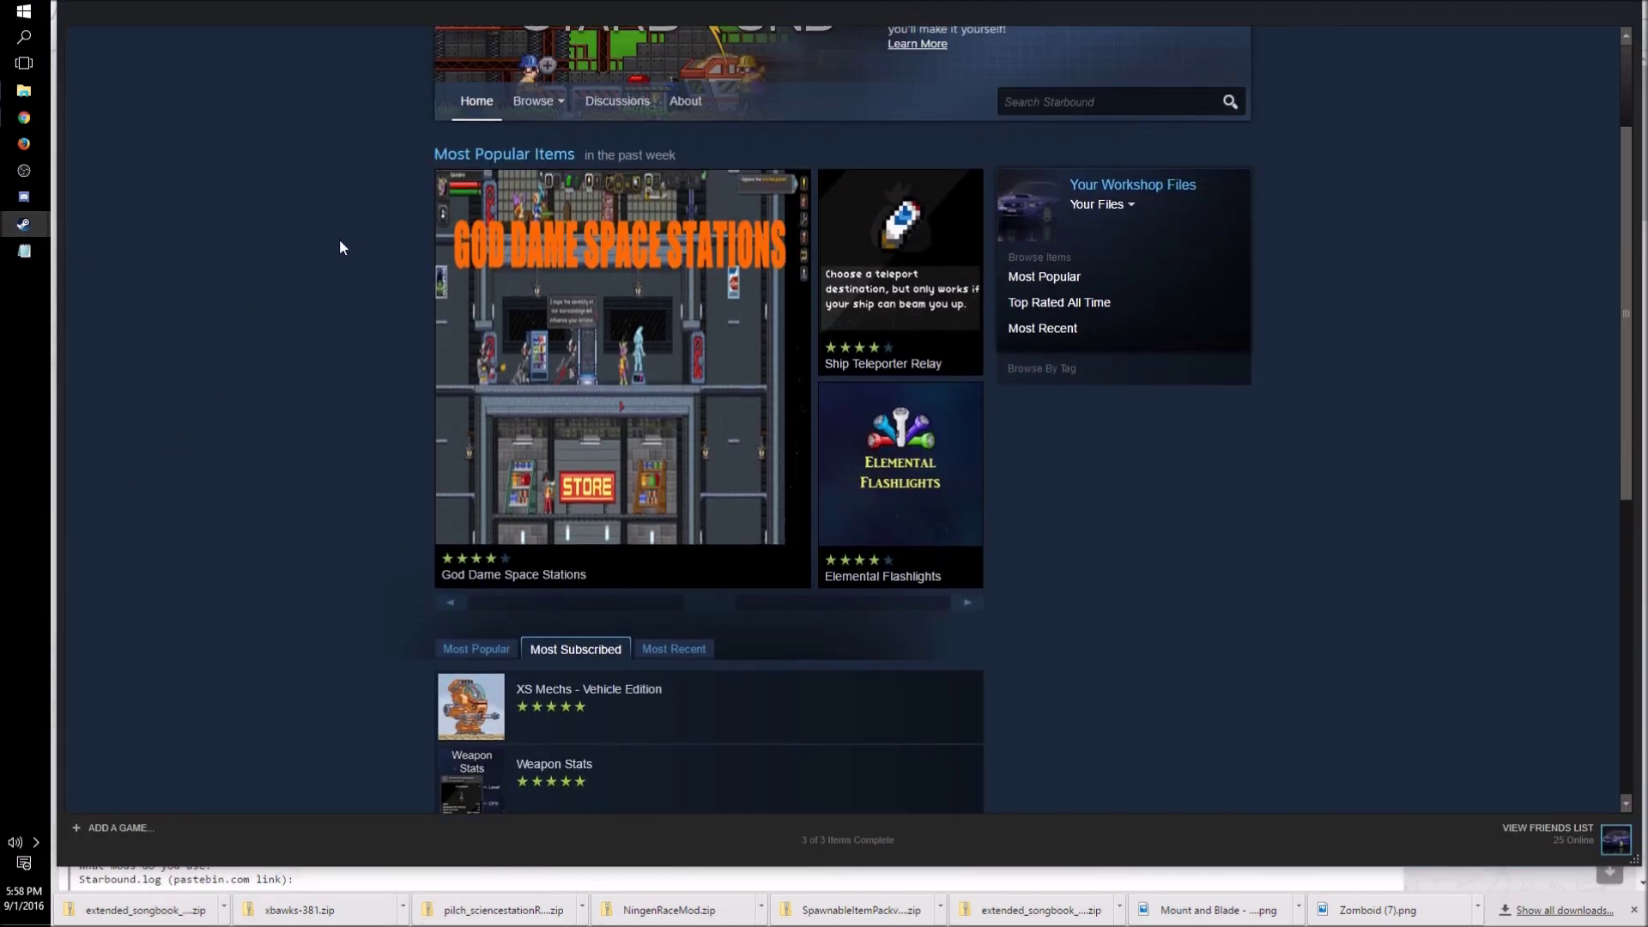
pyautogui.rightClick(24, 224)
pyautogui.click(249, 88)
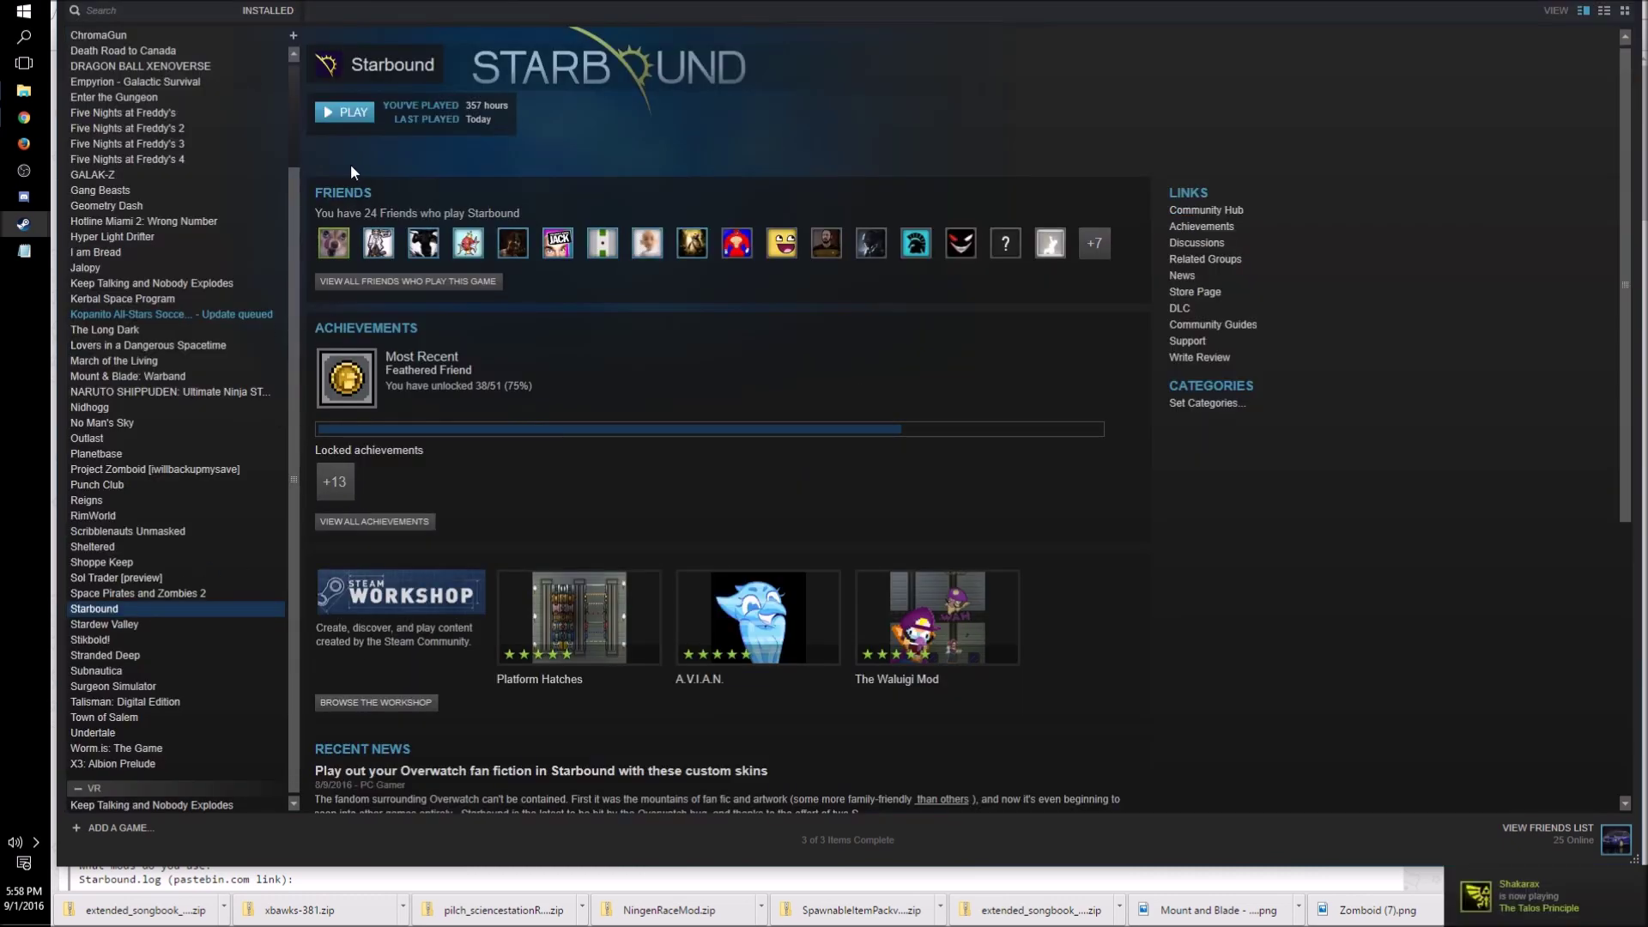
pyautogui.click(353, 115)
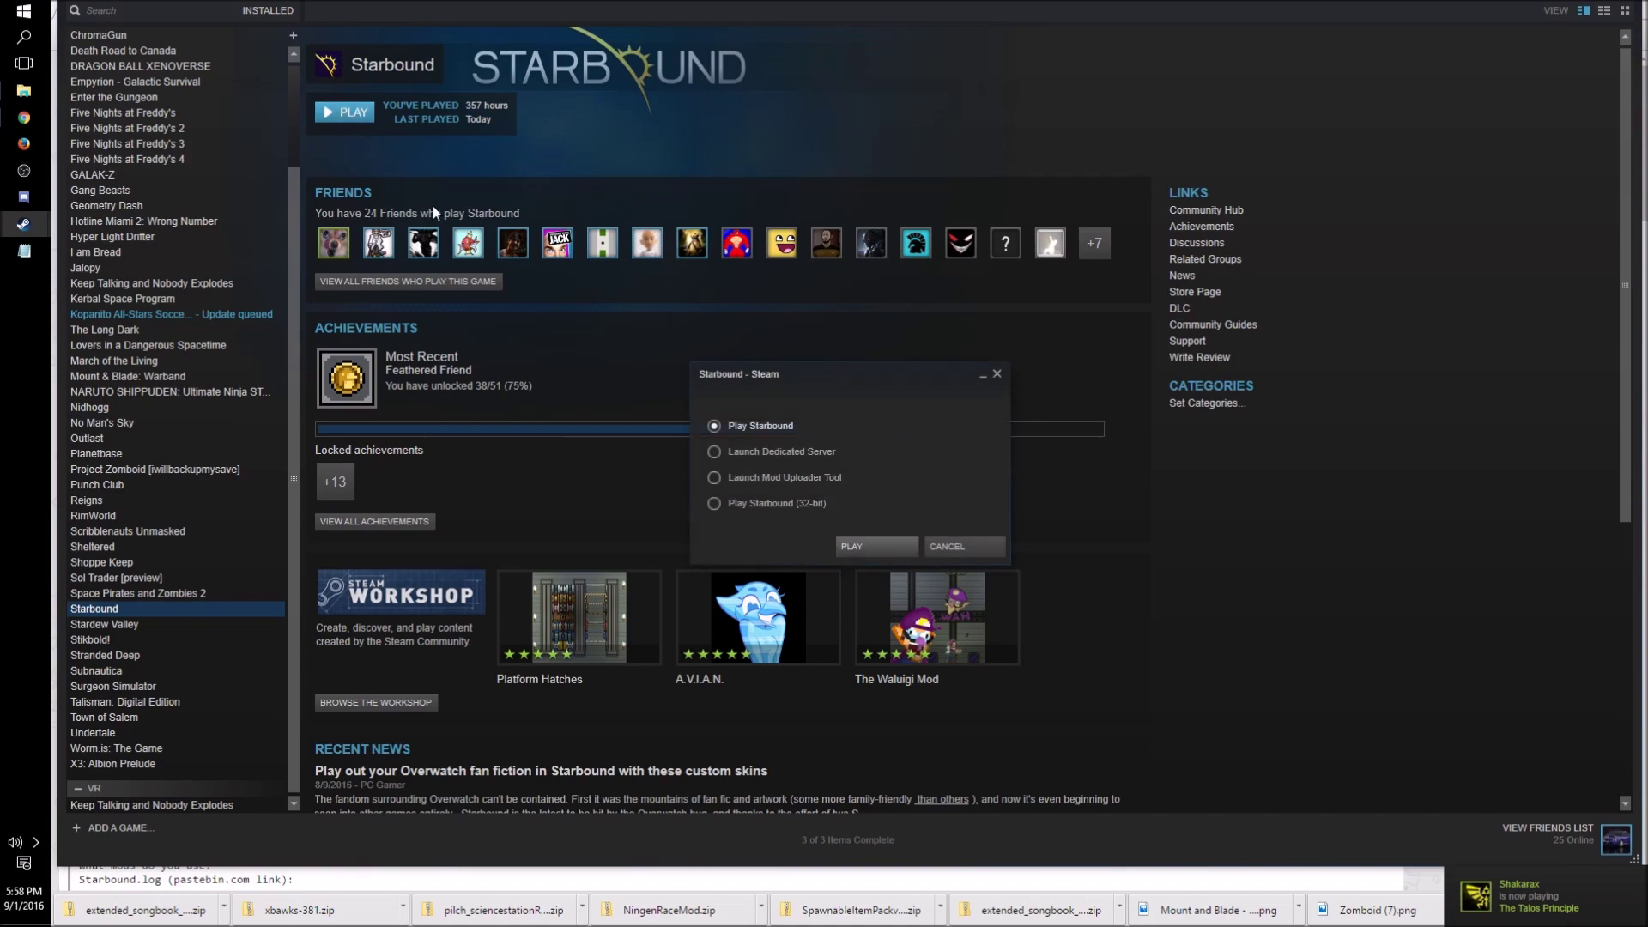
pyautogui.click(878, 546)
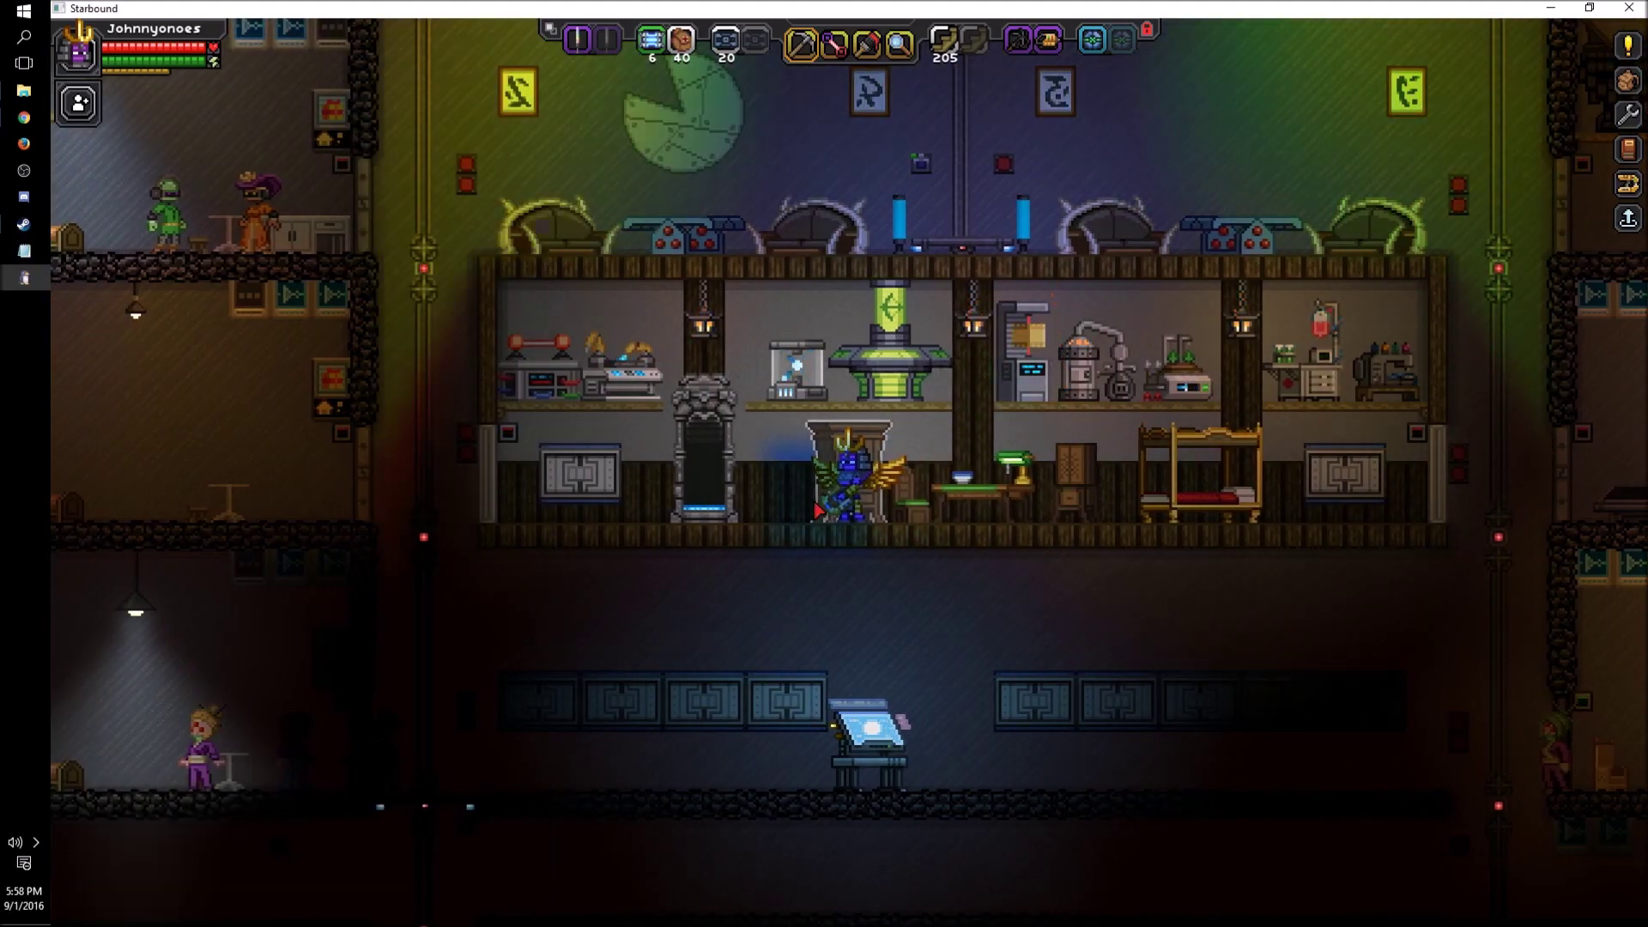
# Step: Spawn a flute with the /spawnitem command and move it into hotbar slot 1
pyautogui.press('d')
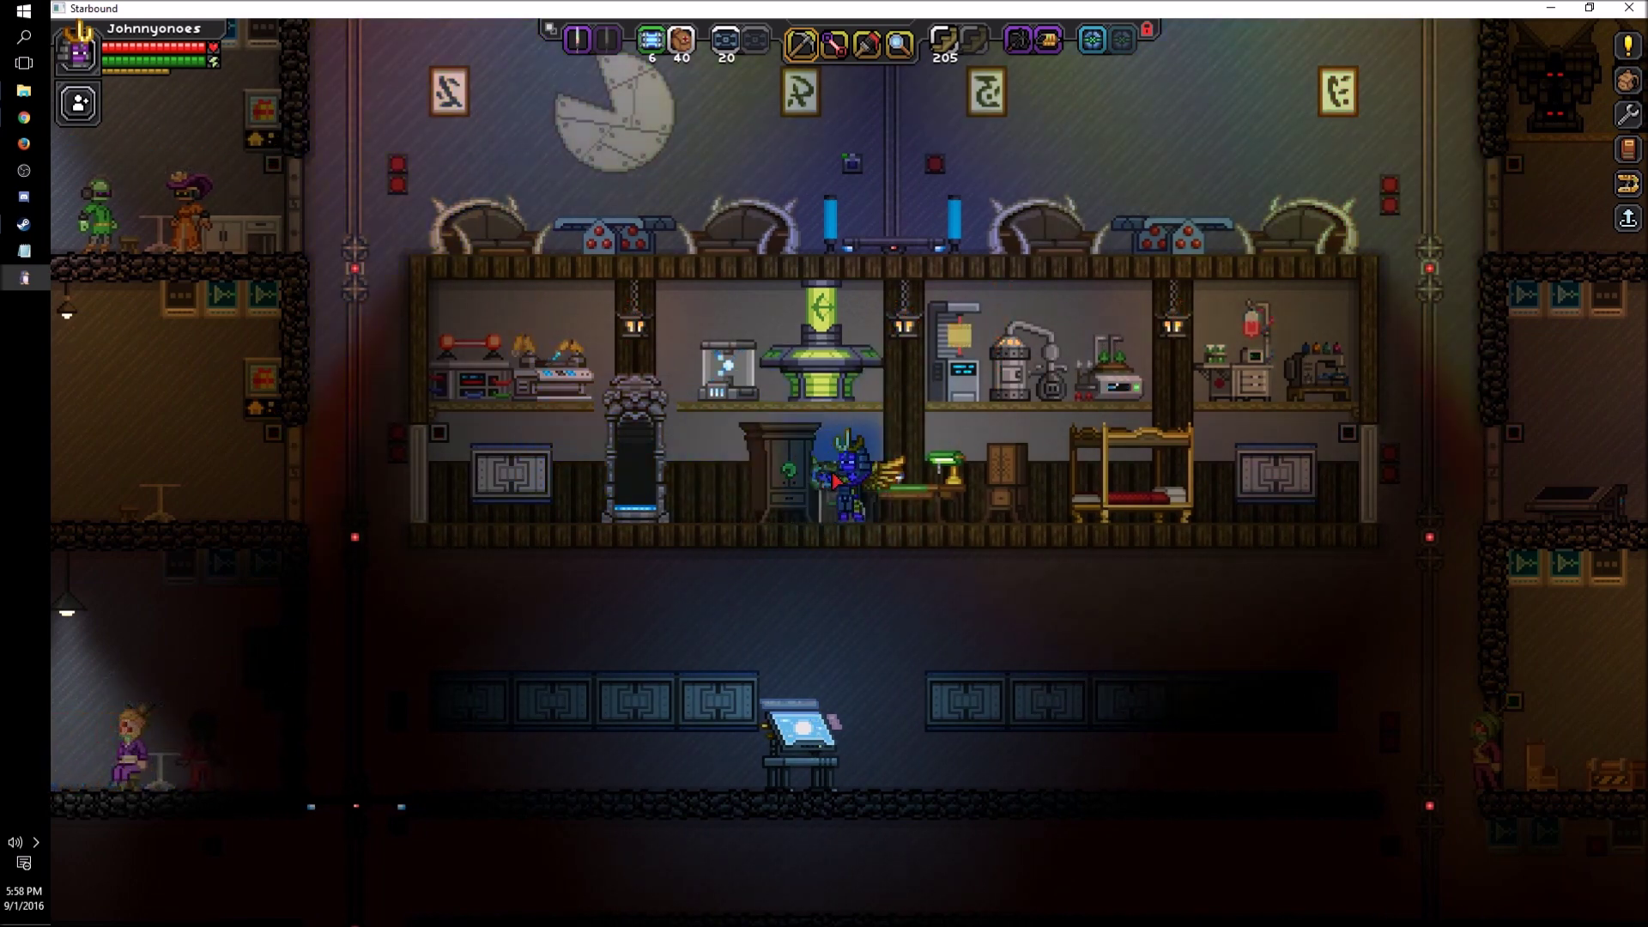
pyautogui.press('i')
pyautogui.press('i')
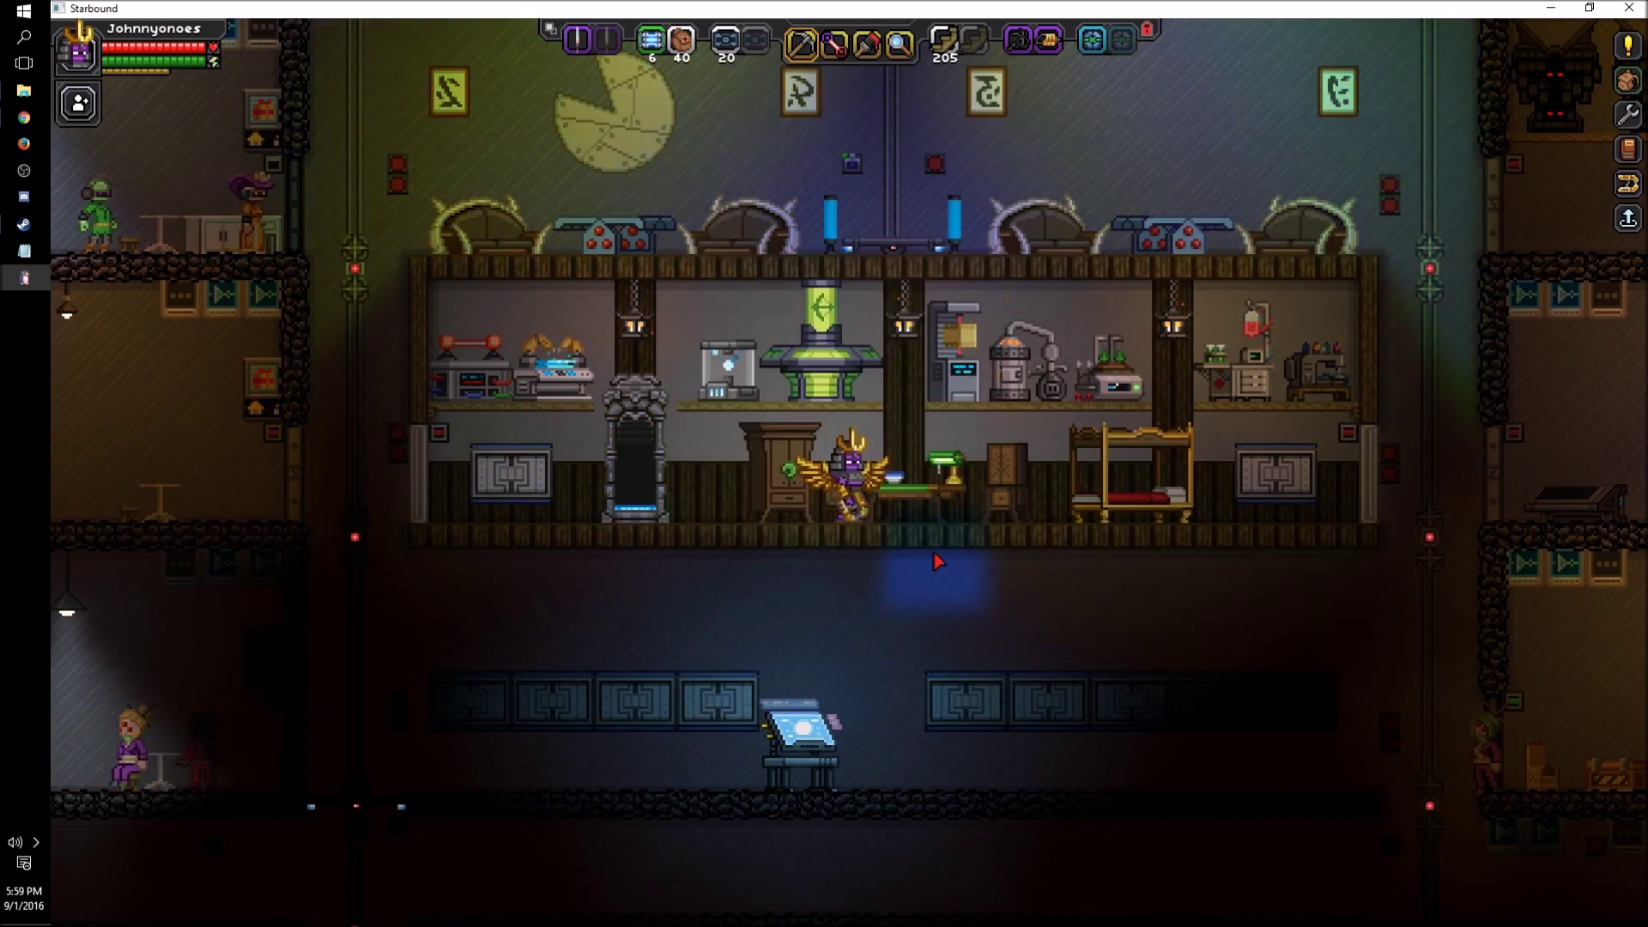
pyautogui.press('/')
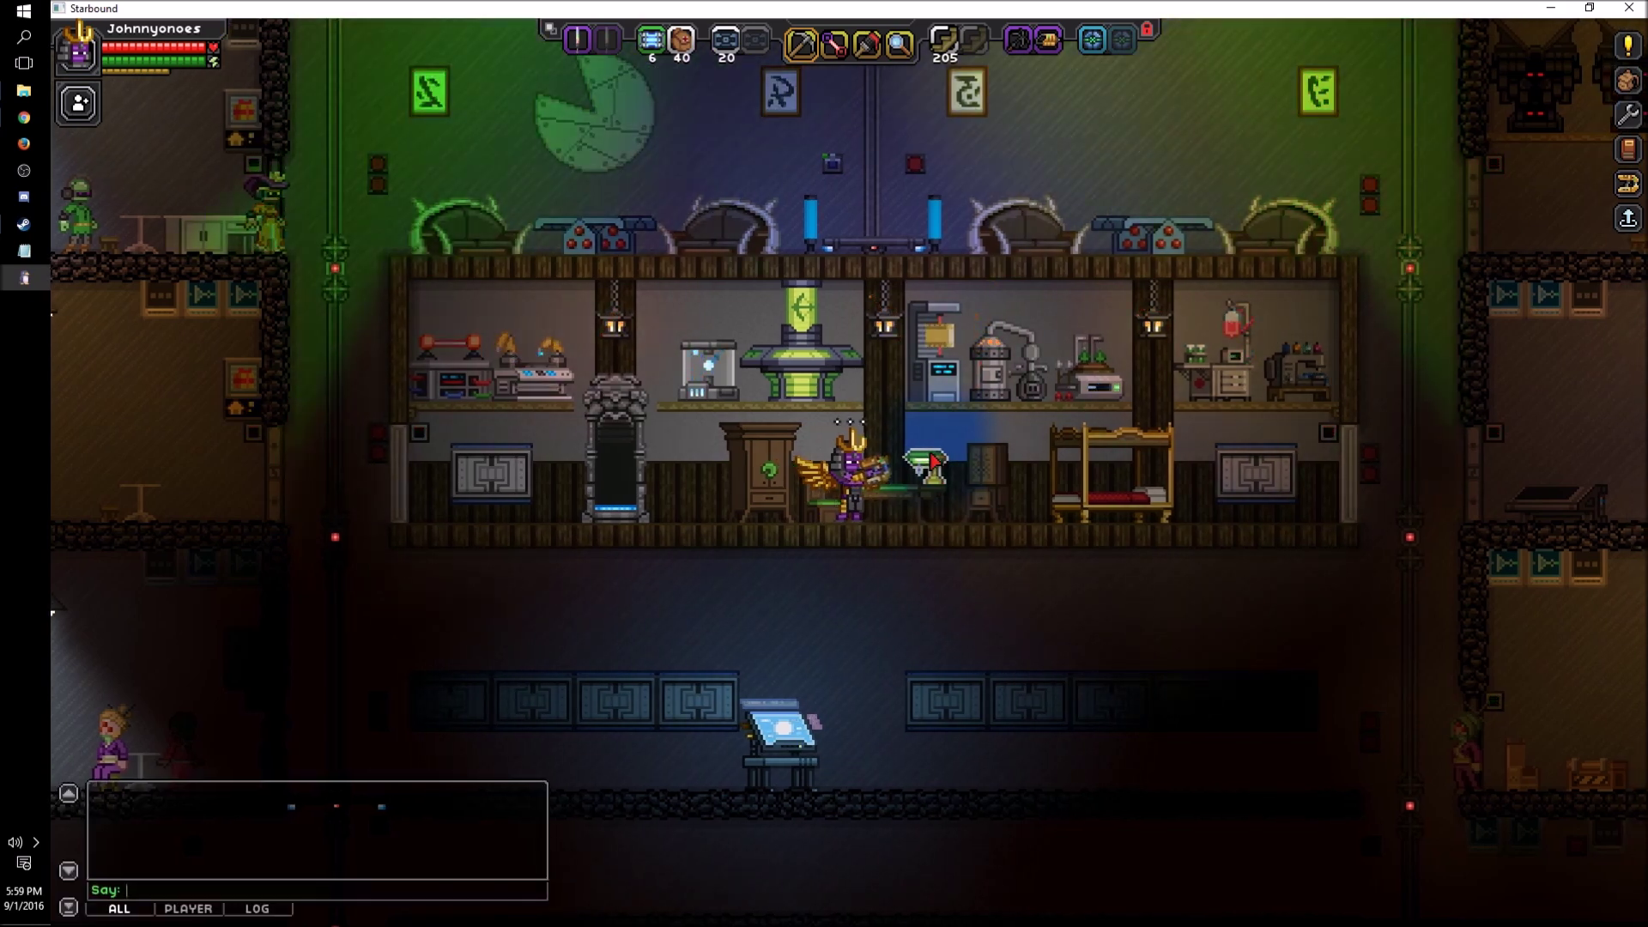
pyautogui.write('sp')
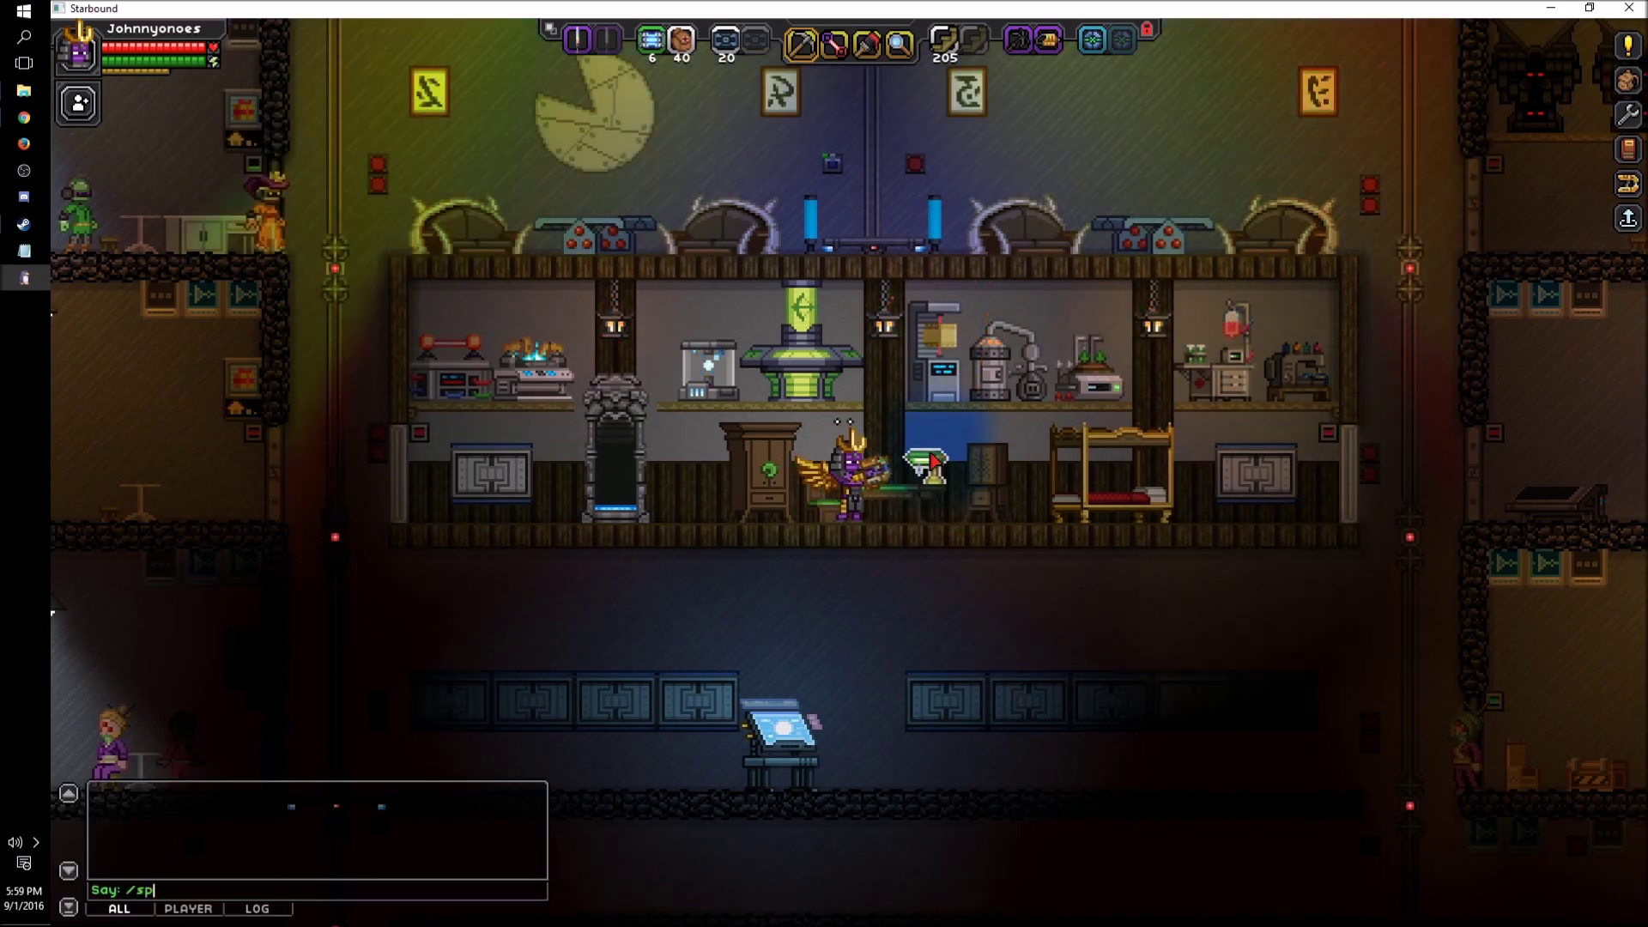
pyautogui.write('awnitem flu')
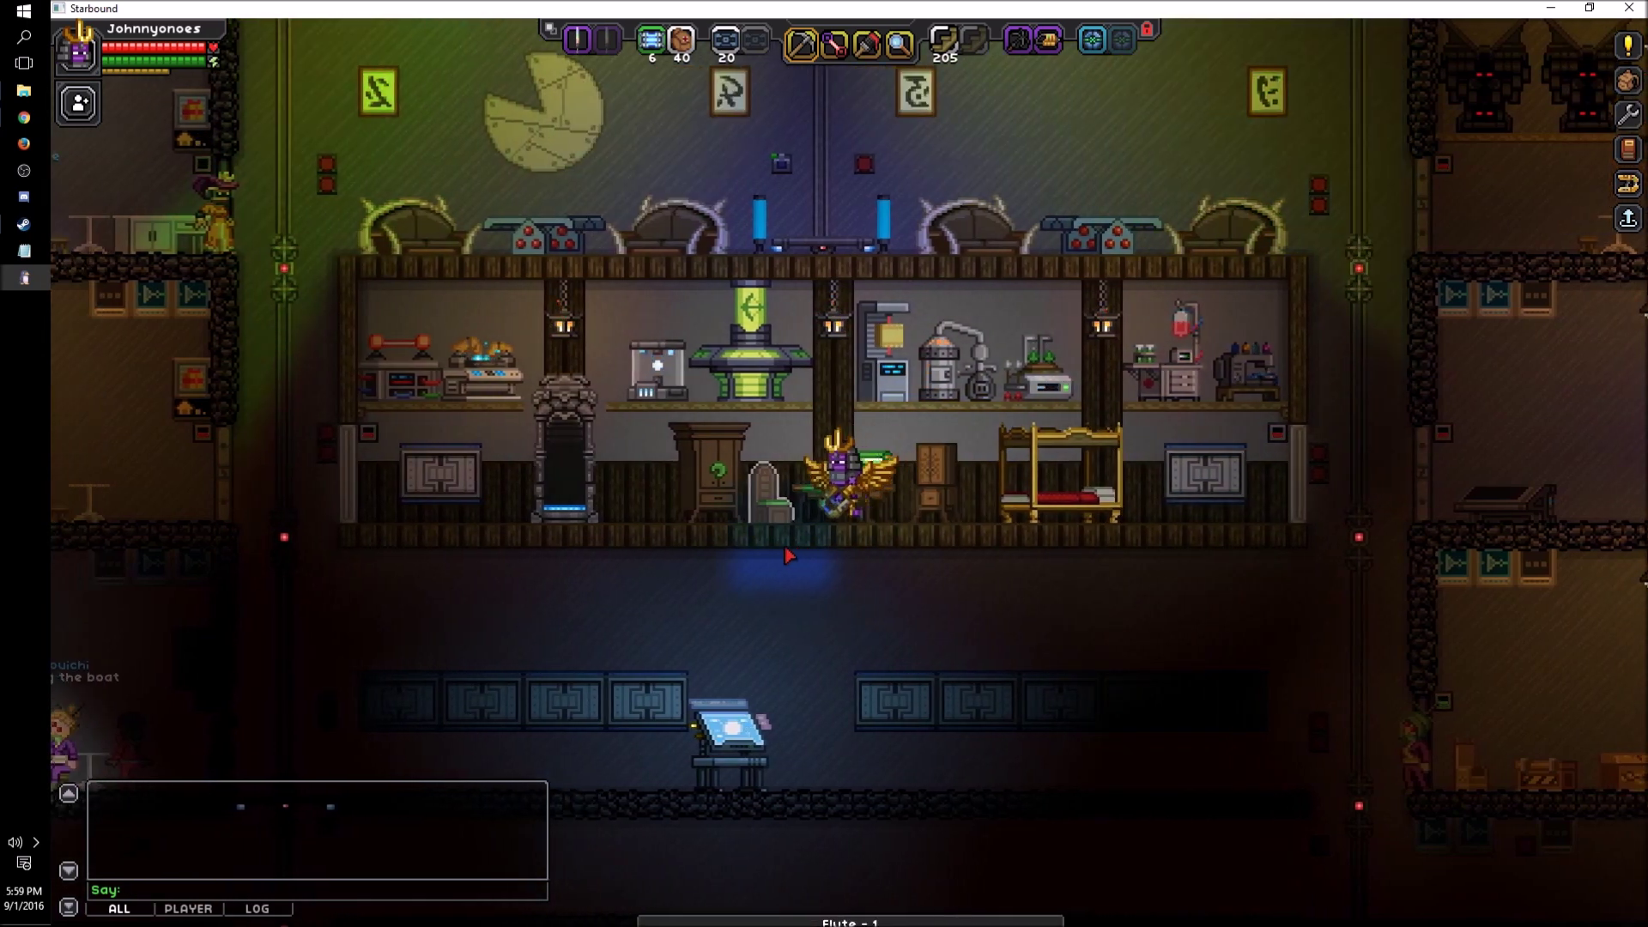
pyautogui.write('i')
pyautogui.click(921, 590)
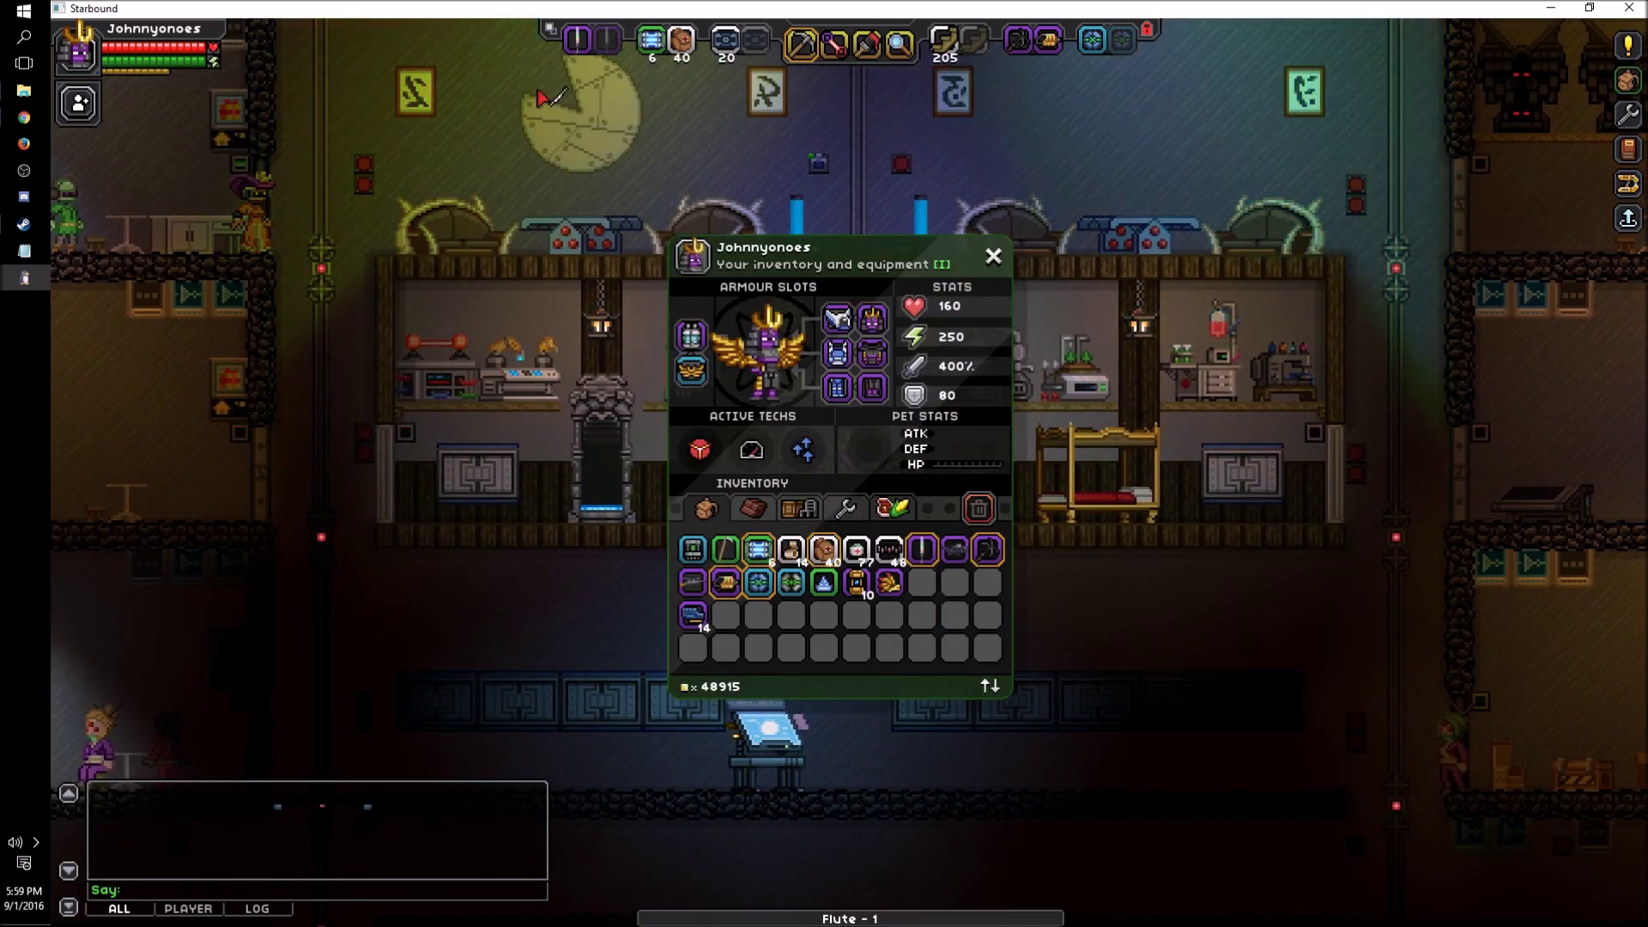
pyautogui.click(576, 38)
# Step: Play the flute to browse the modded song library, then close it
pyautogui.press('i')
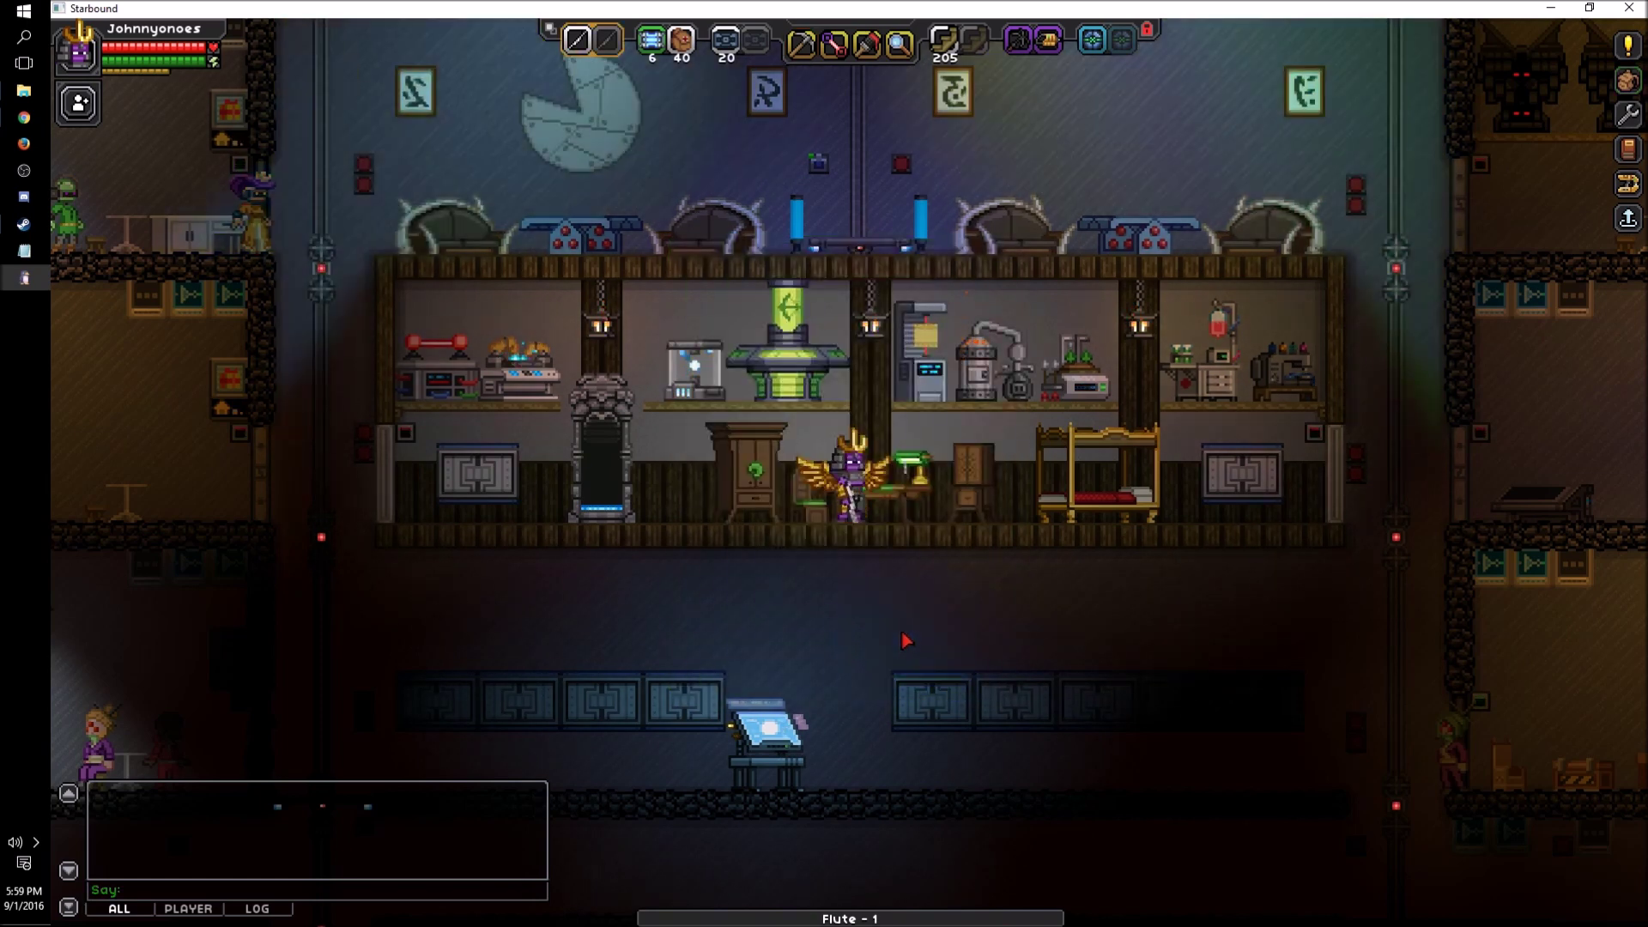
pyautogui.click(963, 519)
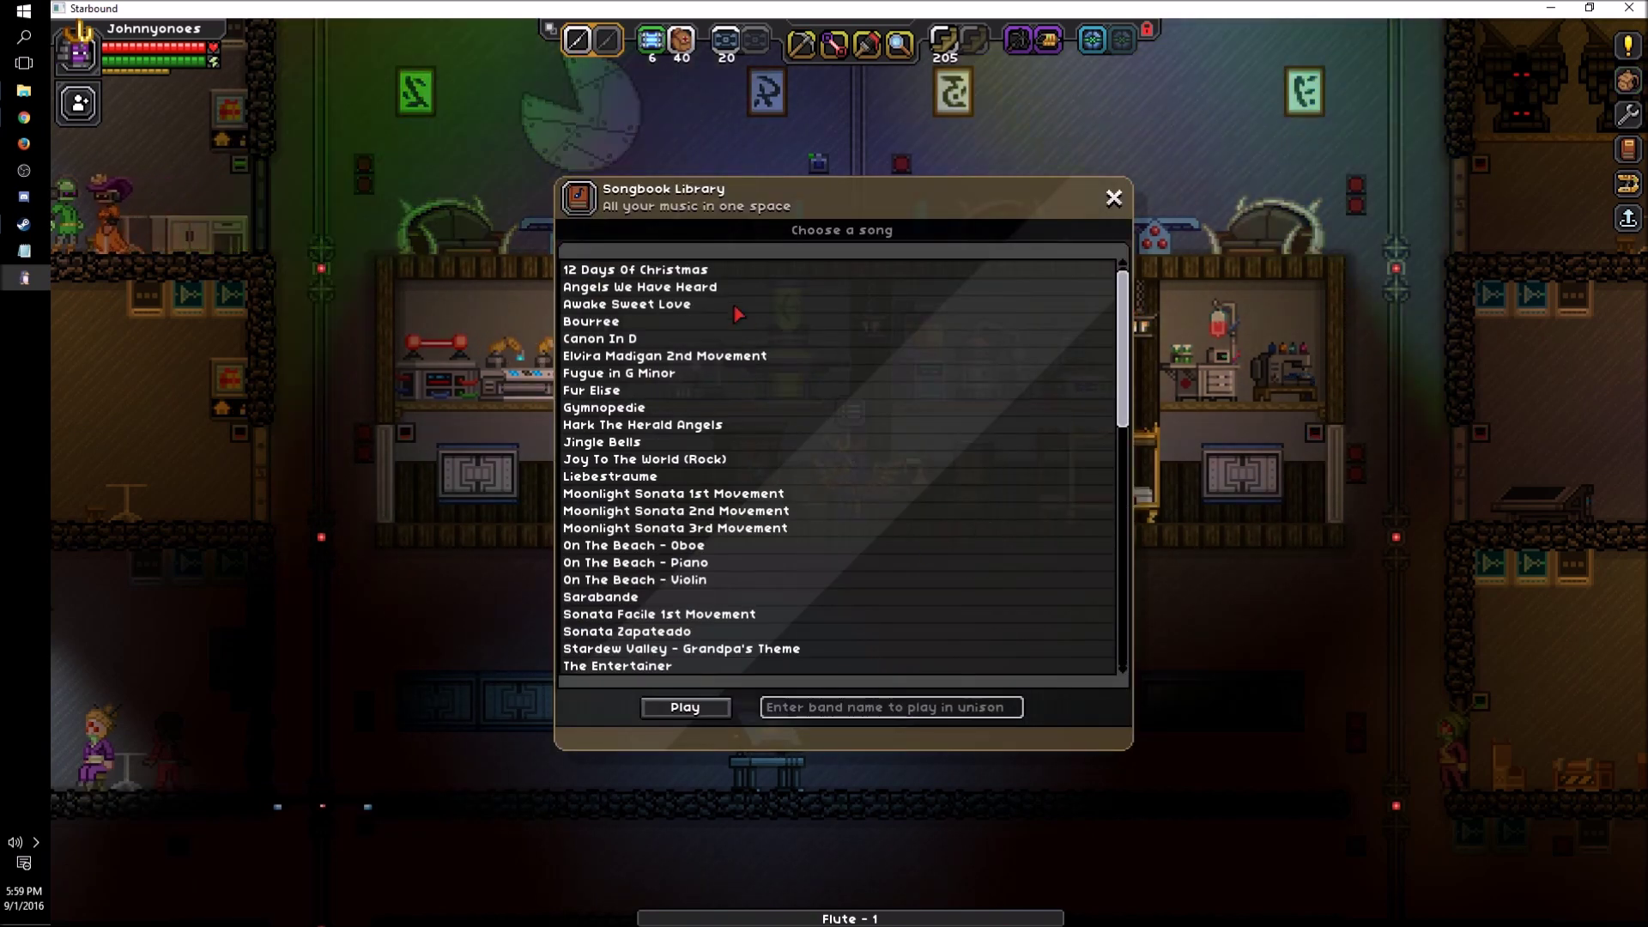
pyautogui.scroll(-10, 724, 631)
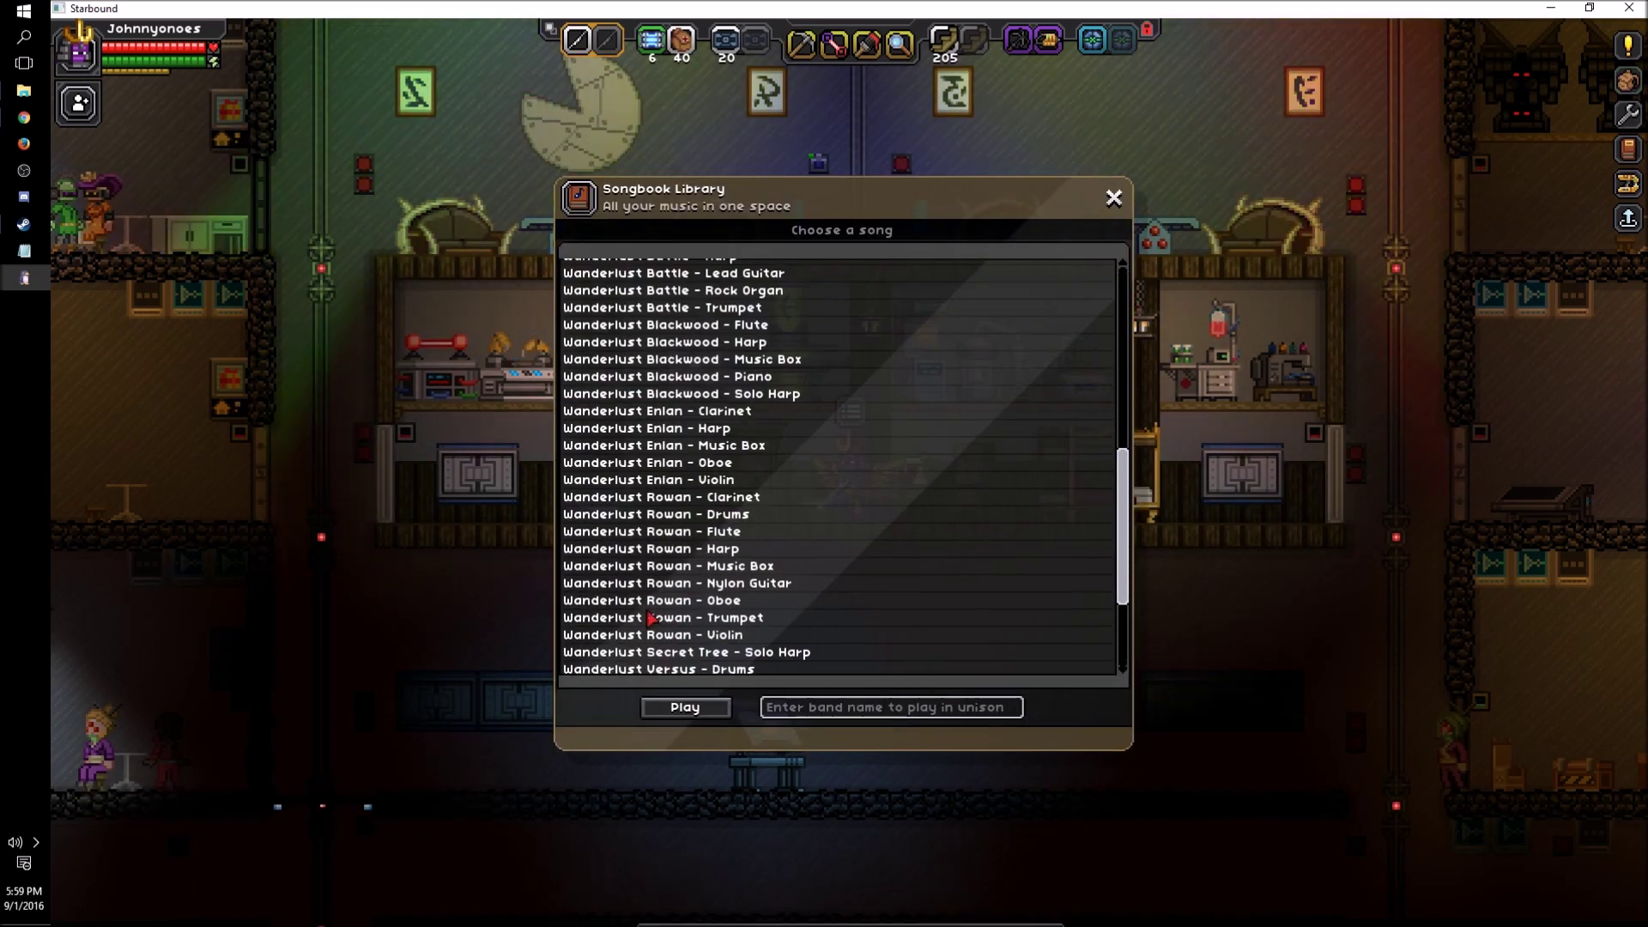
pyautogui.scroll(-3, 807, 592)
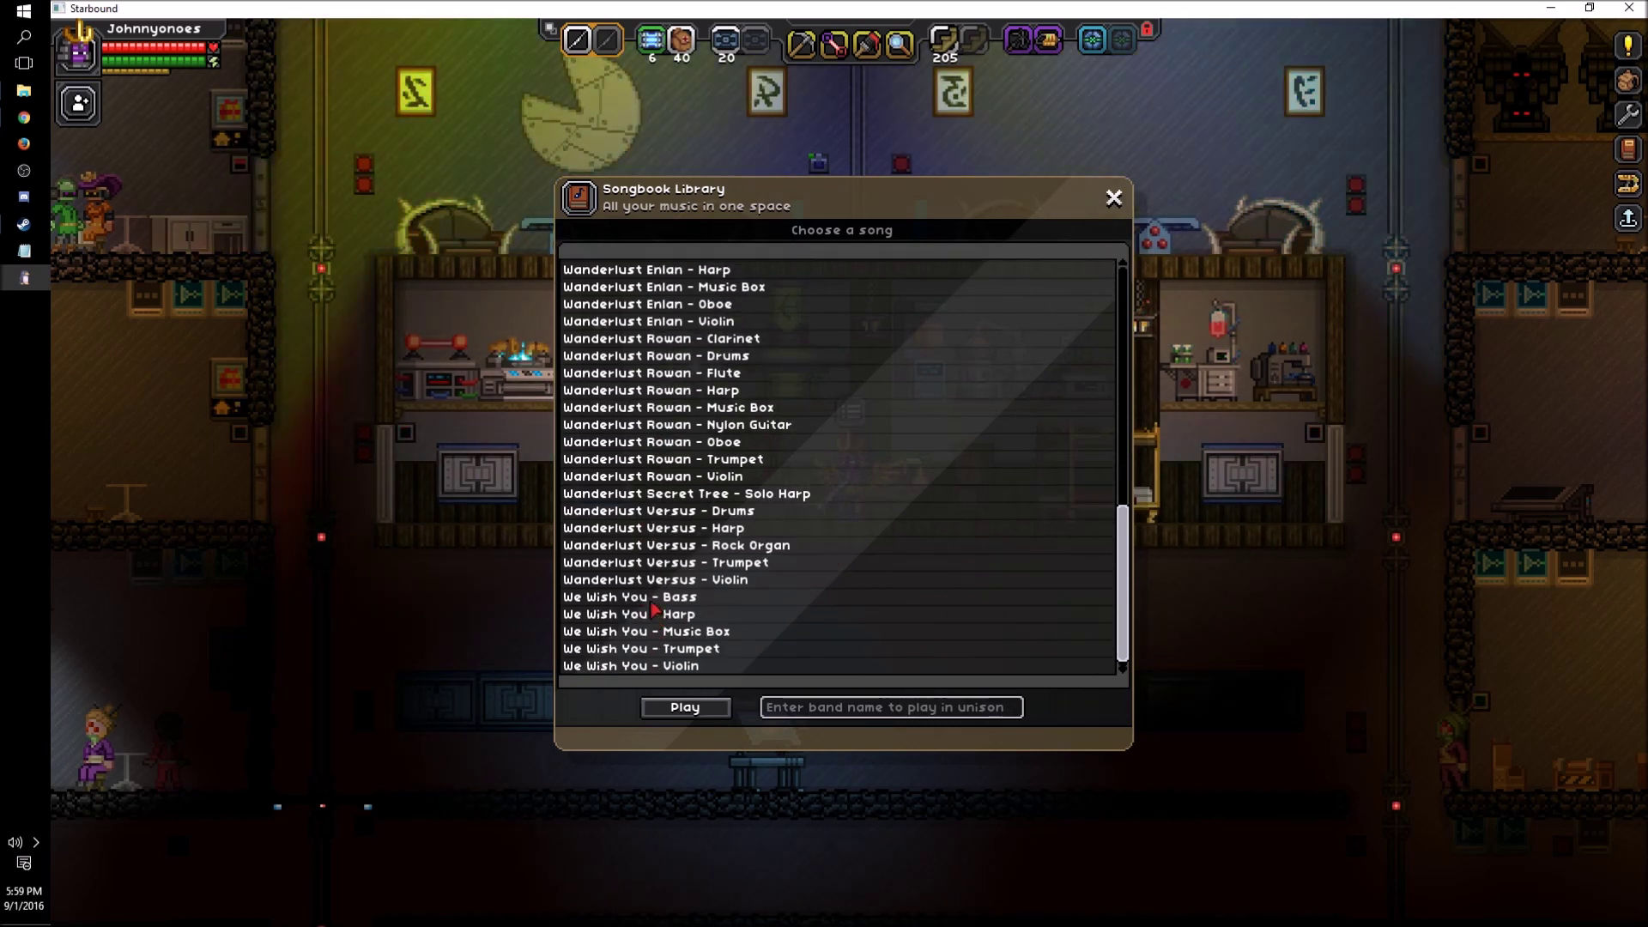
pyautogui.scroll(15, 728, 447)
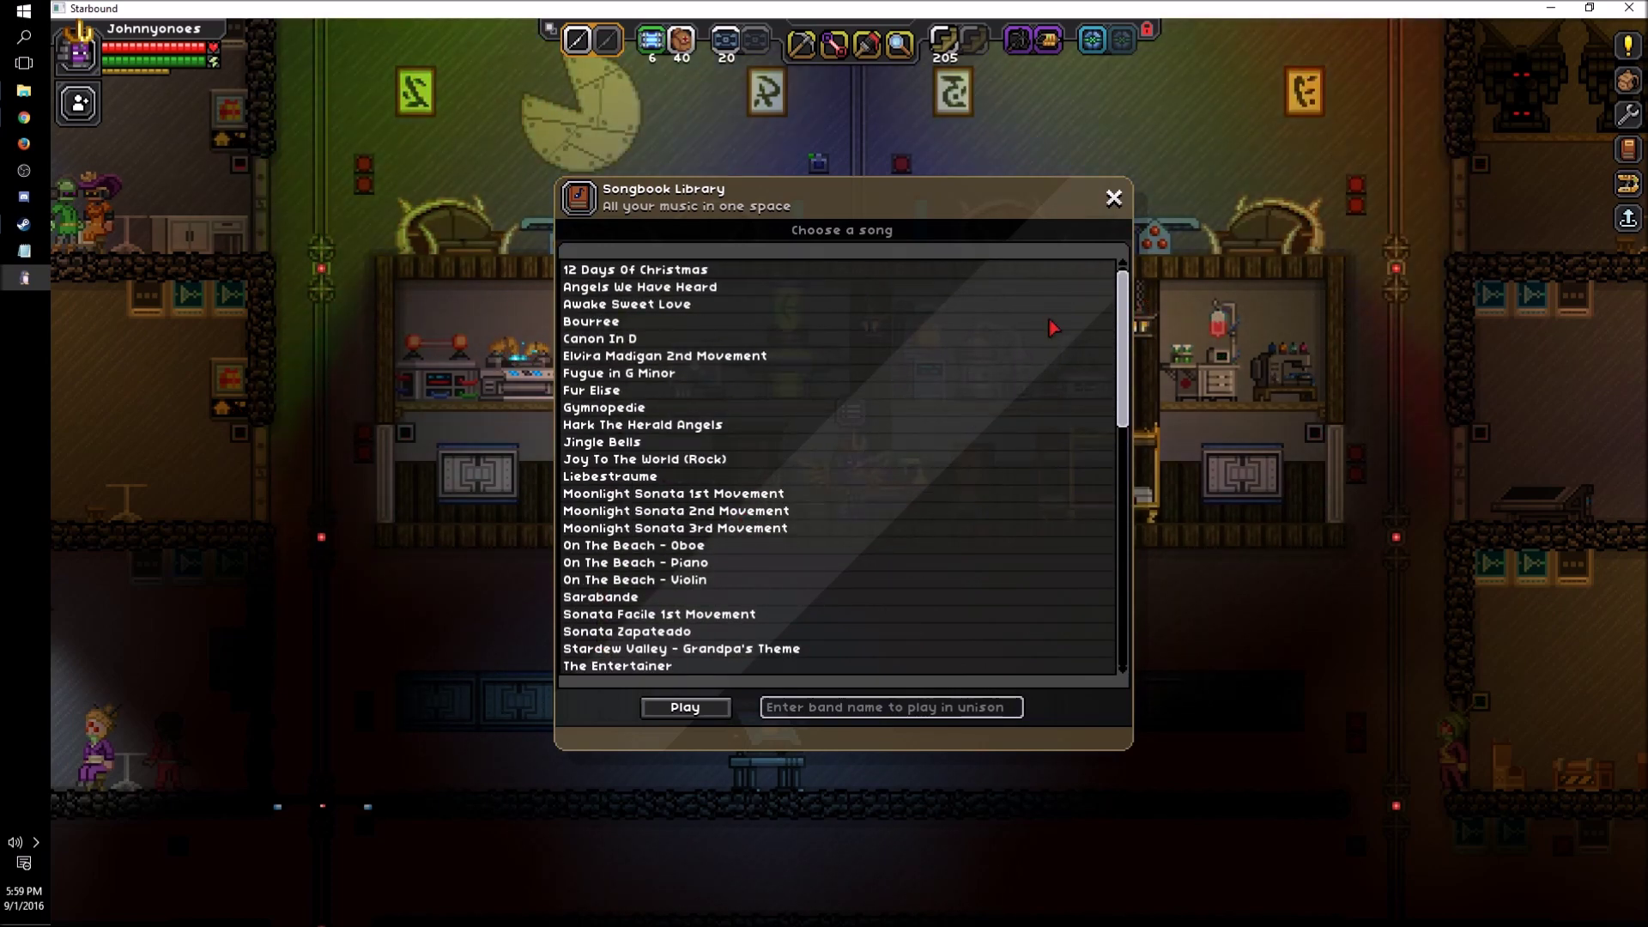
pyautogui.click(1113, 198)
# Step: Walk to the Architect's Table and bring up its crafting blueprints
pyautogui.press('i')
pyautogui.press('i')
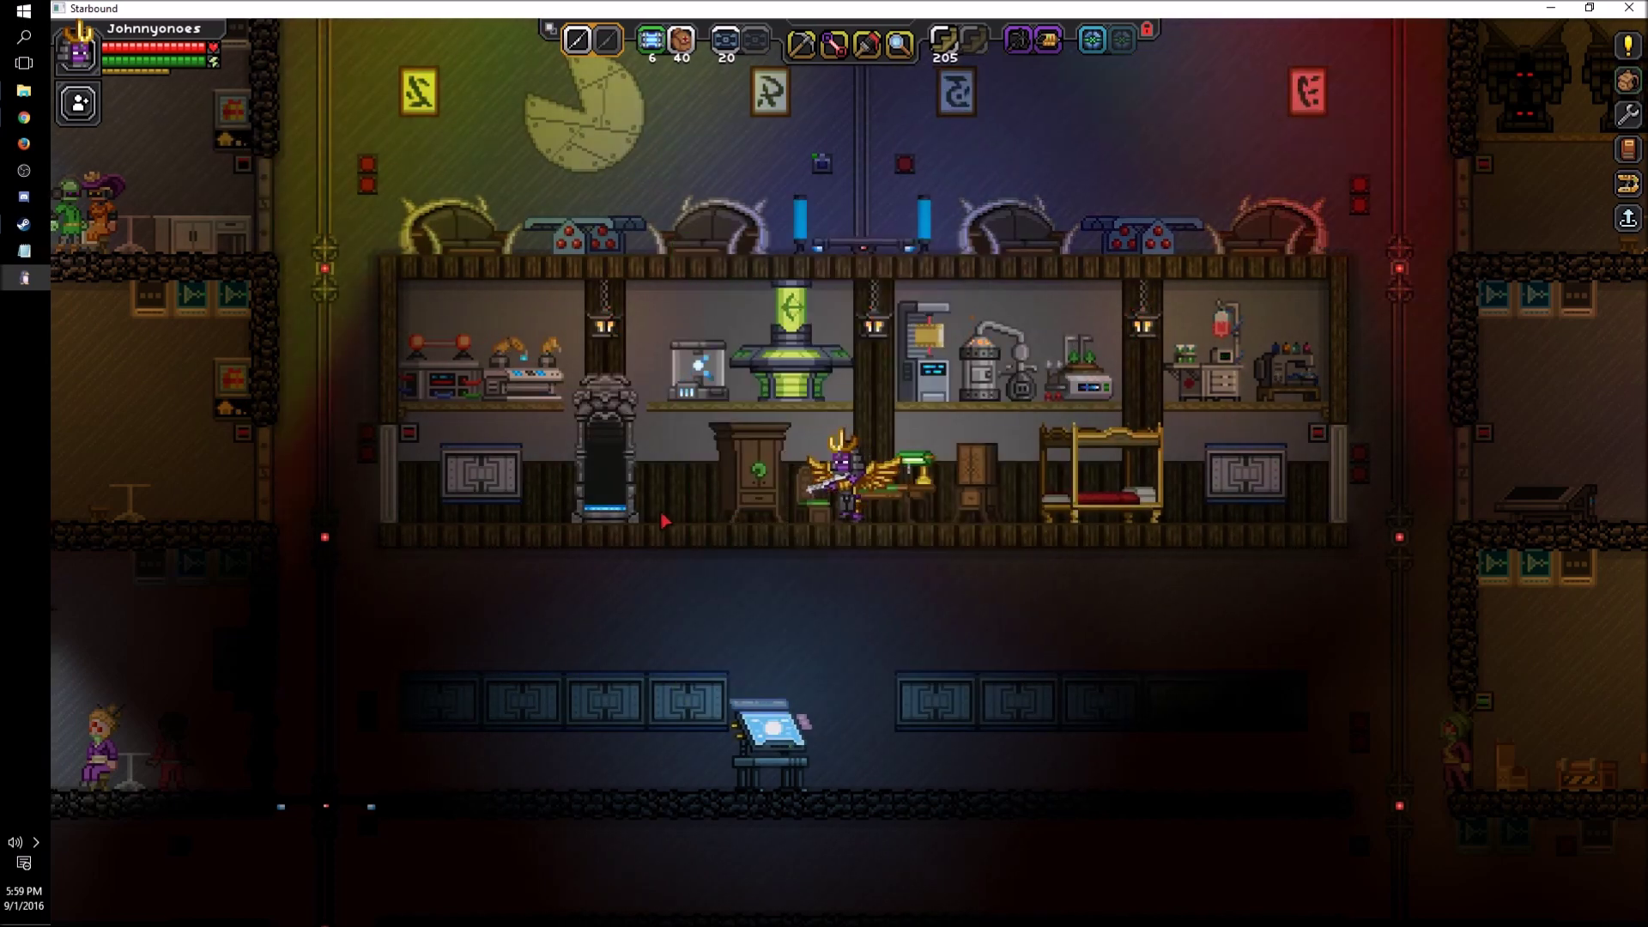
pyautogui.press('a')
pyautogui.press('a')
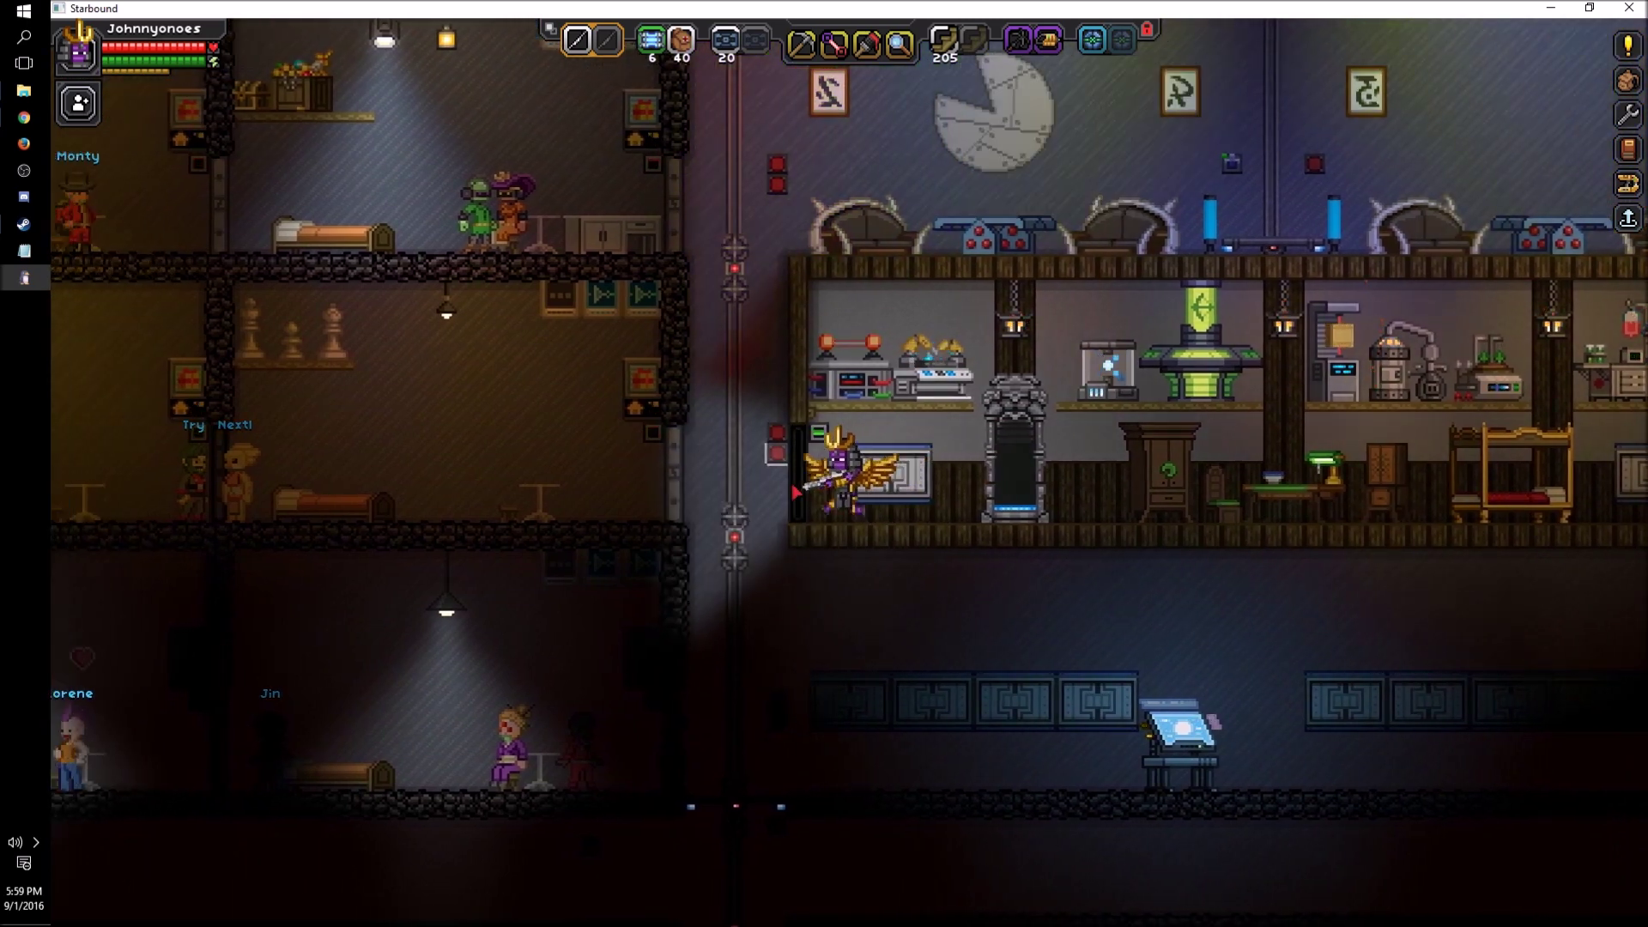
pyautogui.press('d')
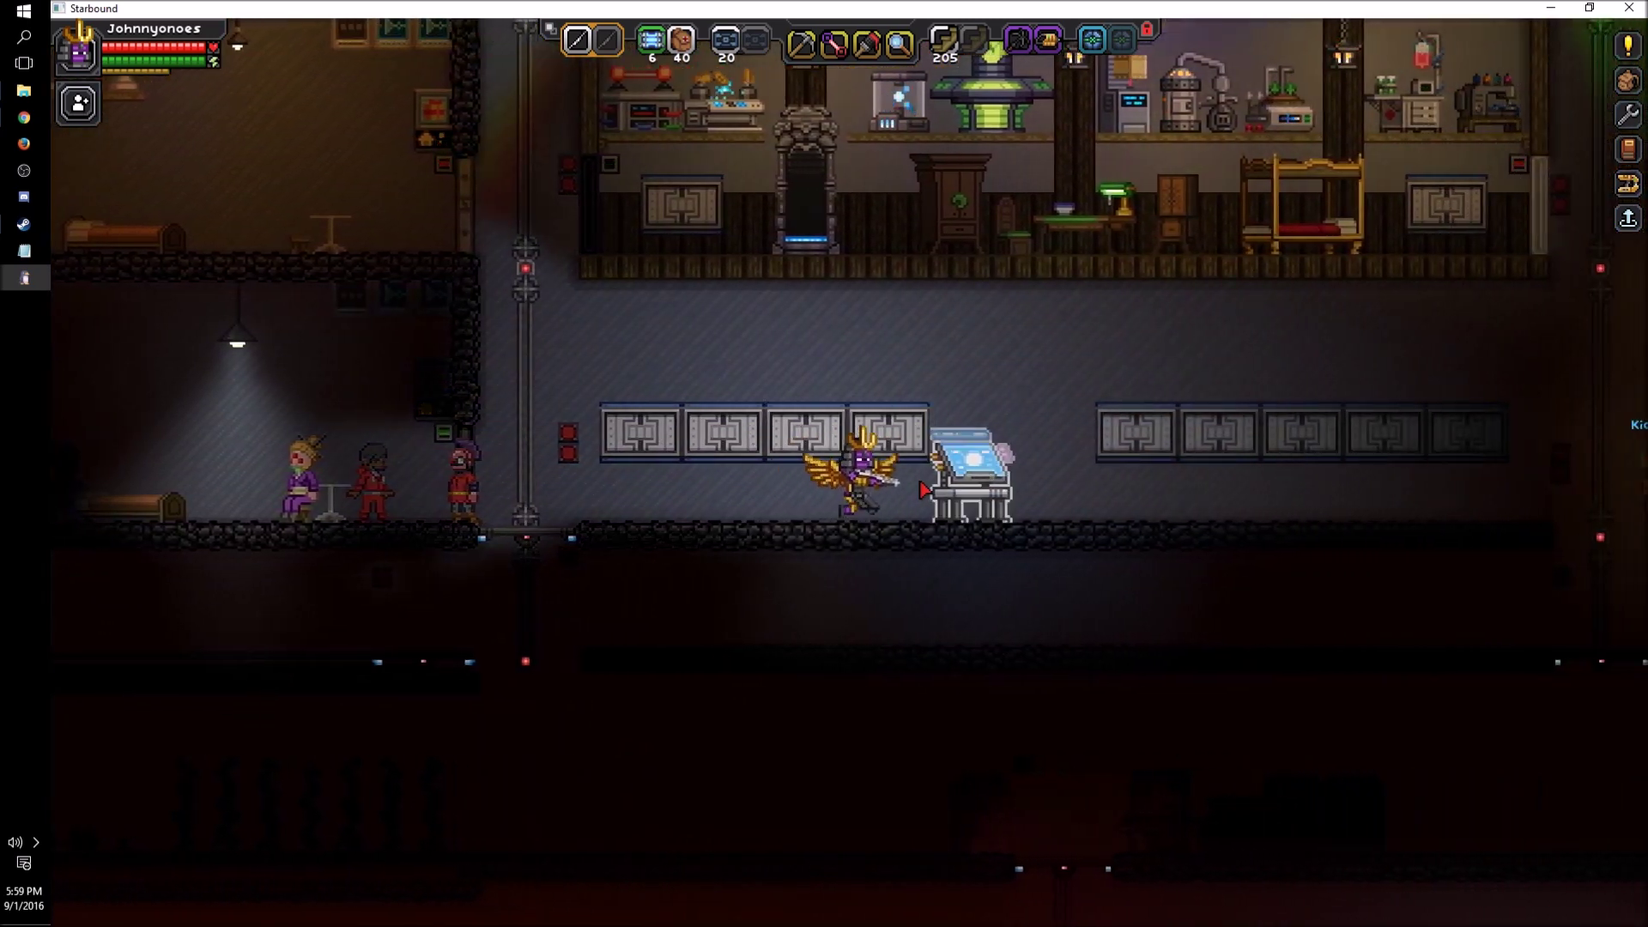
pyautogui.press('e')
pyautogui.scroll(-10, 724, 430)
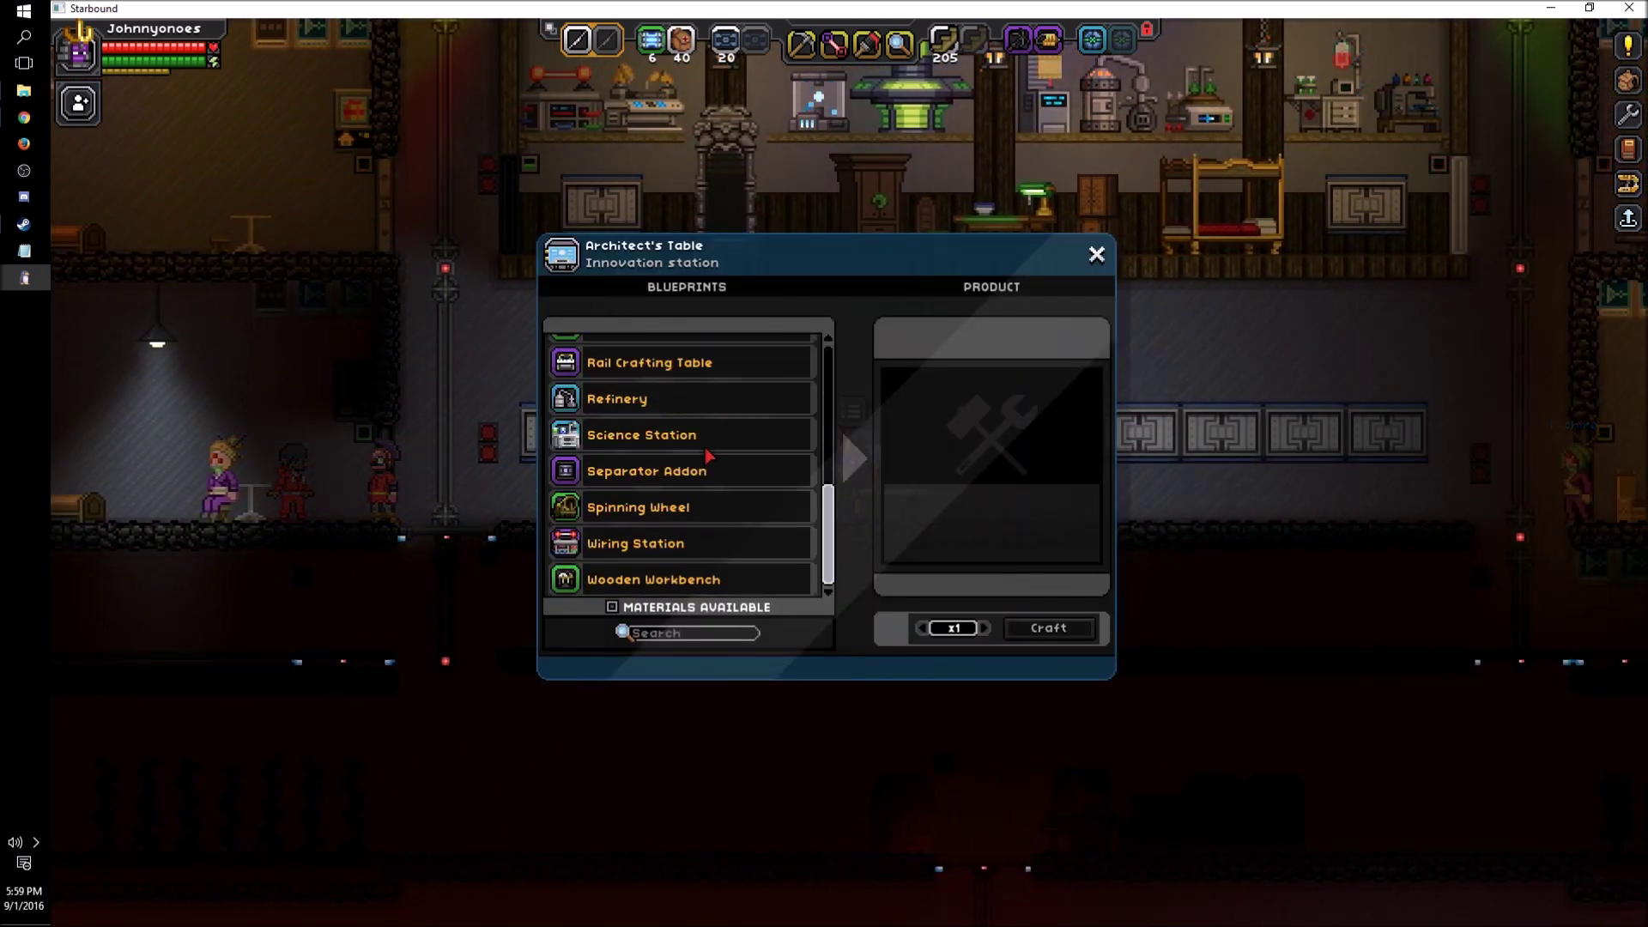
# Step: Craft one Science Station at the Architect's Table
pyautogui.scroll(8, 700, 522)
pyautogui.scroll(-3, 704, 527)
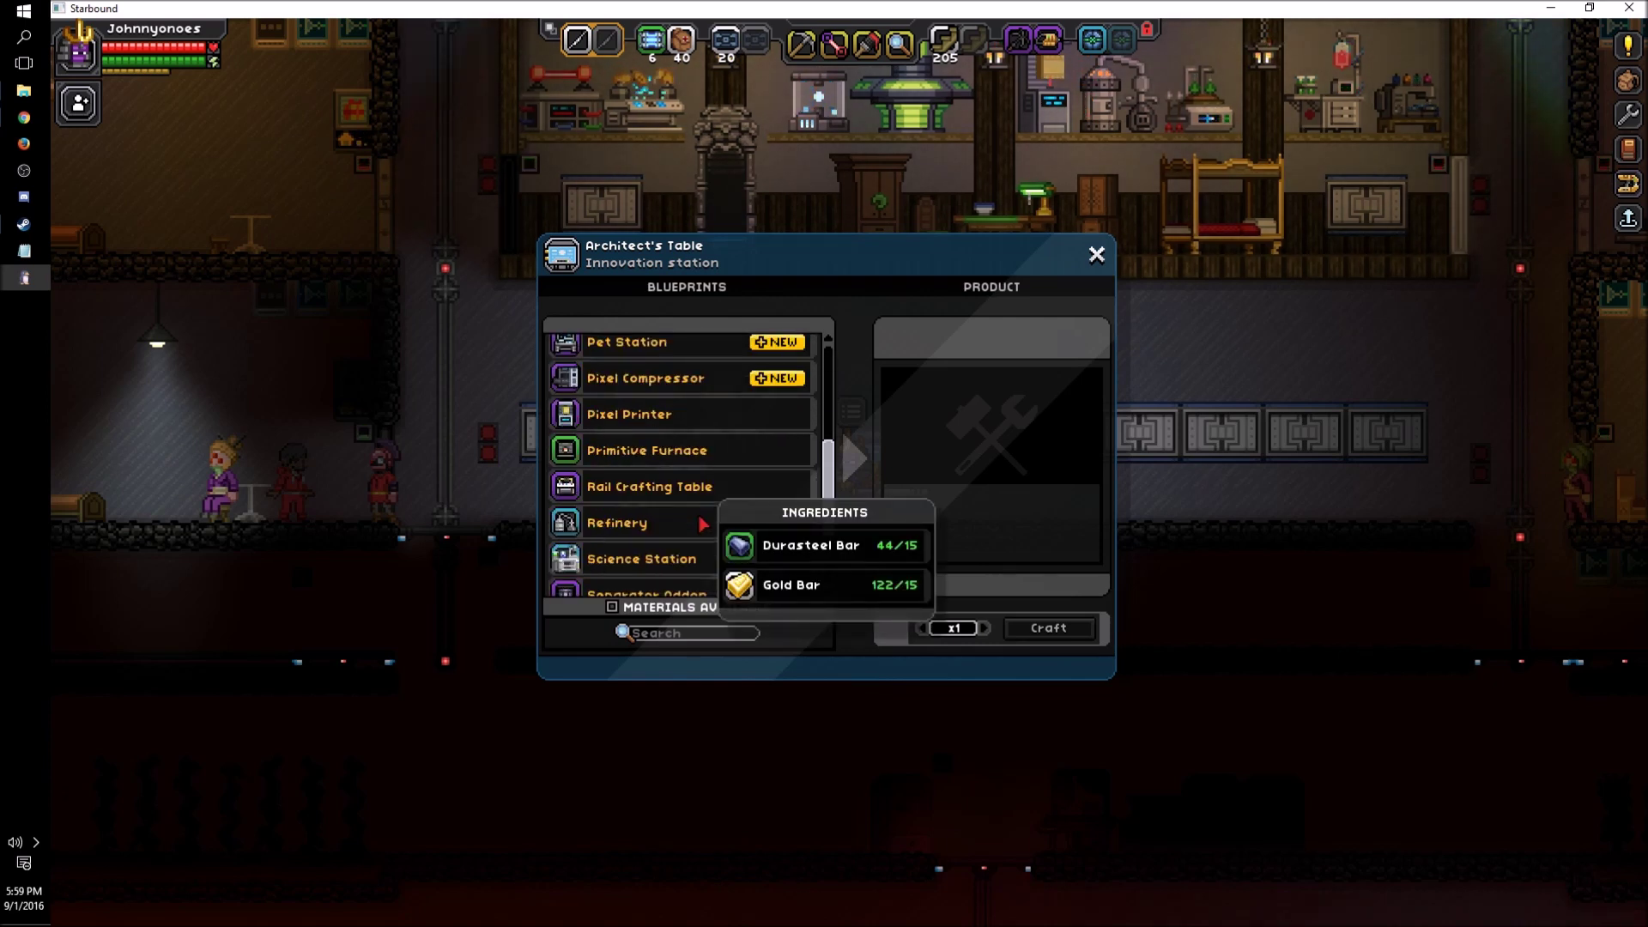
pyautogui.click(725, 562)
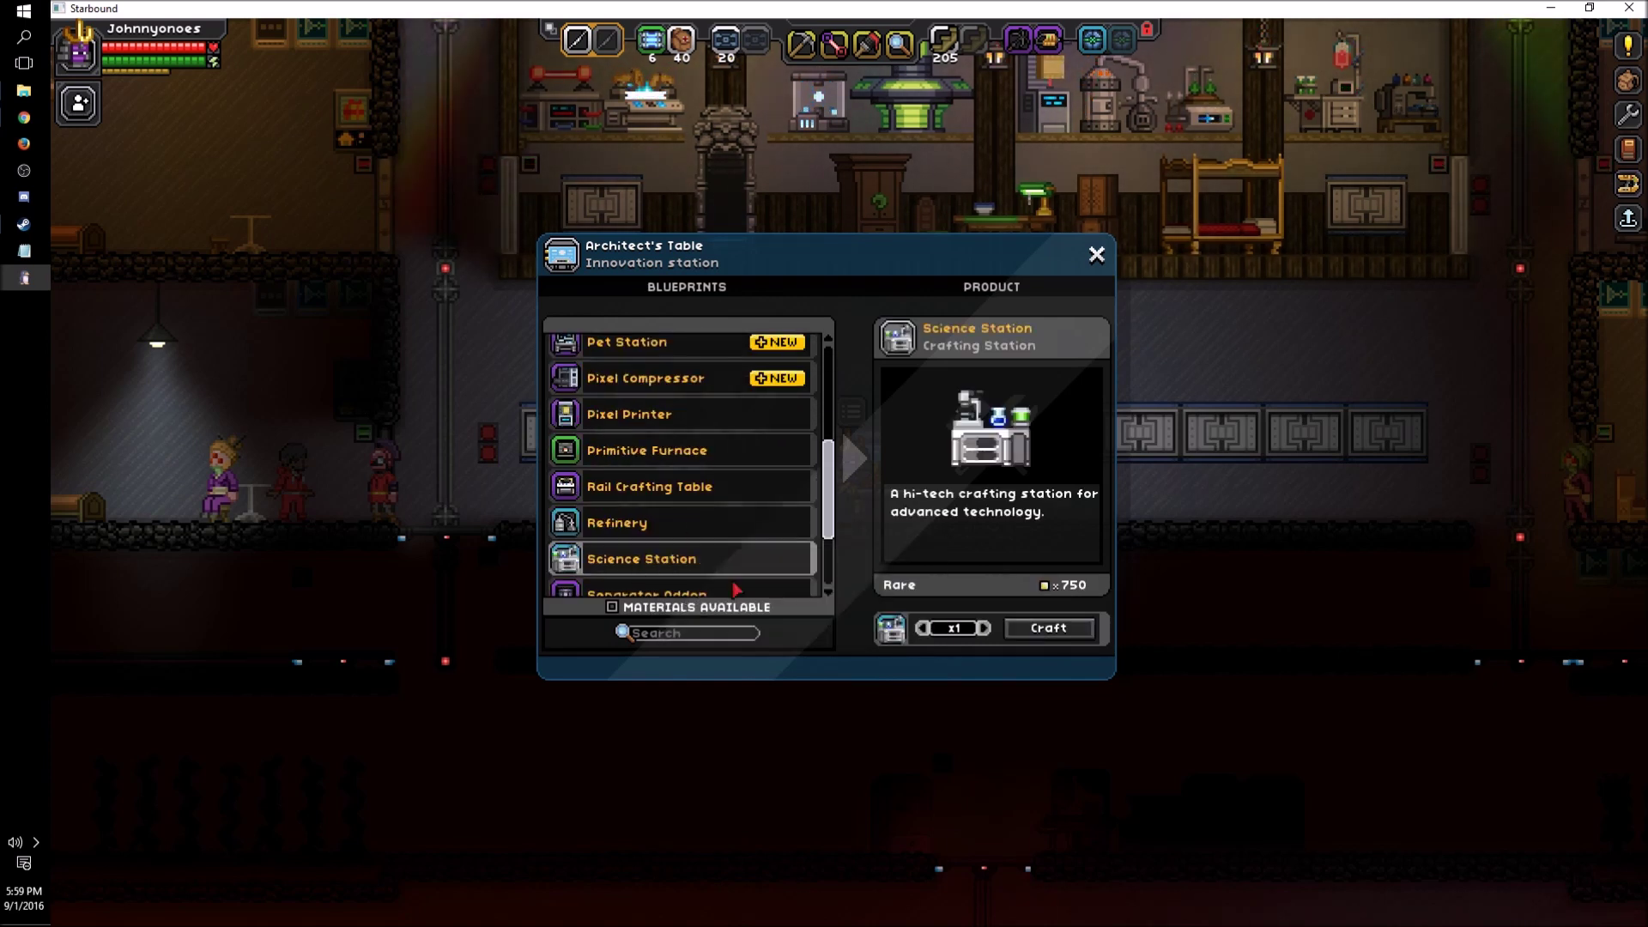
pyautogui.click(1062, 629)
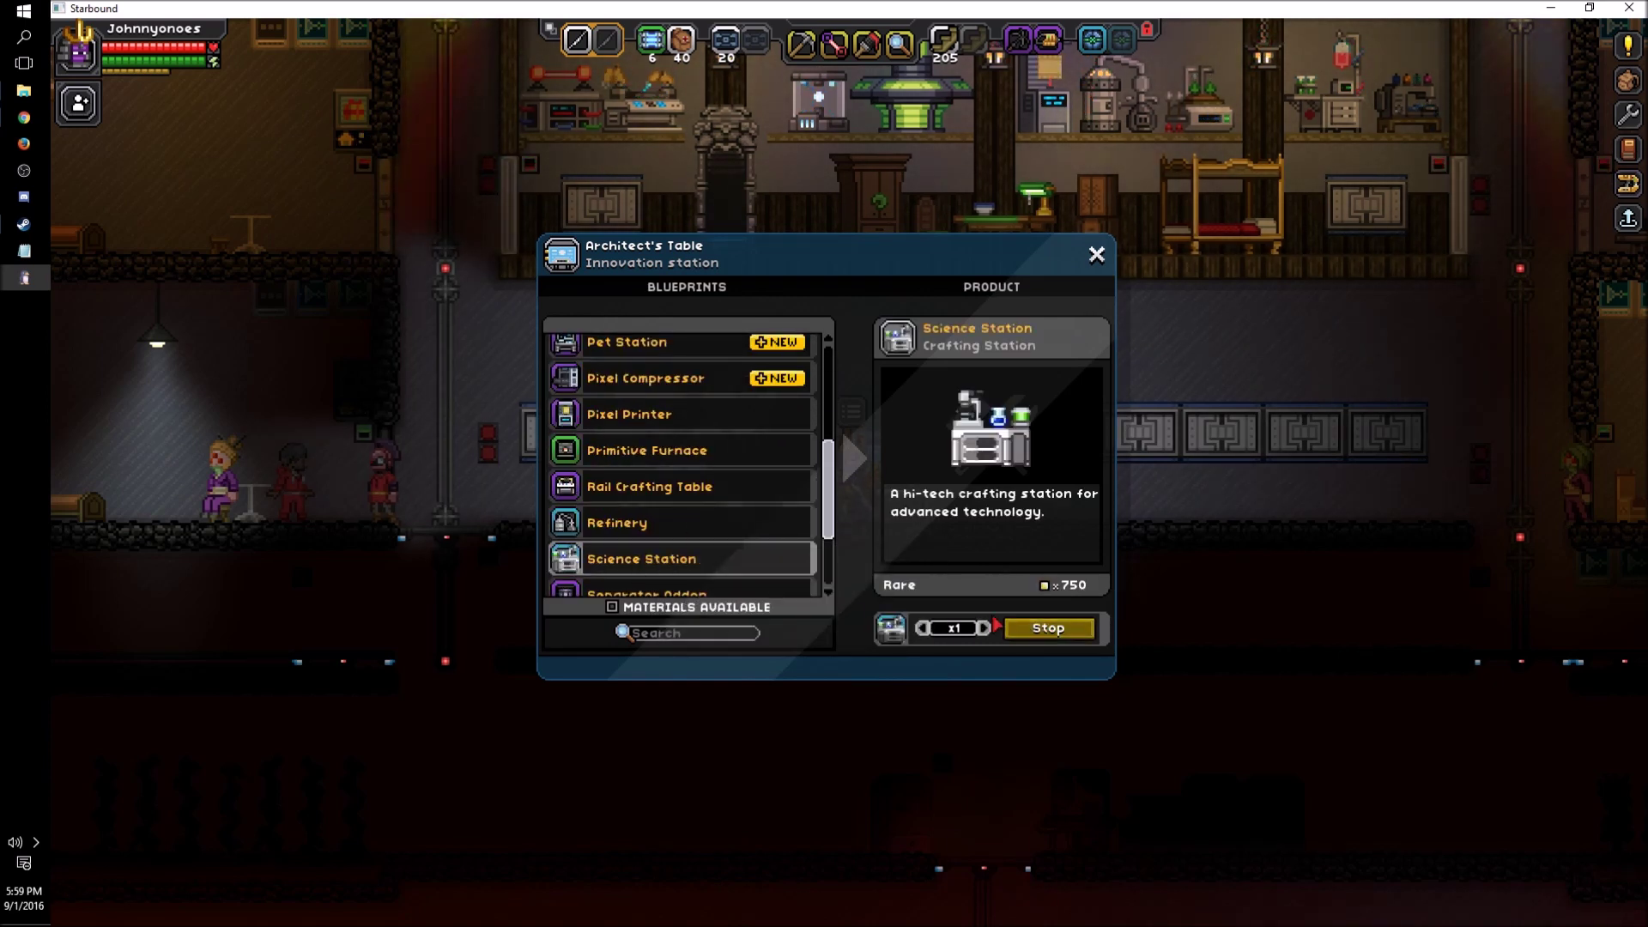
pyautogui.click(1099, 265)
# Step: Place the Science Station from the objects inventory beside the Architect's Table
pyautogui.press('i')
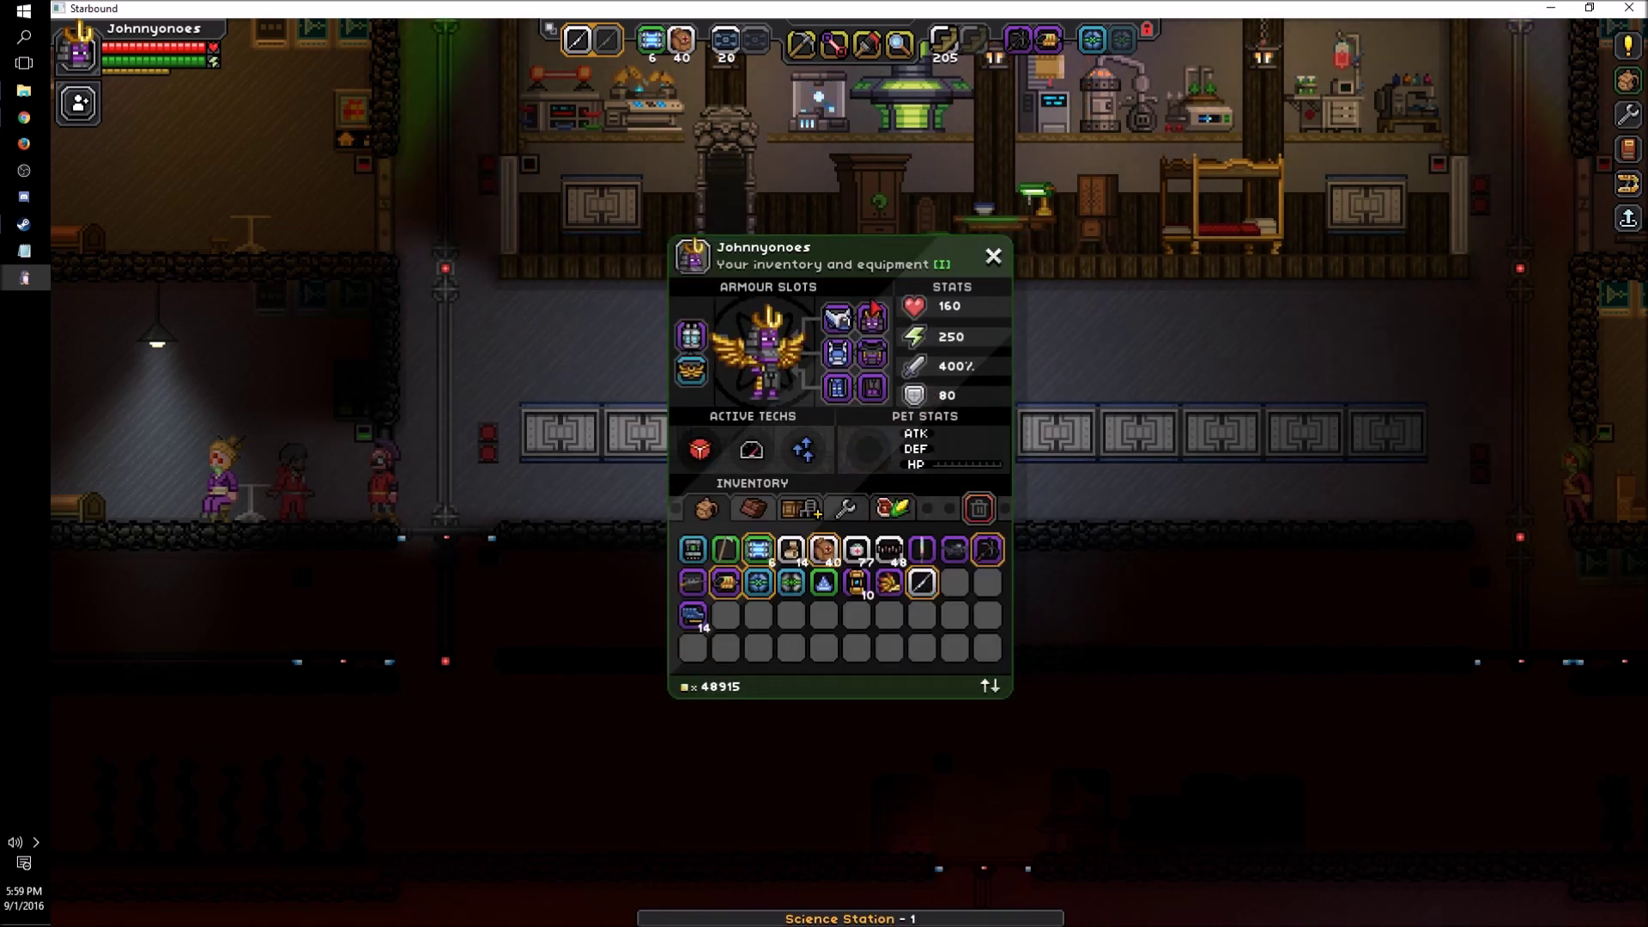
pyautogui.click(884, 489)
pyautogui.click(377, 498)
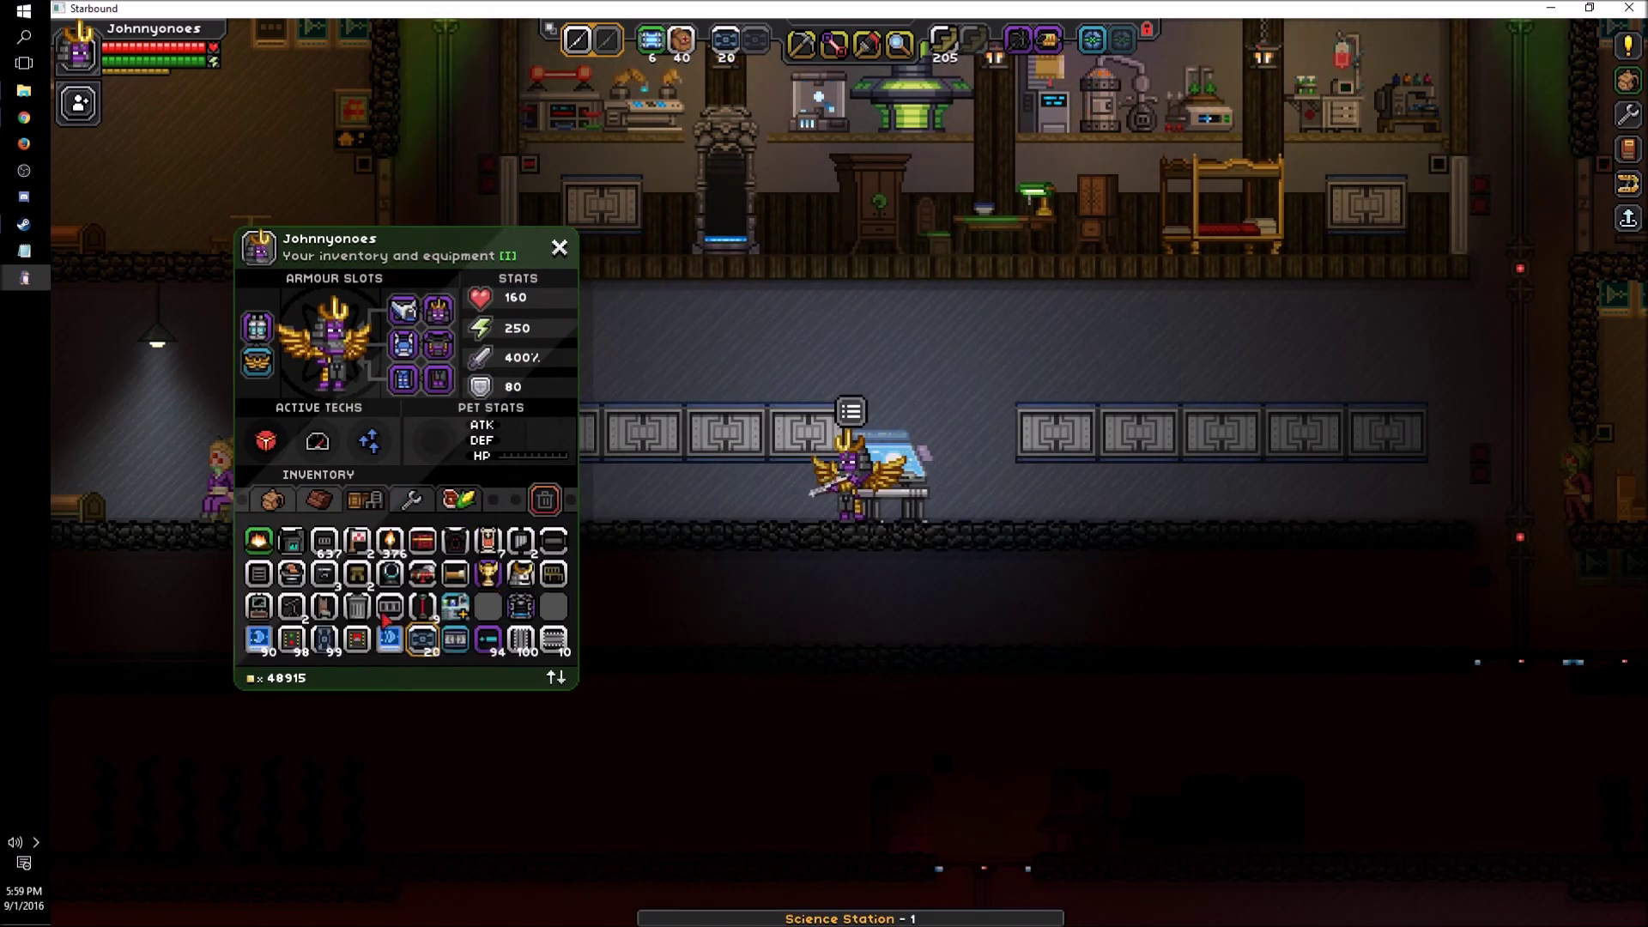
pyautogui.click(455, 606)
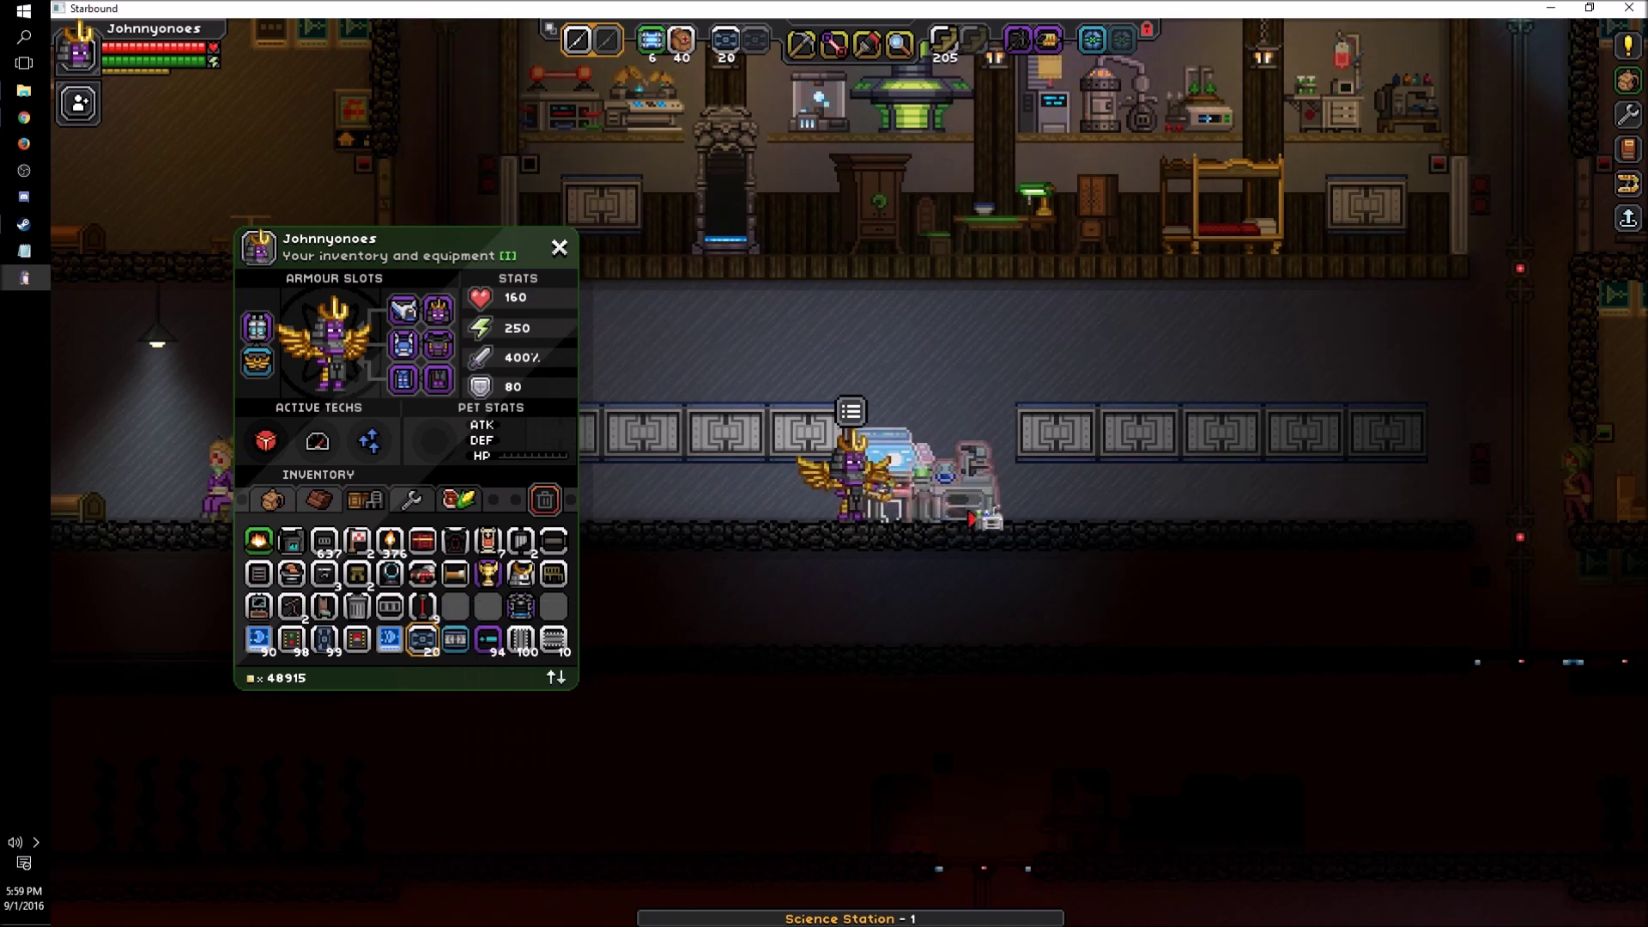
pyautogui.click(982, 515)
# Step: Use the Science Station to craft one Base in a box - quad
pyautogui.press('i')
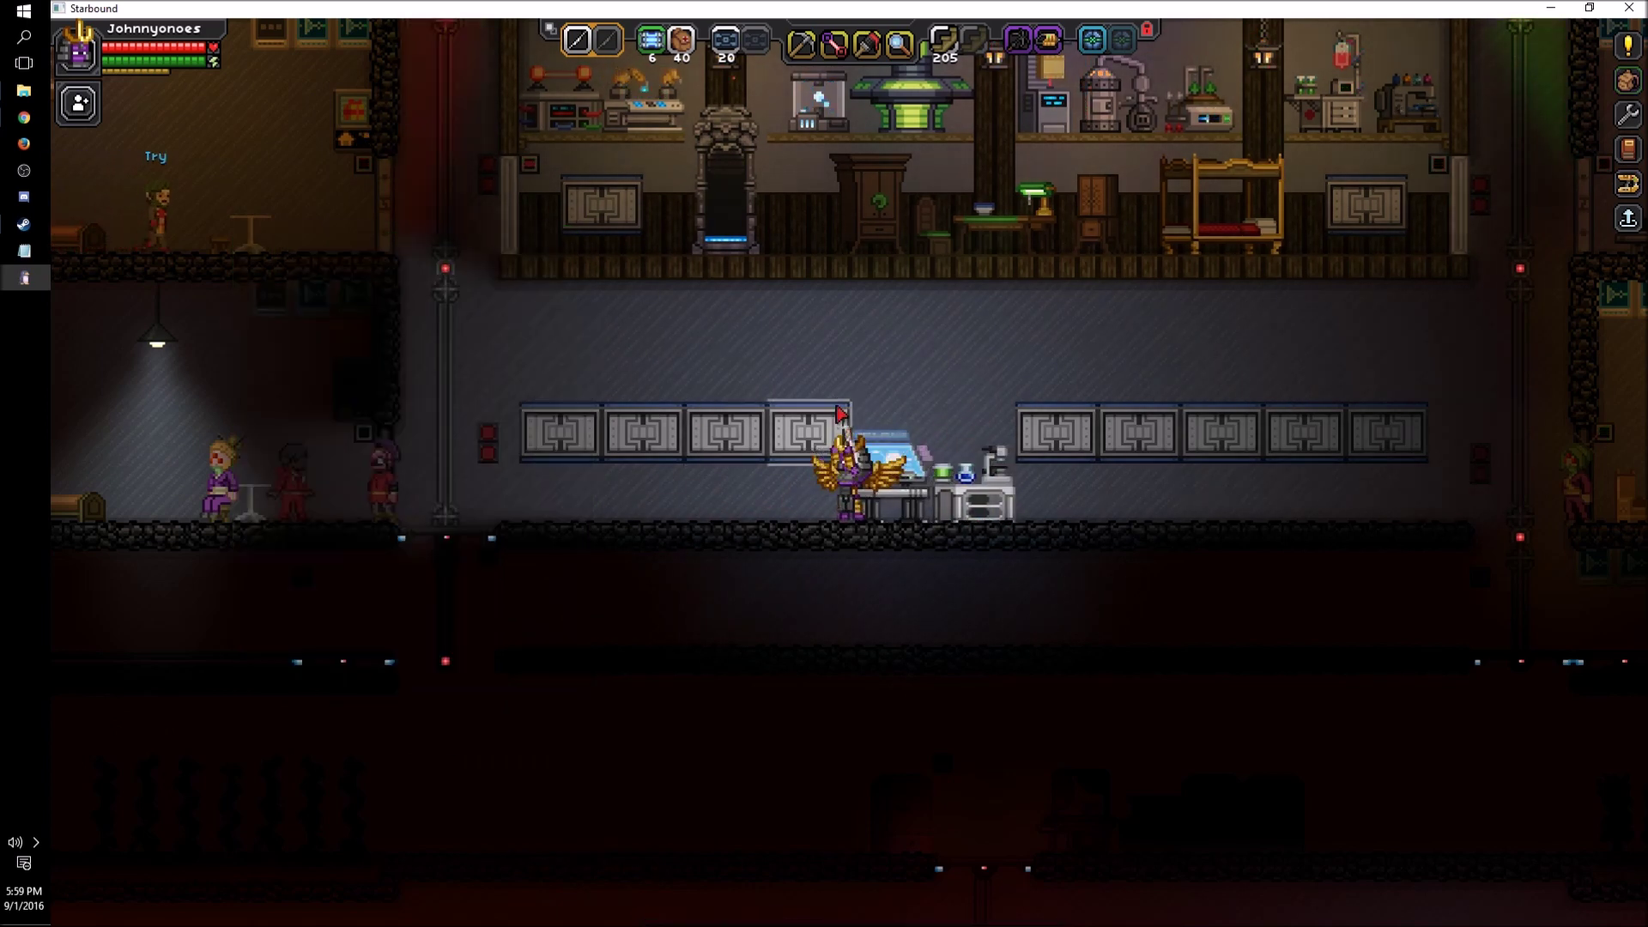
pyautogui.press('d')
pyautogui.press('e')
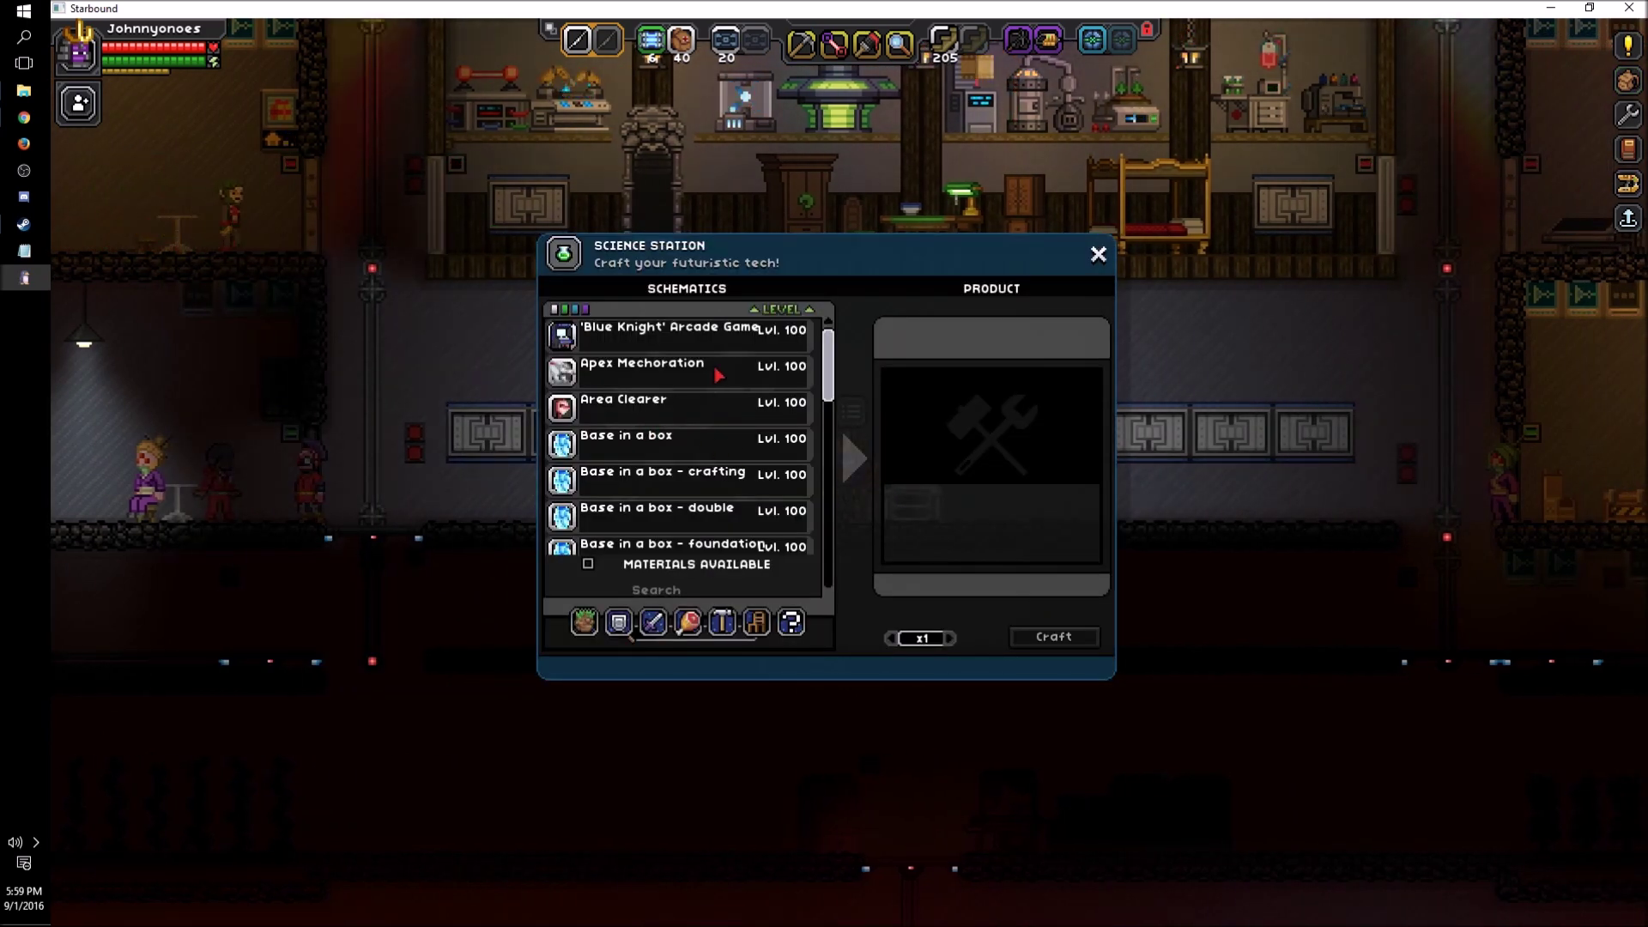
pyautogui.scroll(-3, 718, 371)
pyautogui.scroll(-4, 718, 371)
pyautogui.scroll(3, 686, 412)
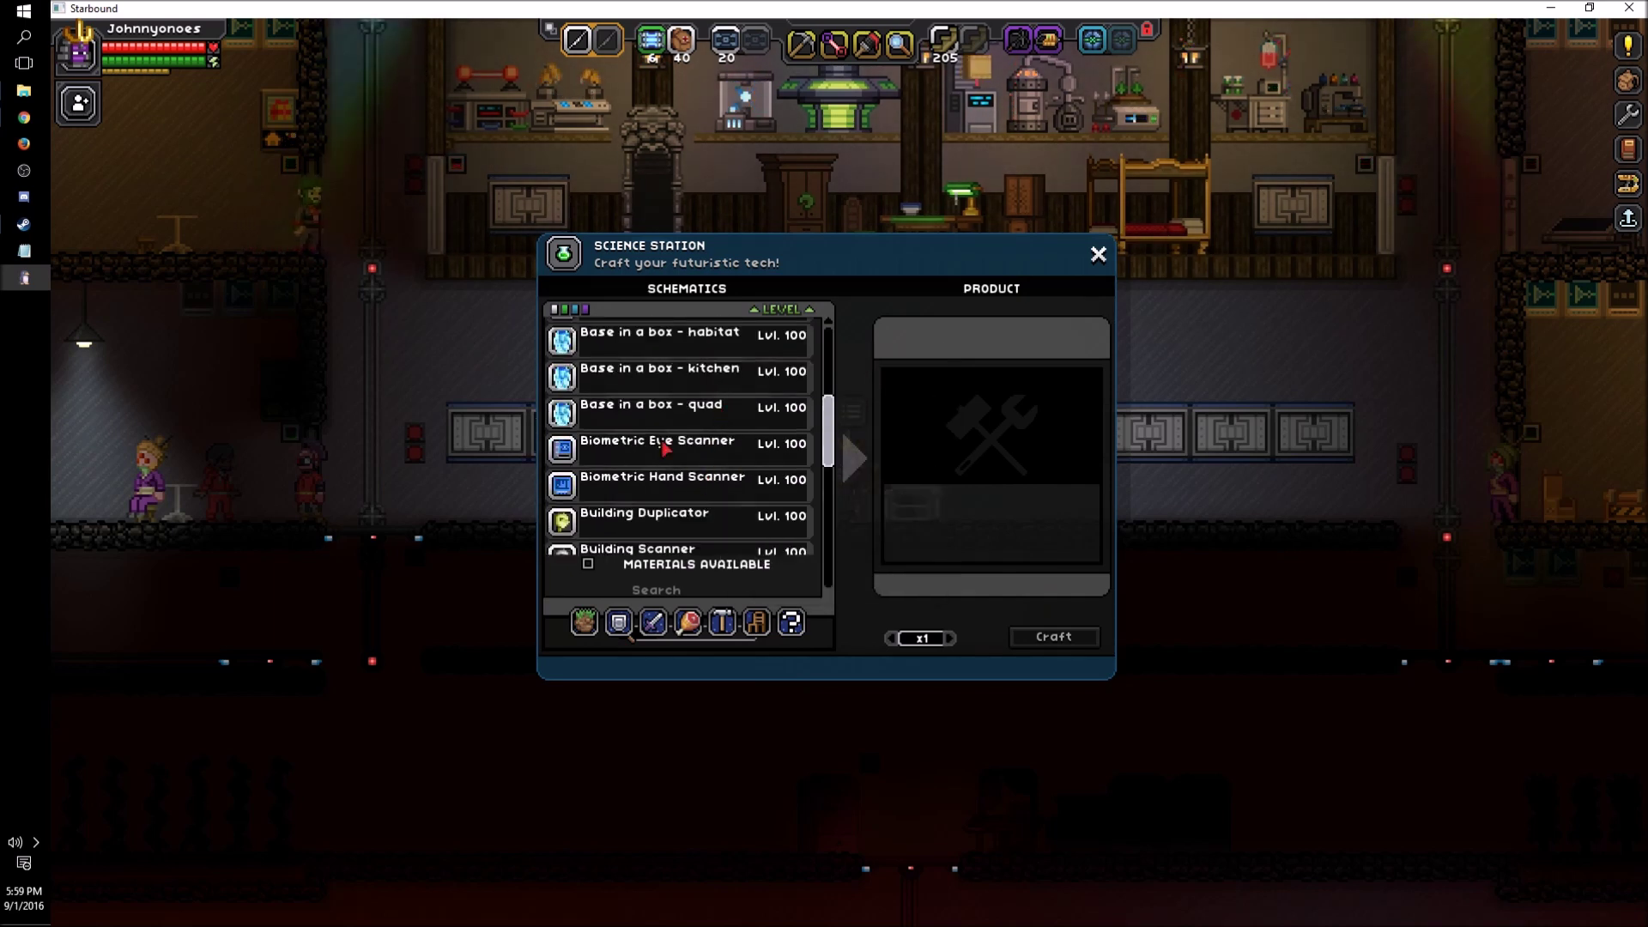
pyautogui.click(632, 420)
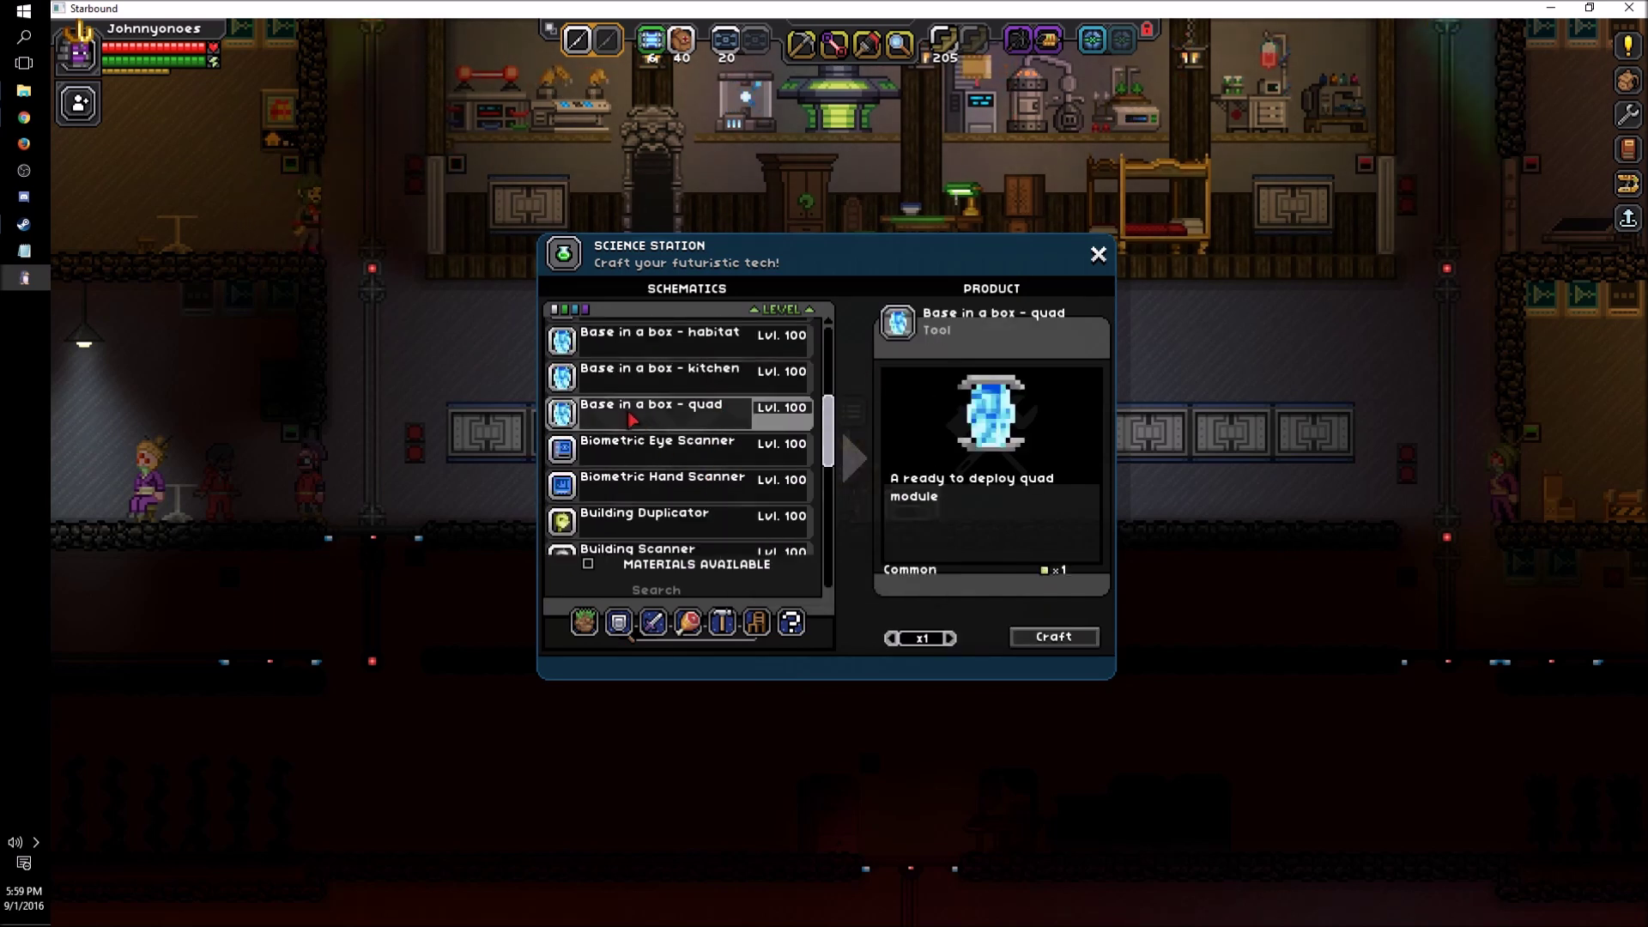
pyautogui.click(1054, 636)
pyautogui.press('Escape')
pyautogui.press('a')
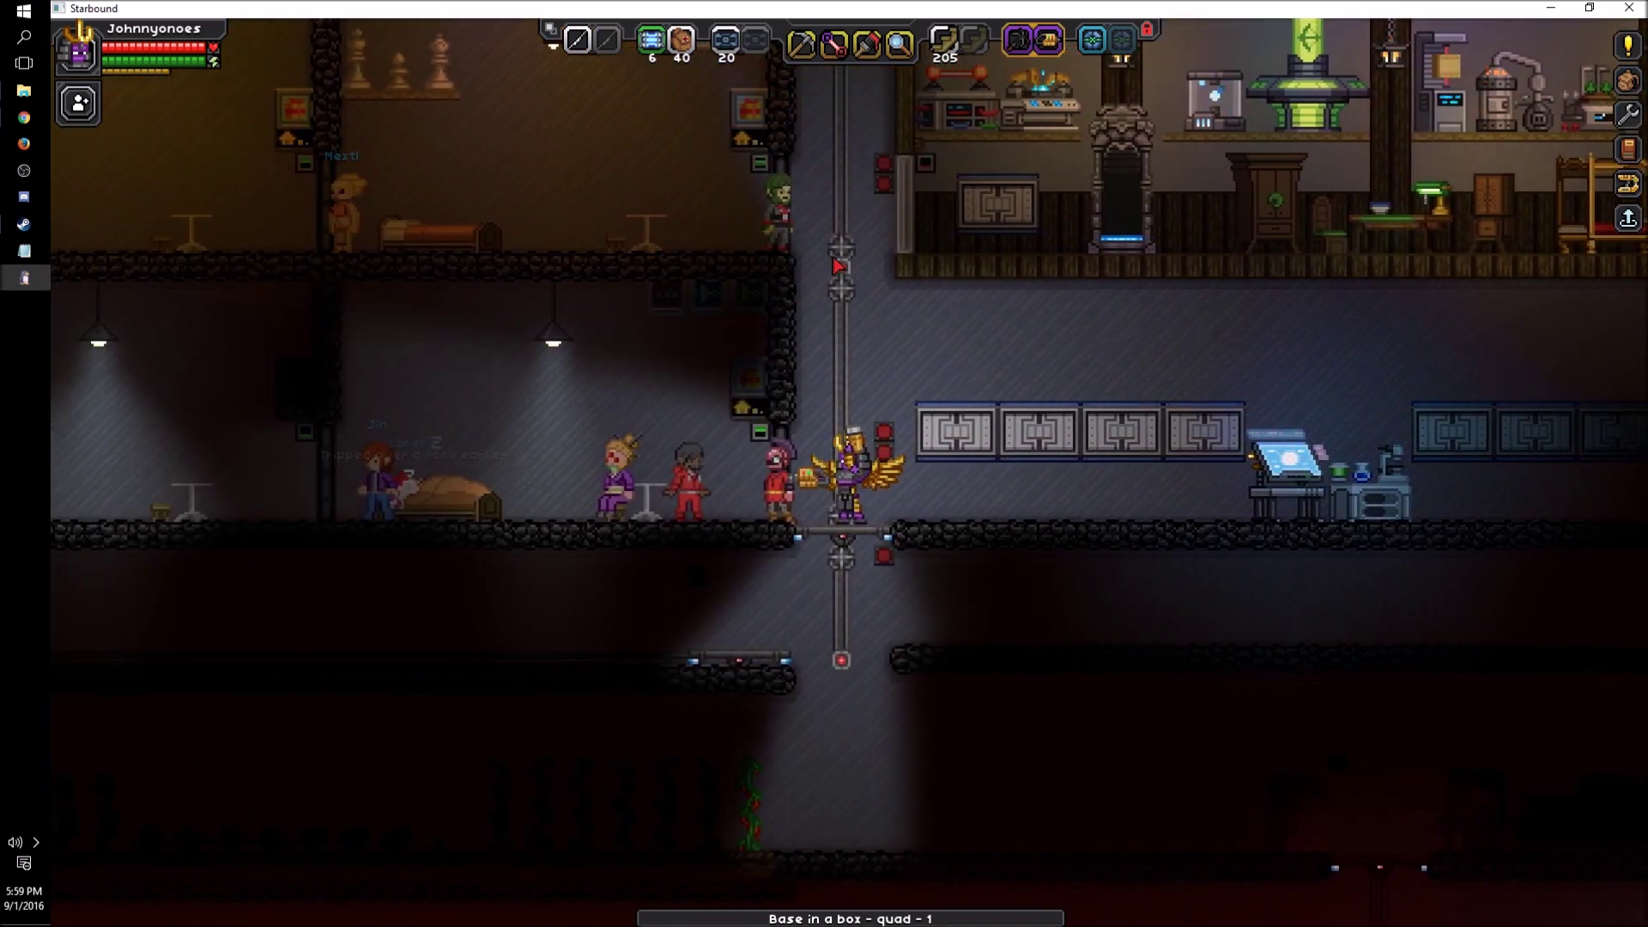
# Step: Climb out of the room and drop the Base in a box - quad on the ground to deploy it
pyautogui.press('space')
pyautogui.press('space')
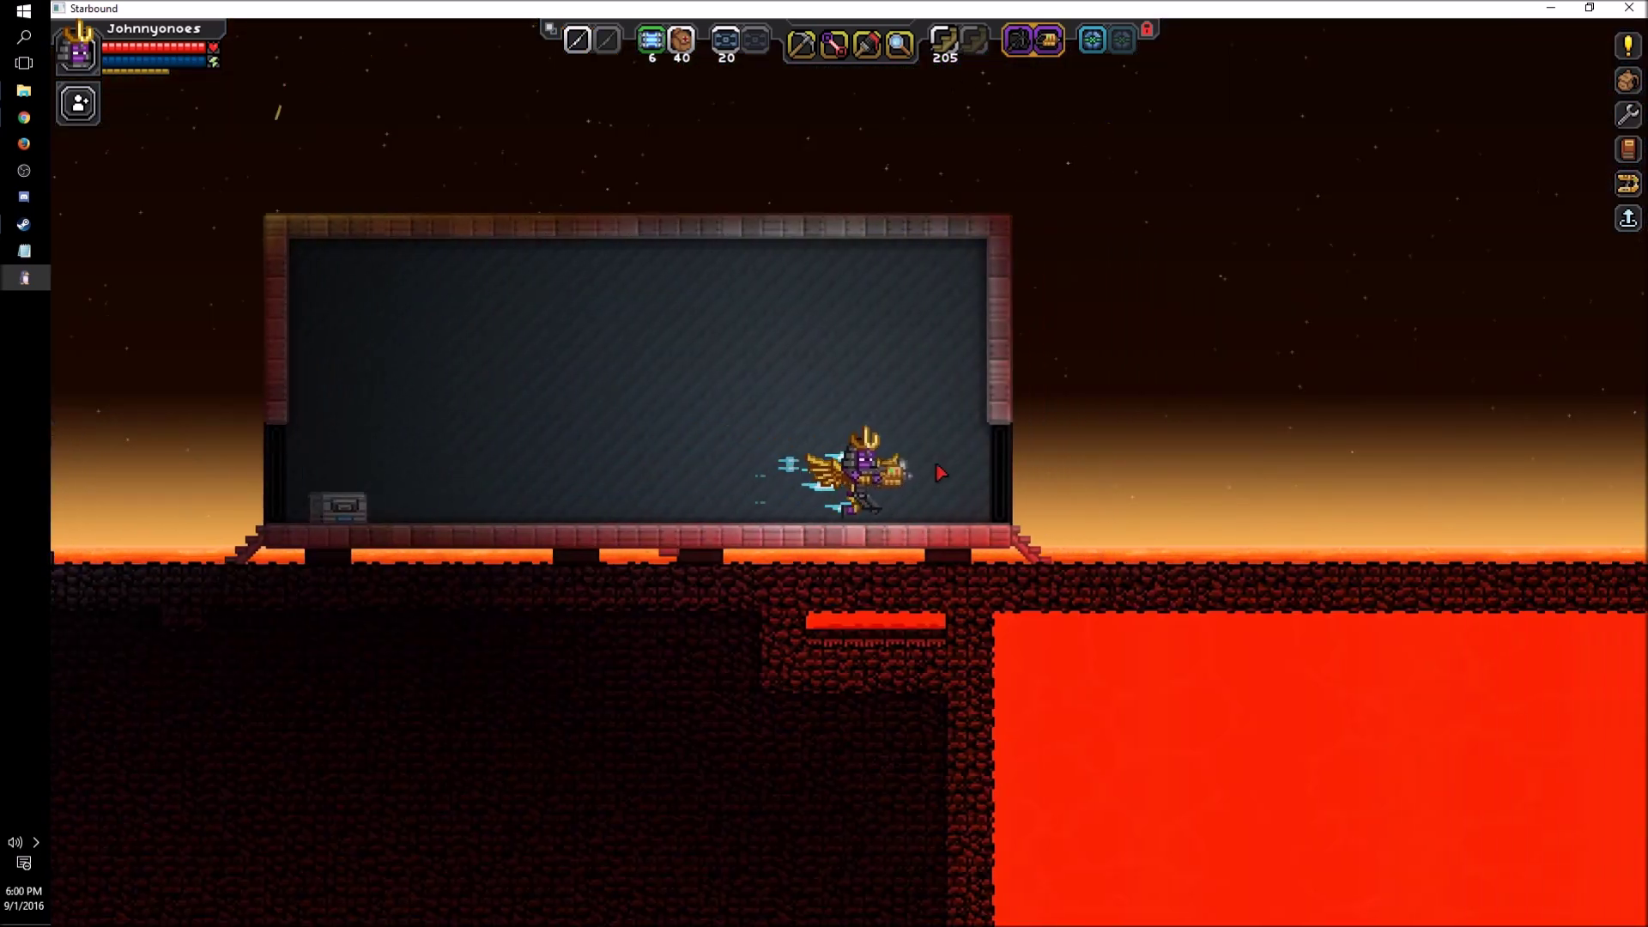
pyautogui.press('i')
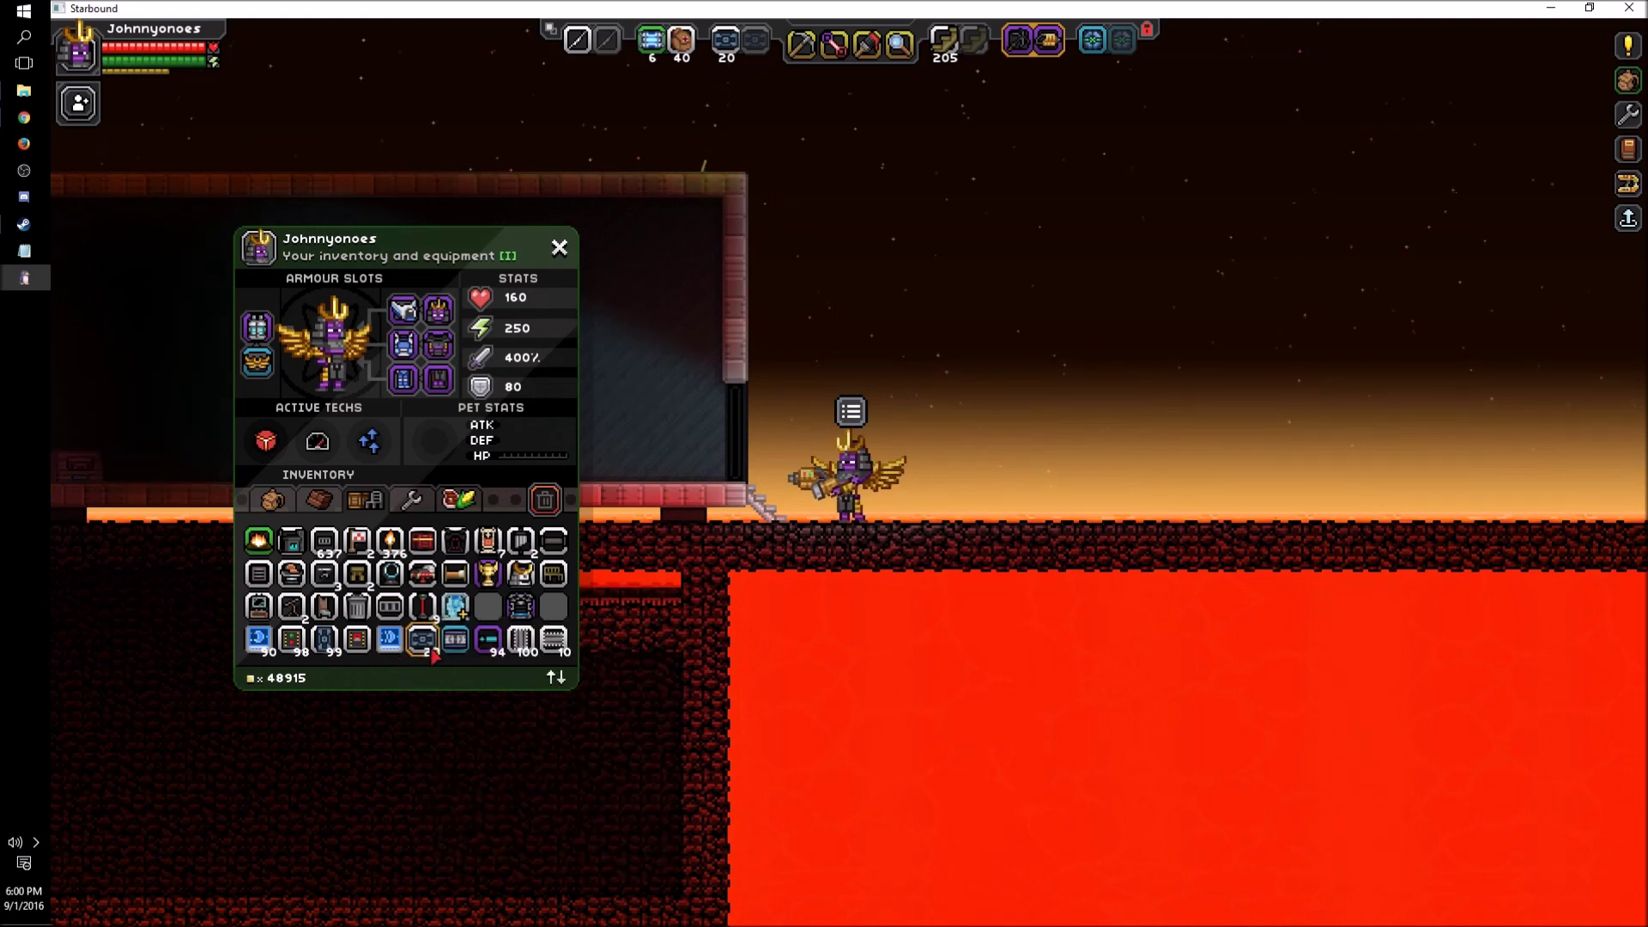
pyautogui.click(455, 607)
pyautogui.click(896, 515)
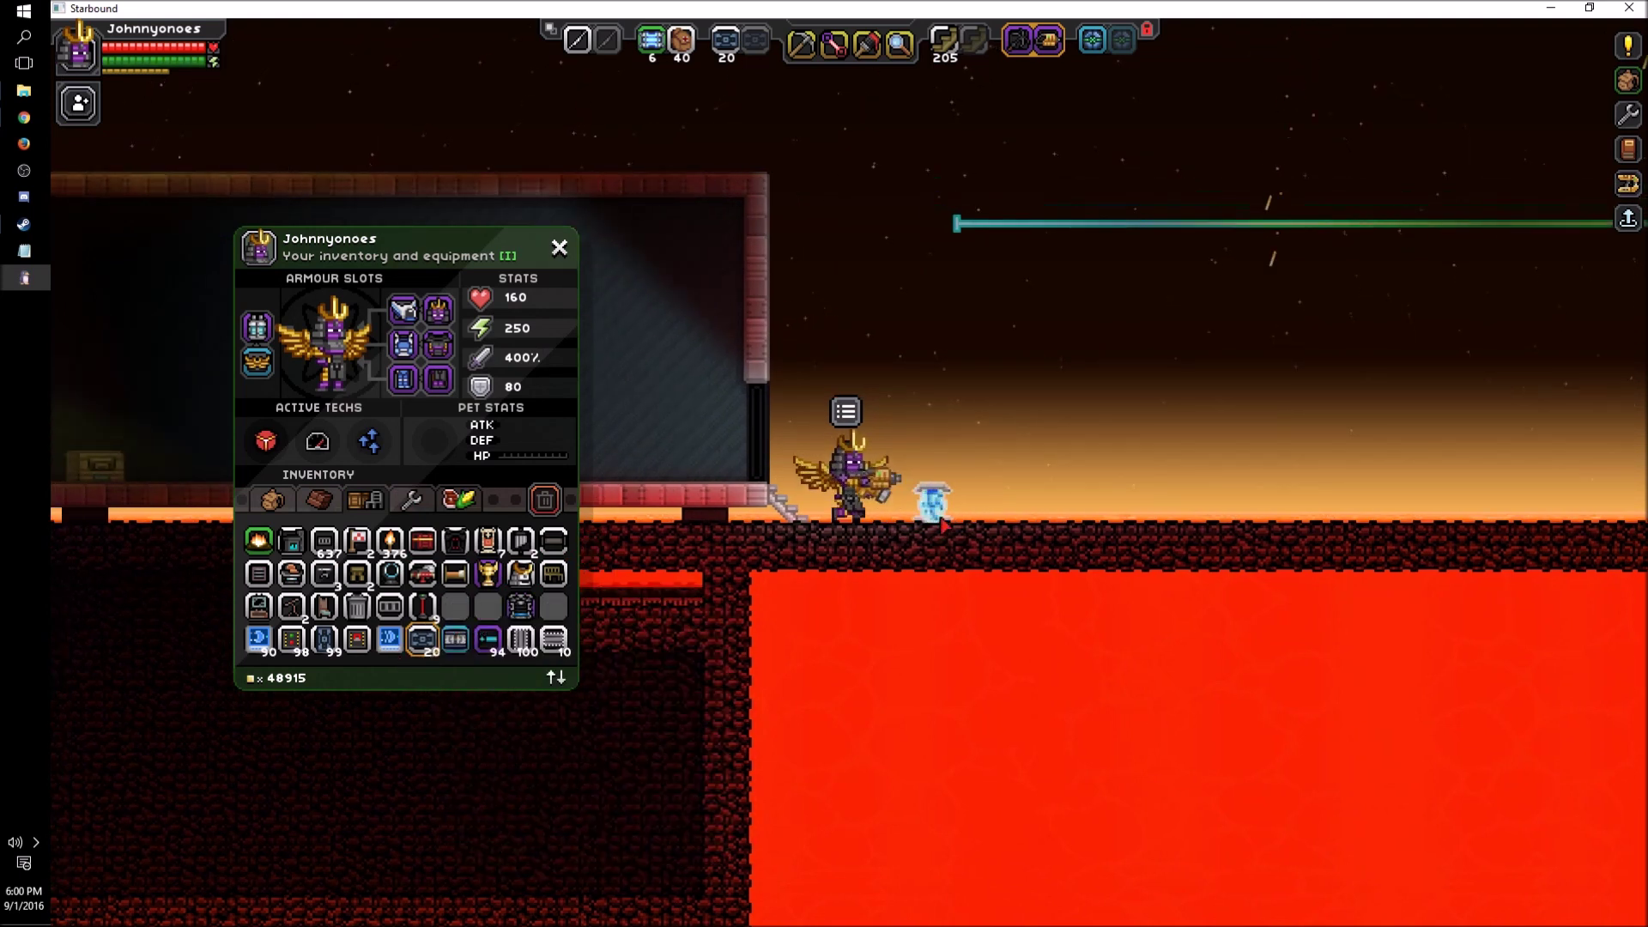
# Step: Walk into the new building's doorway, then jump up onto its roof
pyautogui.press('d')
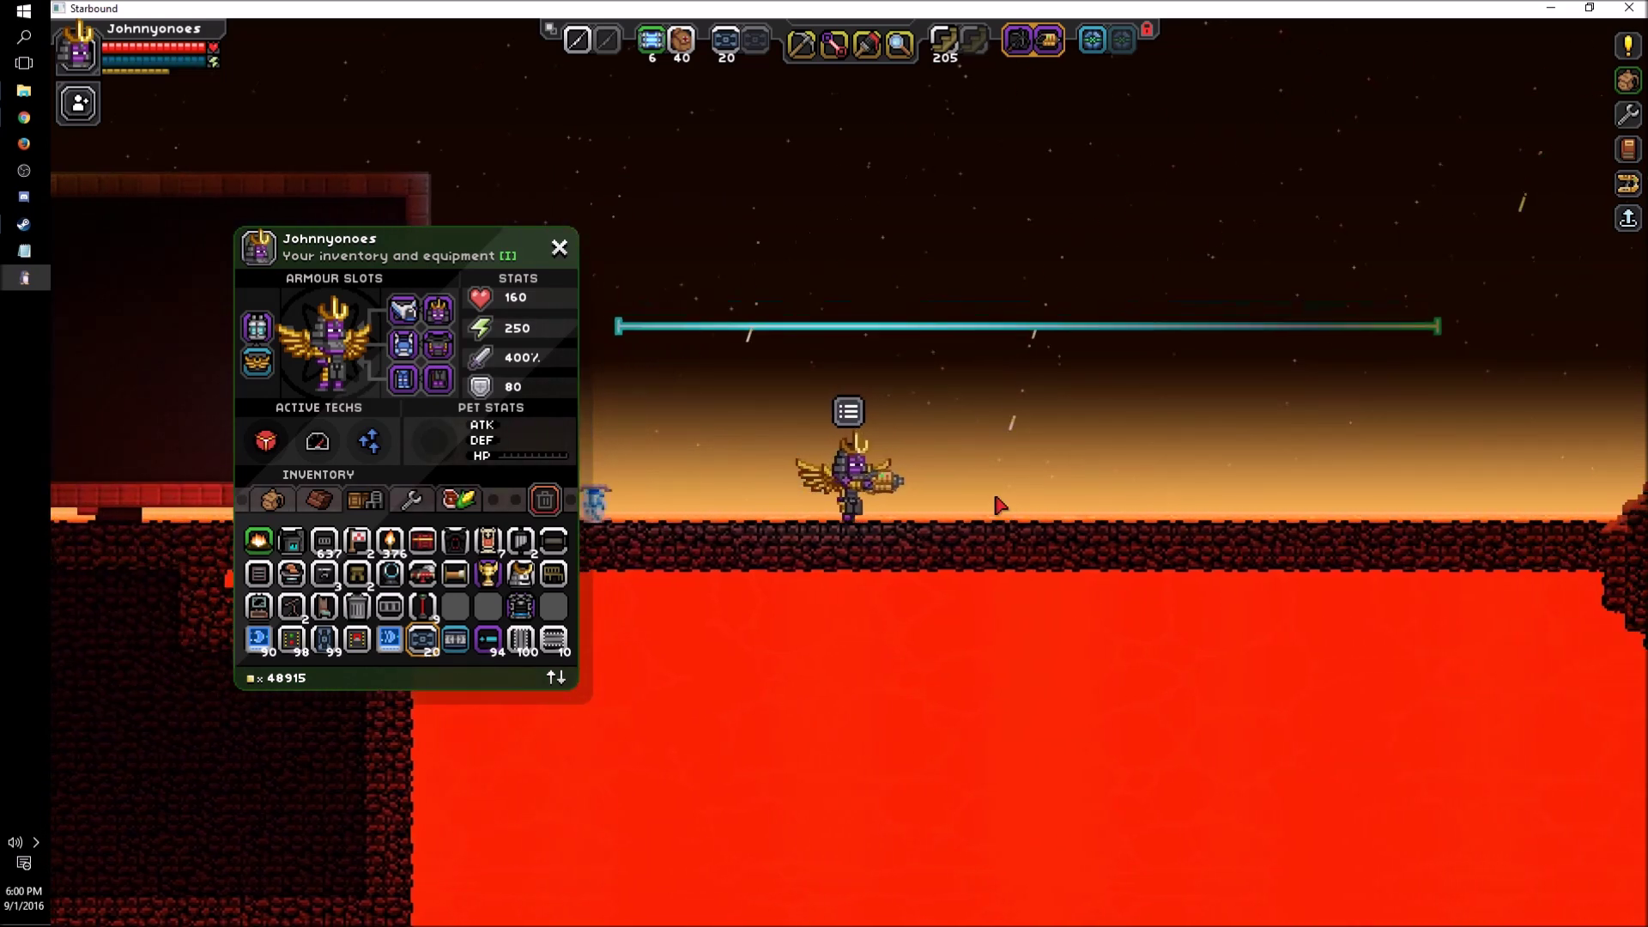
pyautogui.press('a')
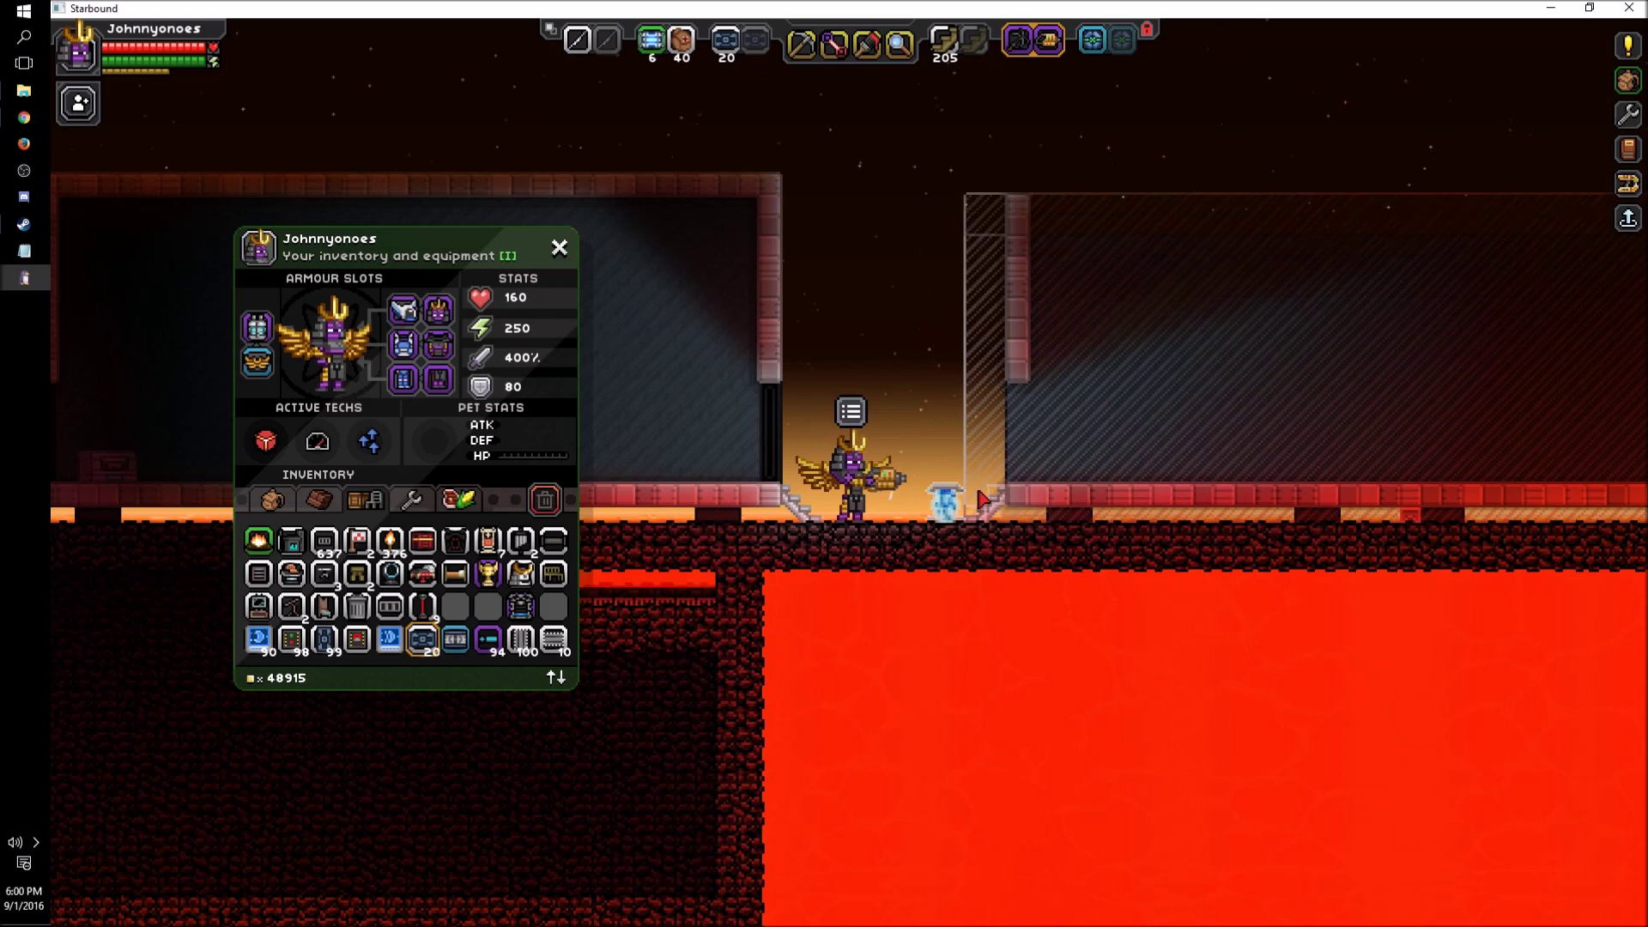
pyautogui.press('d')
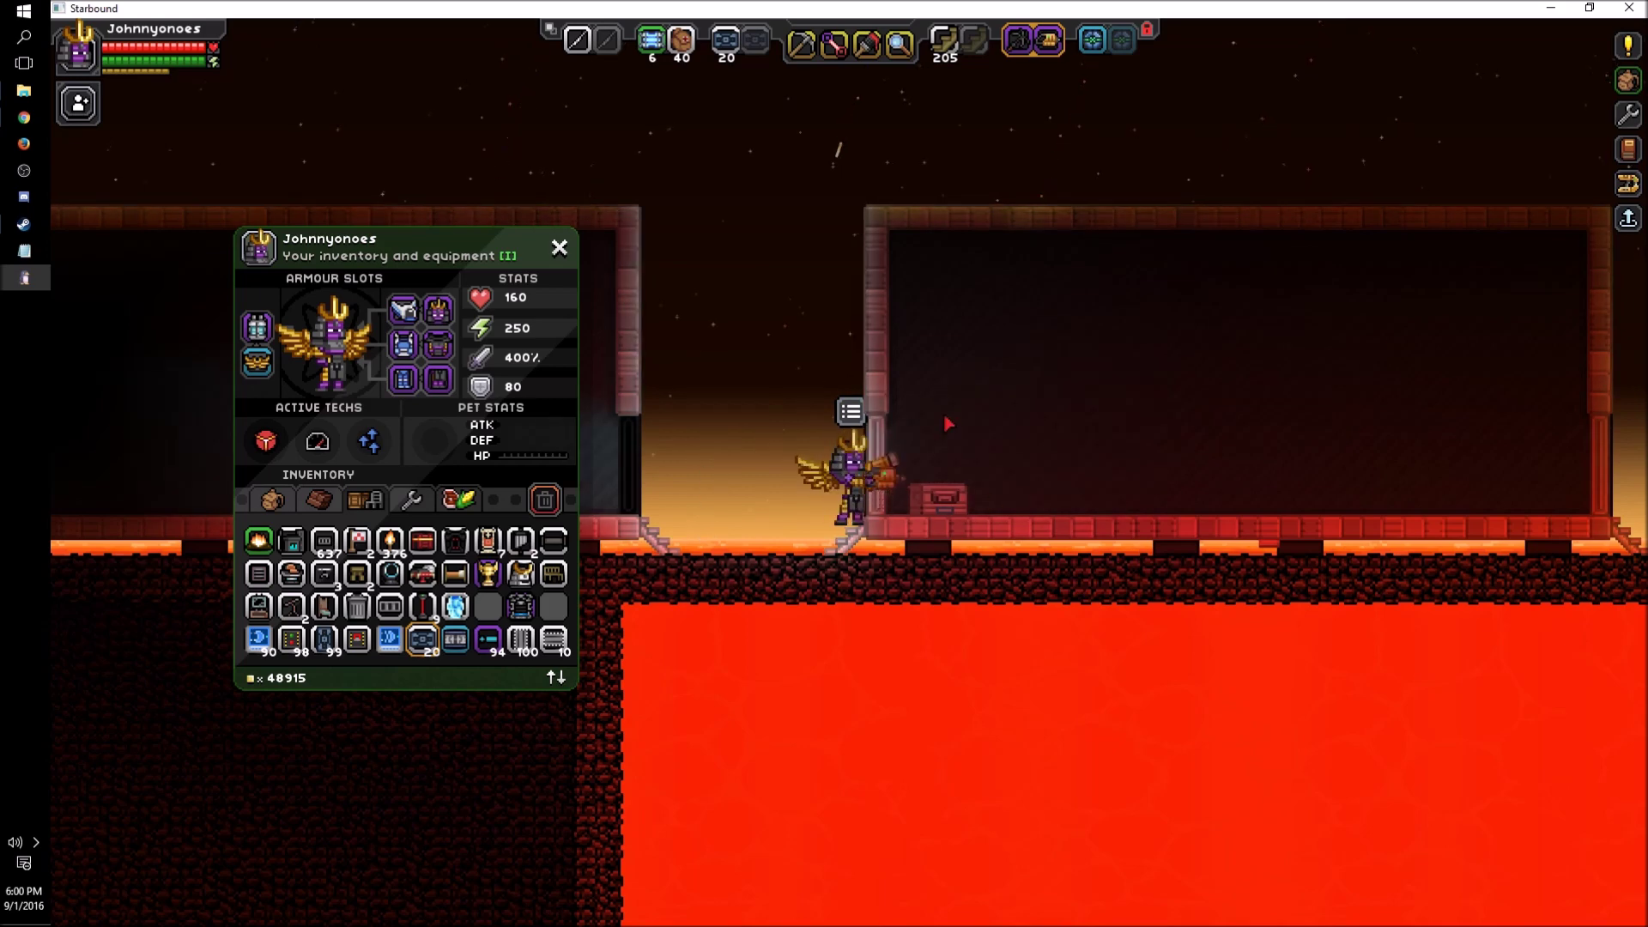
pyautogui.press('space')
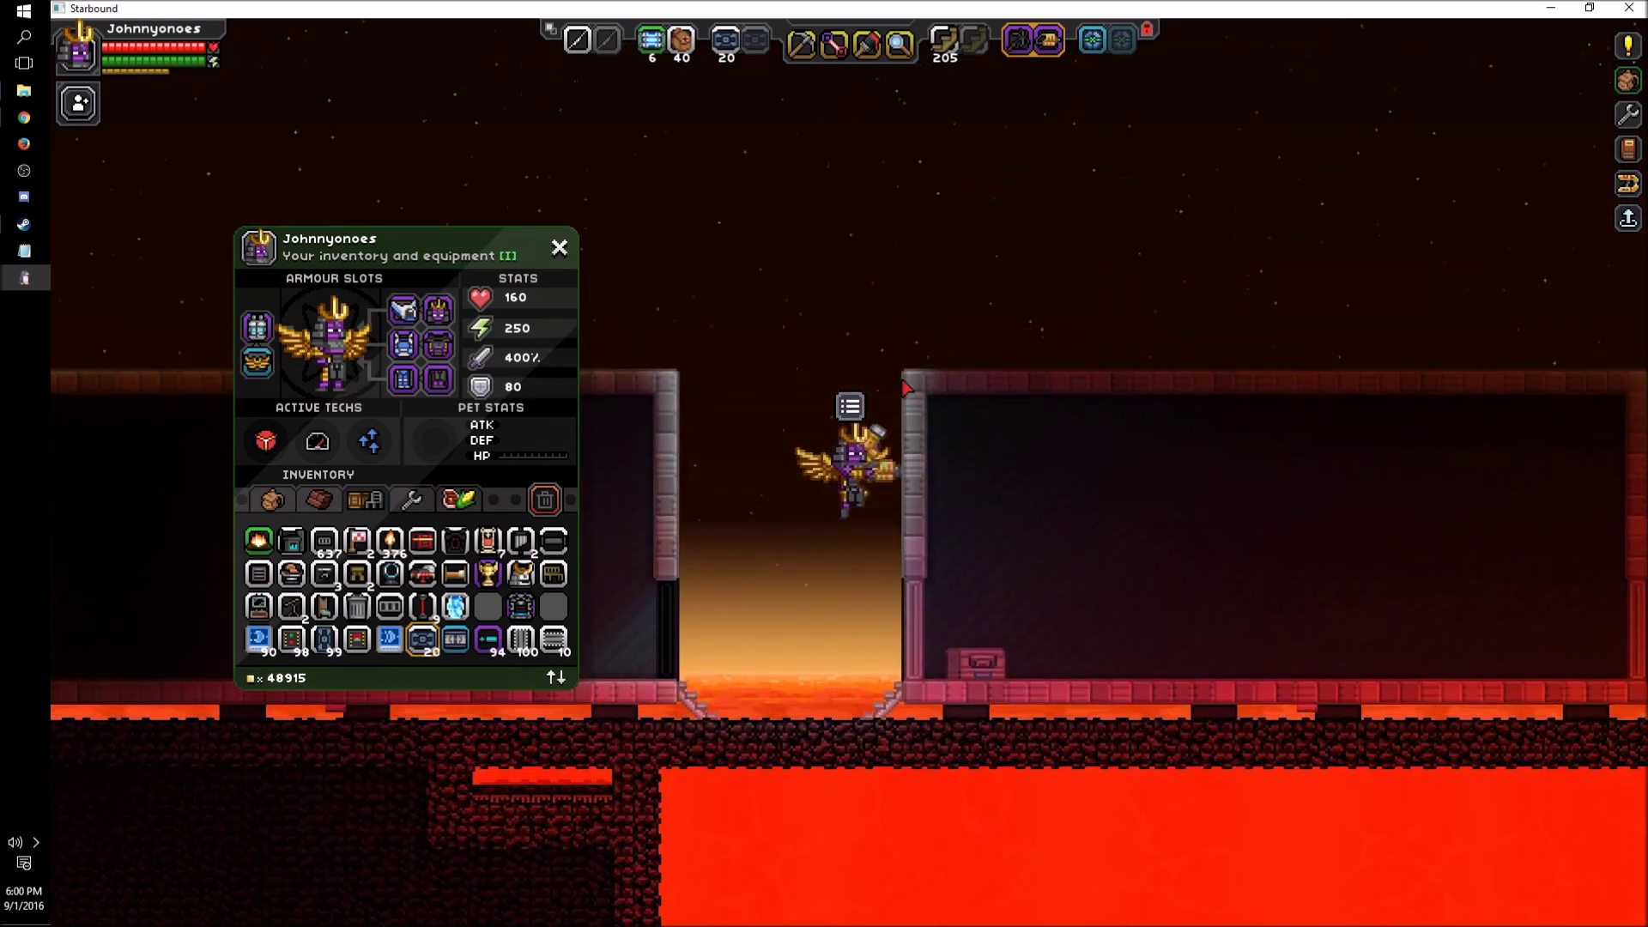
pyautogui.press('d')
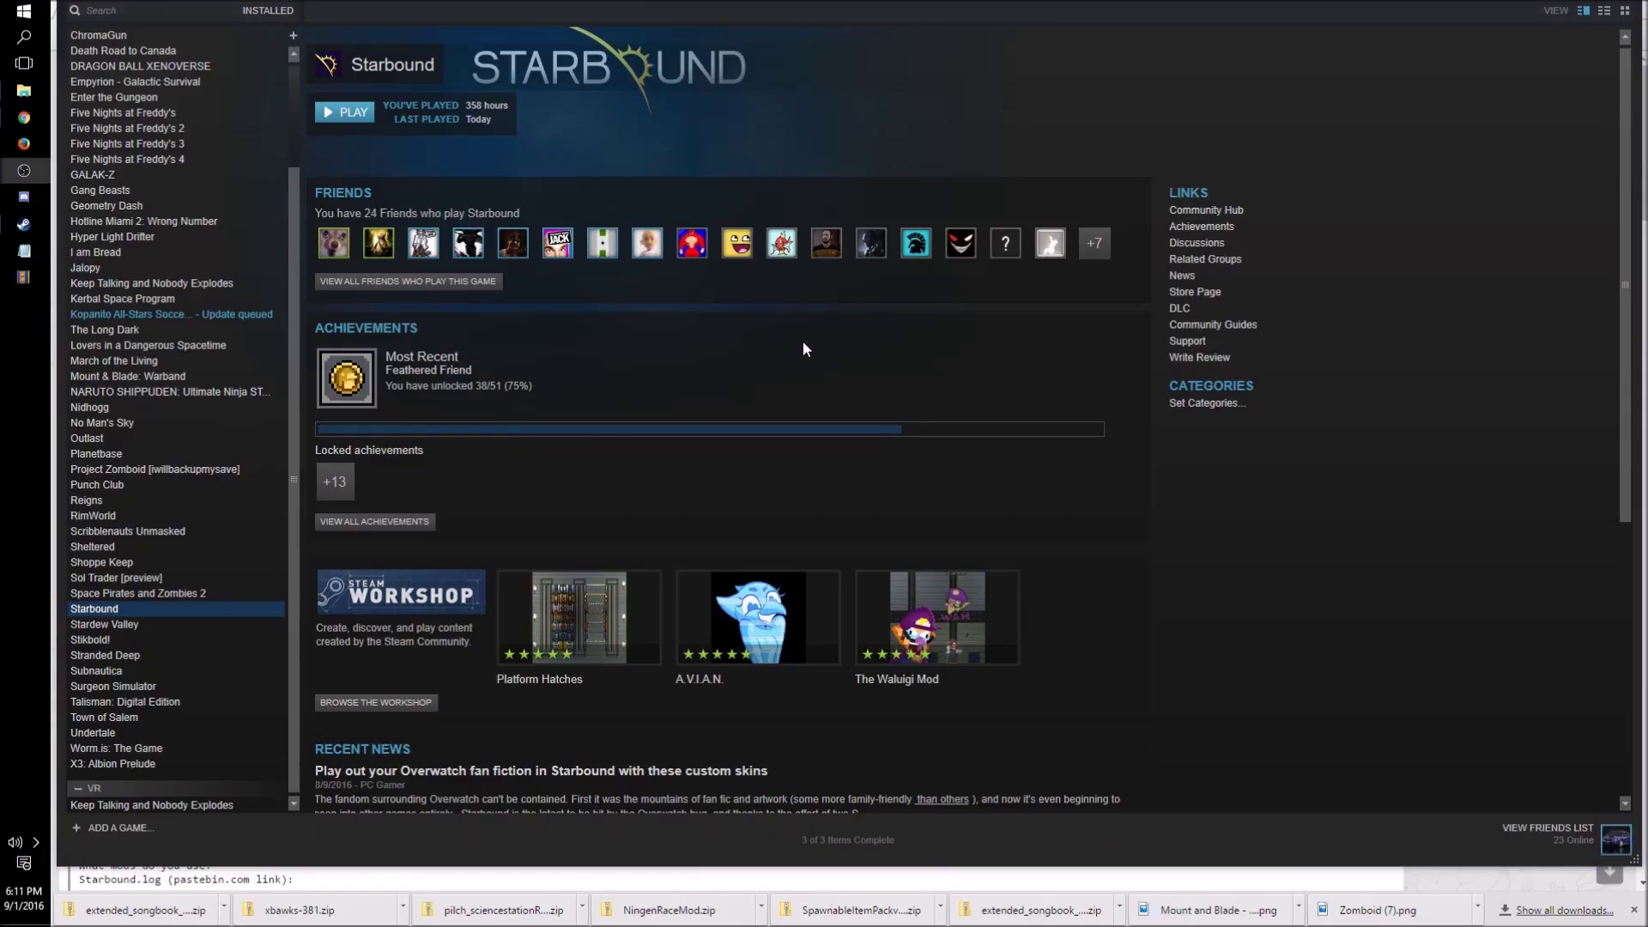
# Step: Open the XS Mechs - Vehicle Edition page from the Starbound Workshop's most subscribed mods
pyautogui.scroll(-2, 858, 386)
pyautogui.scroll(2, 686, 378)
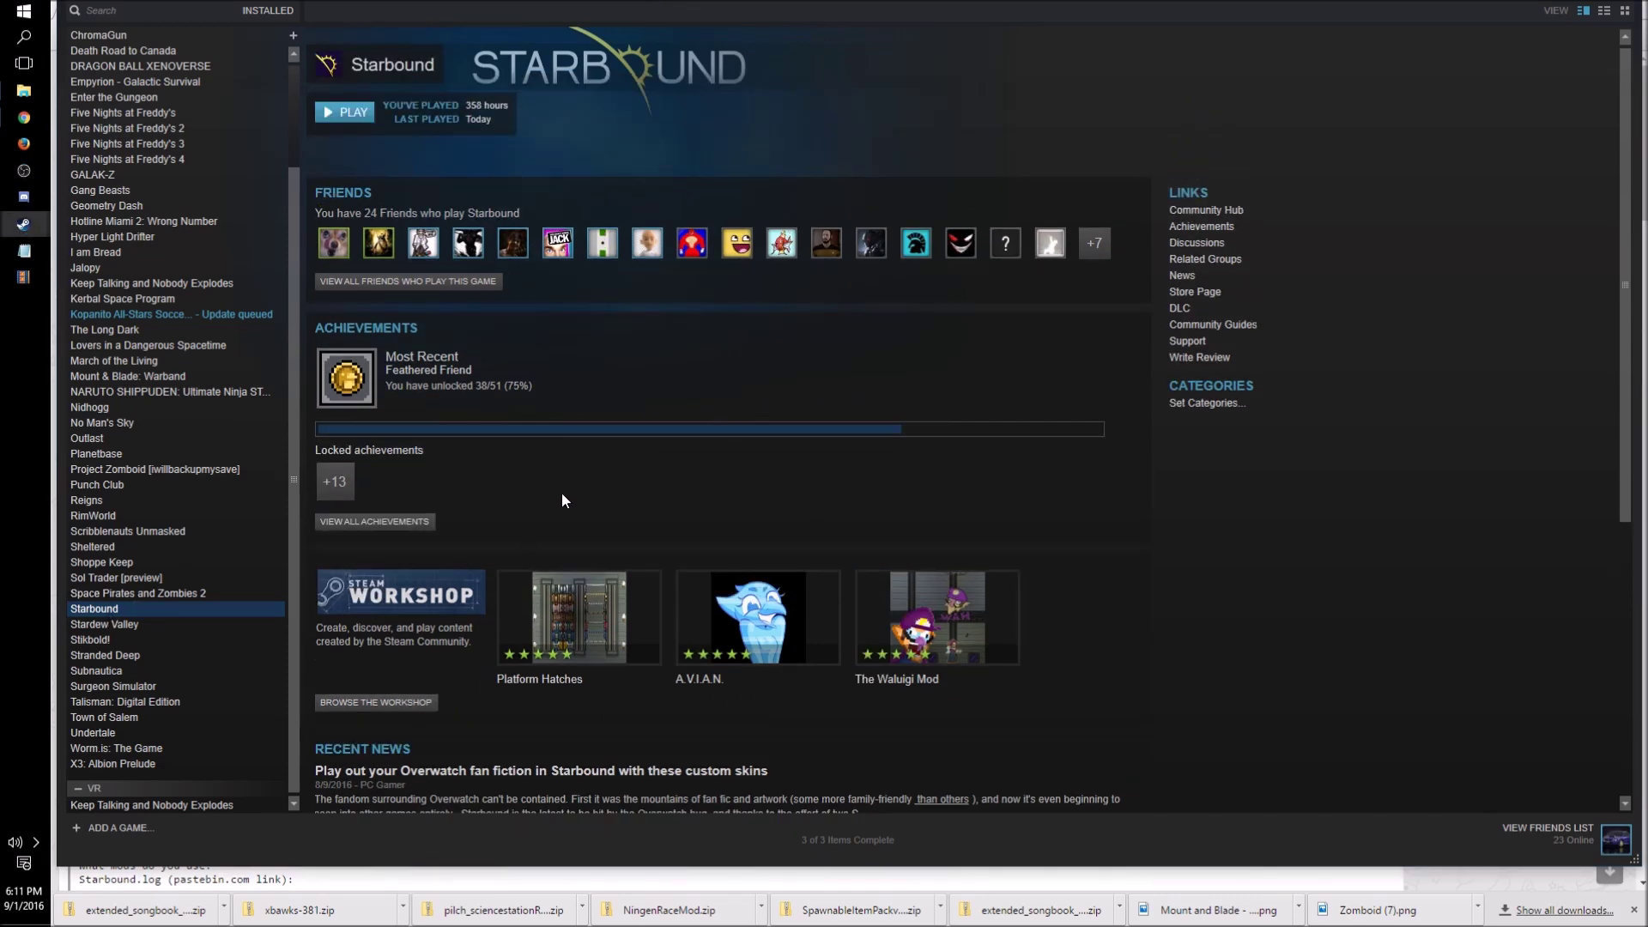
pyautogui.click(395, 702)
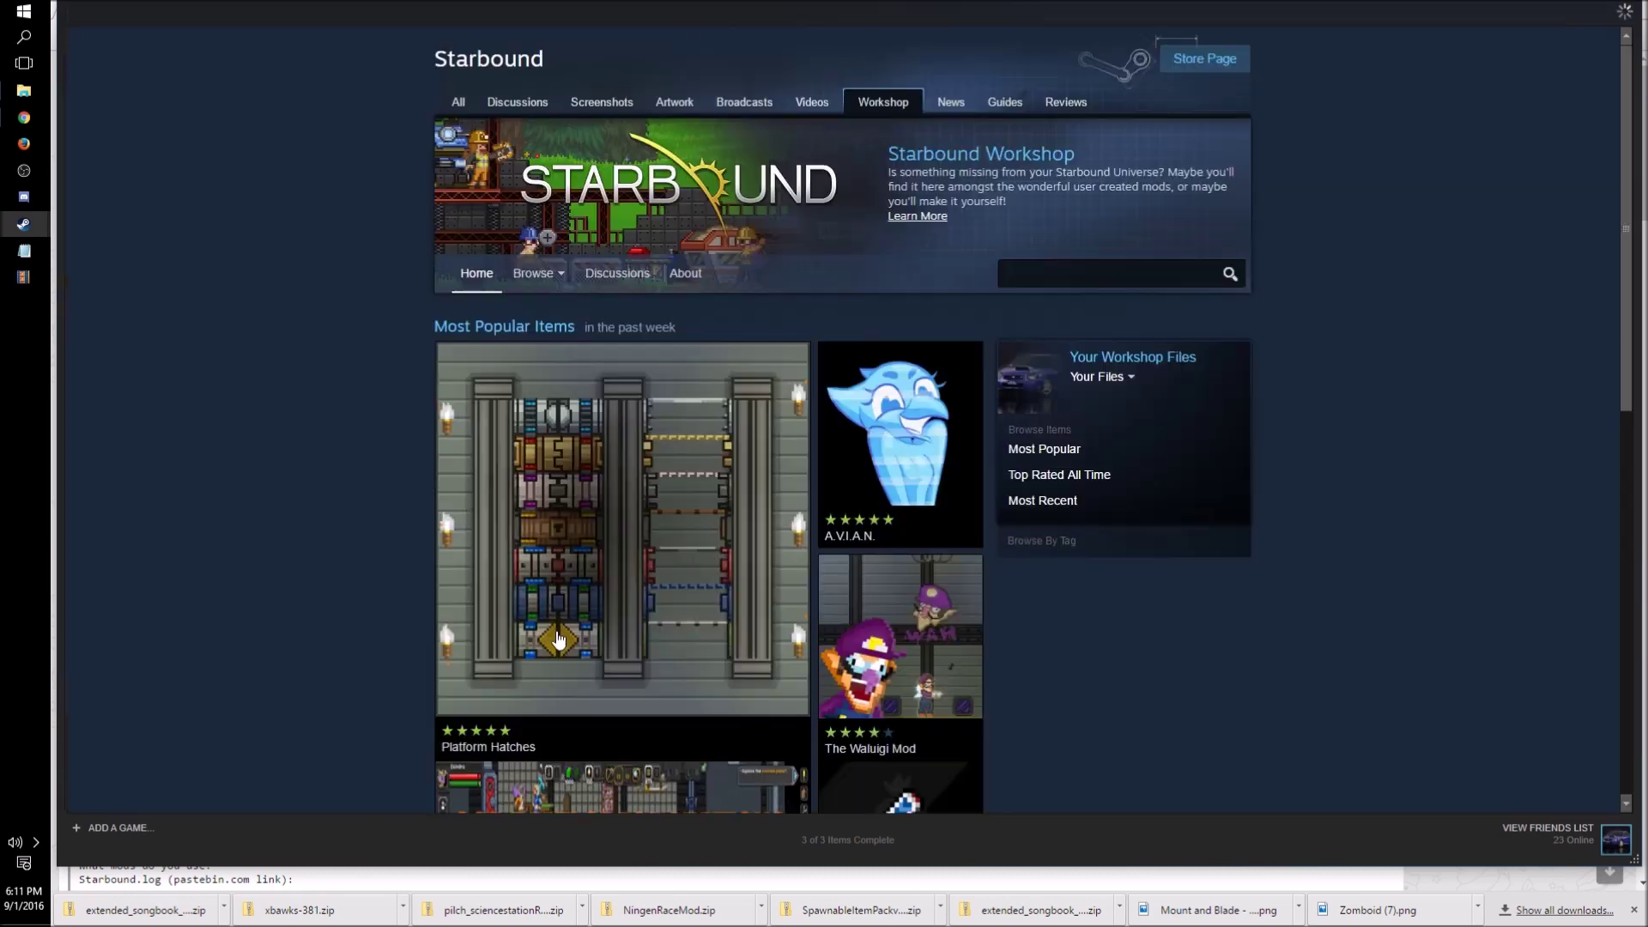
pyautogui.scroll(-2, 345, 436)
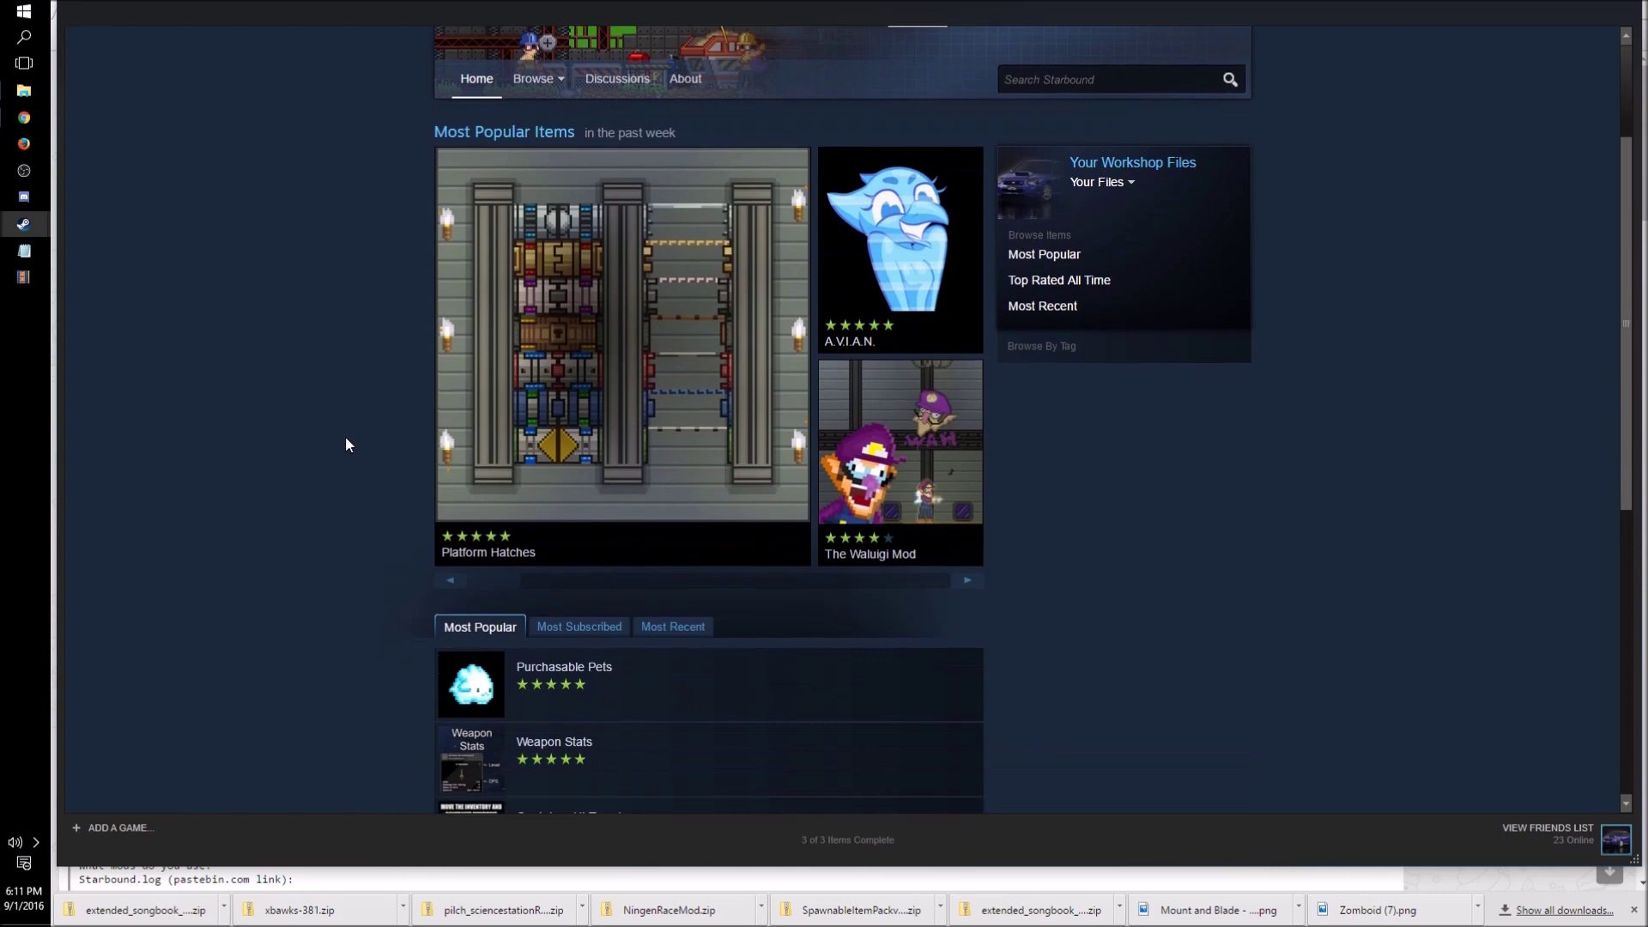
pyautogui.scroll(-2, 345, 436)
pyautogui.moveTo(610, 466)
pyautogui.click(577, 392)
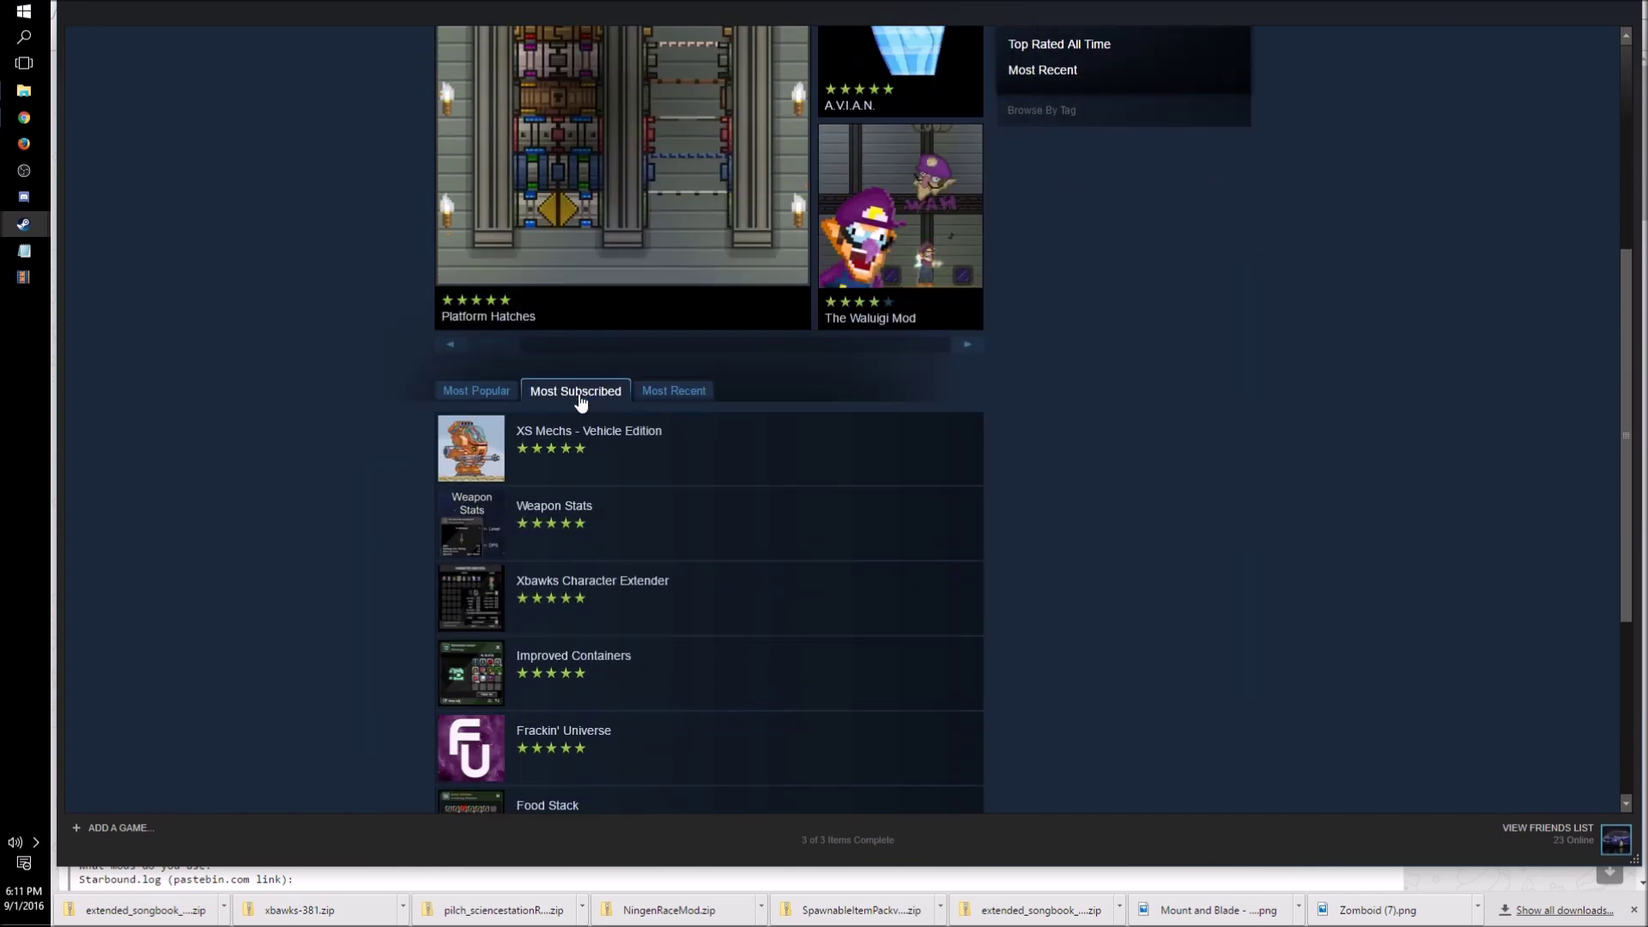
pyautogui.moveTo(677, 474)
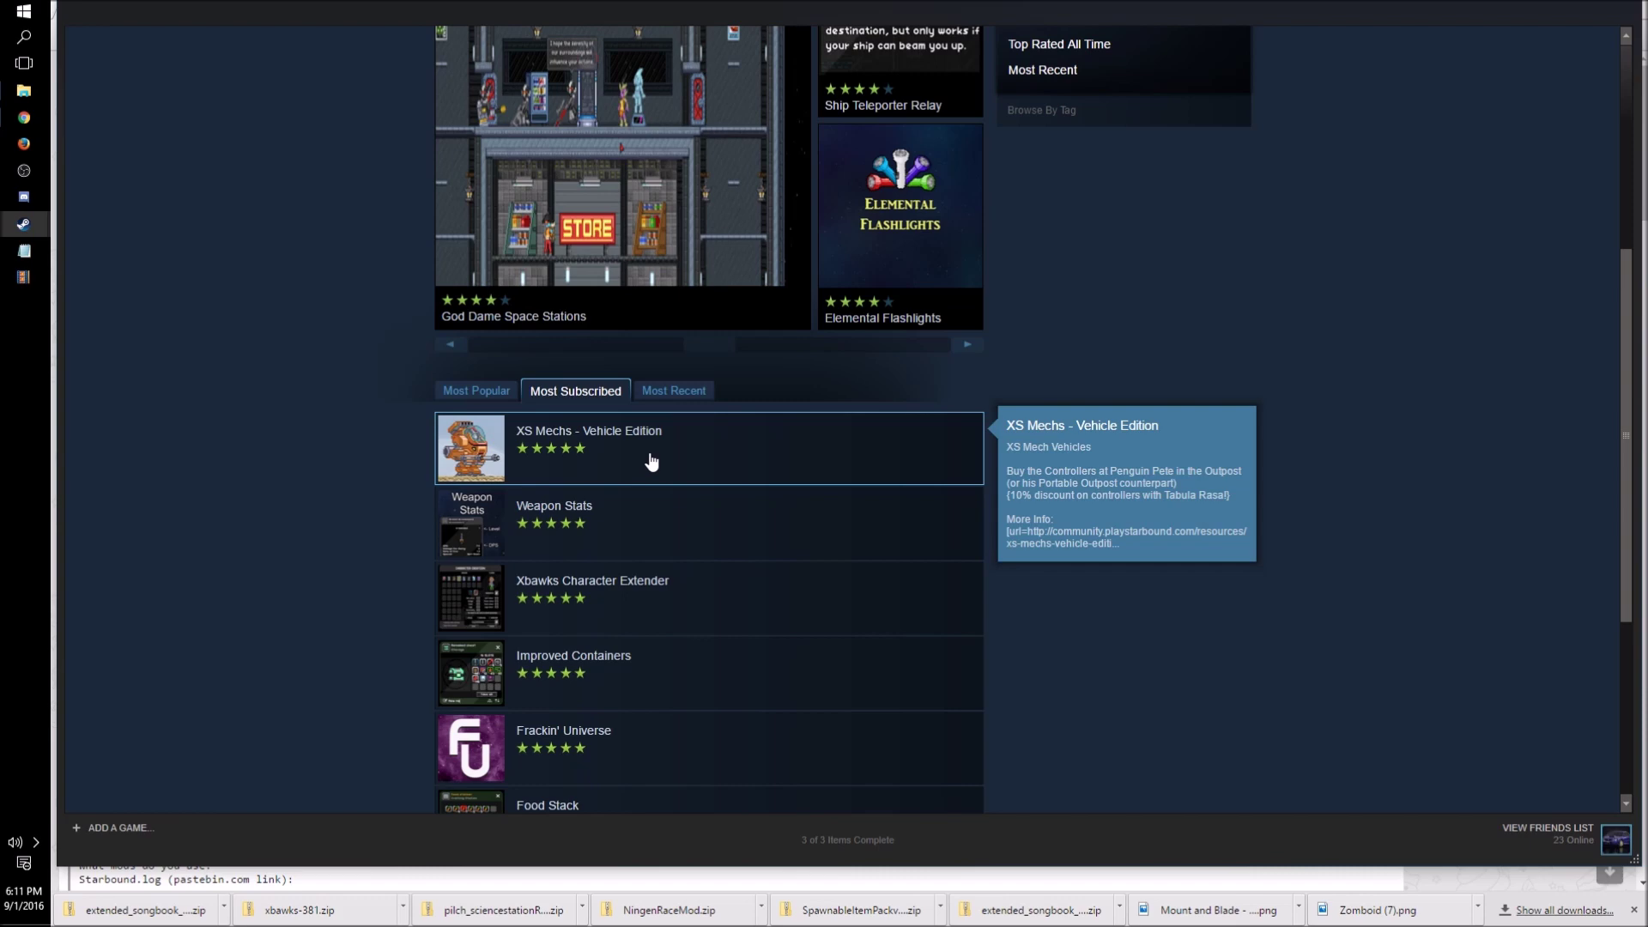
pyautogui.click(651, 462)
# Step: Subscribe to XS Mechs - Vehicle Edition and bring the modsdownload folder window forward
pyautogui.scroll(-2, 412, 481)
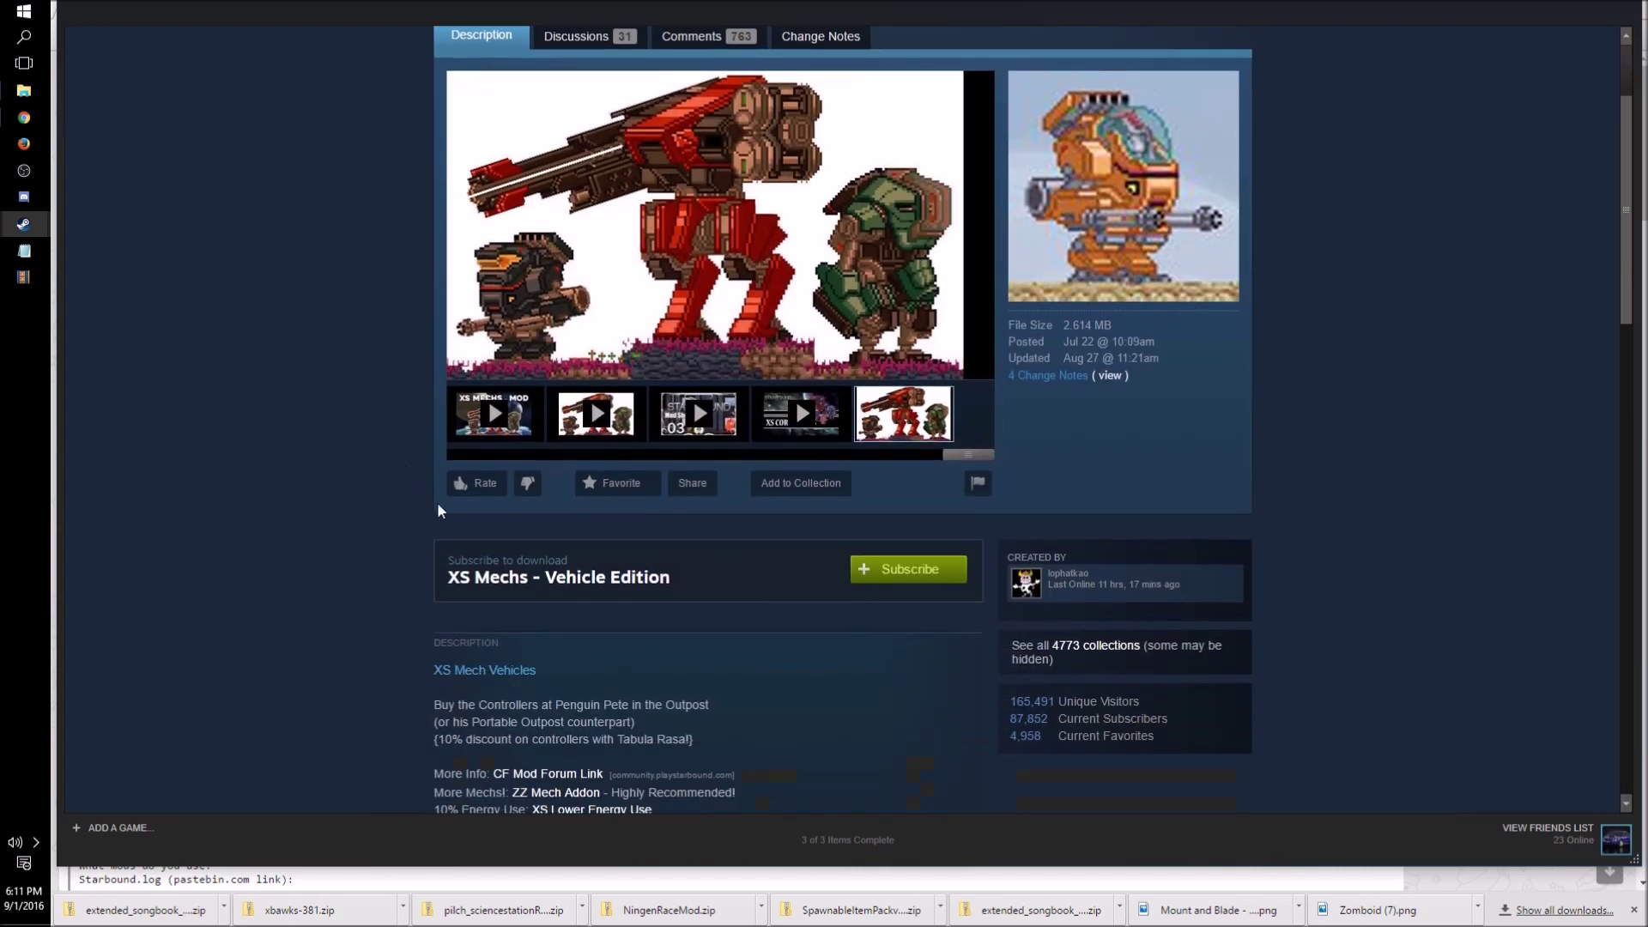
pyautogui.click(926, 580)
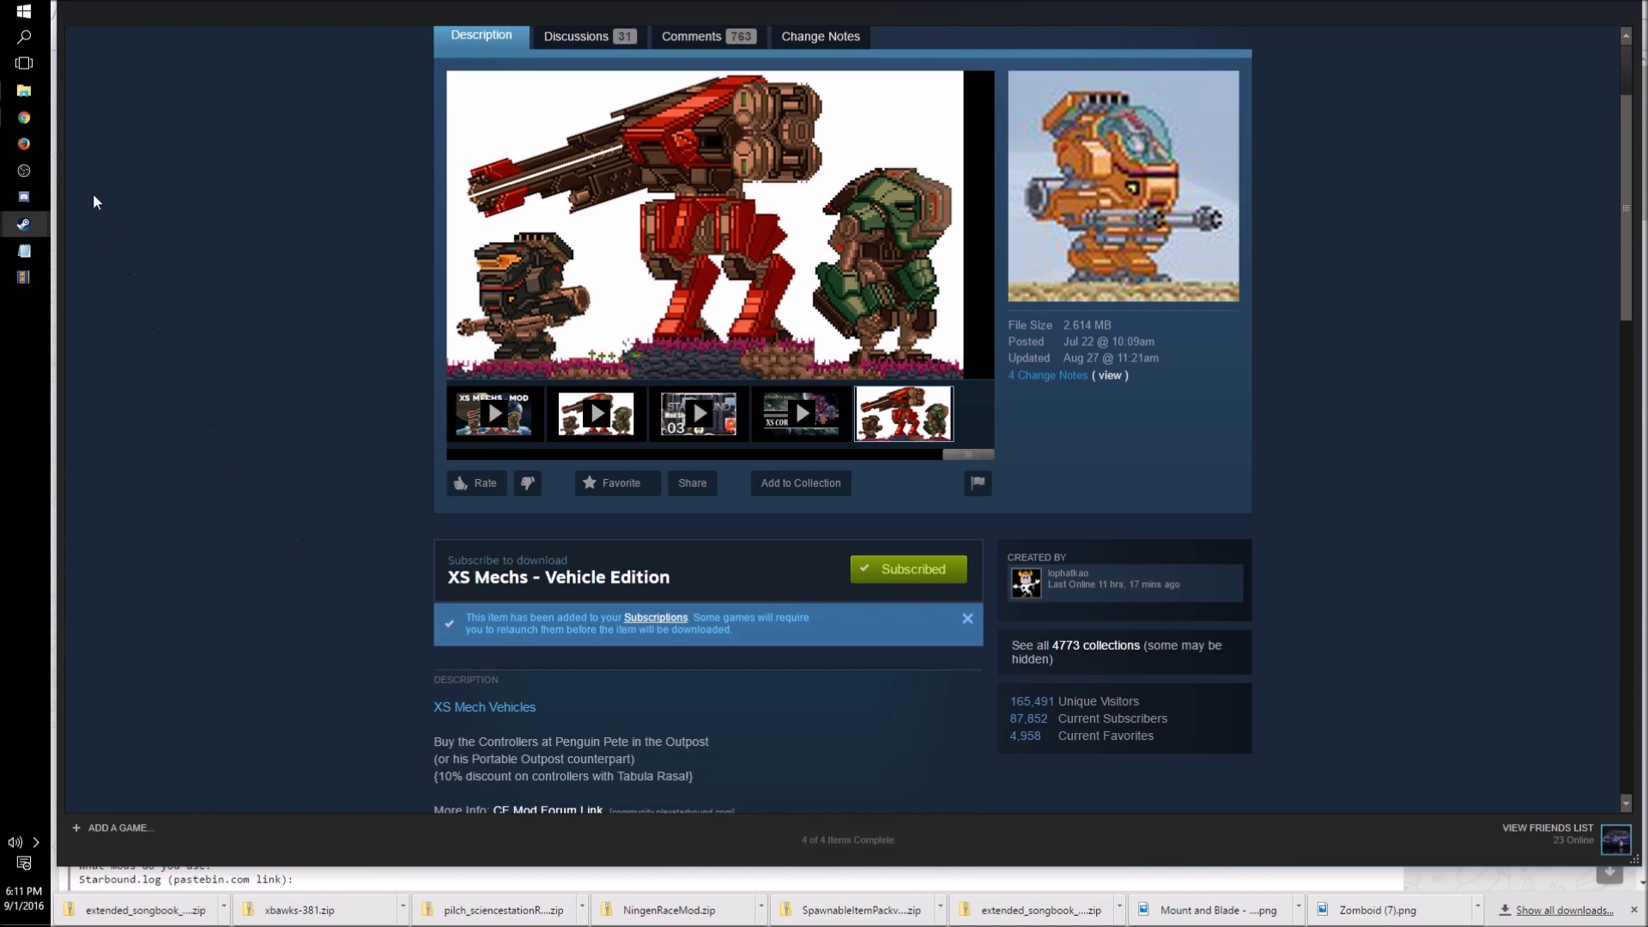
pyautogui.moveTo(24, 90)
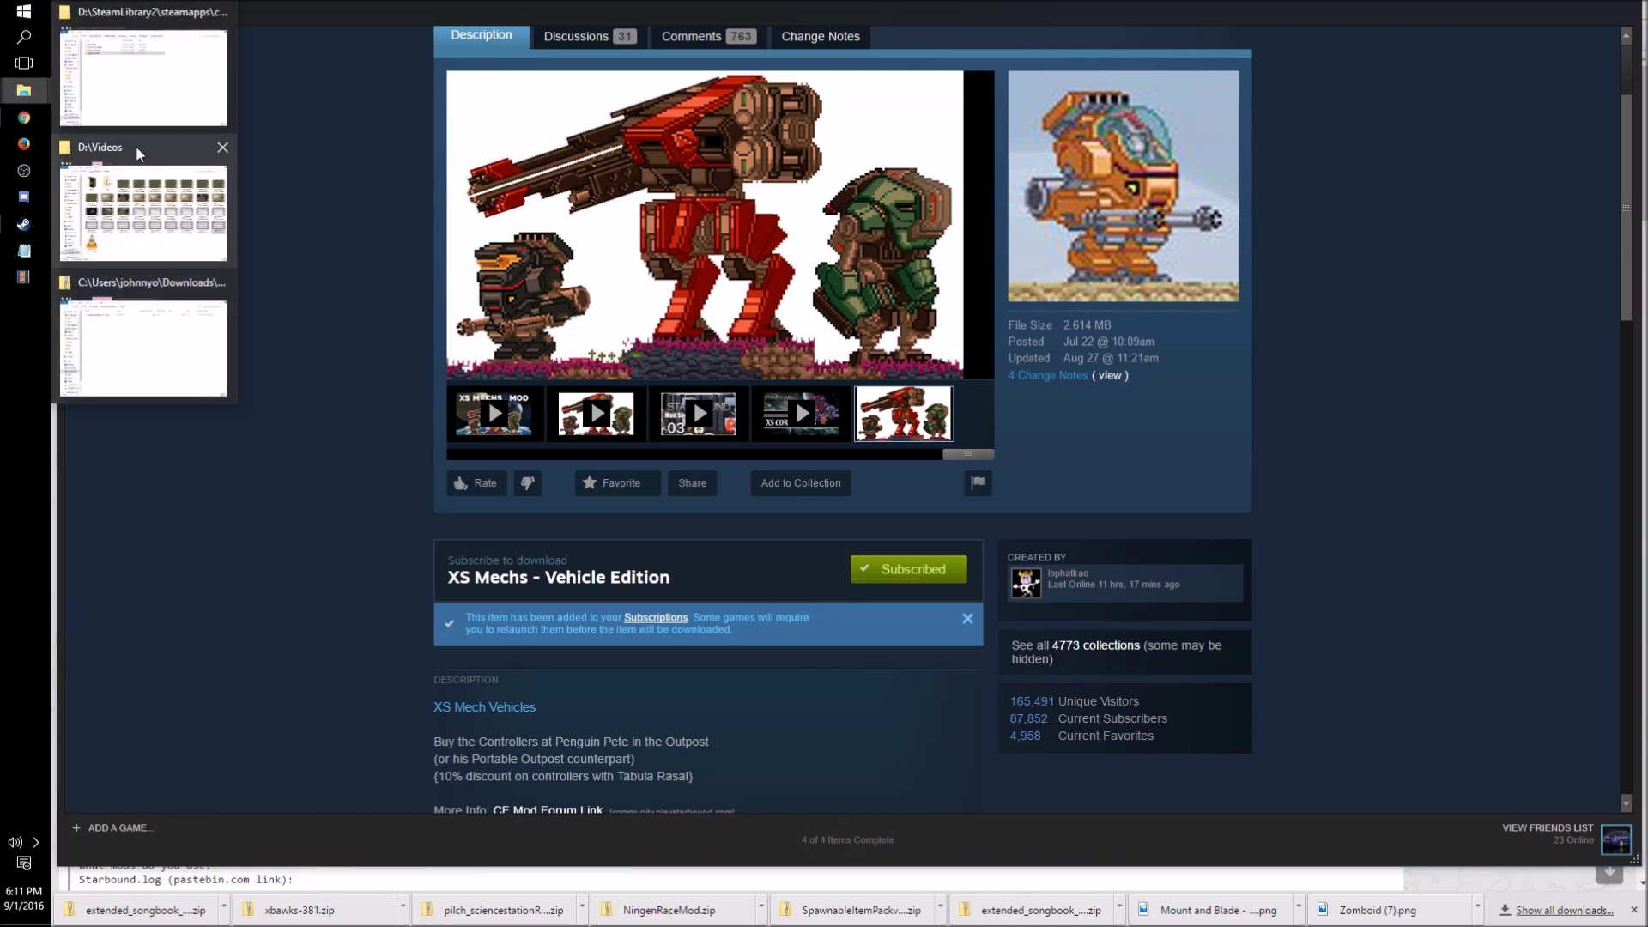
pyautogui.click(126, 103)
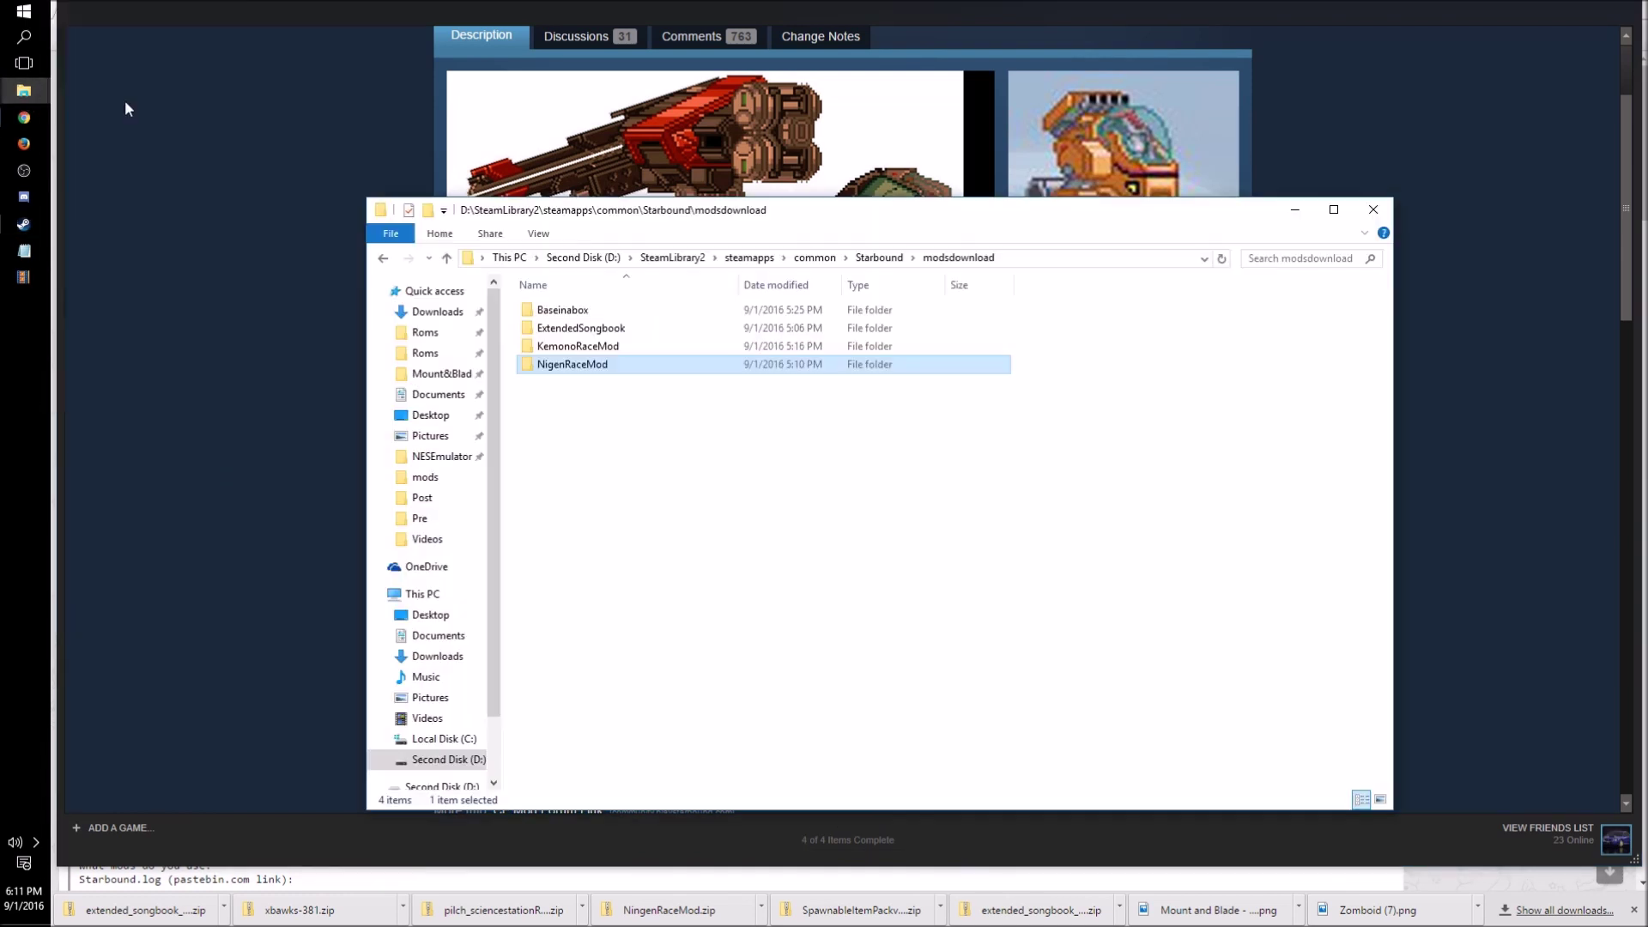
# Step: Look inside the Starbound mods folder, then return to the Starbound game folder
pyautogui.click(875, 257)
pyautogui.doubleClick(568, 383)
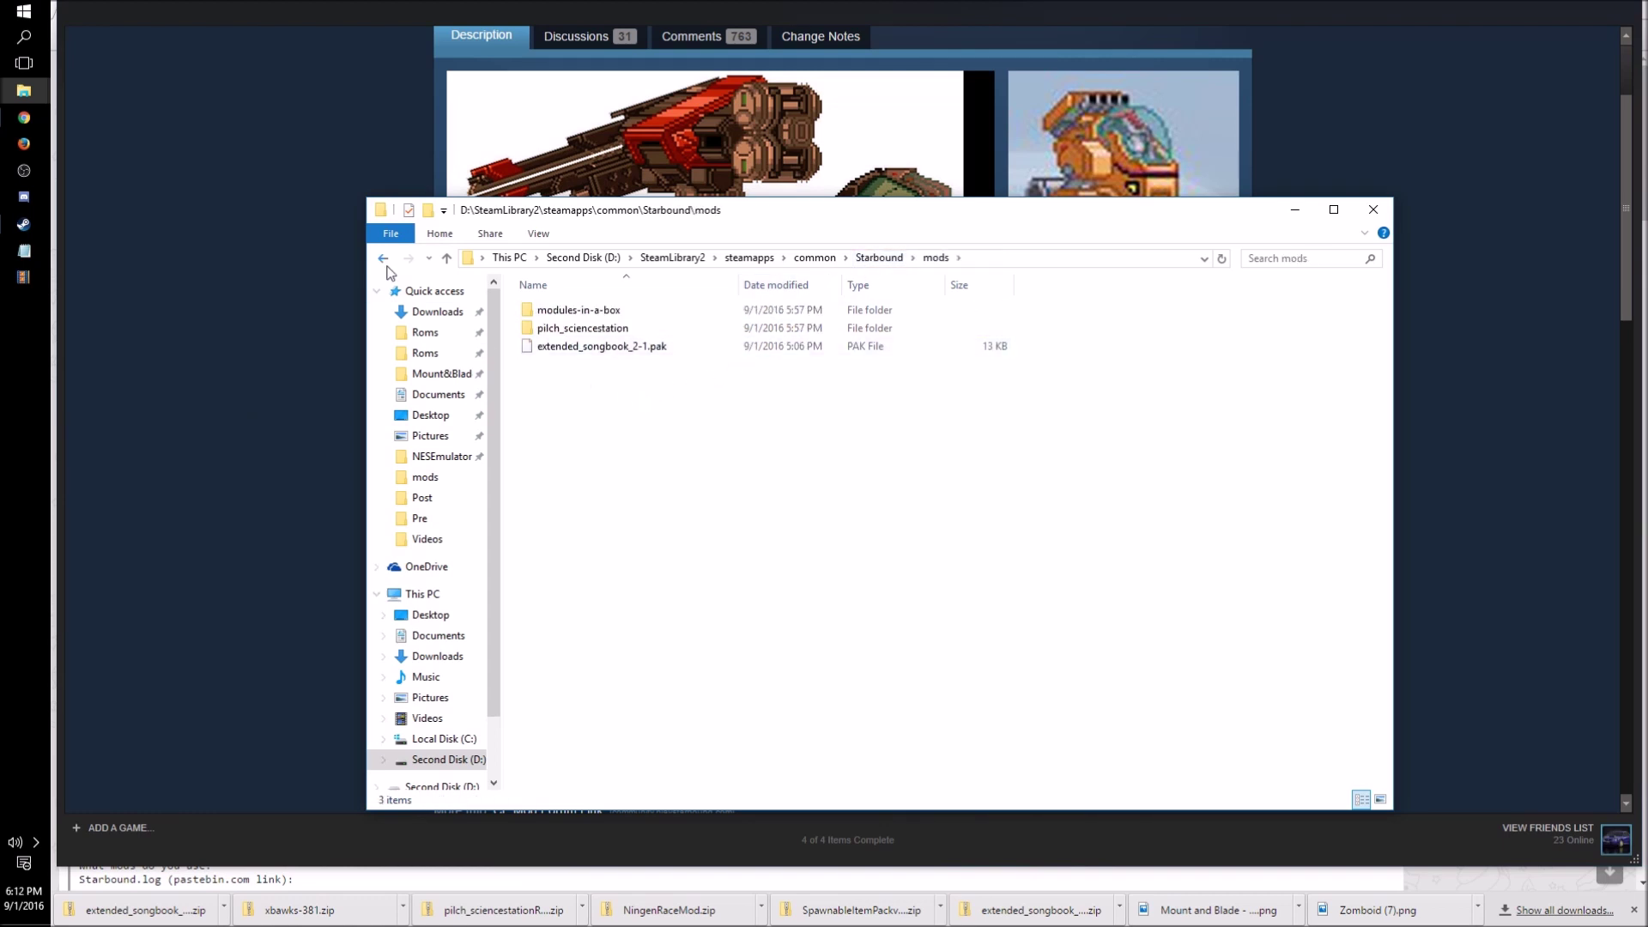
pyautogui.click(382, 258)
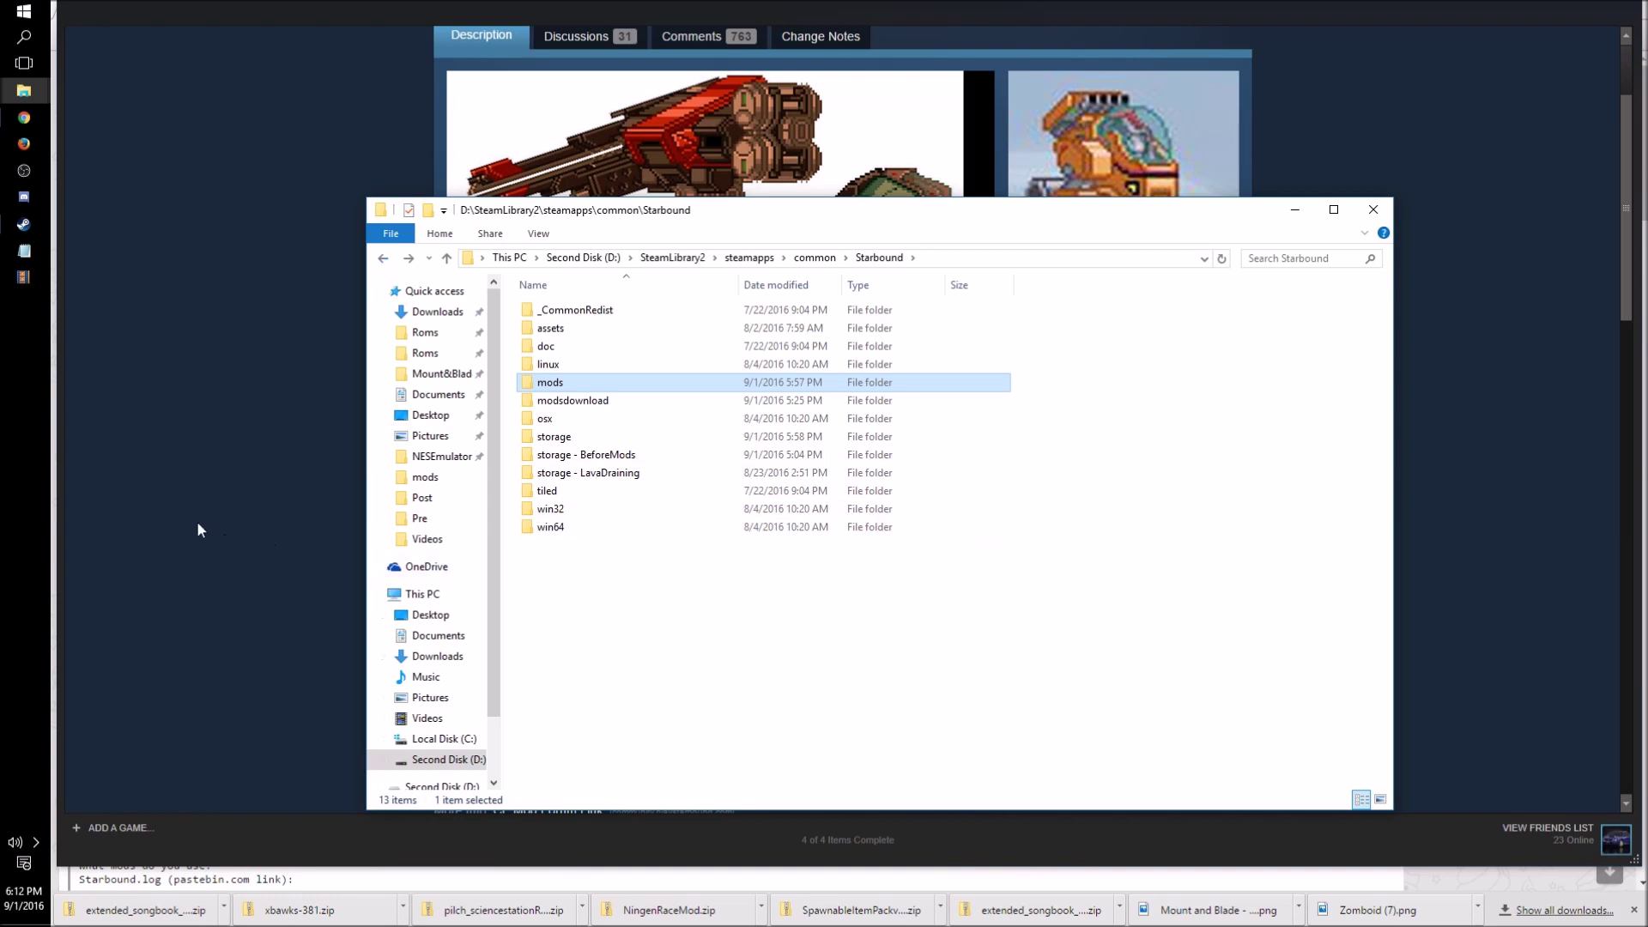
# Step: Launch the normal Starbound game from the Steam library
pyautogui.click(24, 224)
pyautogui.click(240, 3)
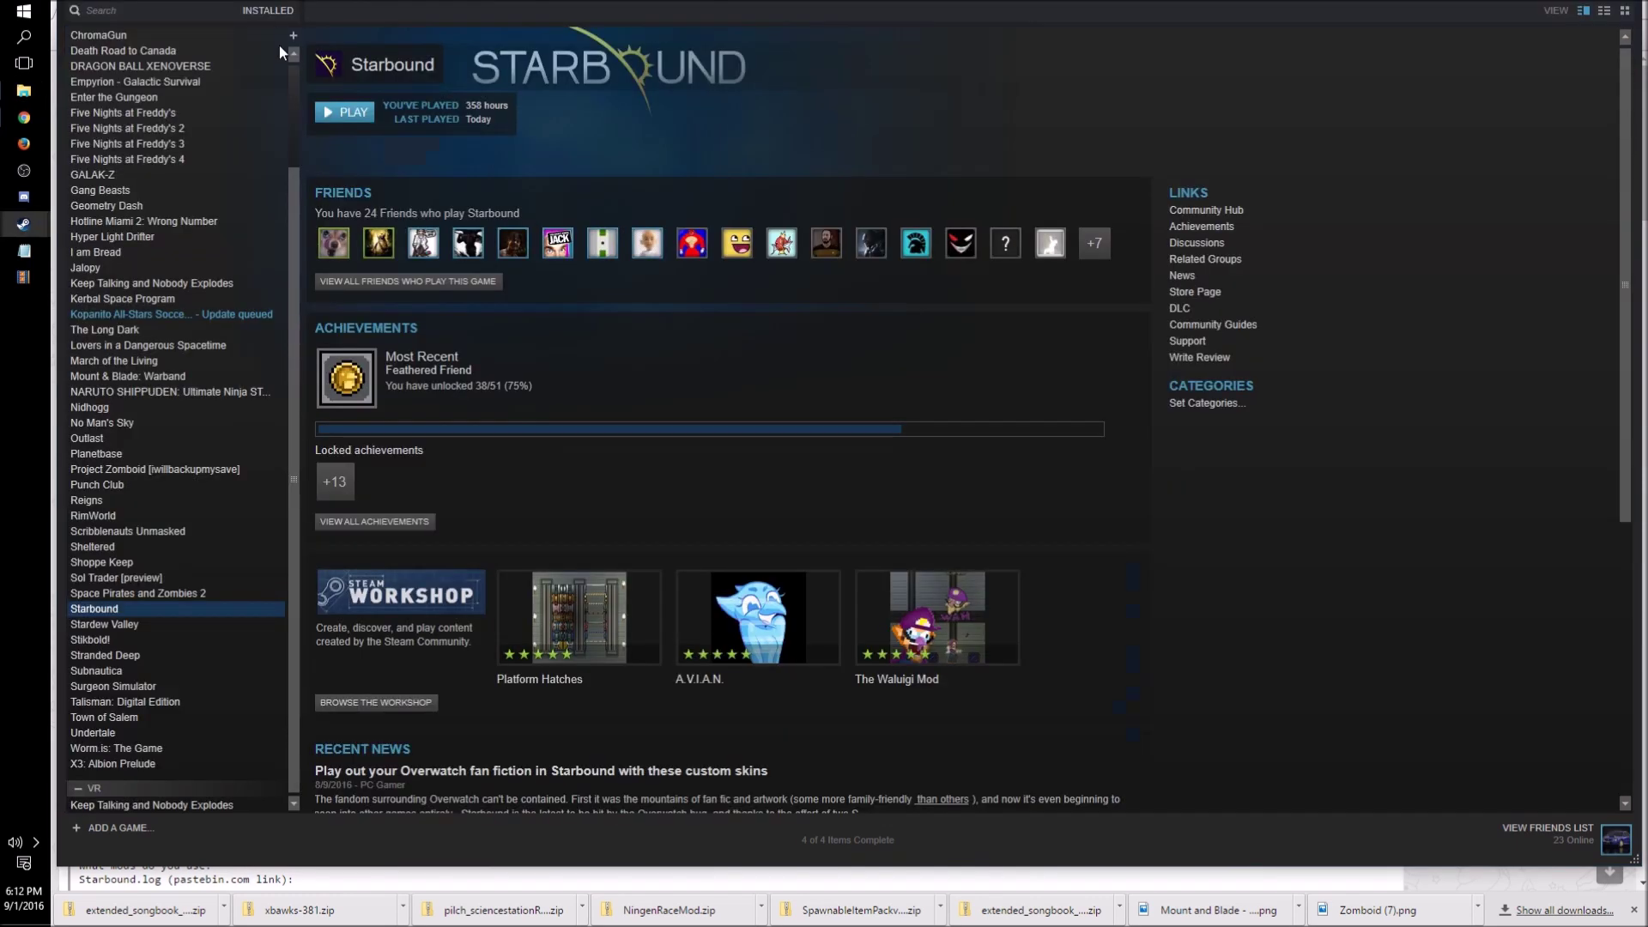
pyautogui.click(352, 119)
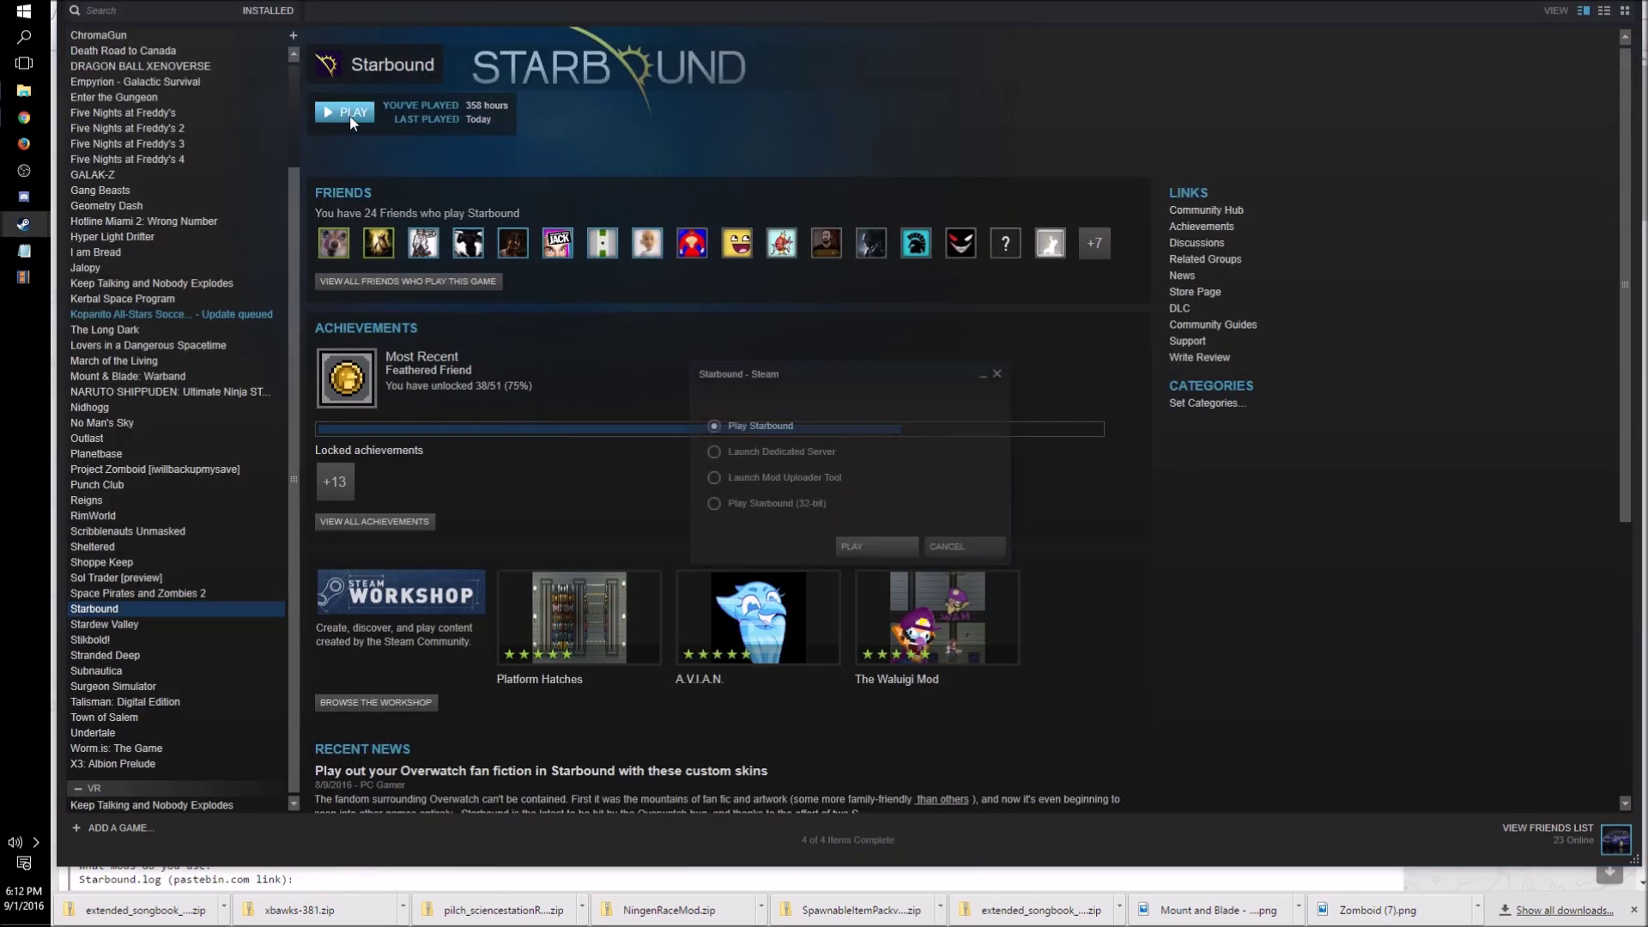
pyautogui.click(854, 544)
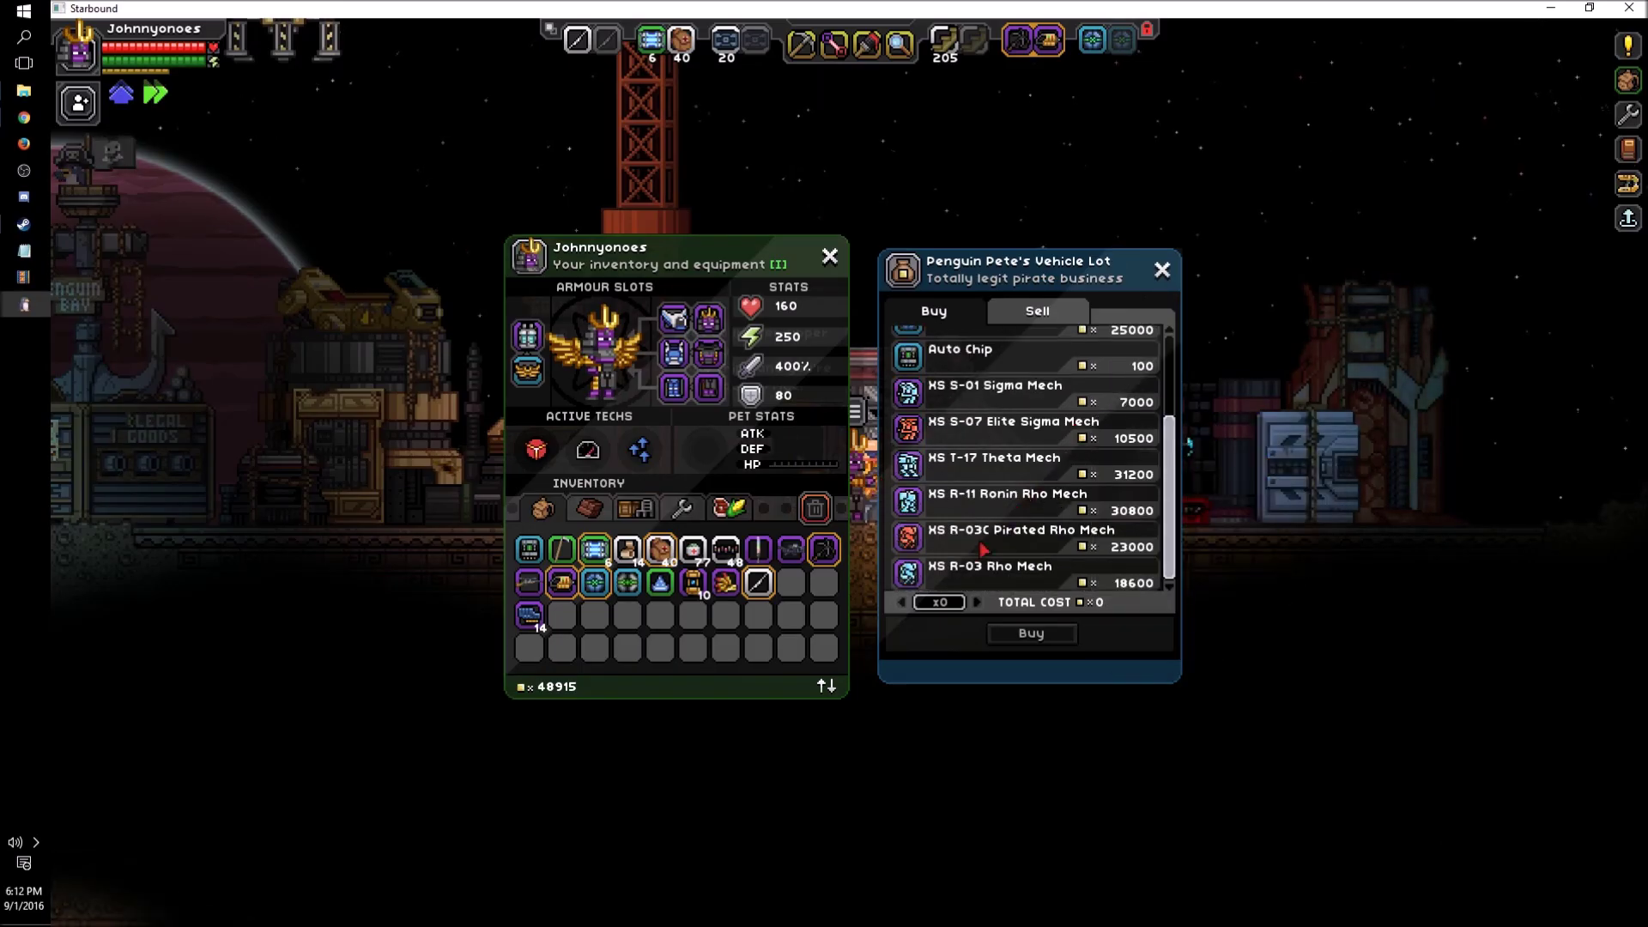
# Step: Buy the XS R-03C Pirated Rho Mech for 23000 pixels in Penguin Pete's shop
pyautogui.moveTo(983, 550)
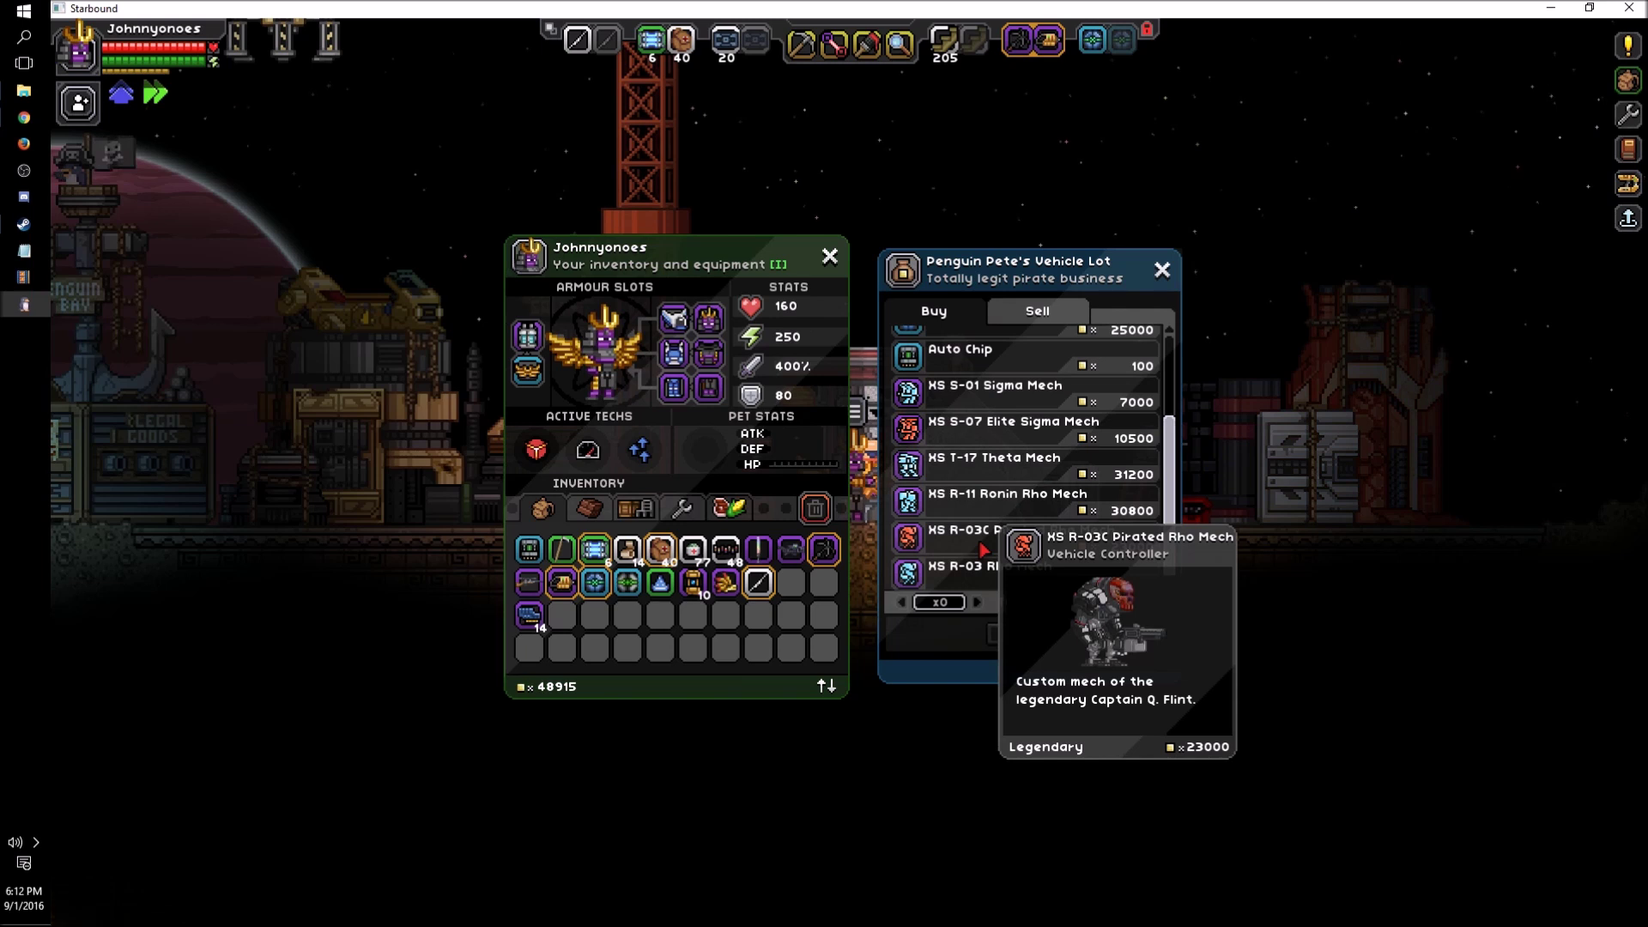
pyautogui.moveTo(967, 584)
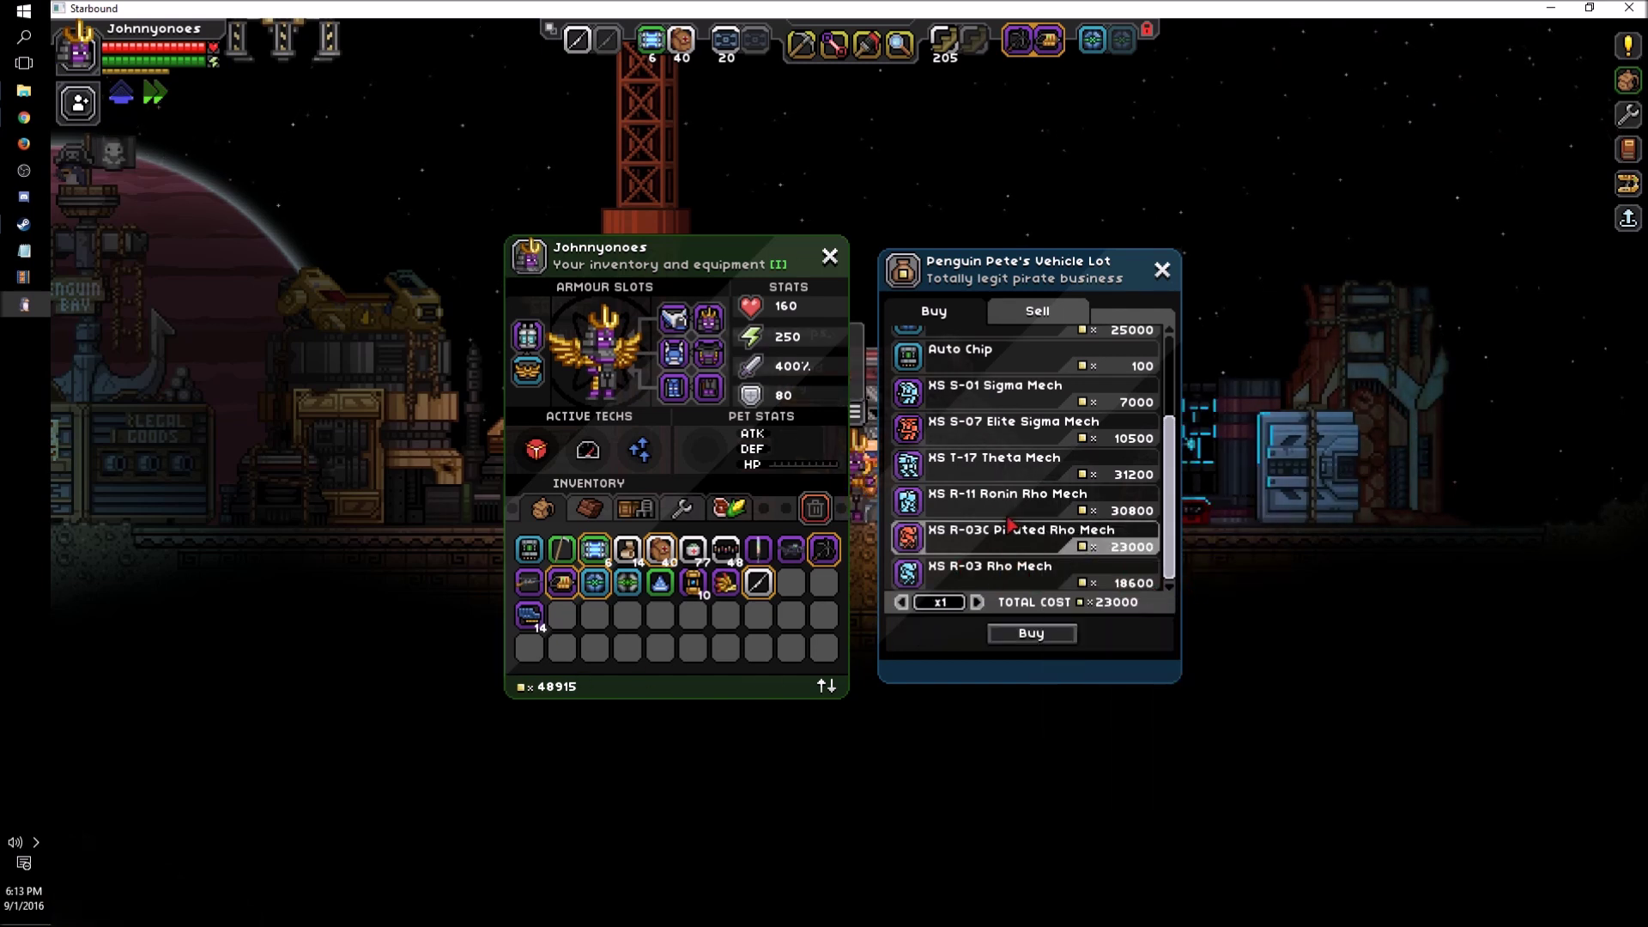
pyautogui.moveTo(1014, 472)
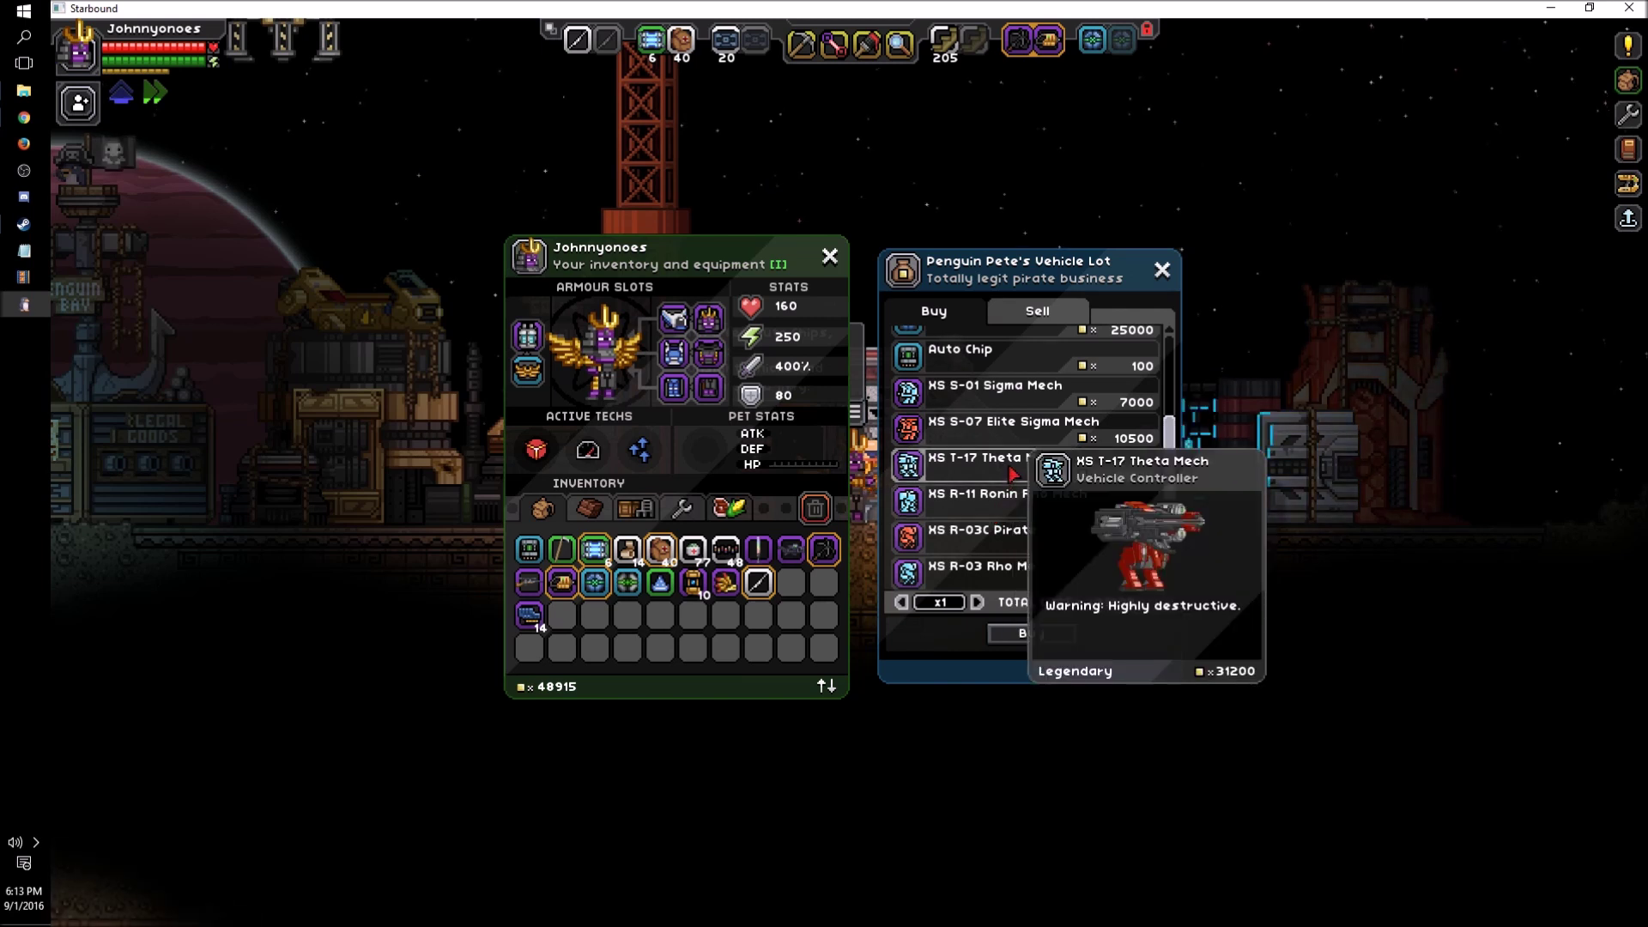
pyautogui.click(984, 541)
pyautogui.click(1039, 635)
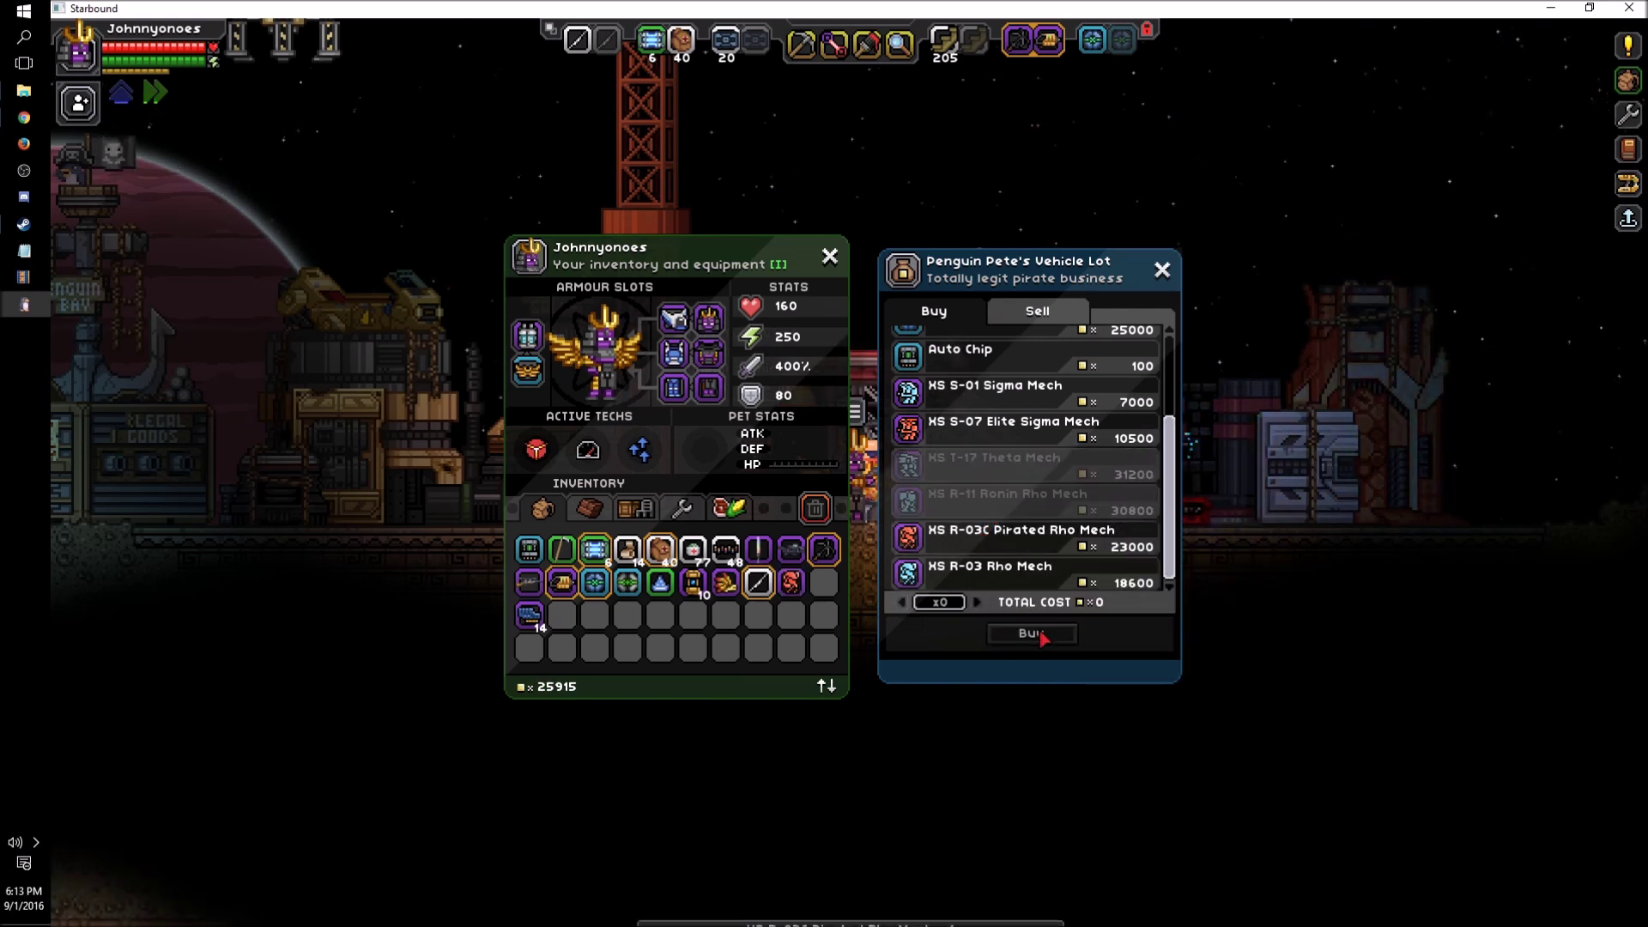
# Step: Close the inventory window and Penguin Pete's vehicle shop
pyautogui.click(829, 259)
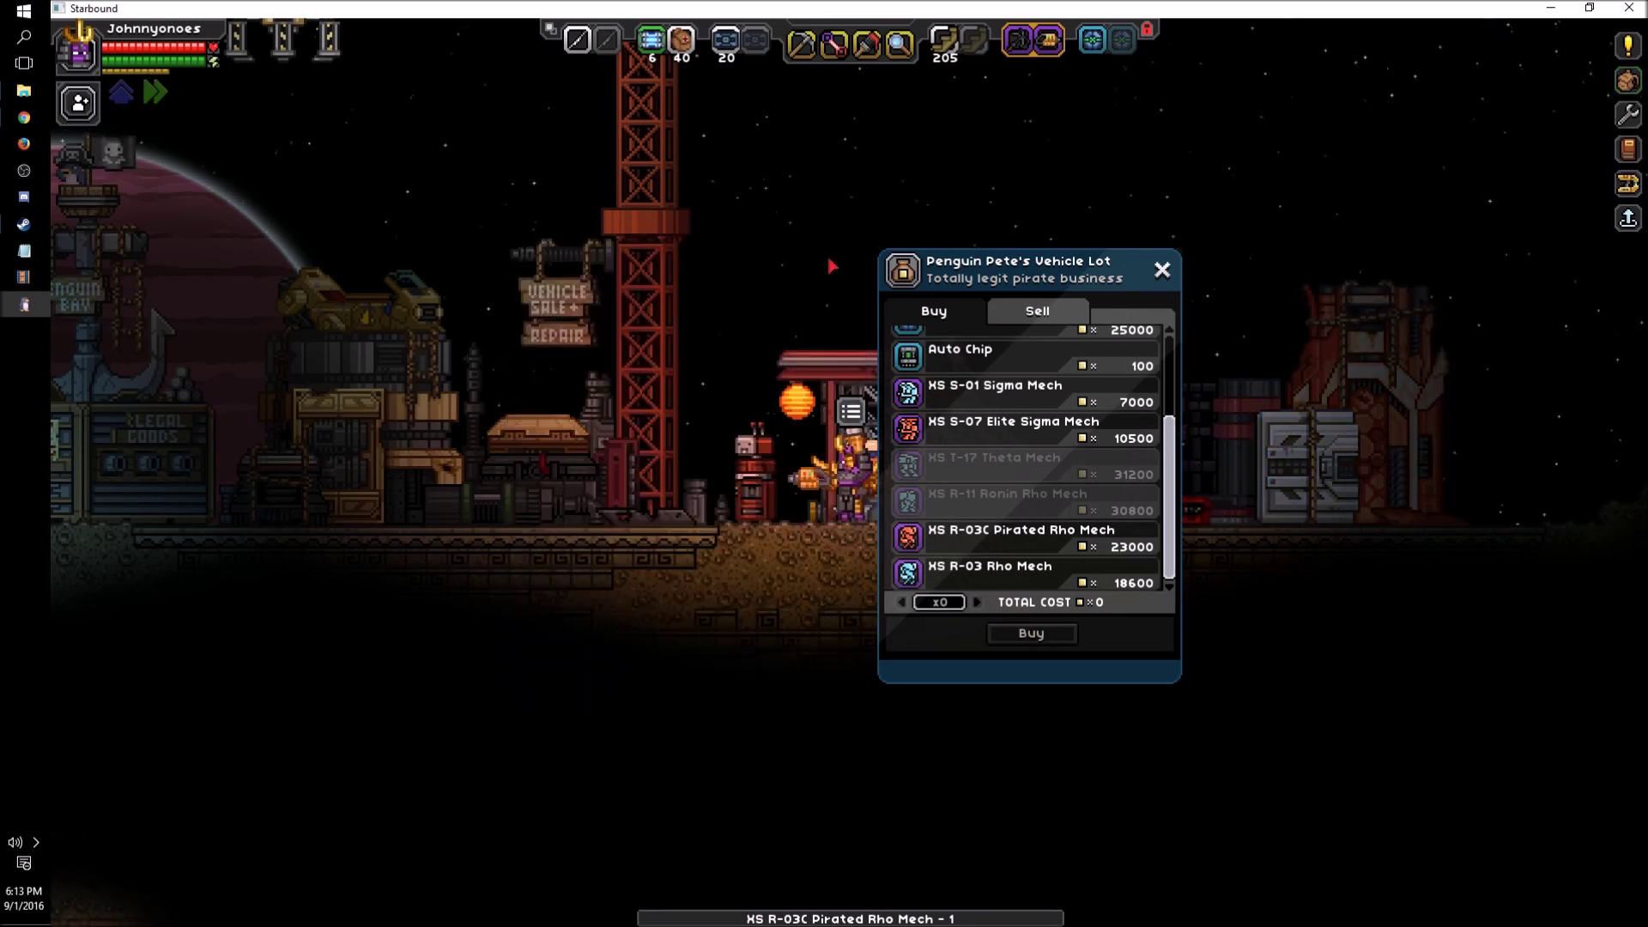
pyautogui.press('a')
pyautogui.click(1162, 270)
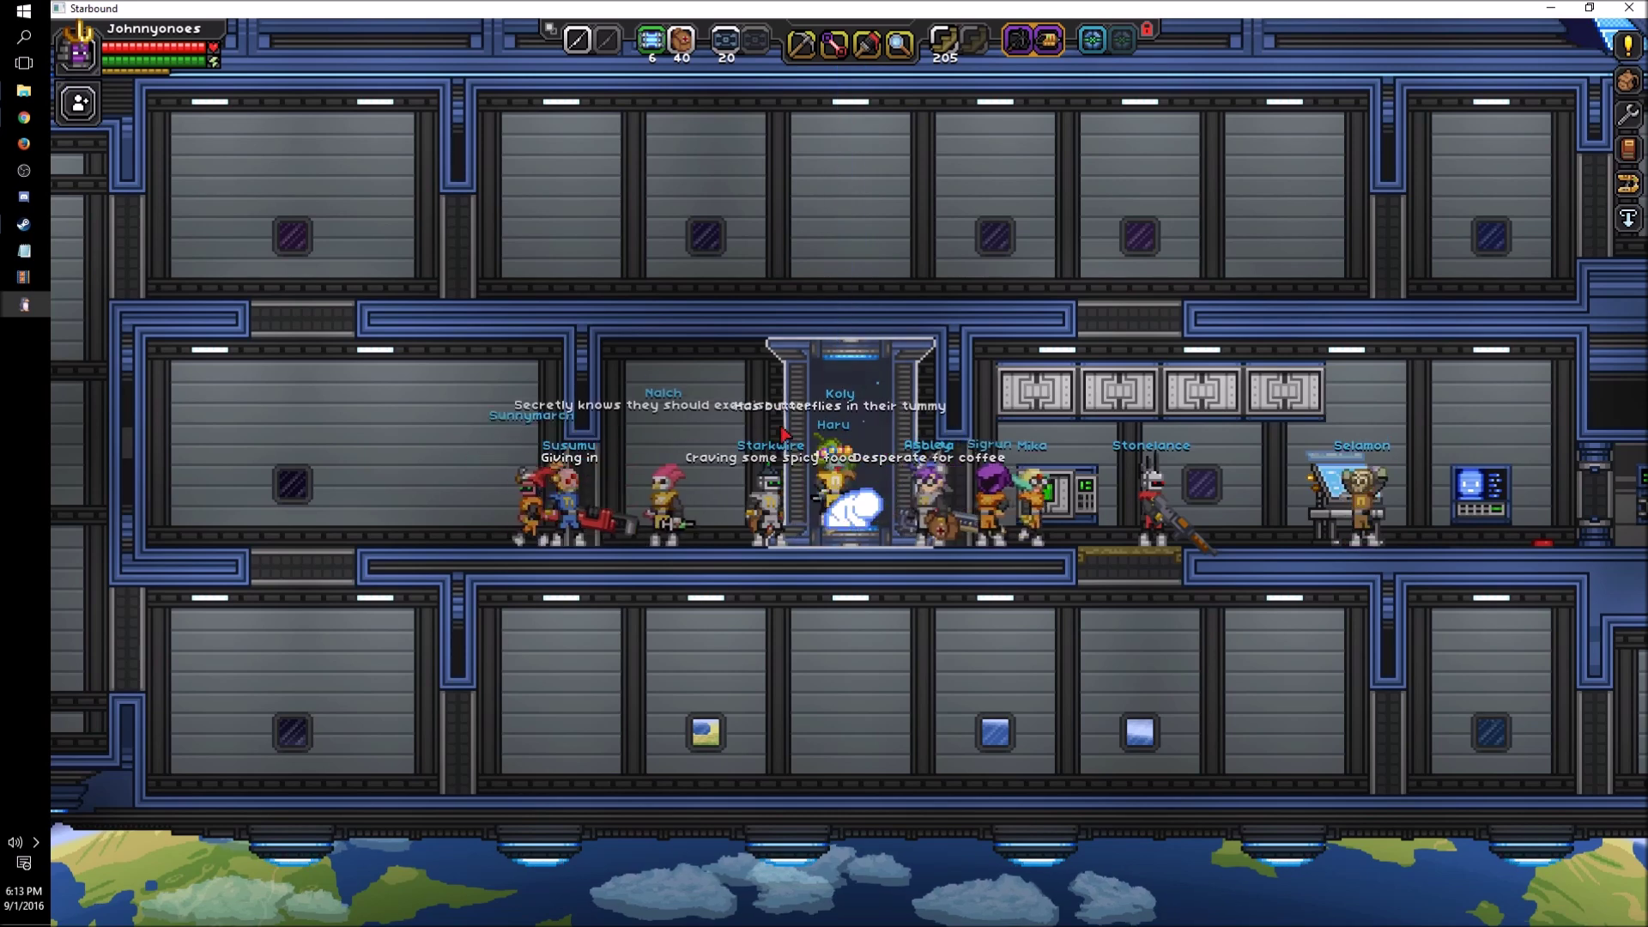
# Step: Choose SmoothIce on Electrocia Grasp III at the ship's teleporter and beam down
pyautogui.press('e')
pyautogui.scroll(-5, 849, 470)
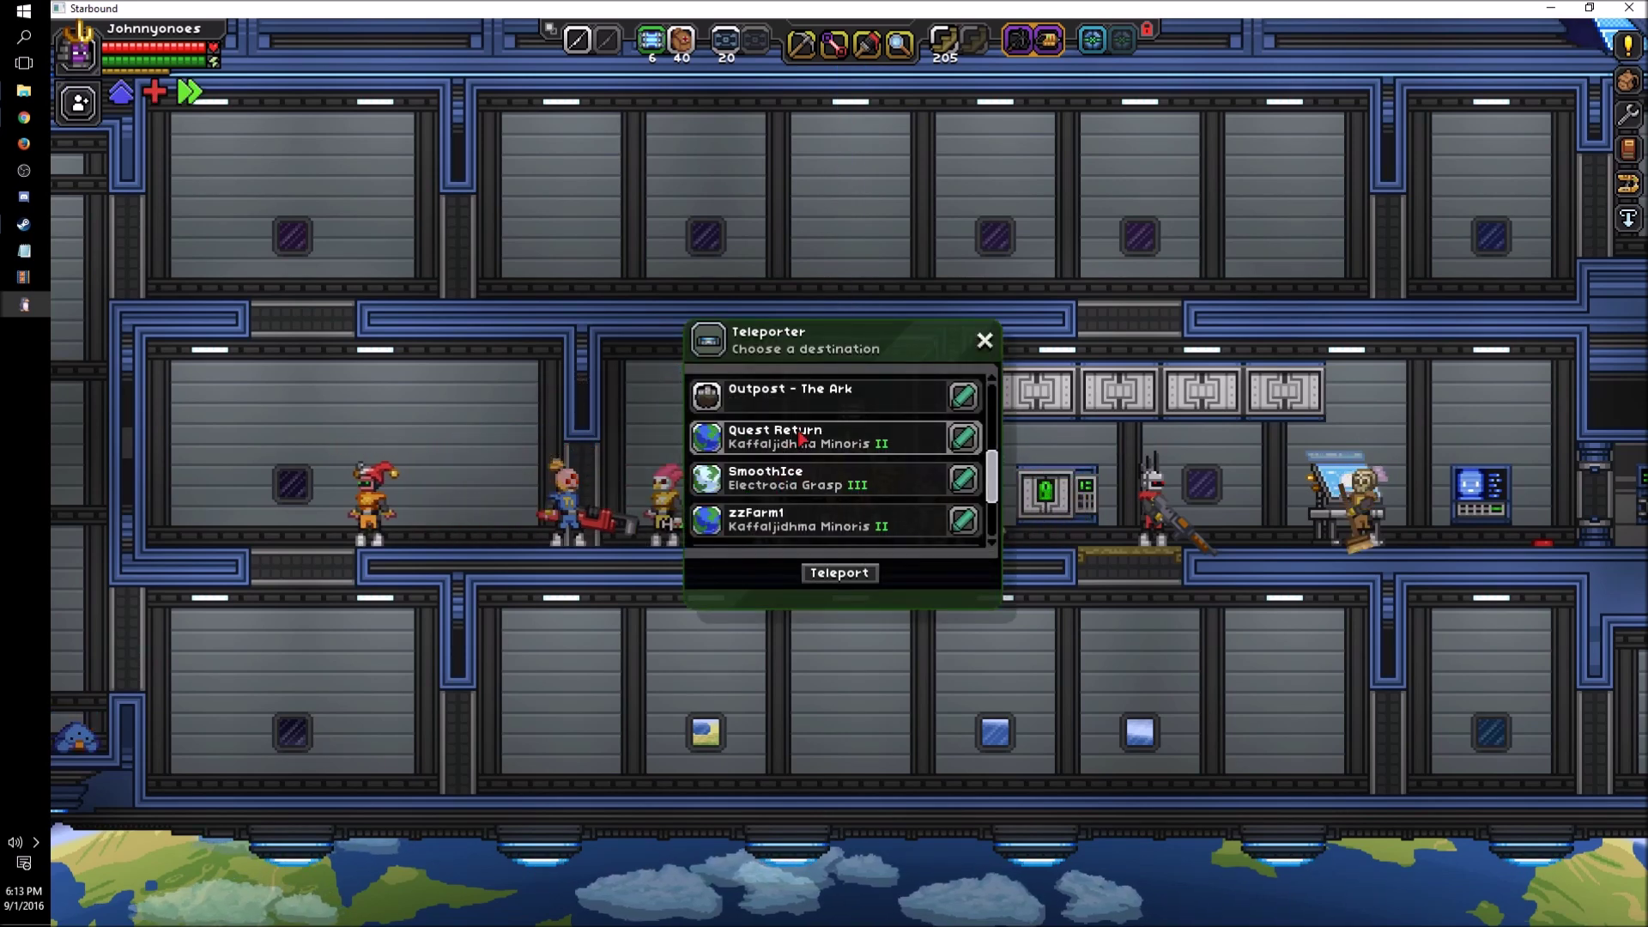
pyautogui.click(829, 574)
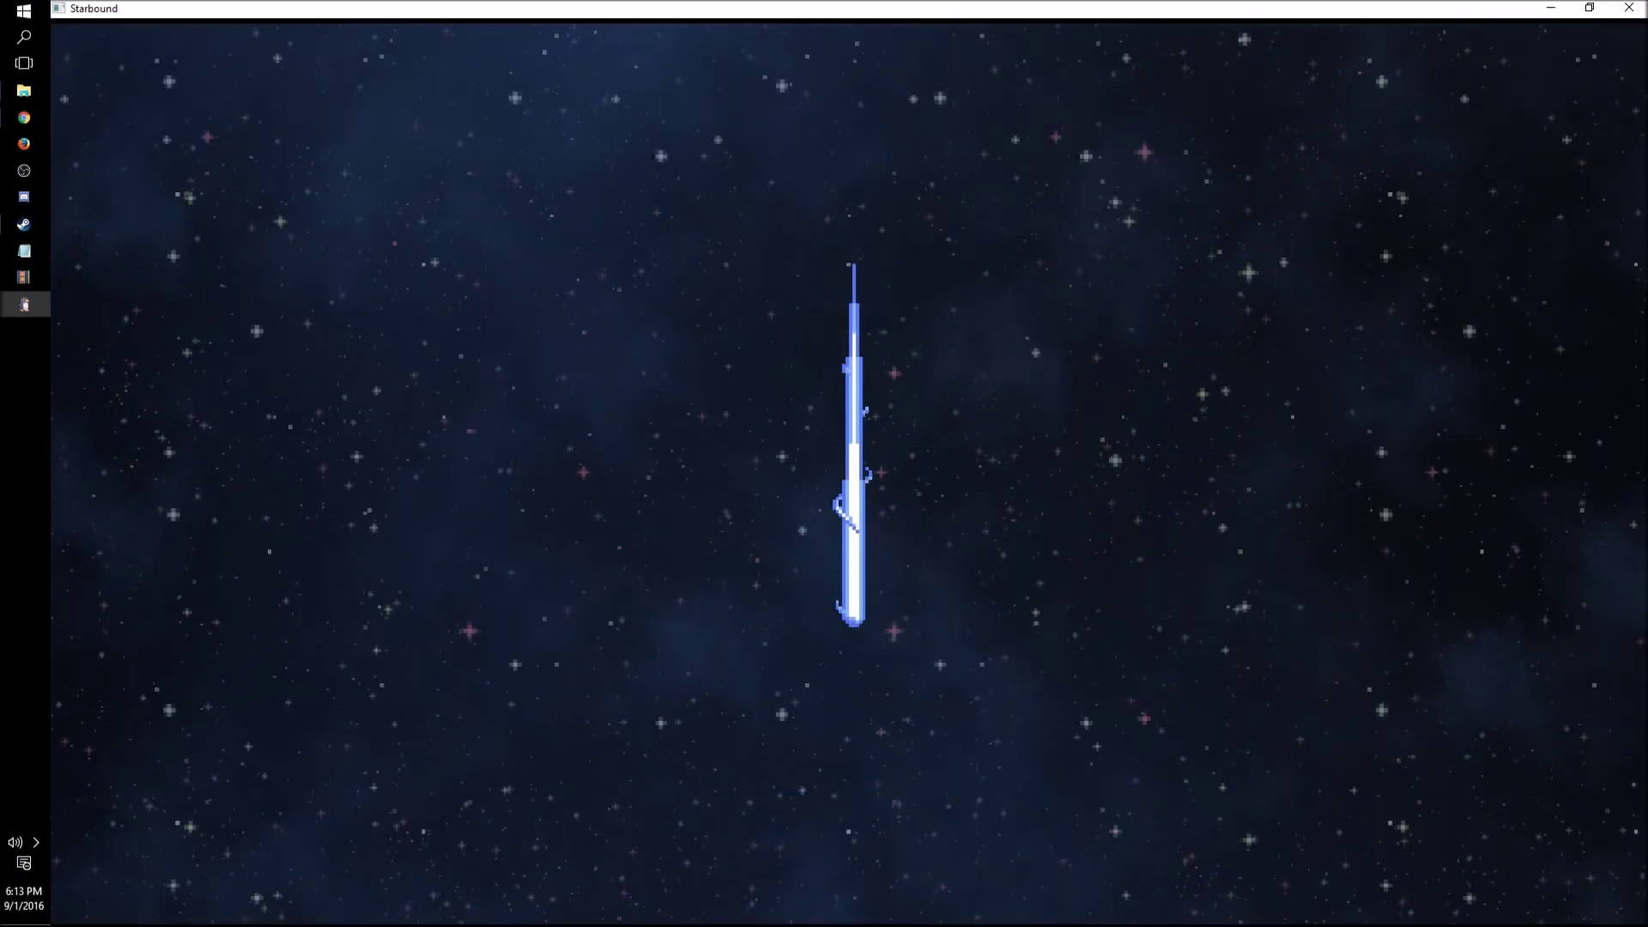
# Step: Move the red Pirated Rho Mech controller from the inventory onto the hotbar
pyautogui.press('a')
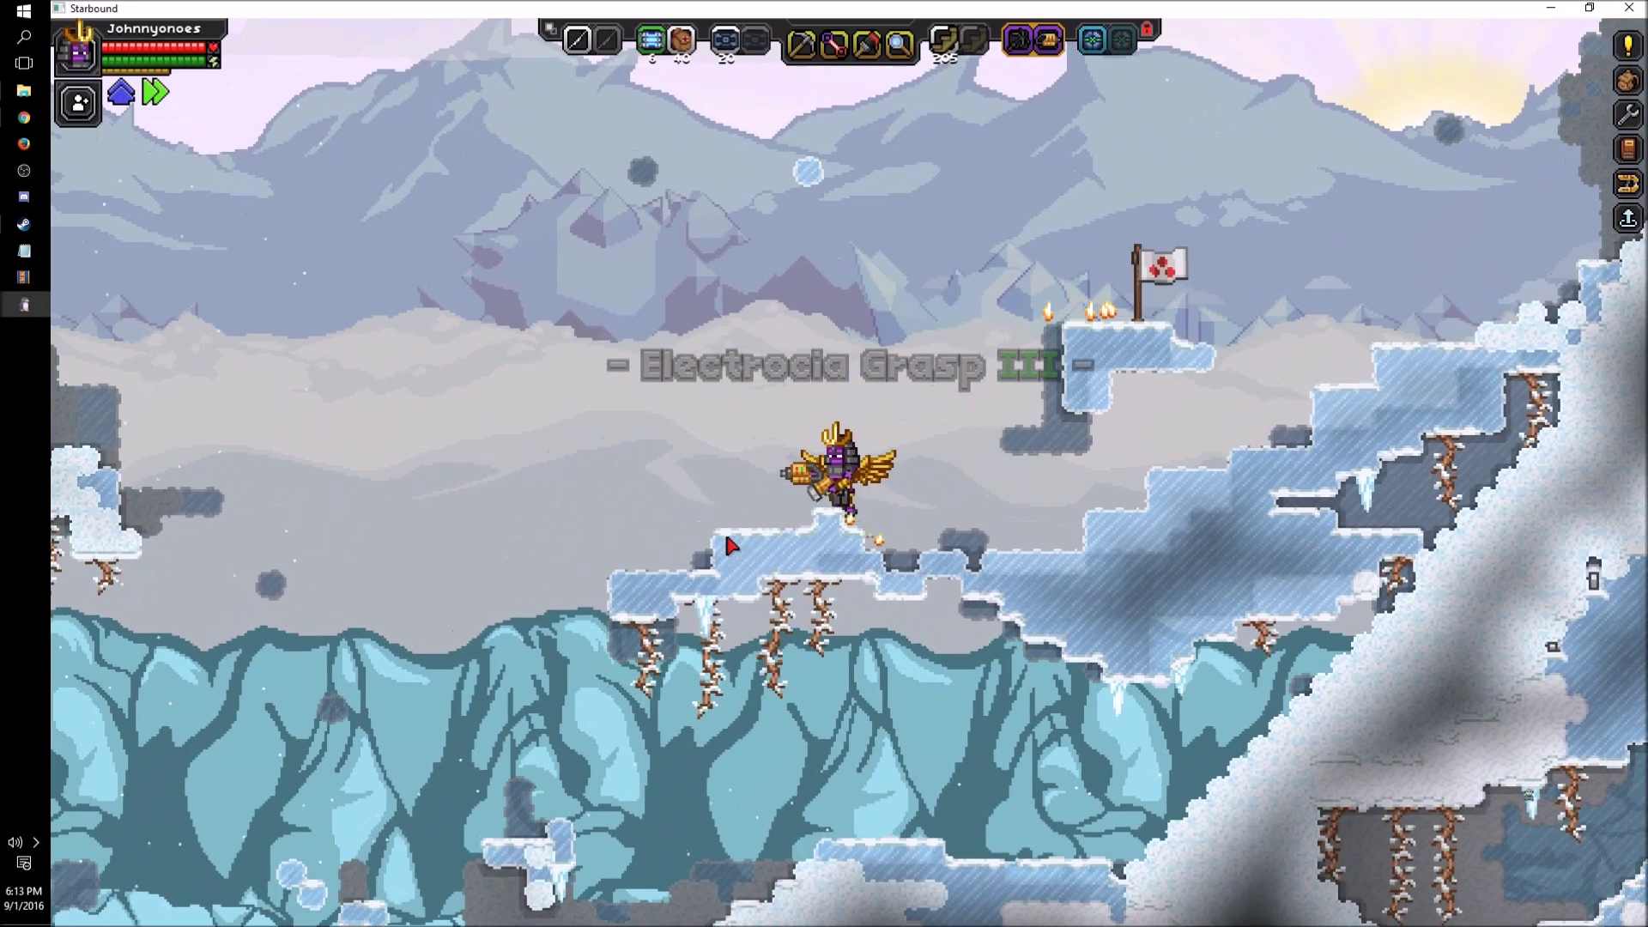
pyautogui.press('i')
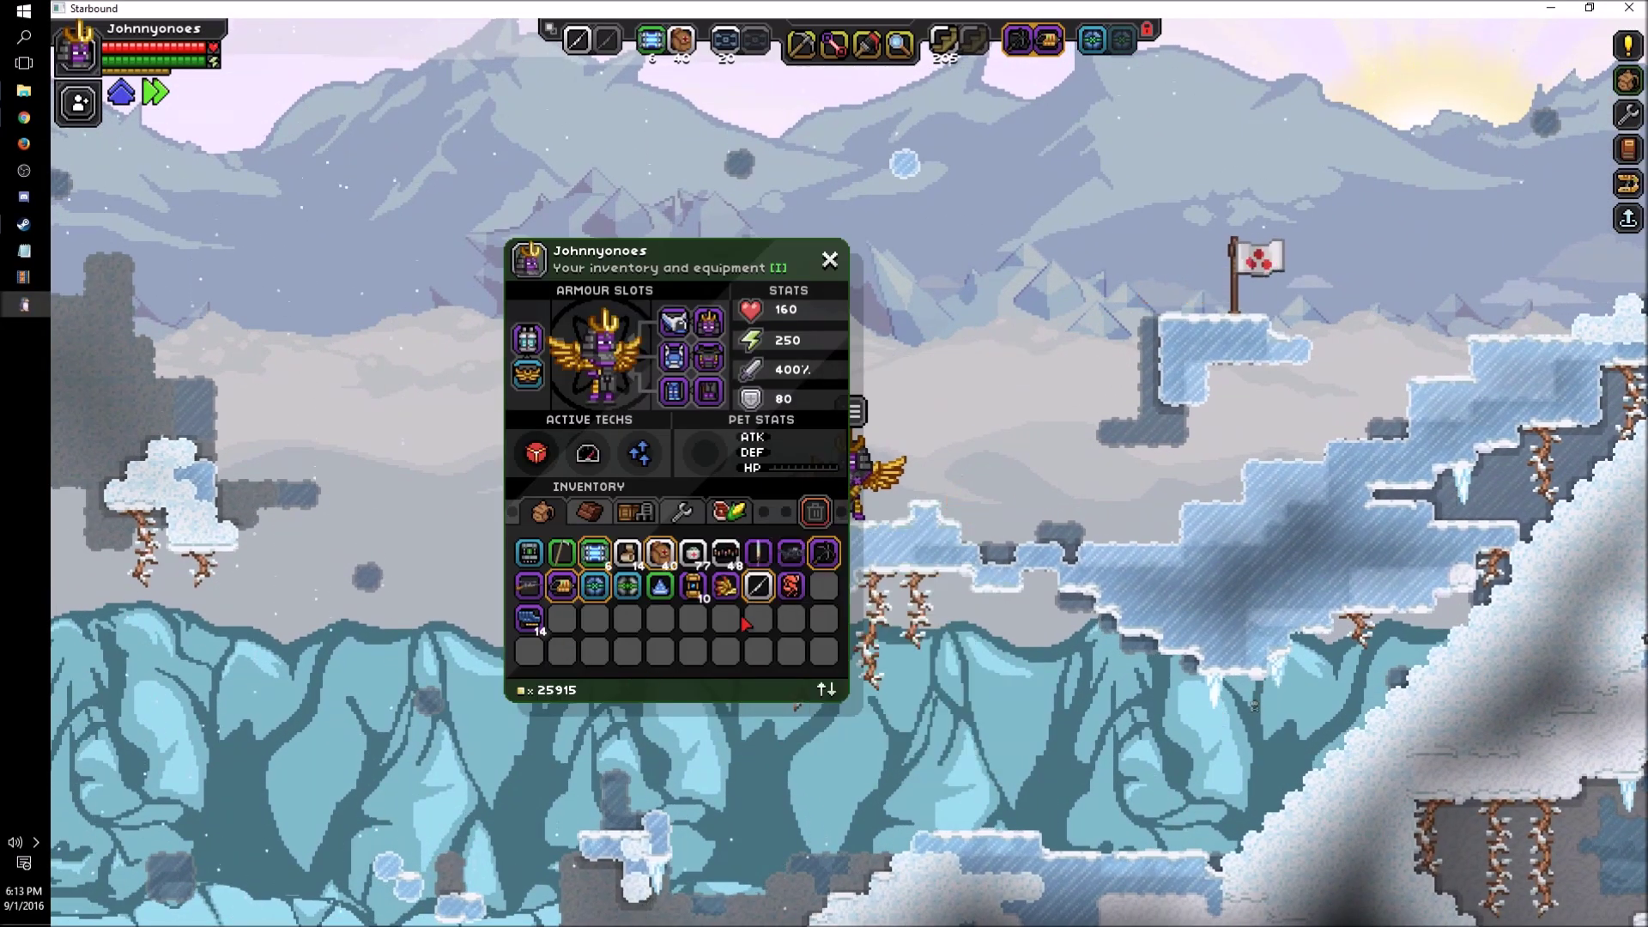
pyautogui.click(788, 590)
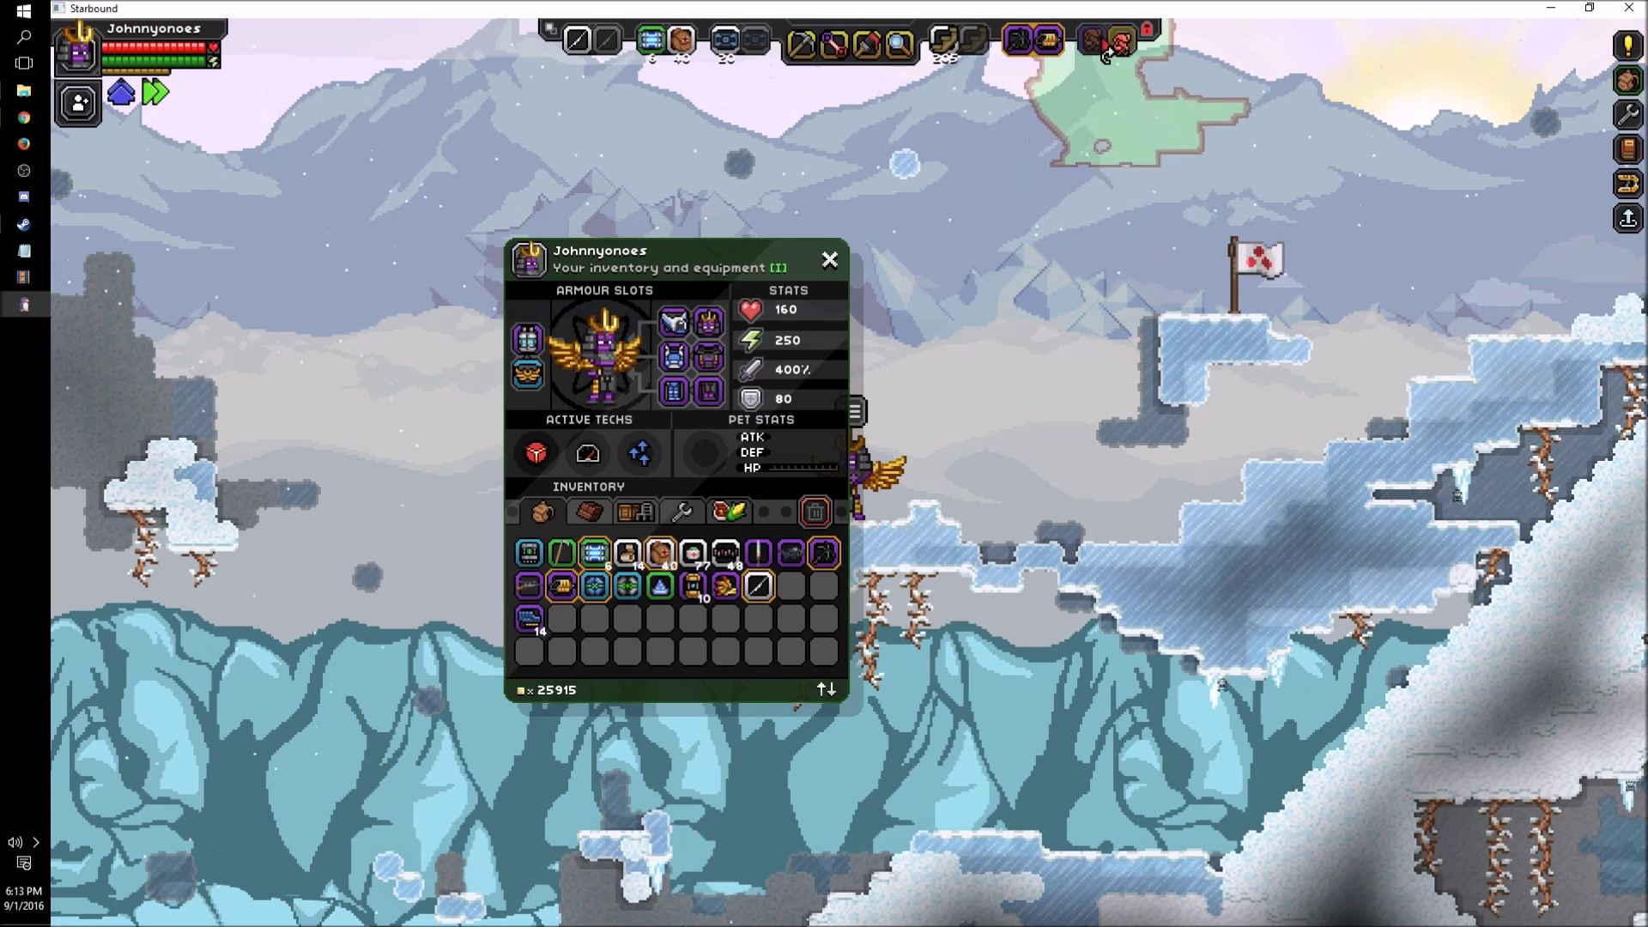
pyautogui.click(1094, 39)
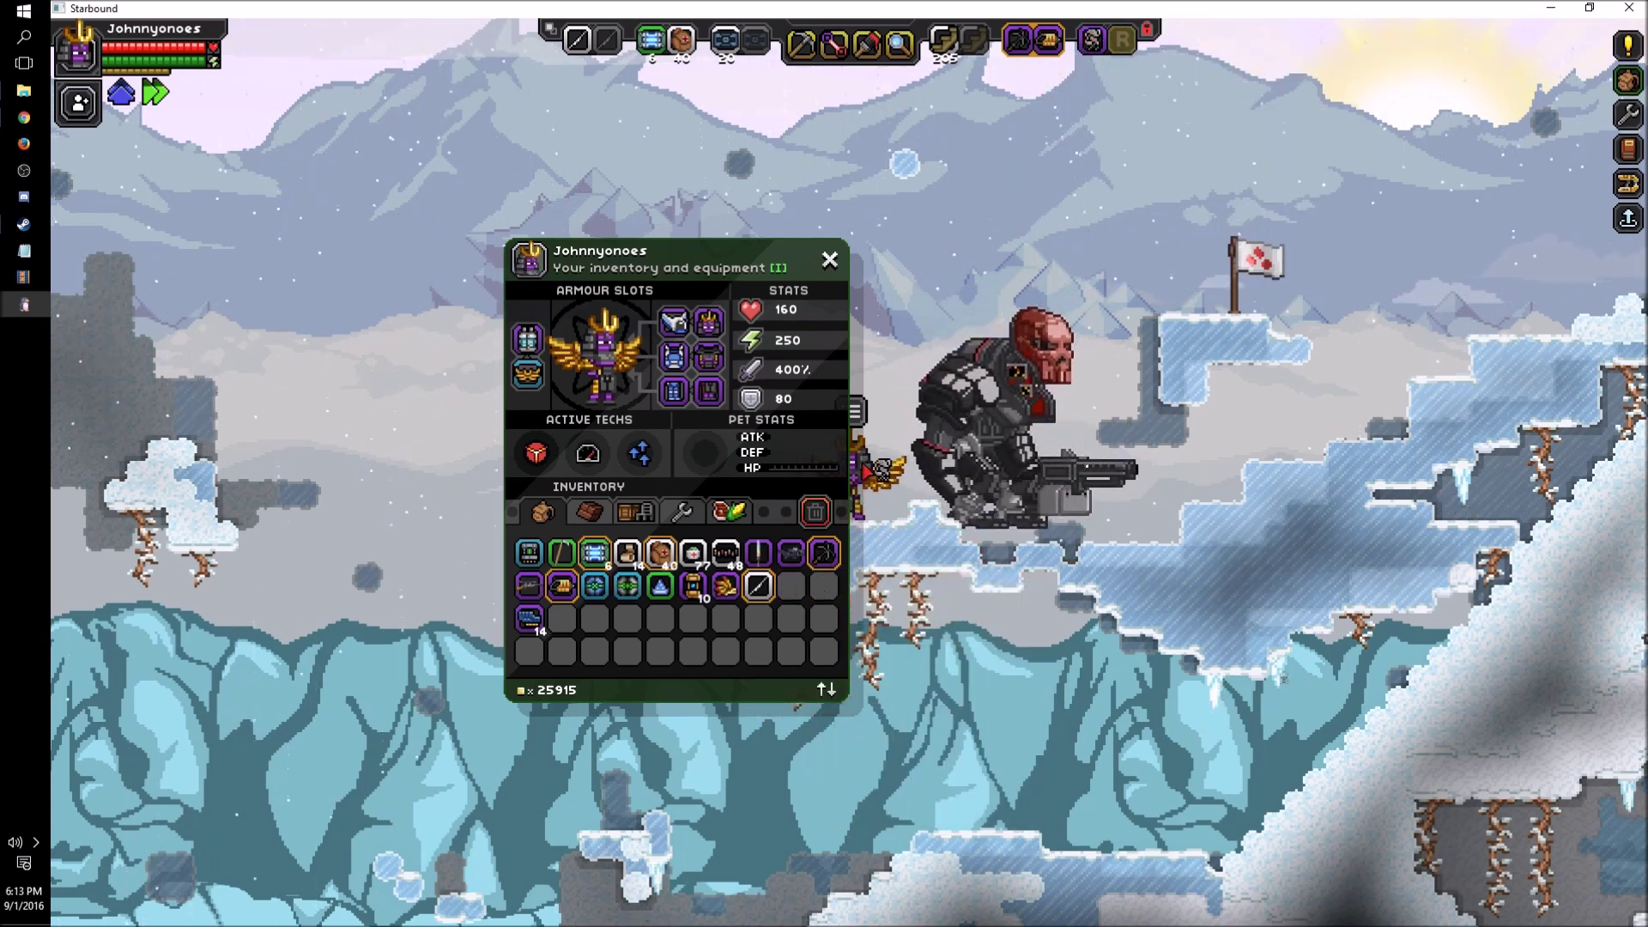
pyautogui.click(830, 260)
# Step: Board the parked mech and fire its gun toward the left
pyautogui.press('d')
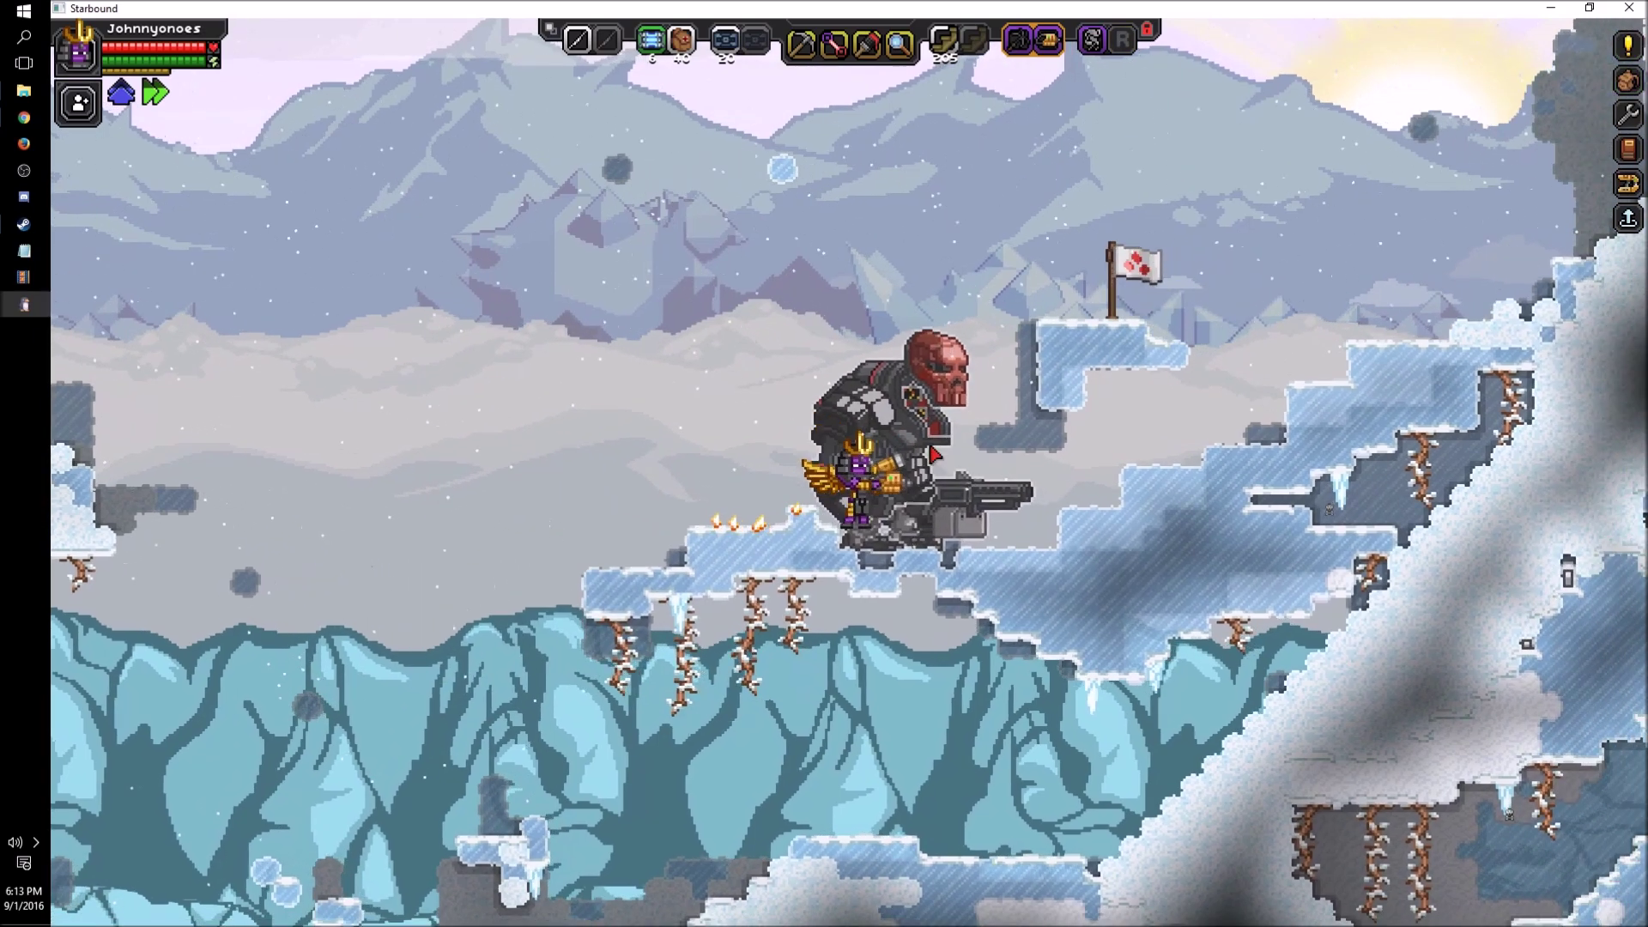
pyautogui.press('e')
pyautogui.press('a')
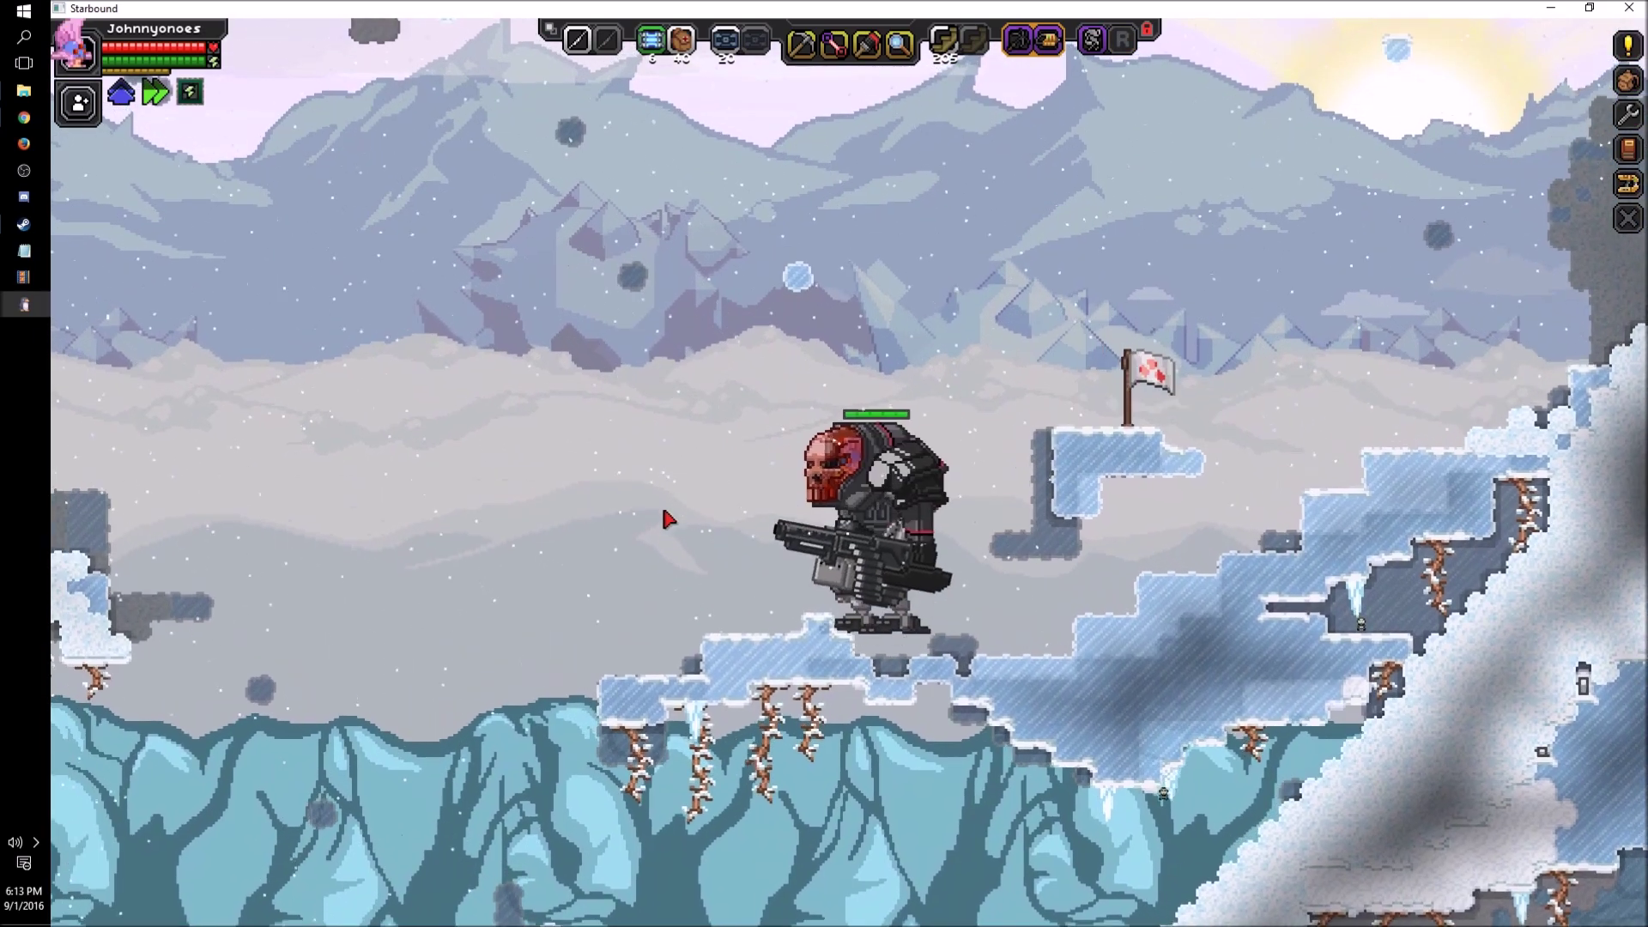
pyautogui.moveTo(661, 502); pyautogui.dragTo(1011, 371)
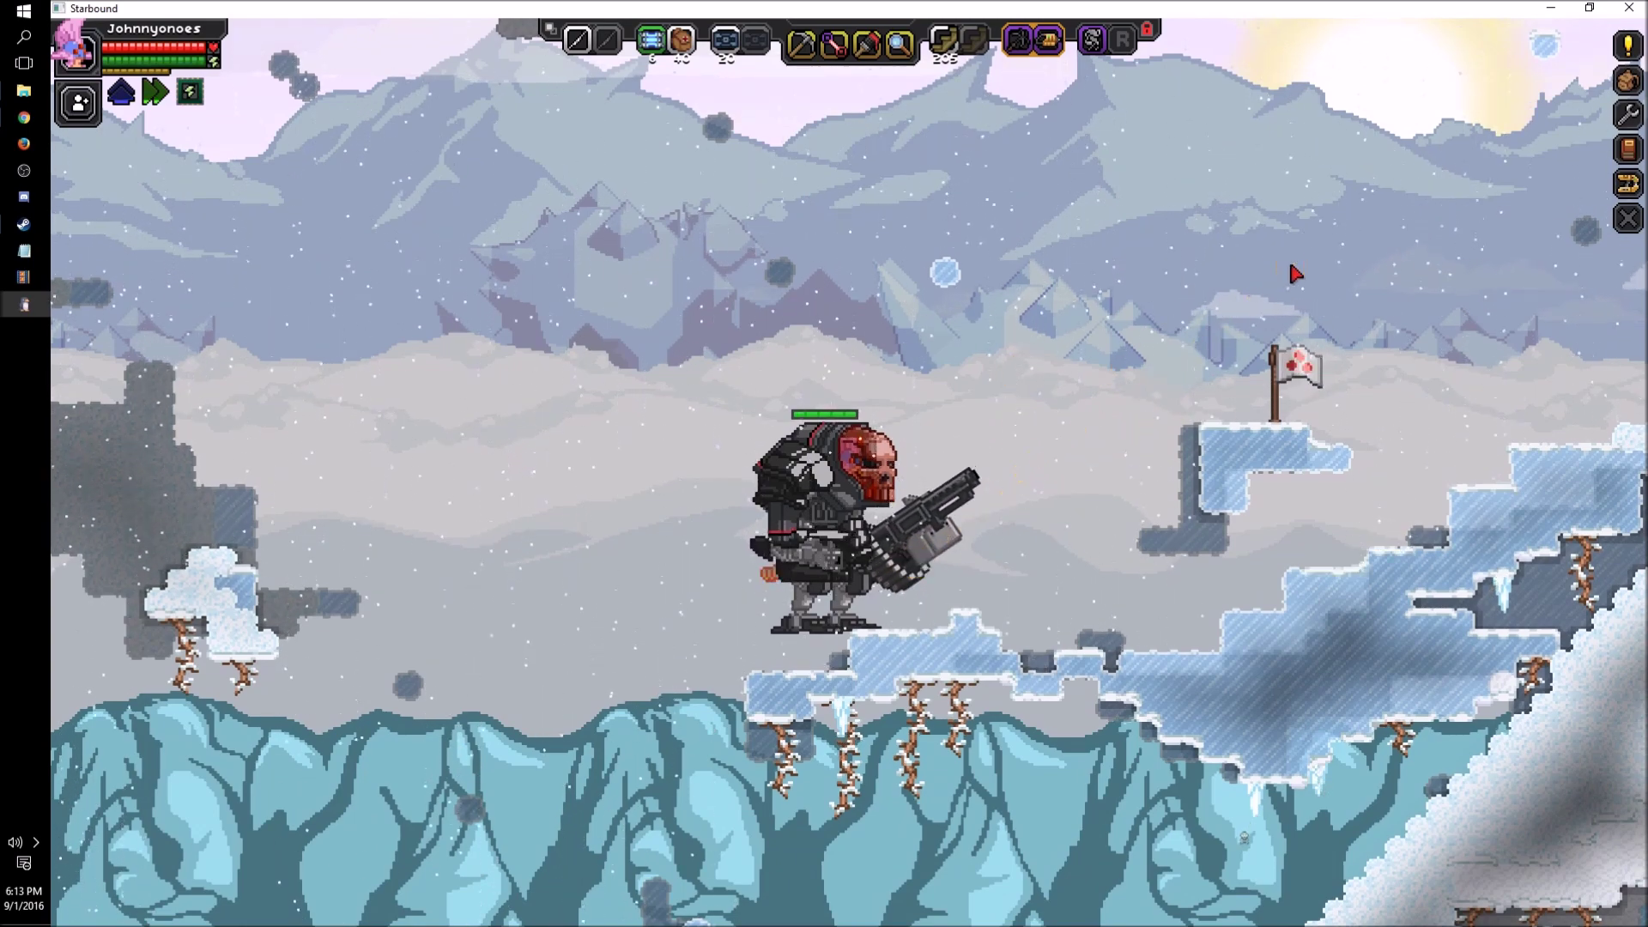
# Step: Thrust the mech rightward and blast the rock overhead with its gun
pyautogui.press('d')
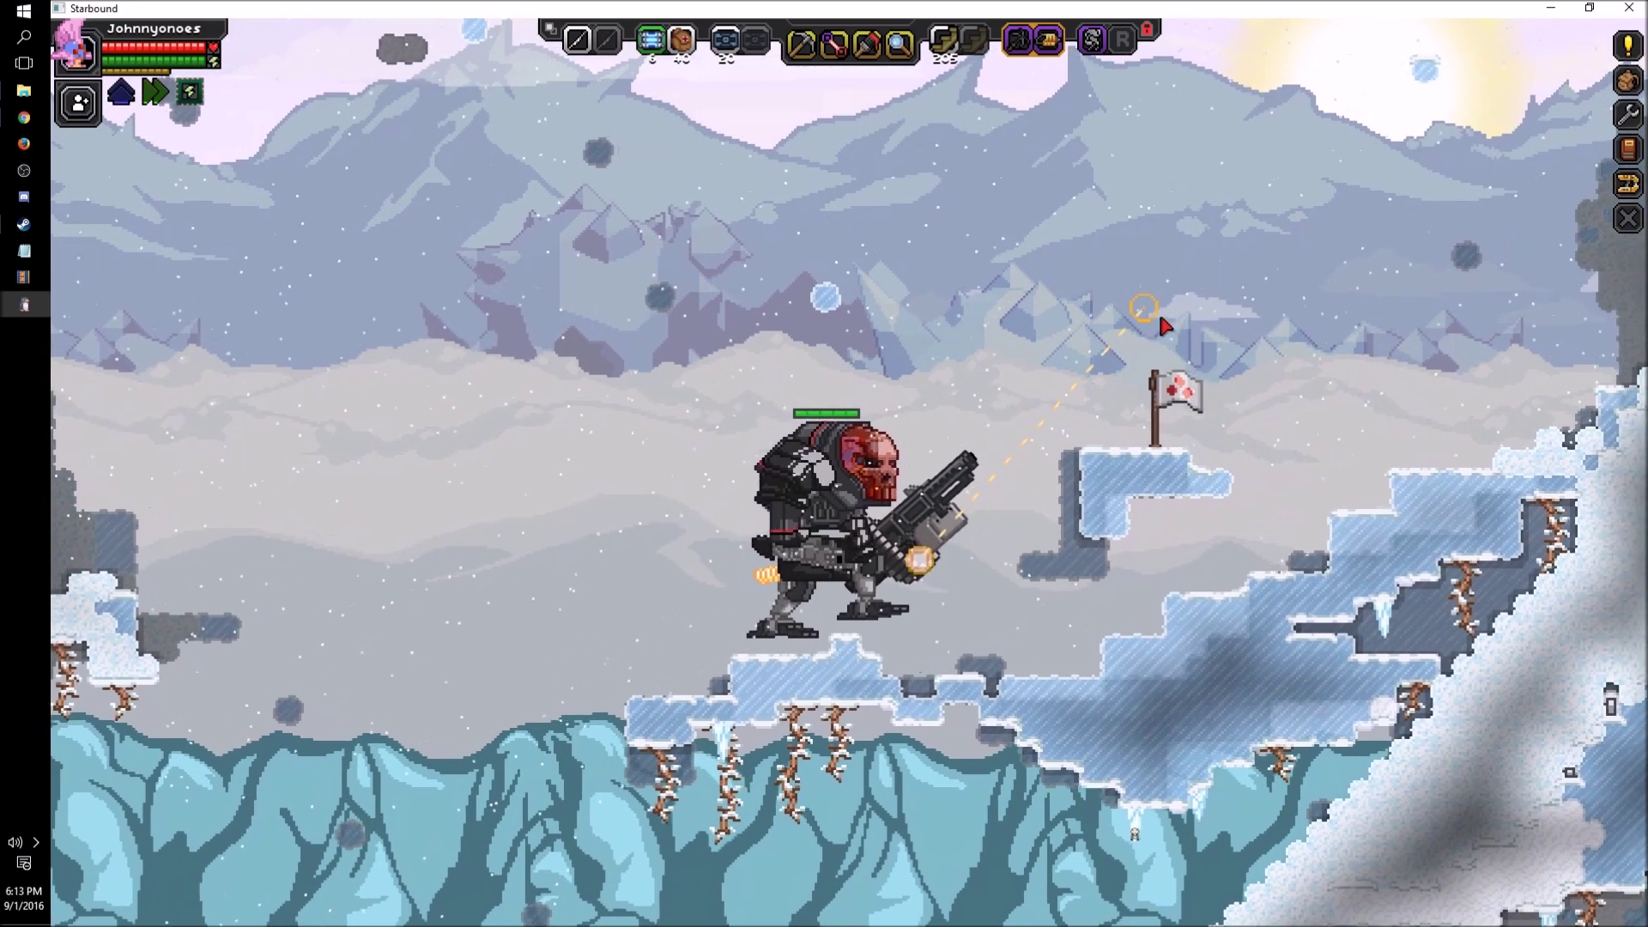
pyautogui.press('space')
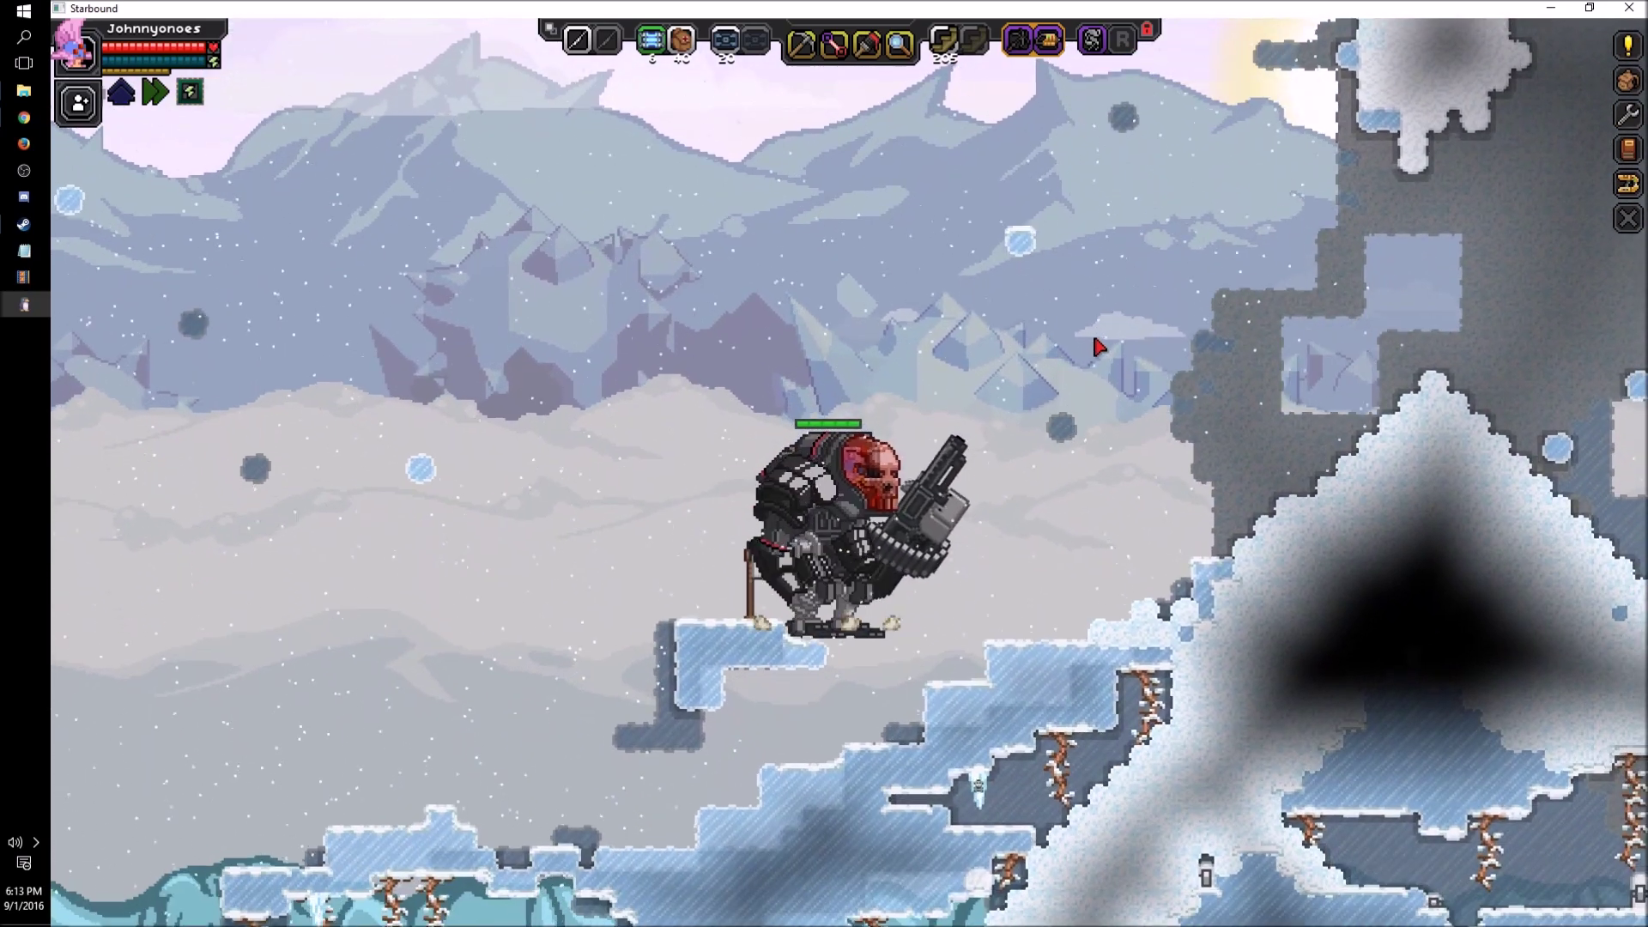
pyautogui.press('d')
pyautogui.press('space')
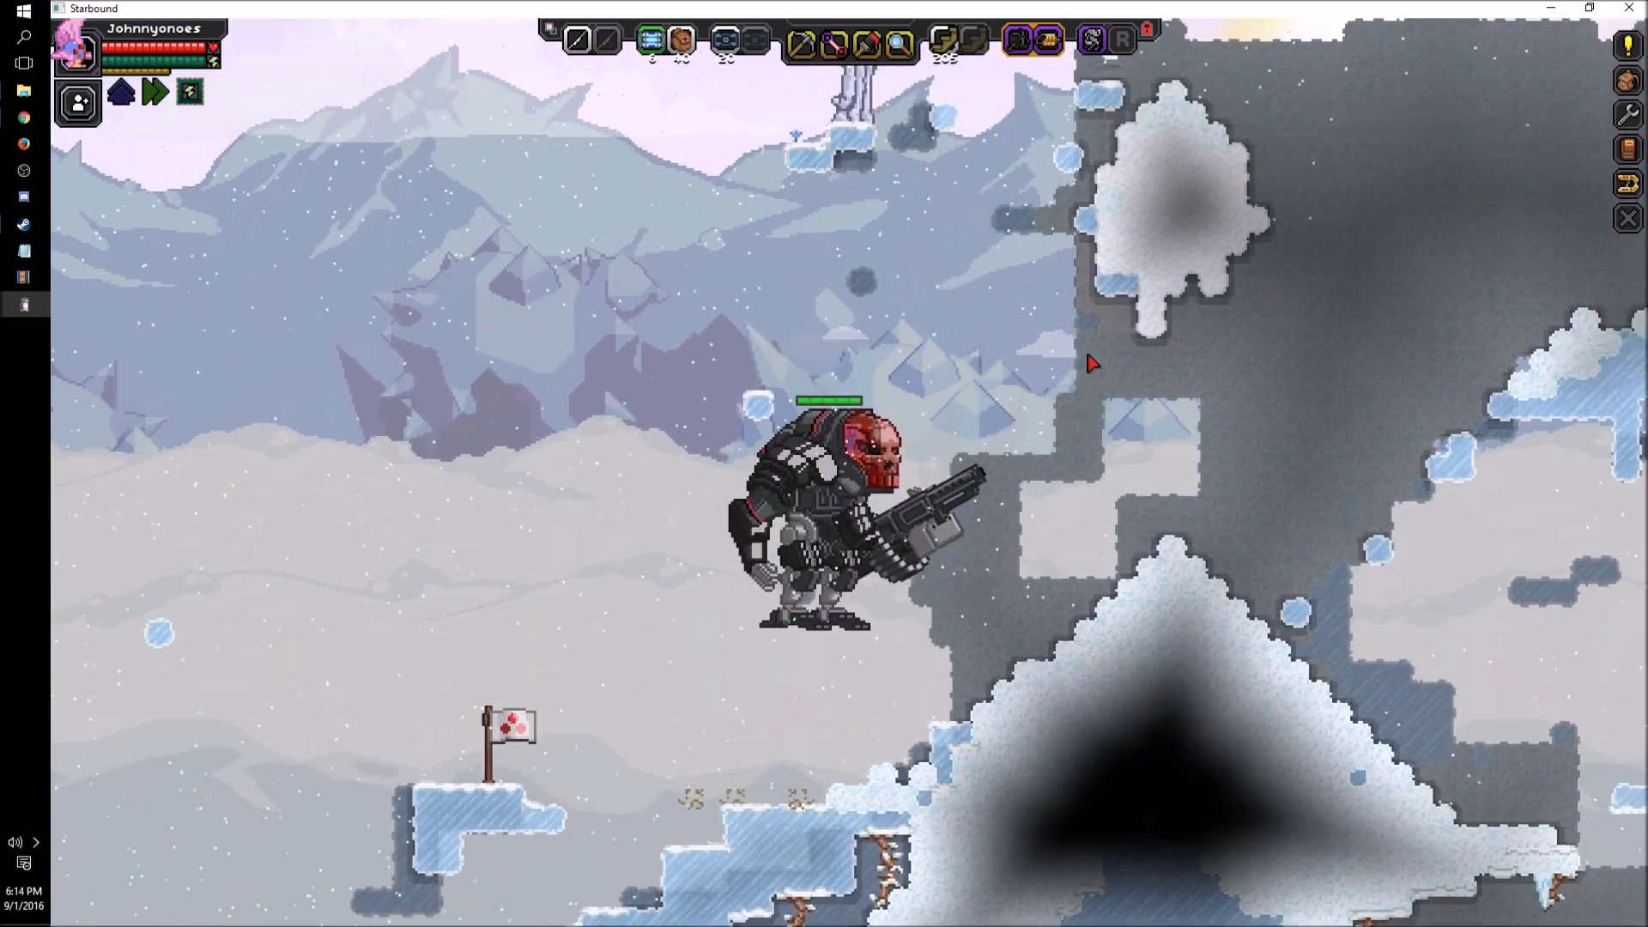
pyautogui.press('d')
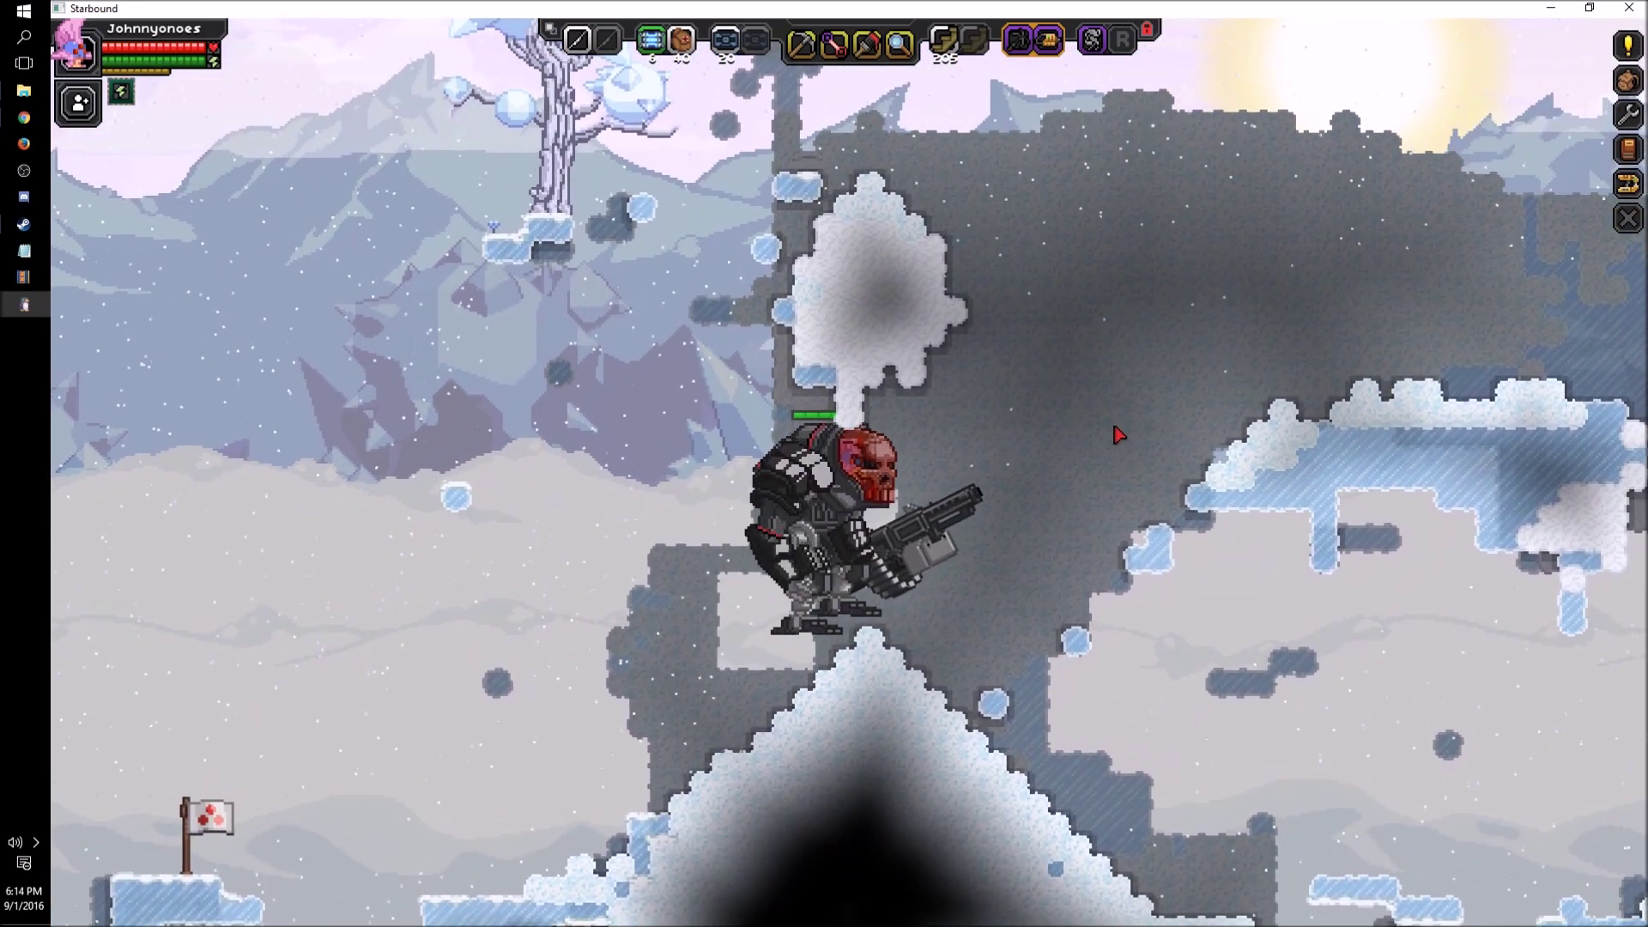
pyautogui.press('a')
pyautogui.moveTo(911, 438); pyautogui.dragTo(1064, 223)
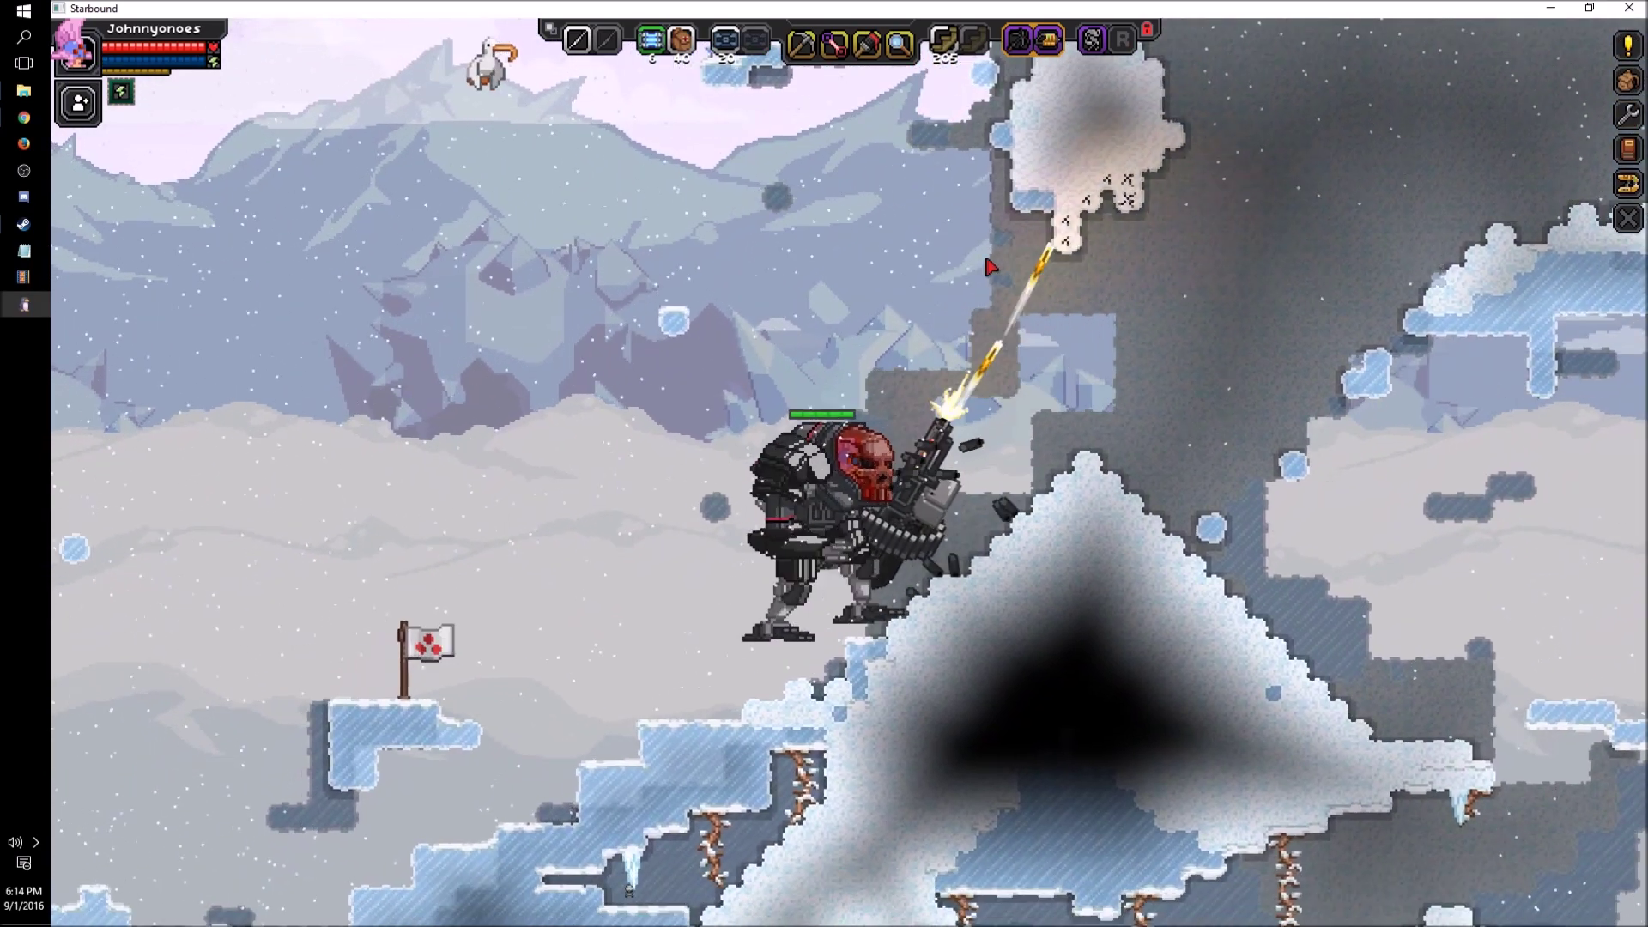
# Step: Fire a beam at the flying bird, then lift the mech off on its thrusters
pyautogui.press('d')
pyautogui.moveTo(822, 190)
pyautogui.mouseDown()
pyautogui.moveTo(833, 159)
pyautogui.moveTo(904, 192)
pyautogui.moveTo(950, 262)
pyautogui.moveTo(1115, 214)
pyautogui.moveTo(1158, 268)
pyautogui.moveTo(1313, 293)
pyautogui.moveTo(1450, 244)
pyautogui.moveTo(1510, 155)
pyautogui.mouseUp()
pyautogui.press('d')
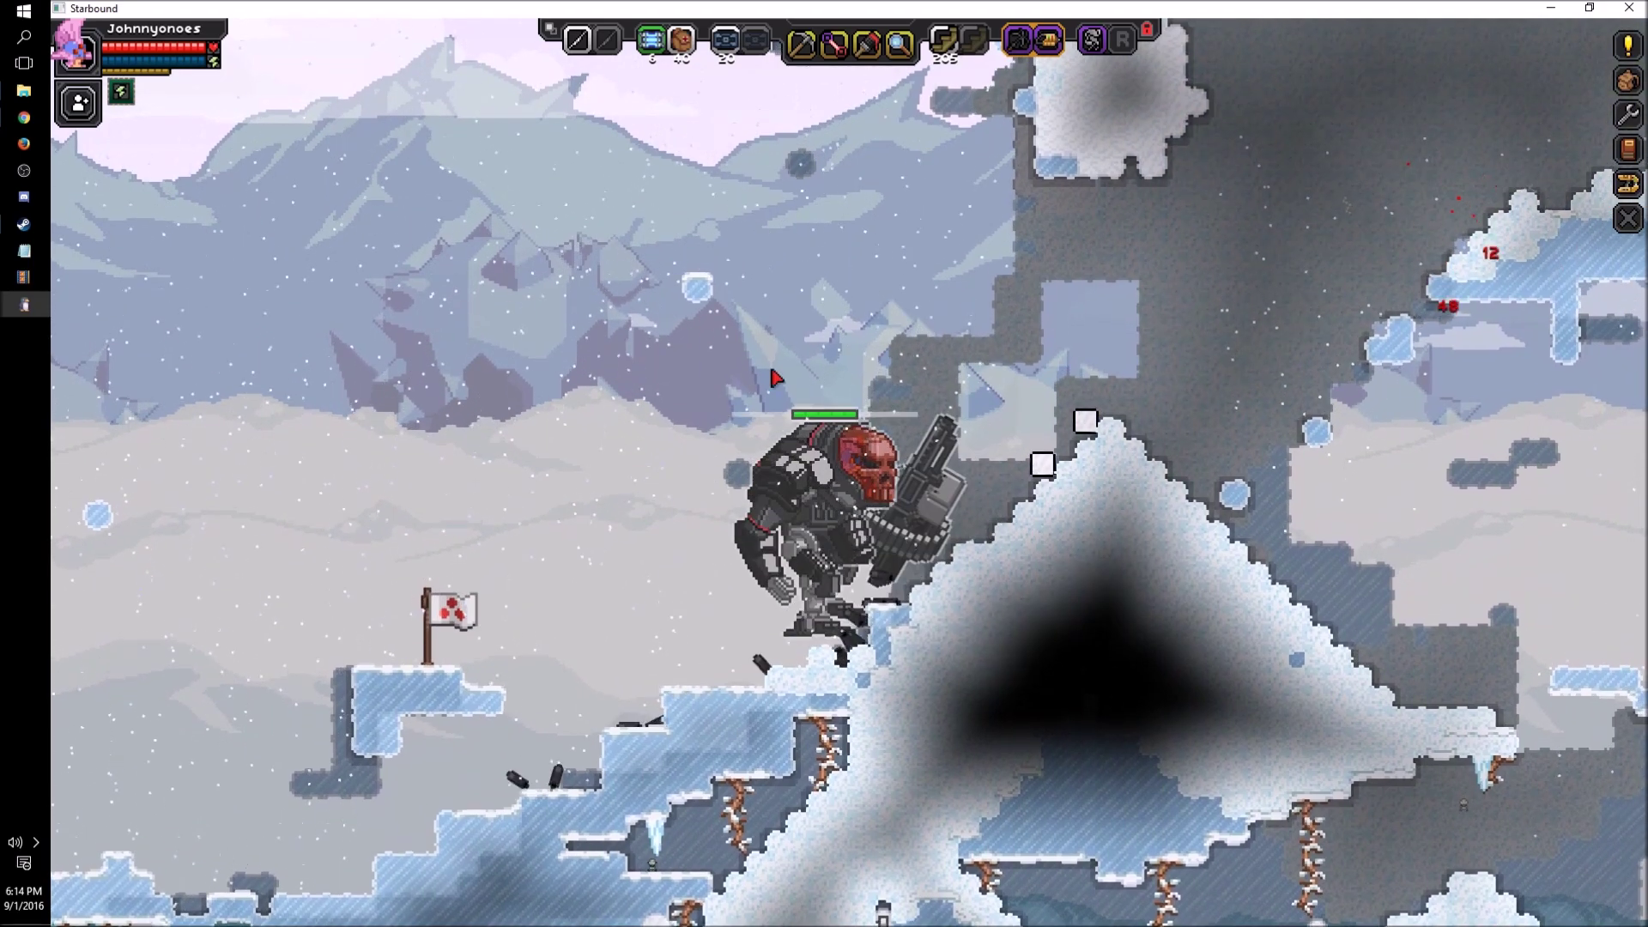
pyautogui.press('a')
pyautogui.press('space')
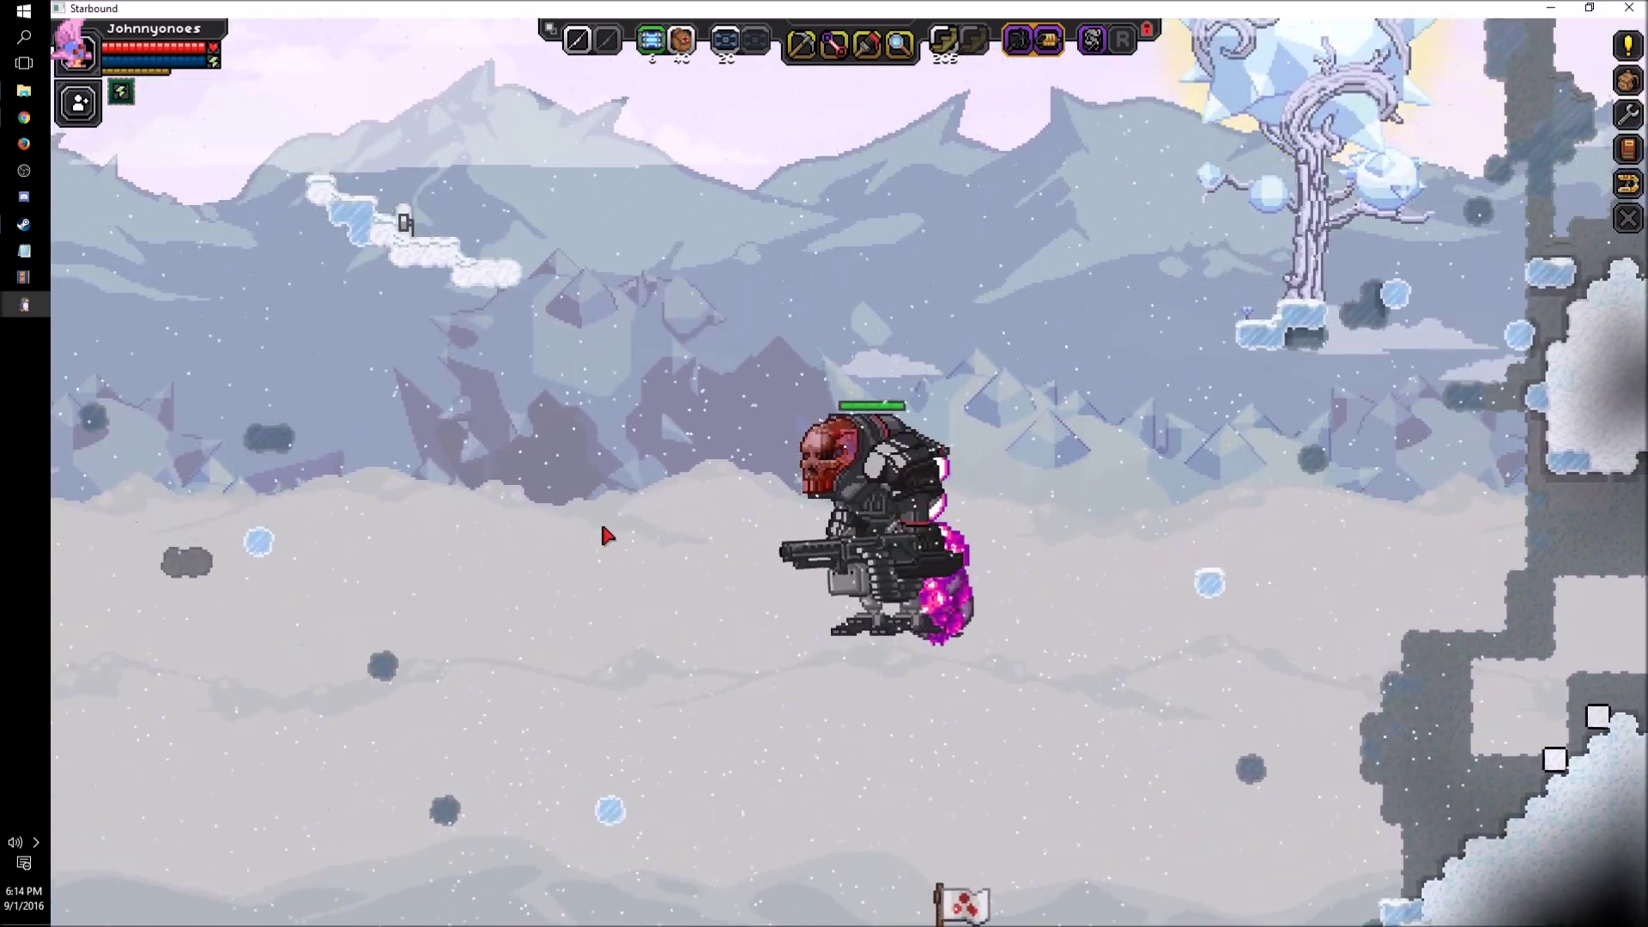
# Step: Fly the mech up and left, shooting the bird below while hovering
pyautogui.press('a')
pyautogui.press('space')
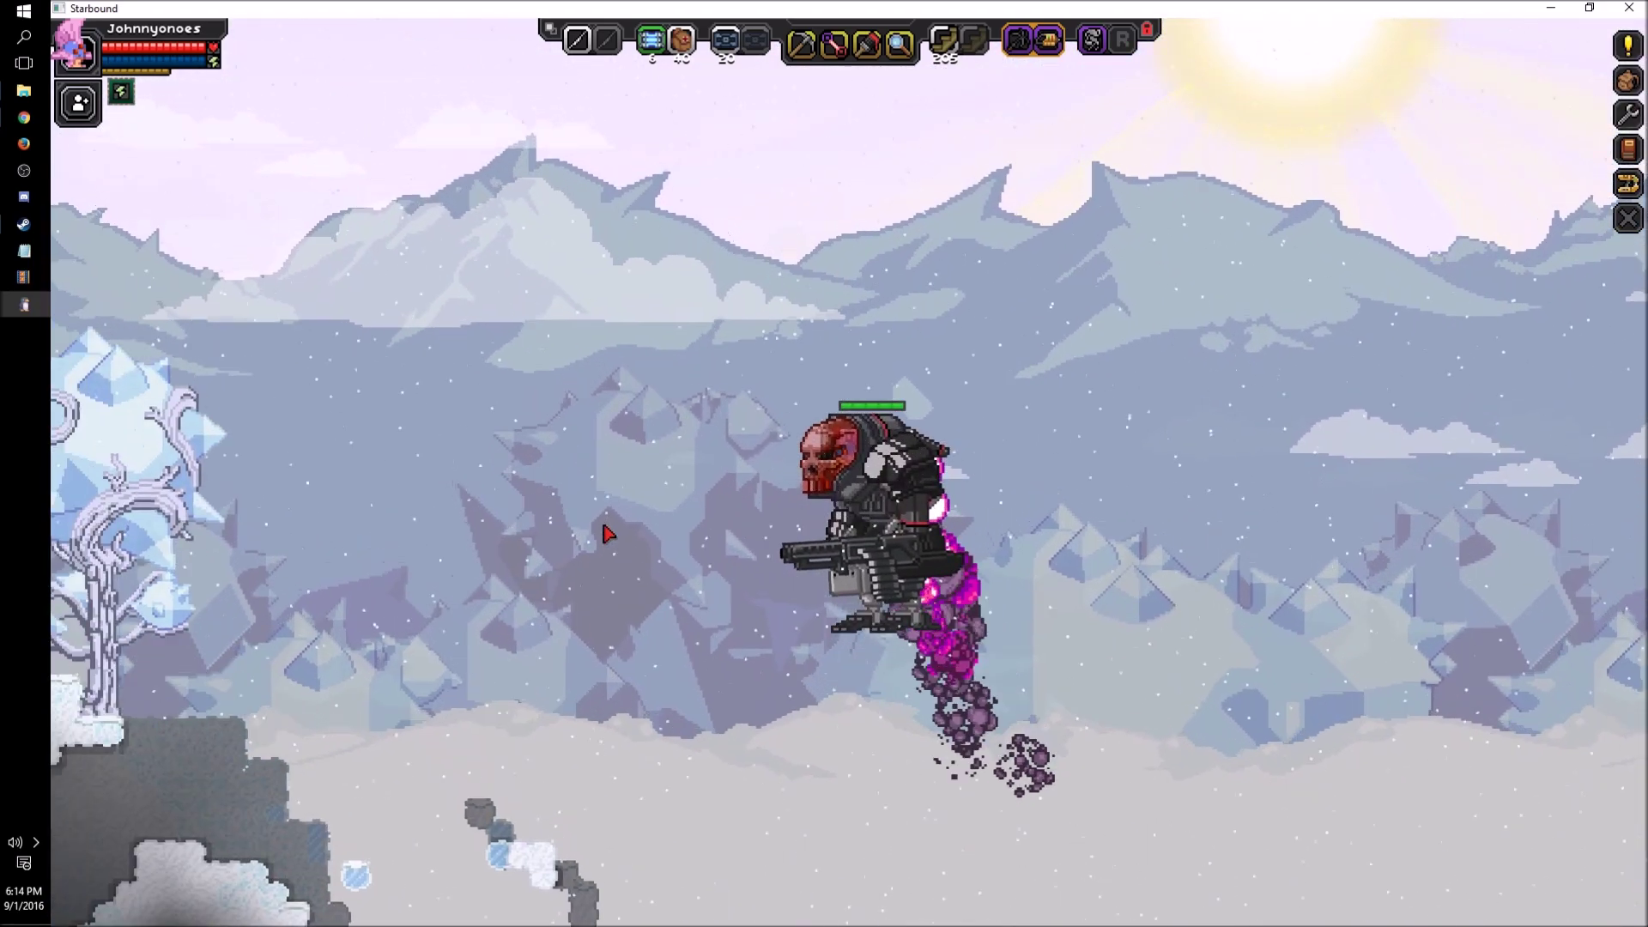
pyautogui.press('space')
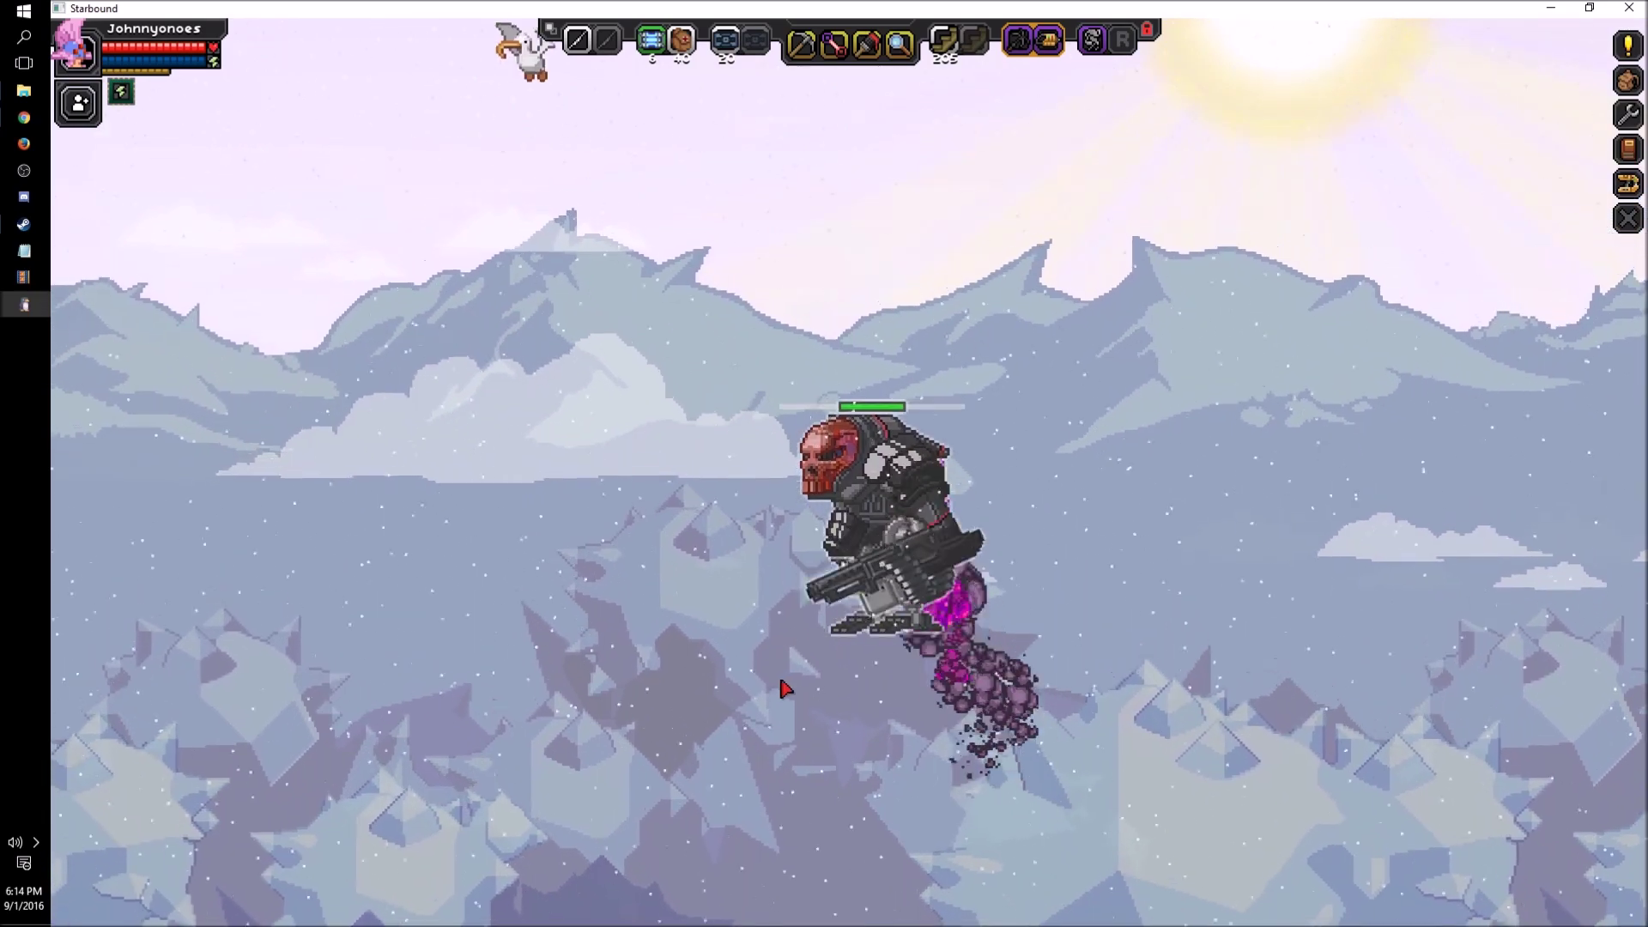
pyautogui.press('space')
pyautogui.moveTo(662, 610); pyautogui.dragTo(357, 721)
pyautogui.press('space')
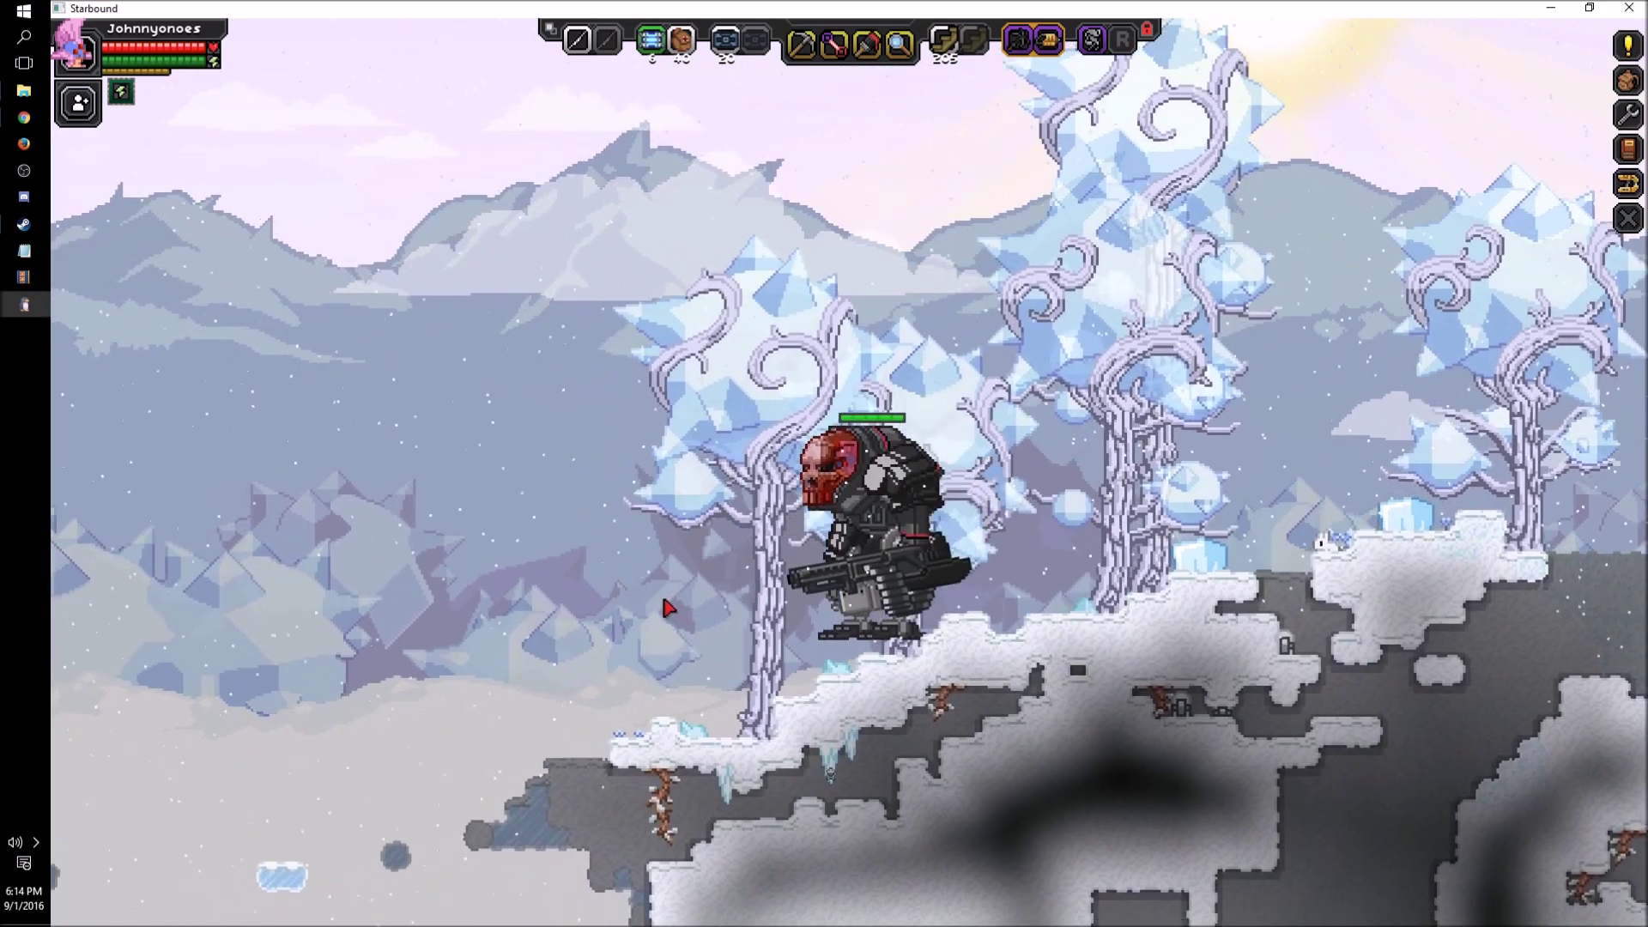
# Step: Fly the mech left off the cliff and walk it back onto the snowy mound
pyautogui.press('a')
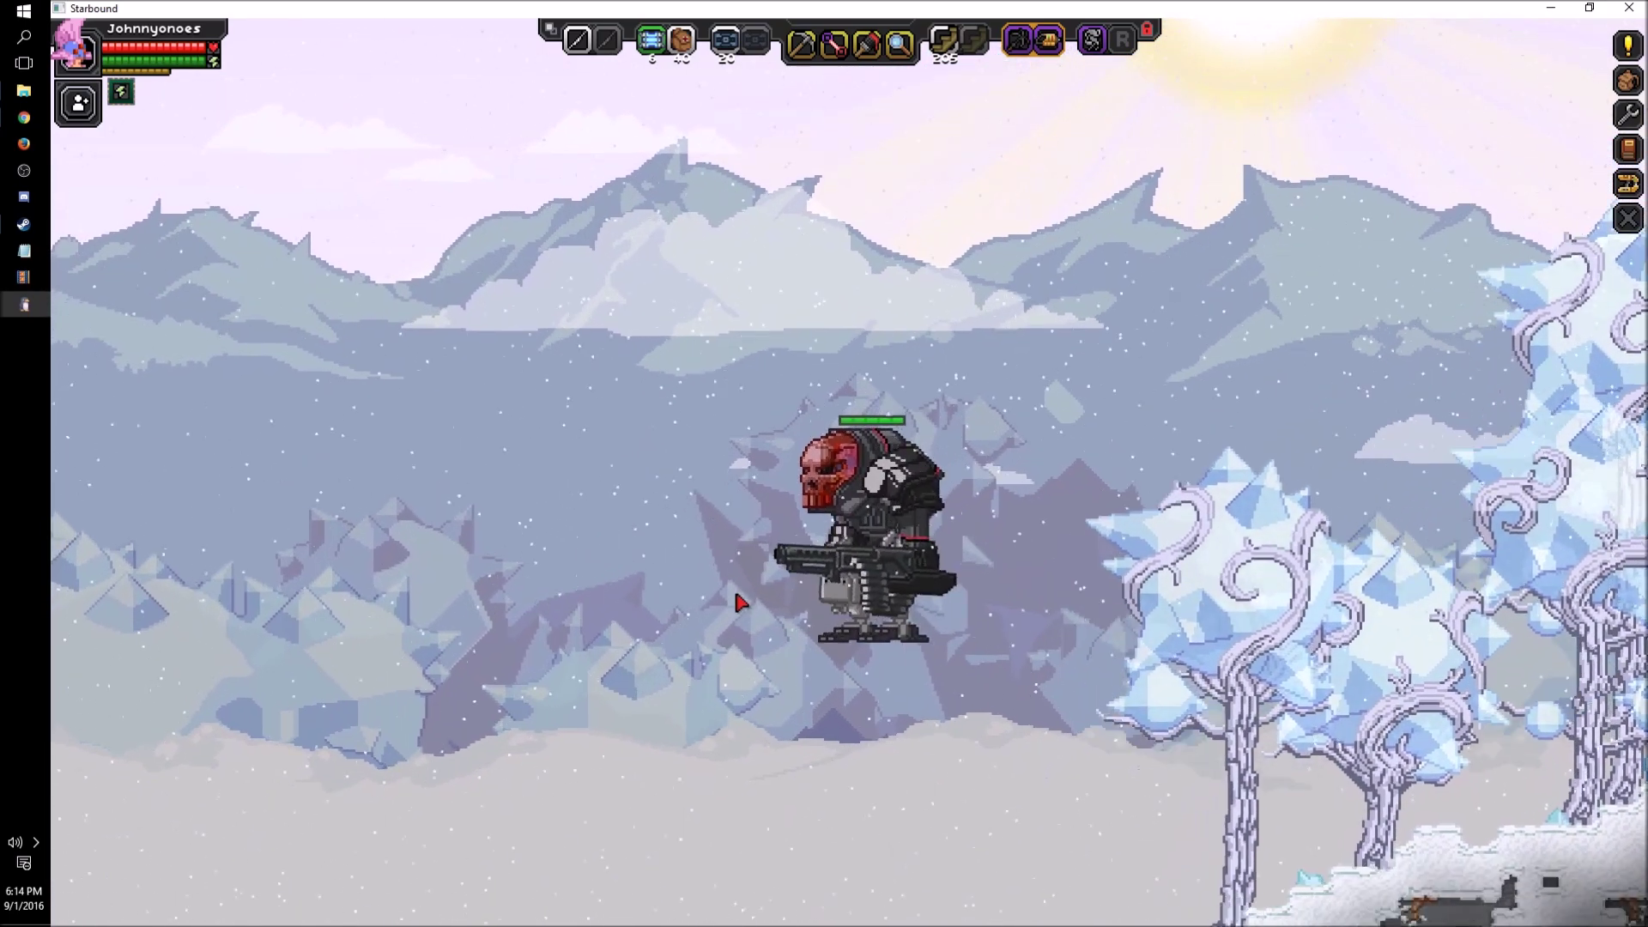
pyautogui.press('a')
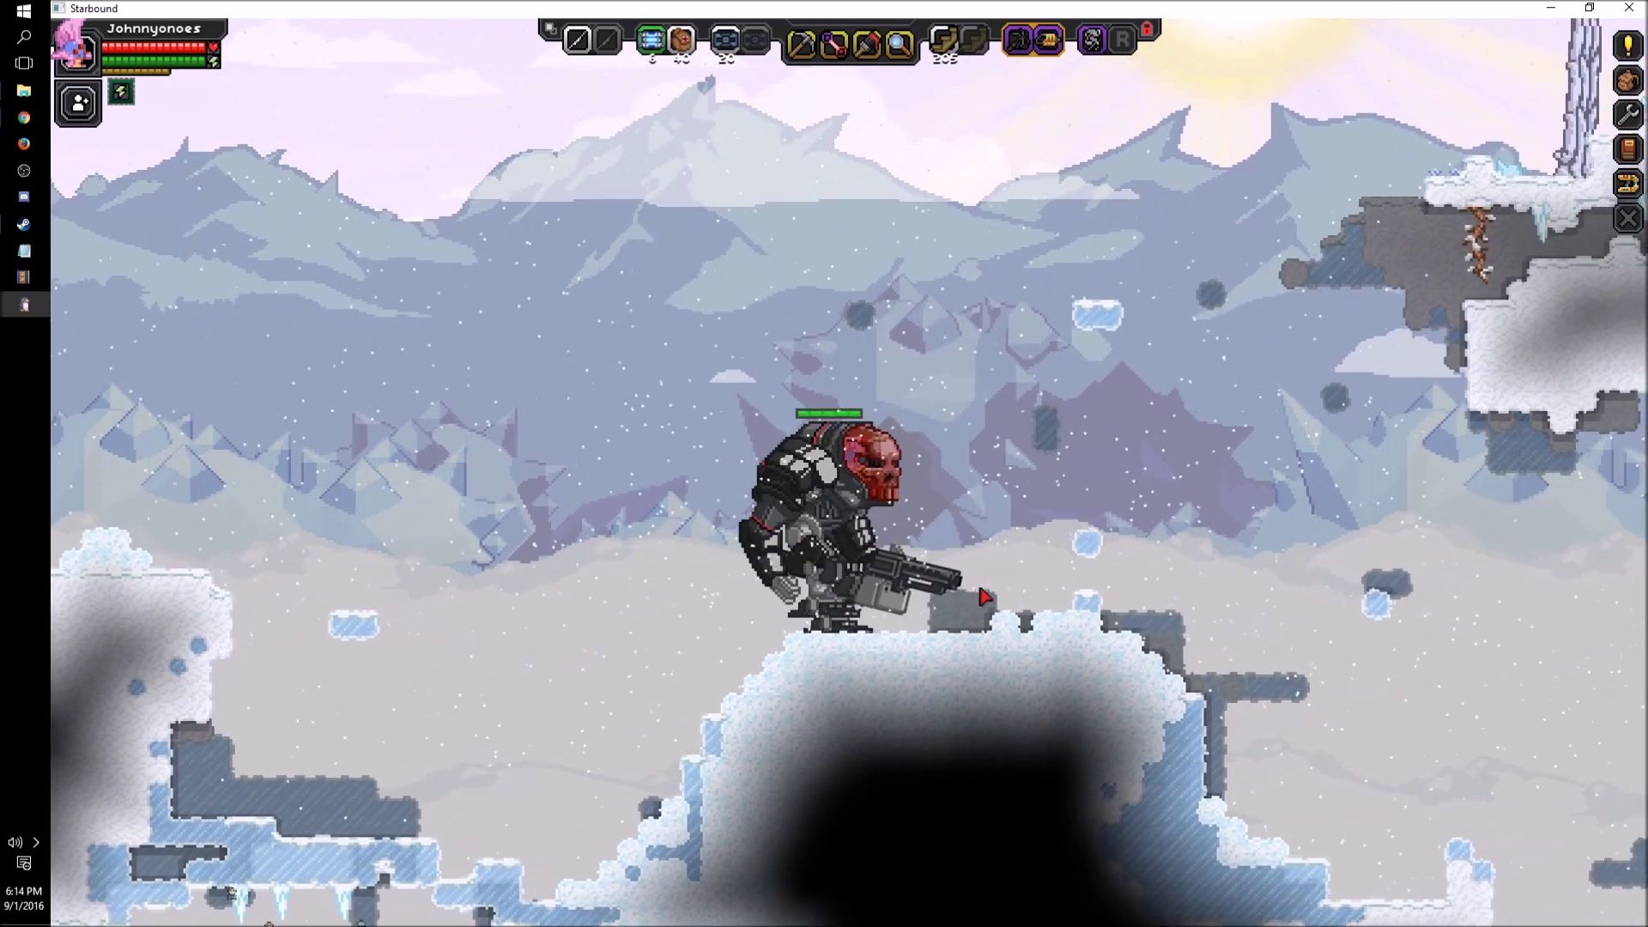
pyautogui.press('a')
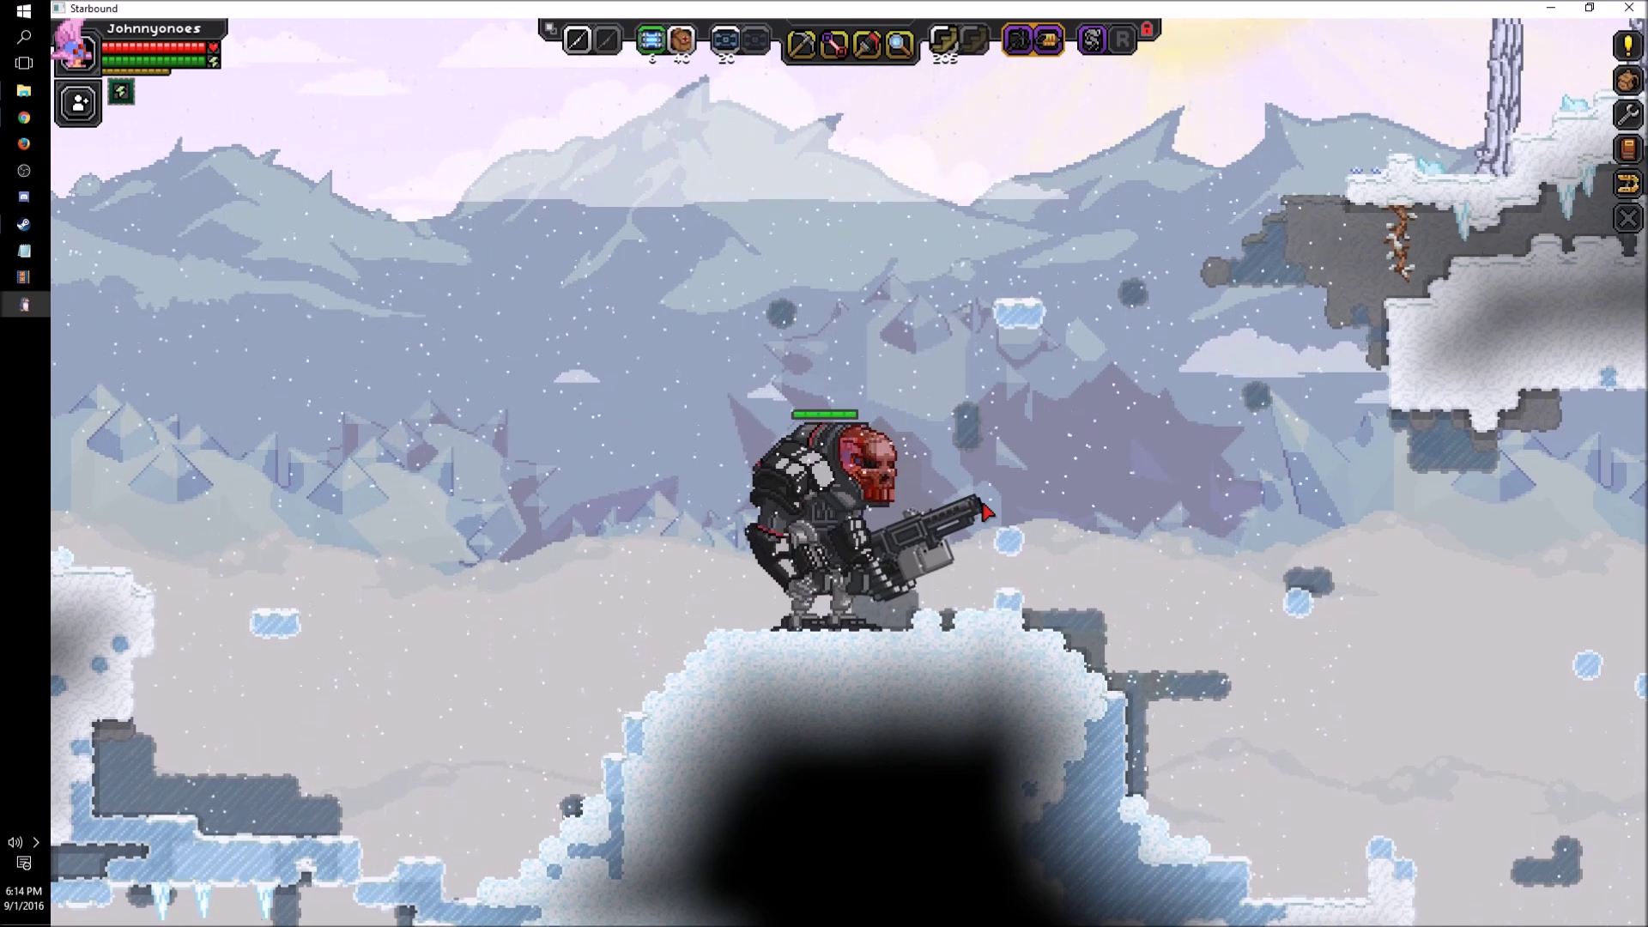
pyautogui.press('d')
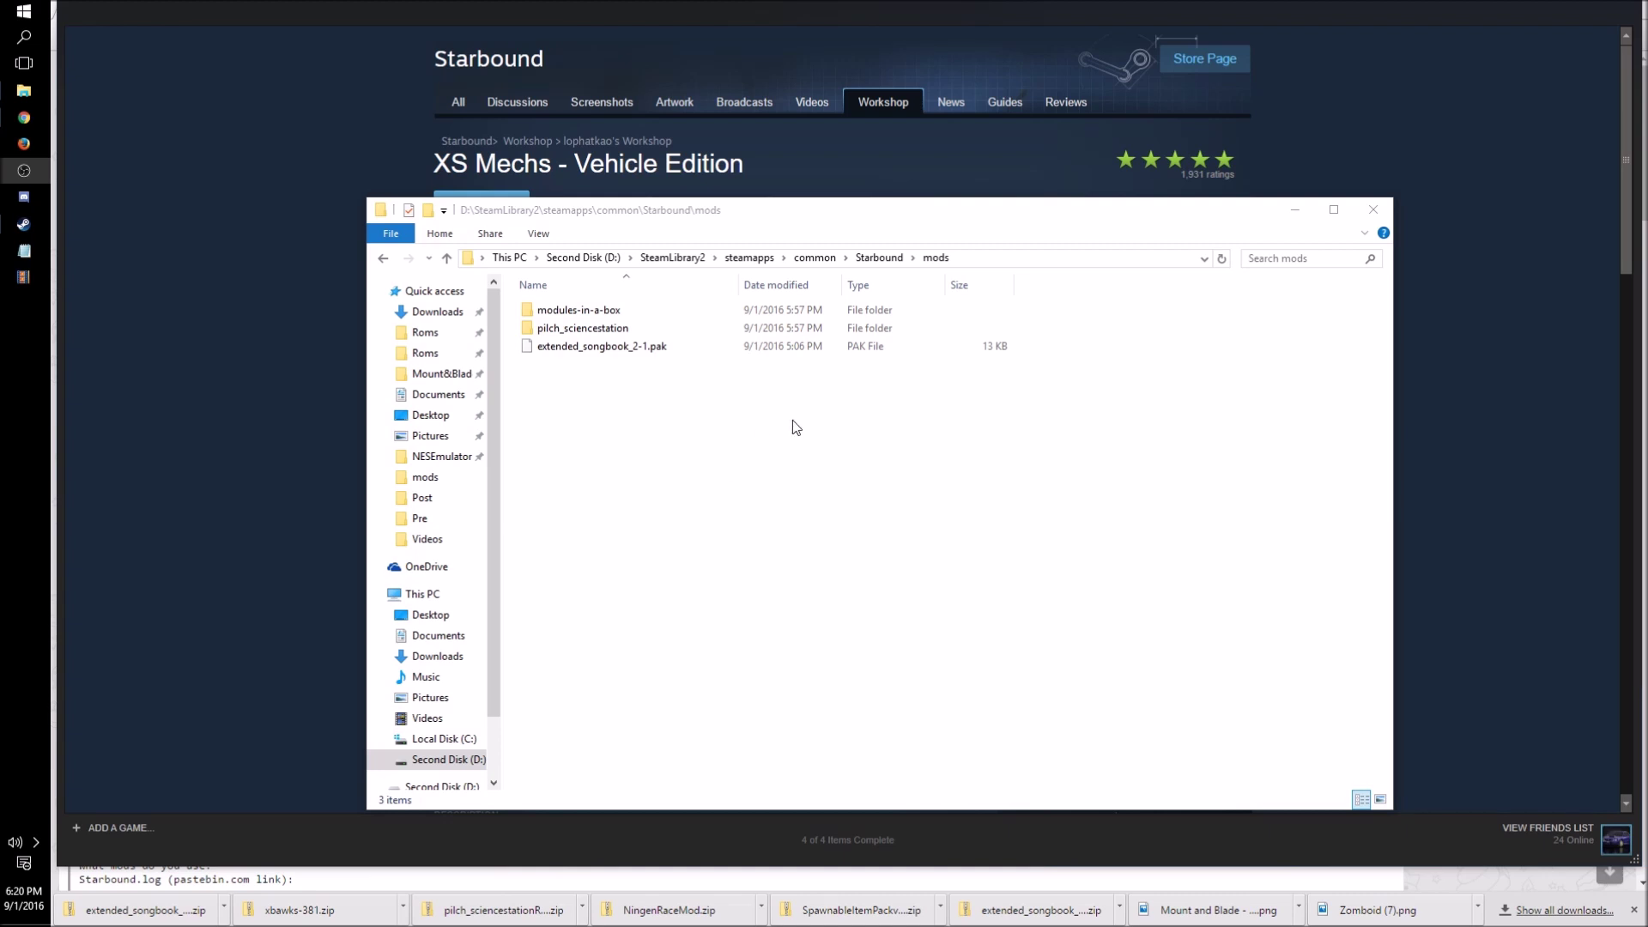
# Step: Delete modules-in-a-box, pilch_sciencestation and extended_songbook_2-1.pak from the mods folder
pyautogui.moveTo(842, 409); pyautogui.dragTo(598, 333)
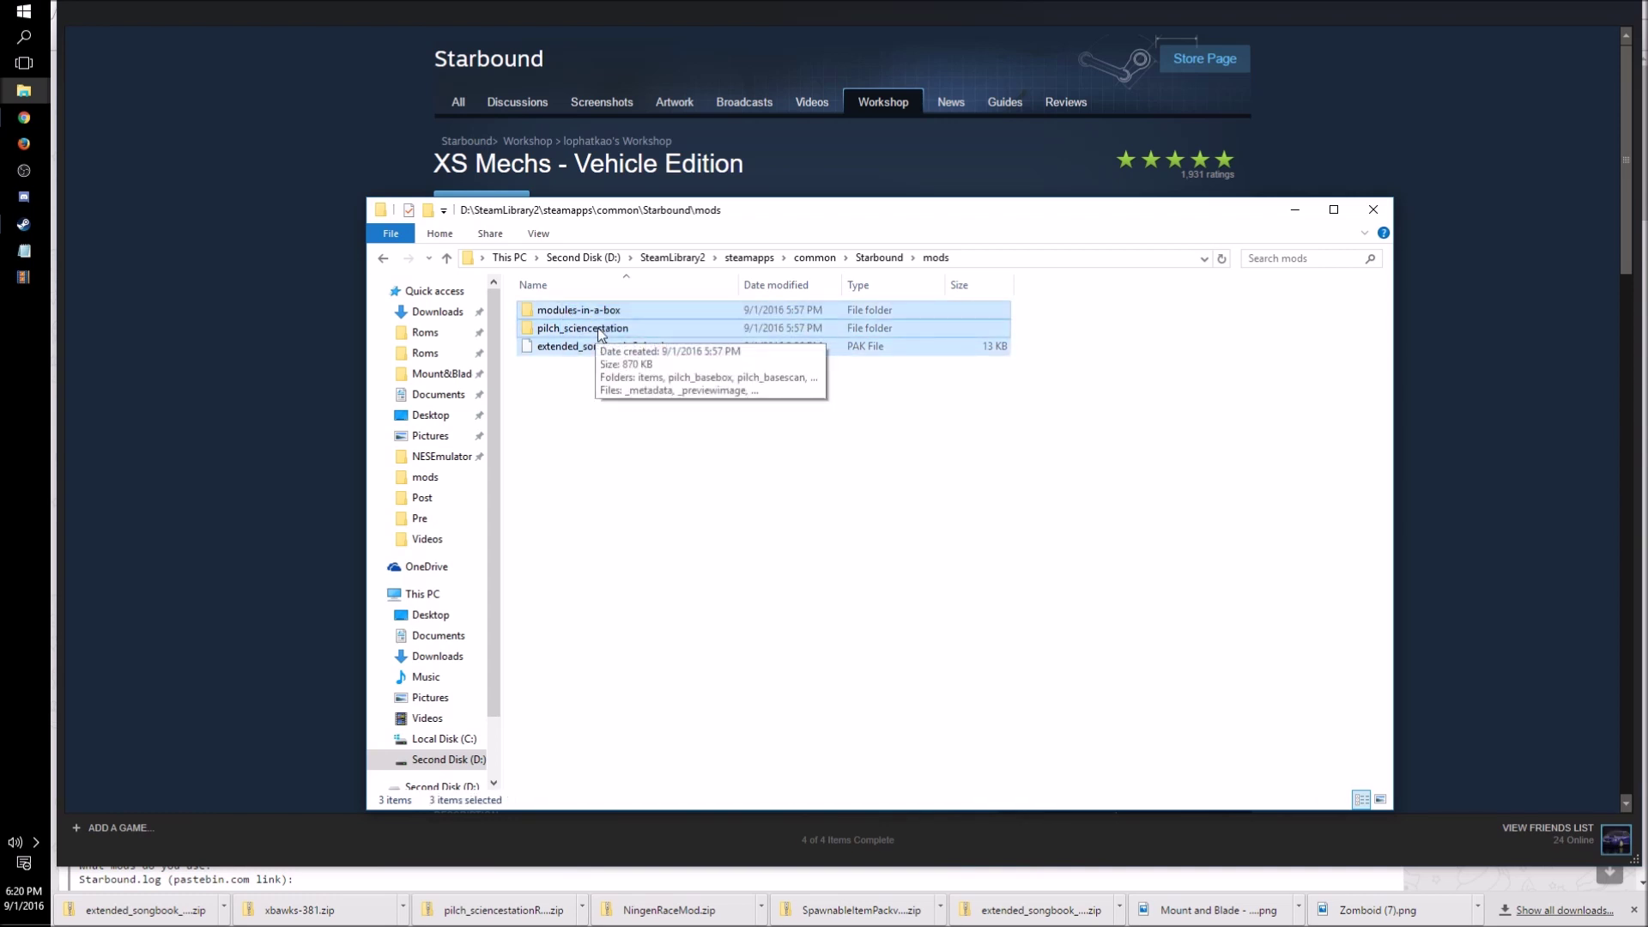
pyautogui.press('Delete')
pyautogui.press('Return')
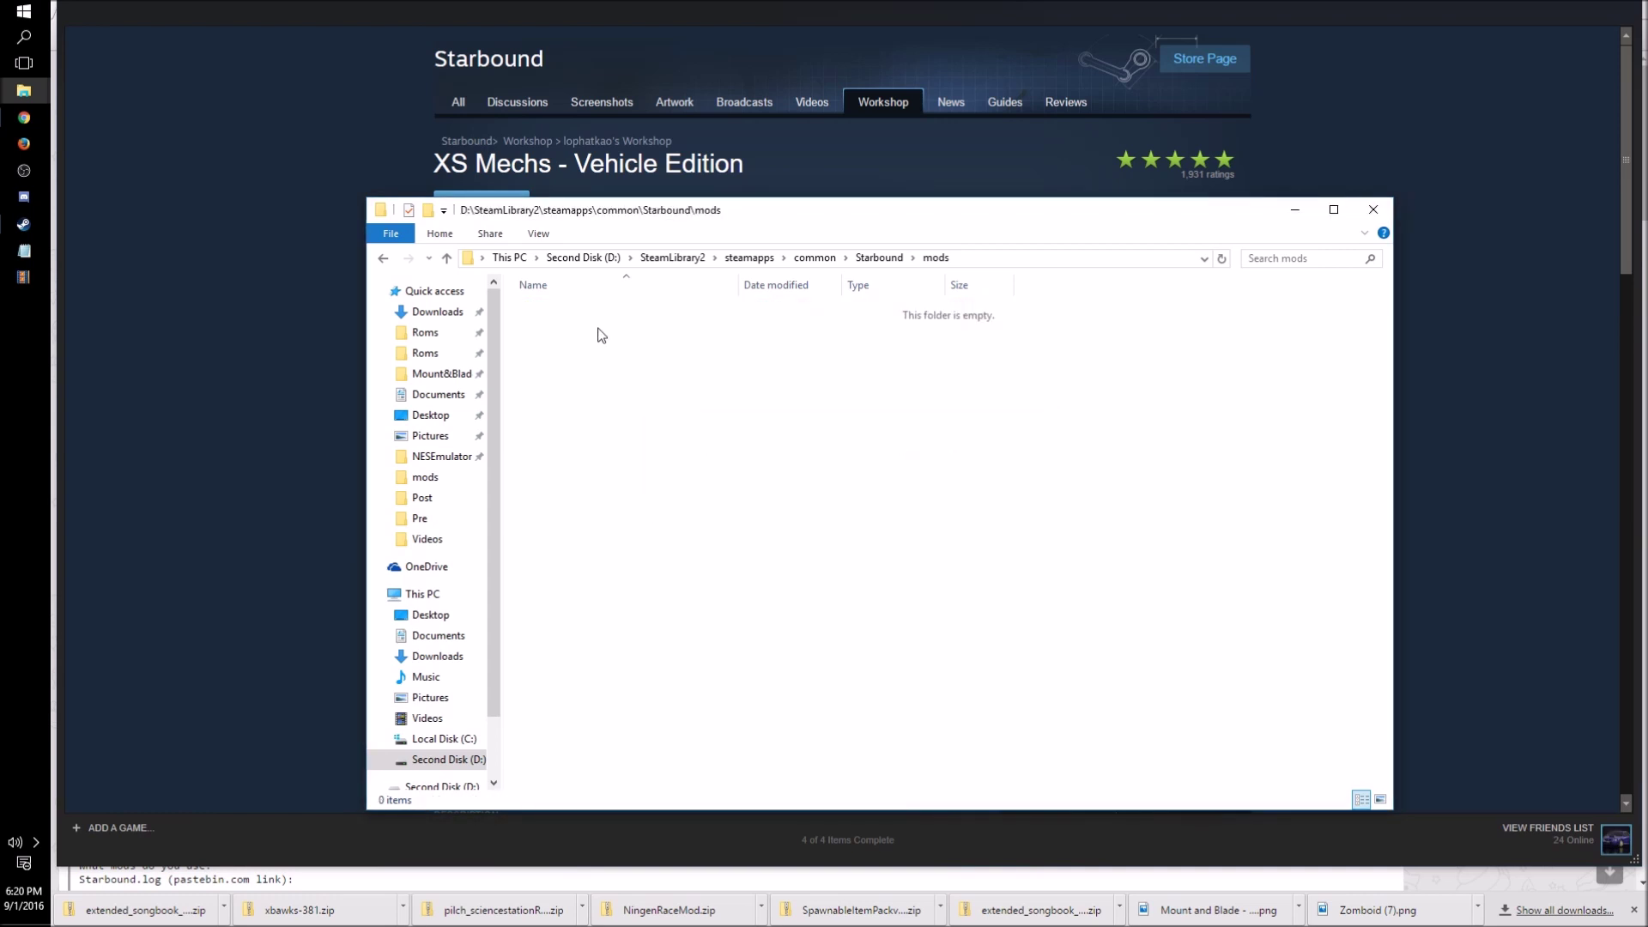
pyautogui.click(256, 305)
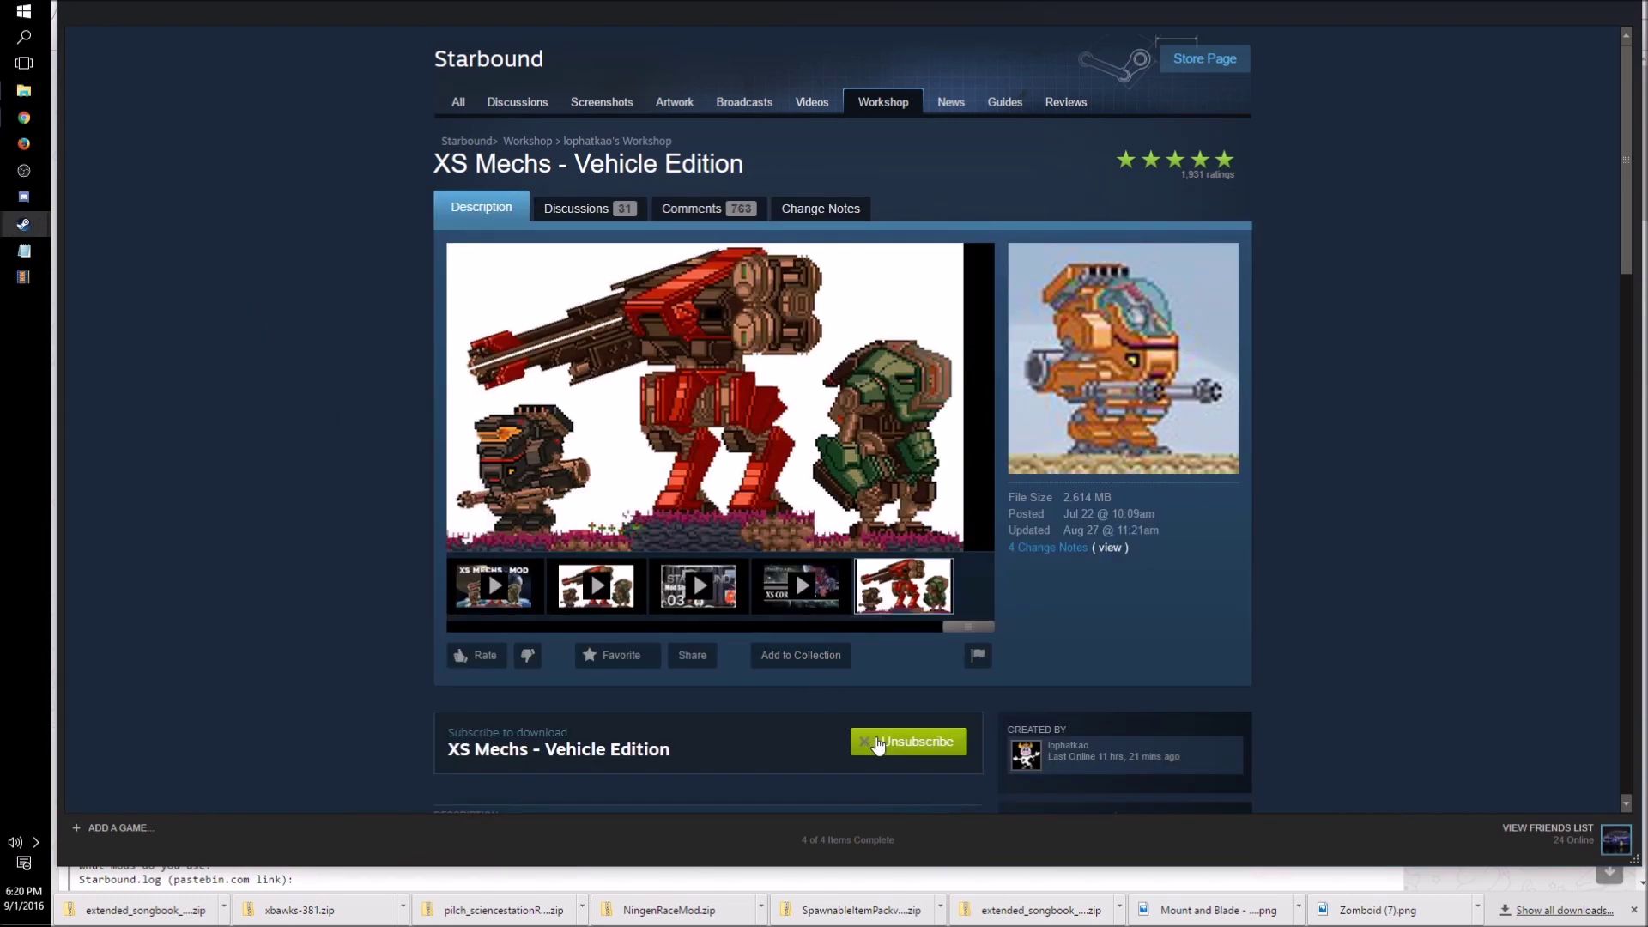
# Step: Unsubscribe from XS Mechs - Vehicle Edition and relaunch Starbound from the library
pyautogui.click(877, 743)
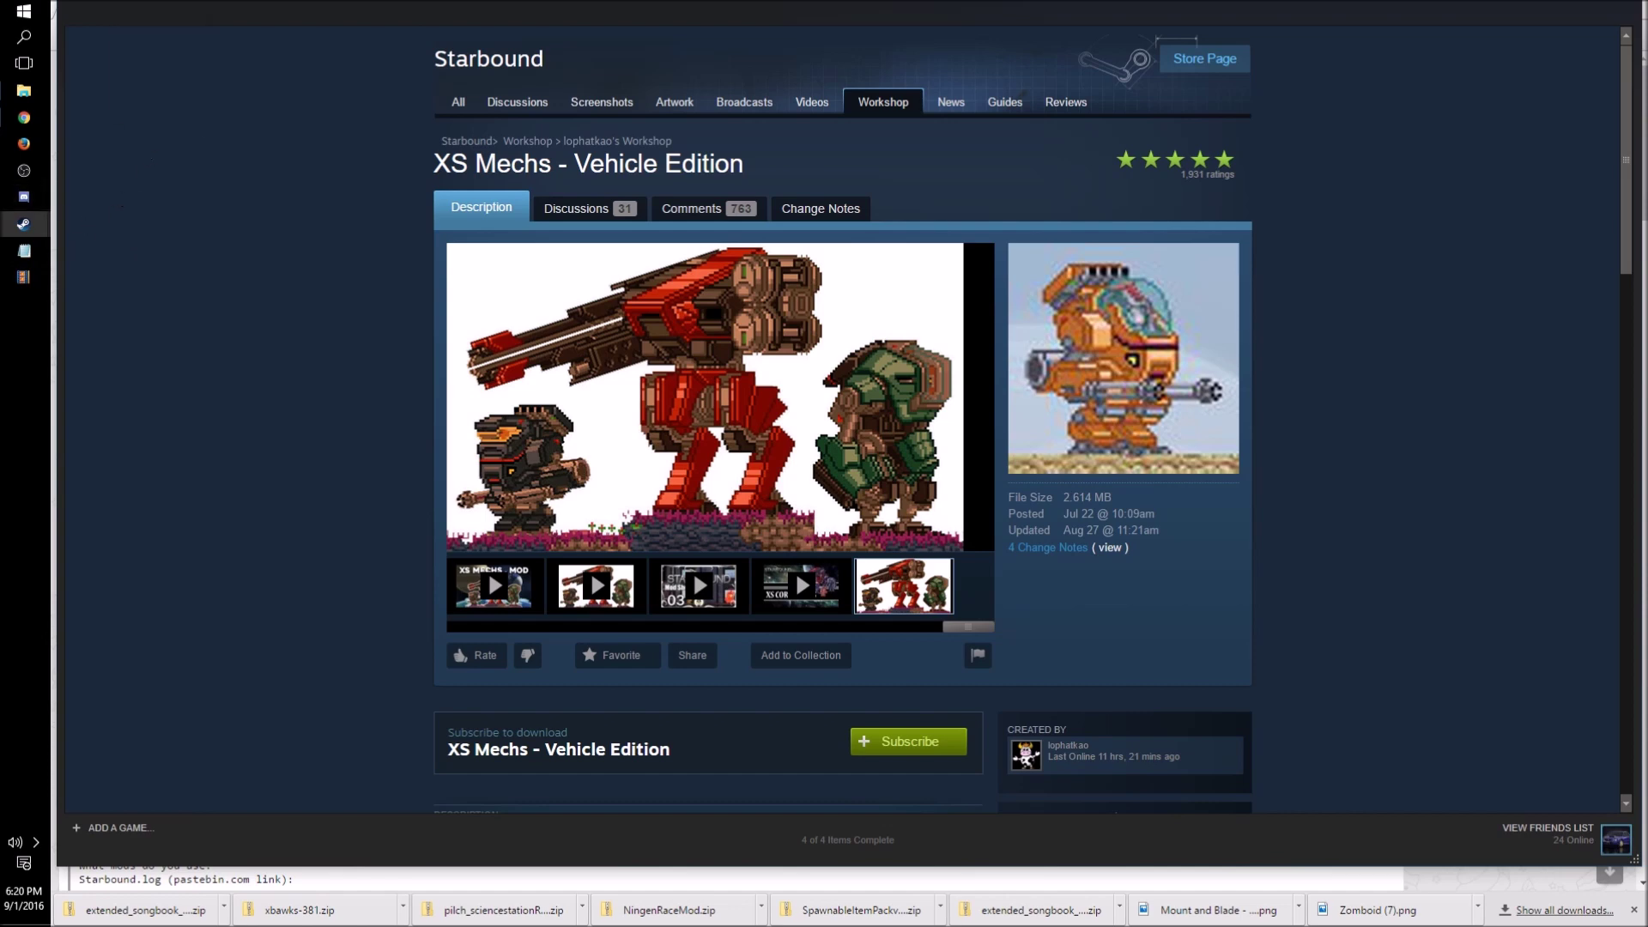
pyautogui.click(270, 100)
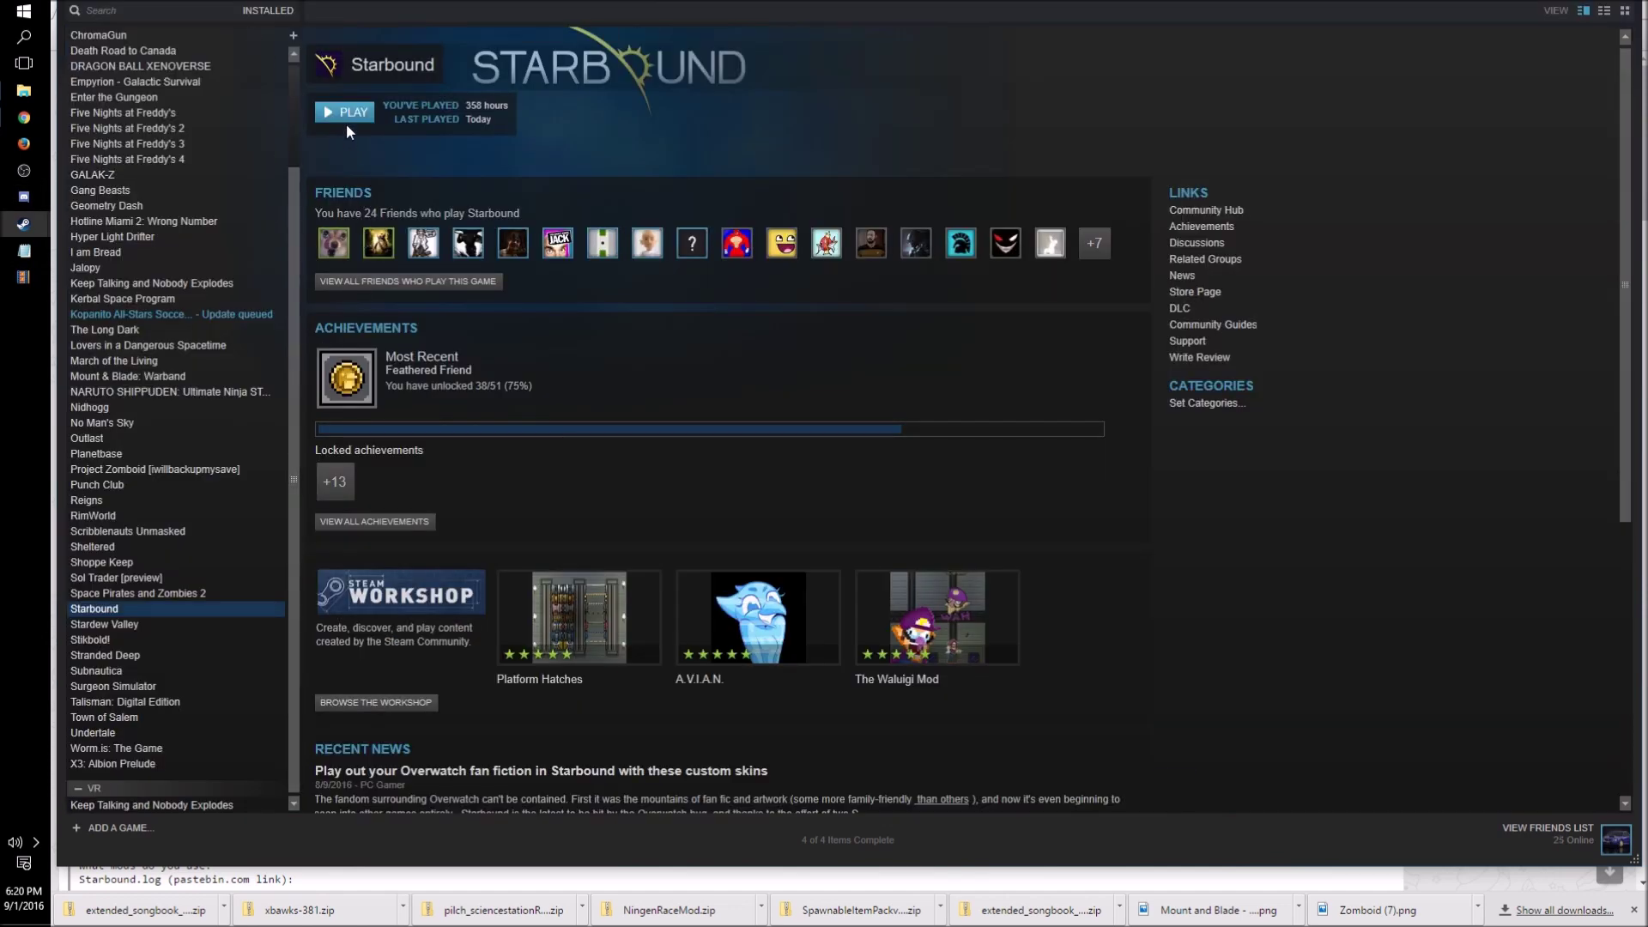
pyautogui.click(861, 545)
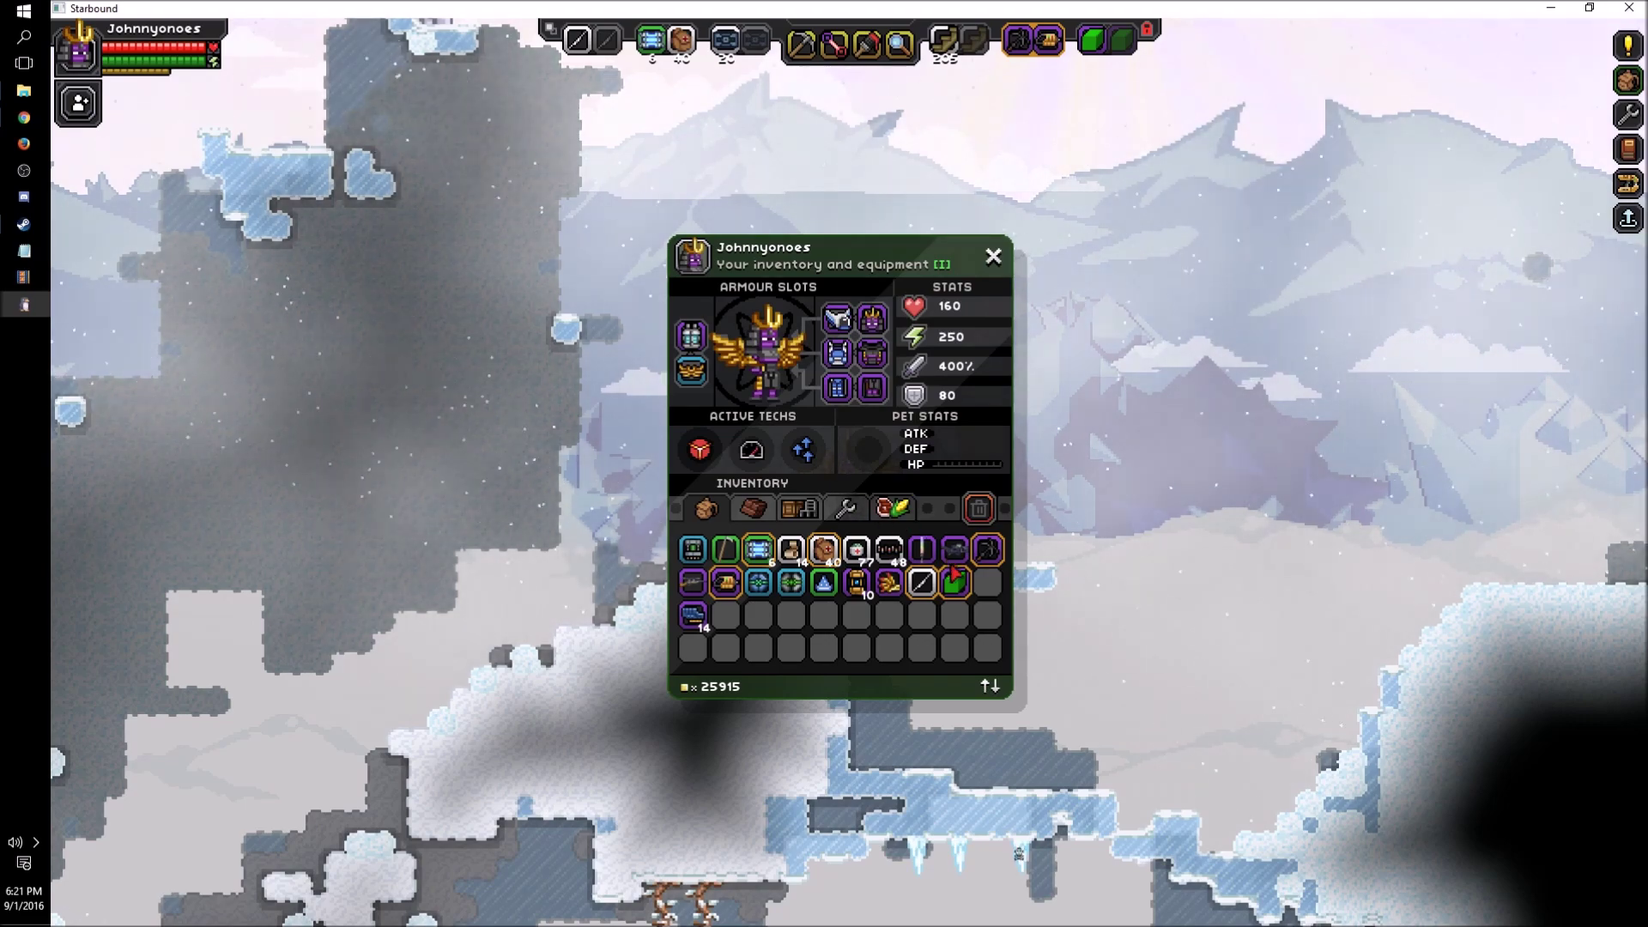
# Step: Trash the Perfectly Generic Item from the inventory, then beam the character up to the ship
pyautogui.moveTo(958, 599)
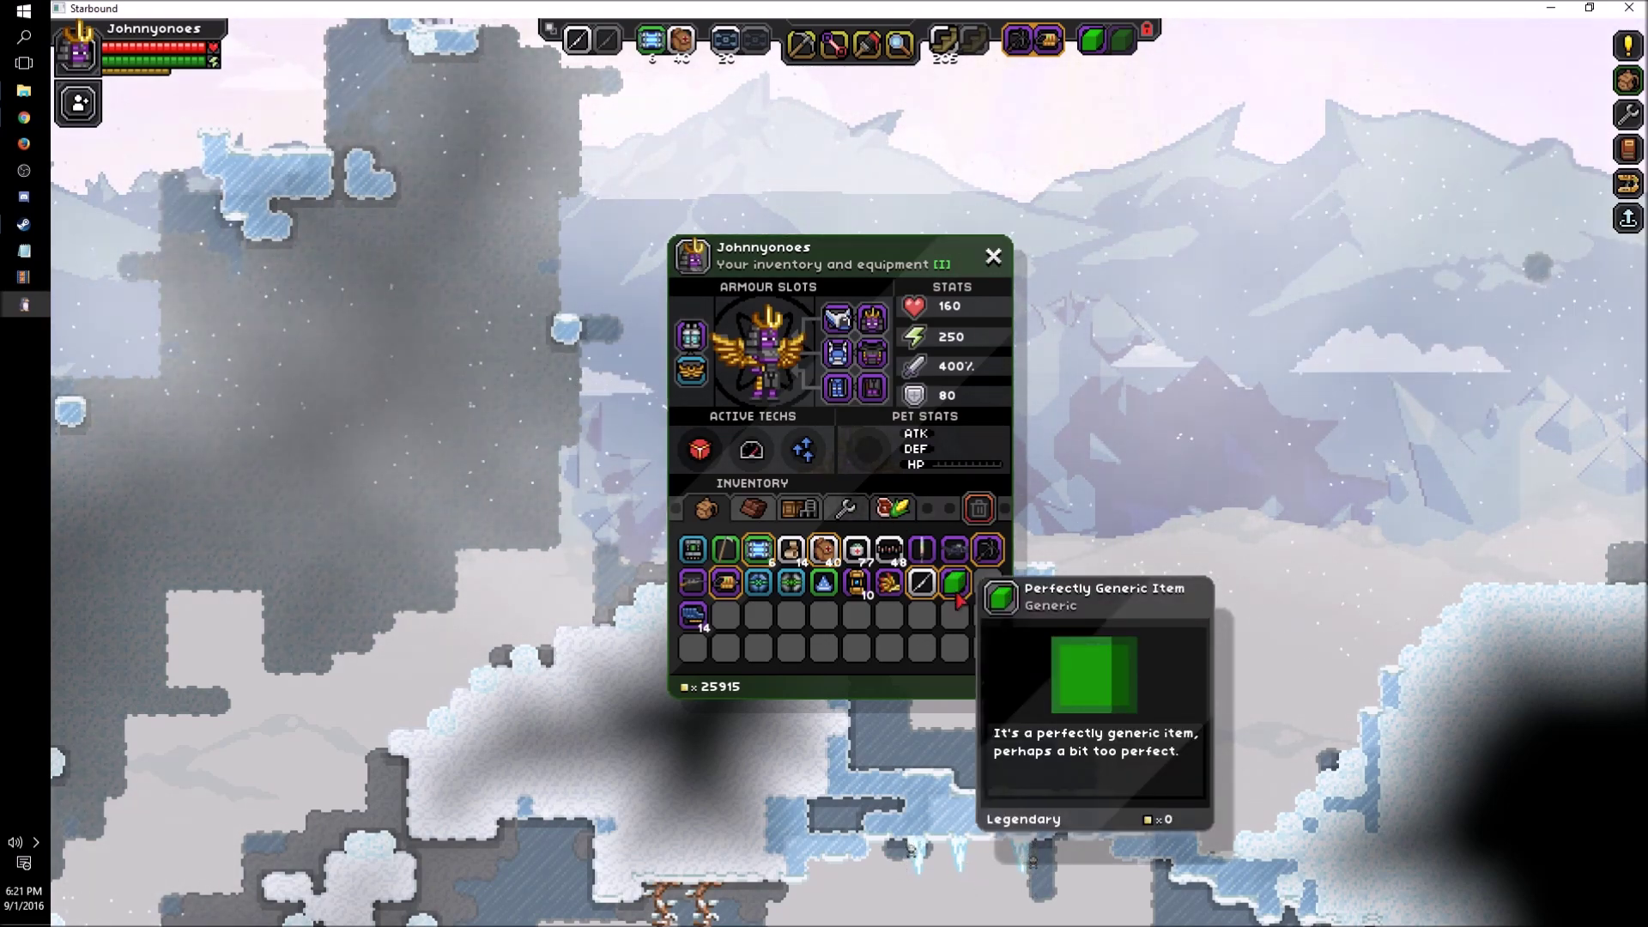
pyautogui.click(957, 599)
pyautogui.click(980, 510)
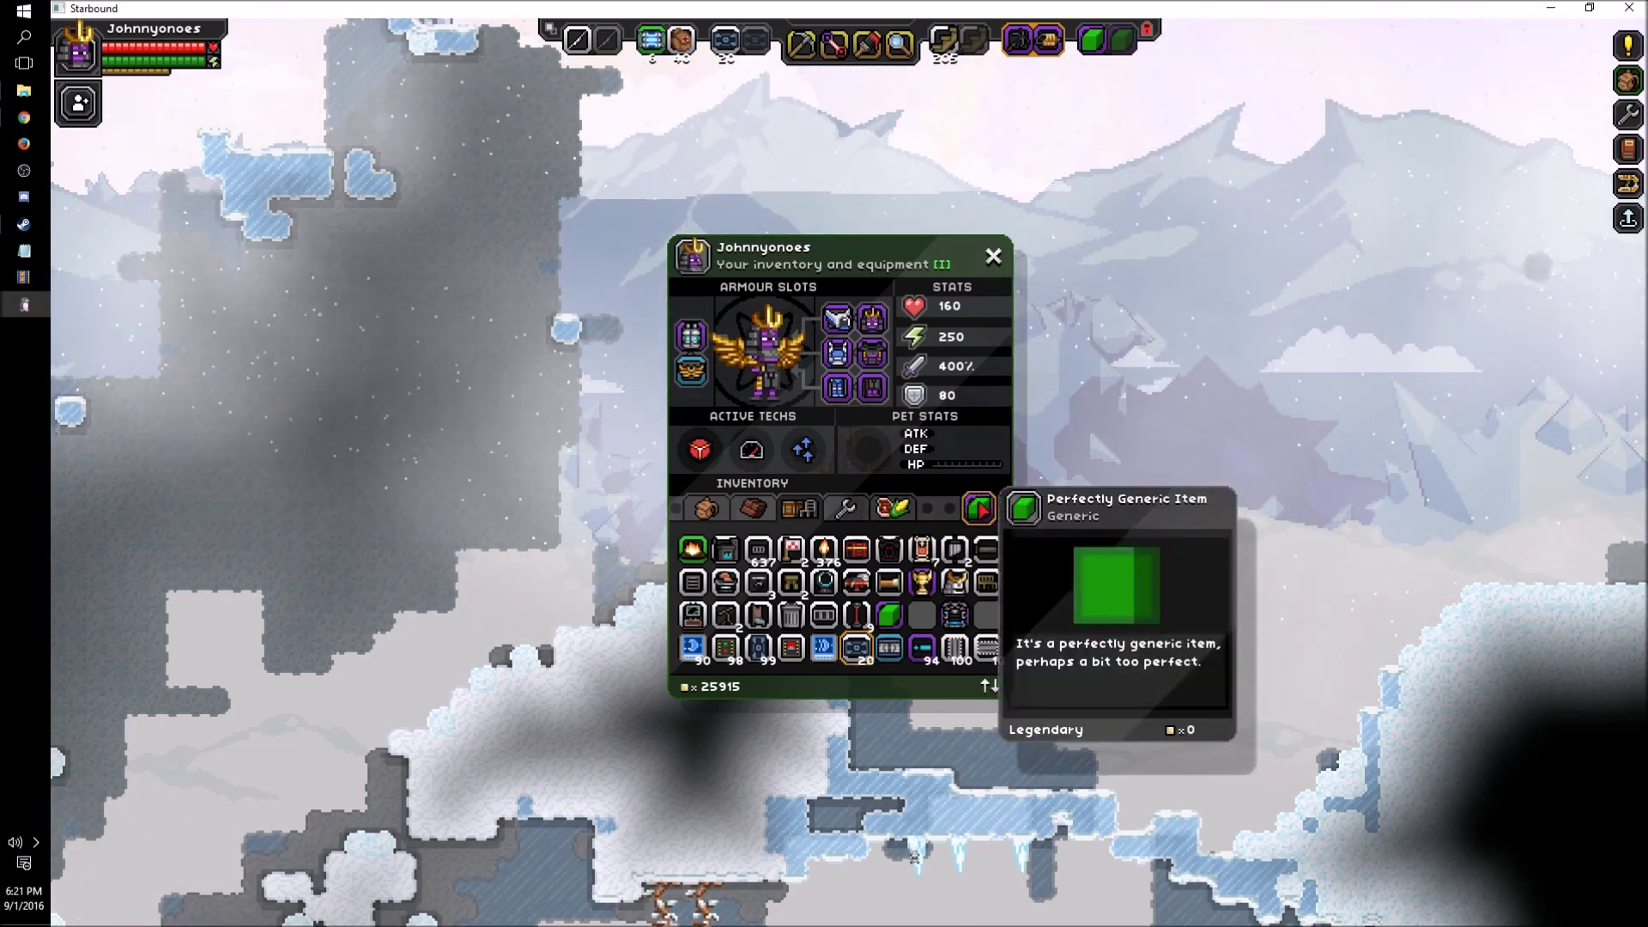
pyautogui.click(992, 259)
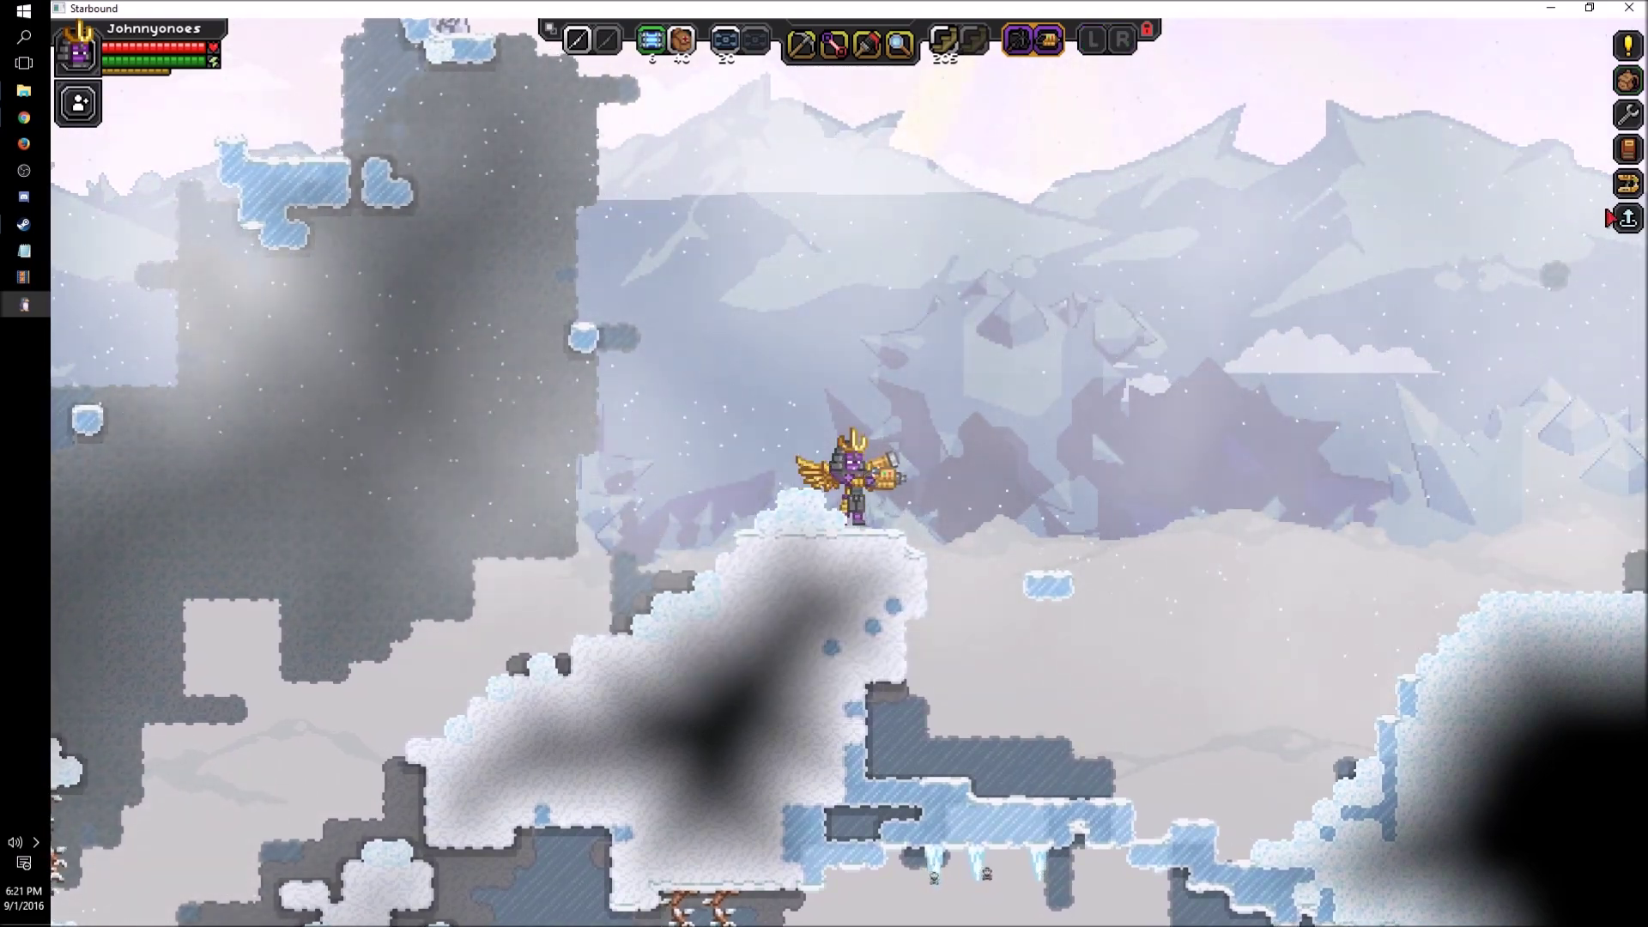
pyautogui.click(1612, 218)
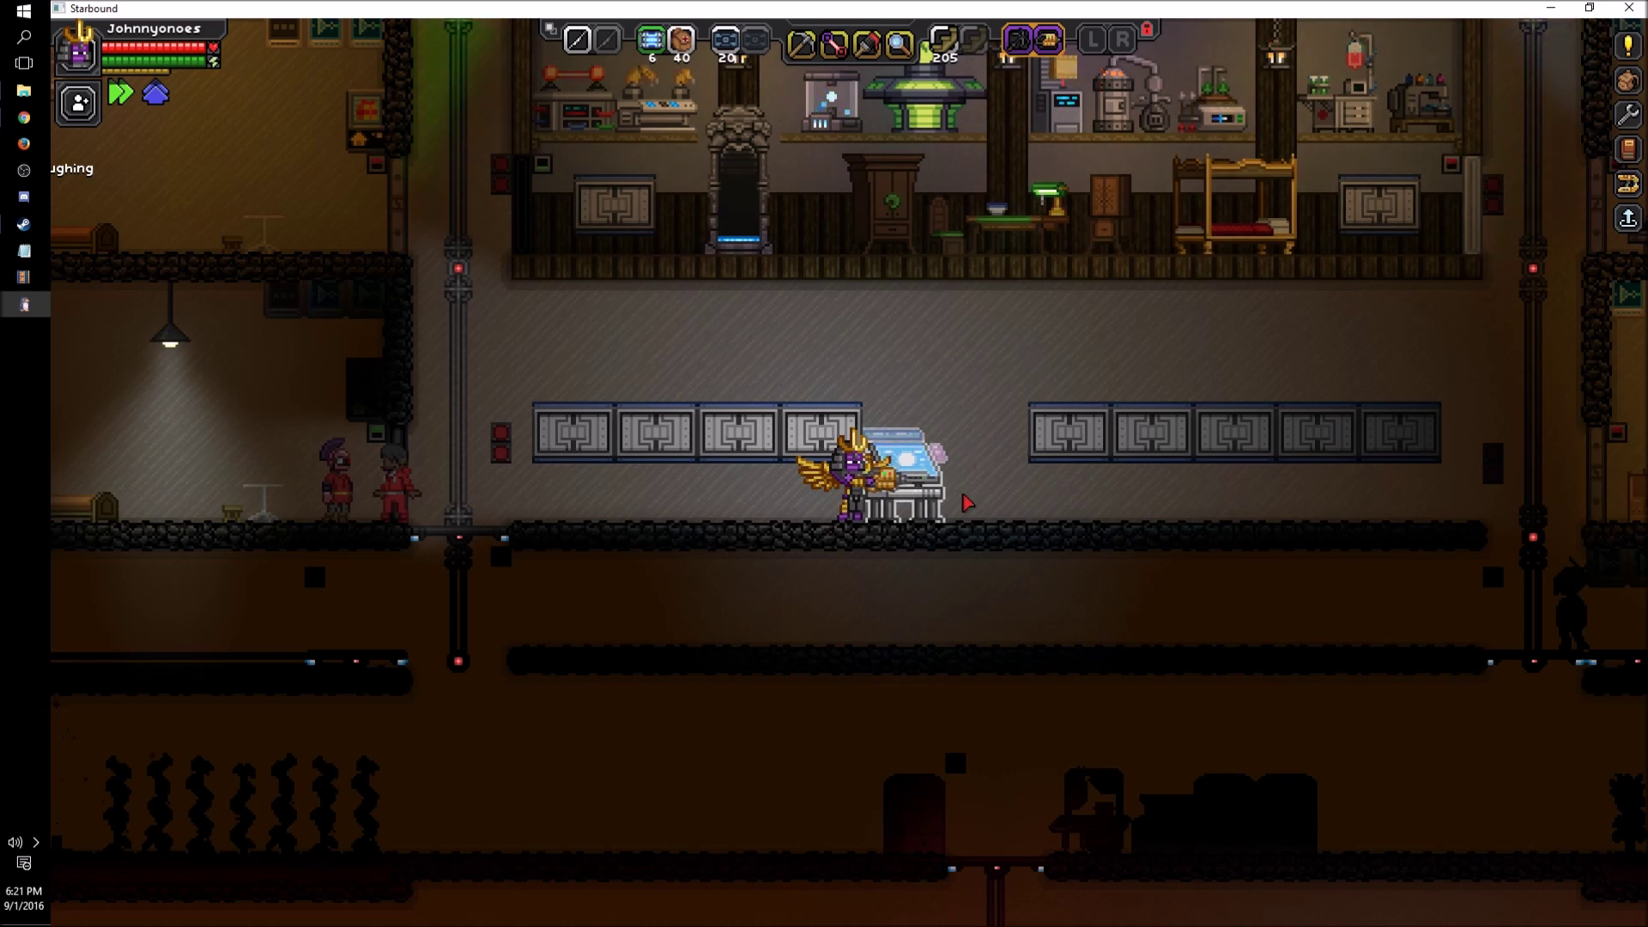
# Step: Walk the character over to the ship's piano and briefly check the inventory
pyautogui.press('d')
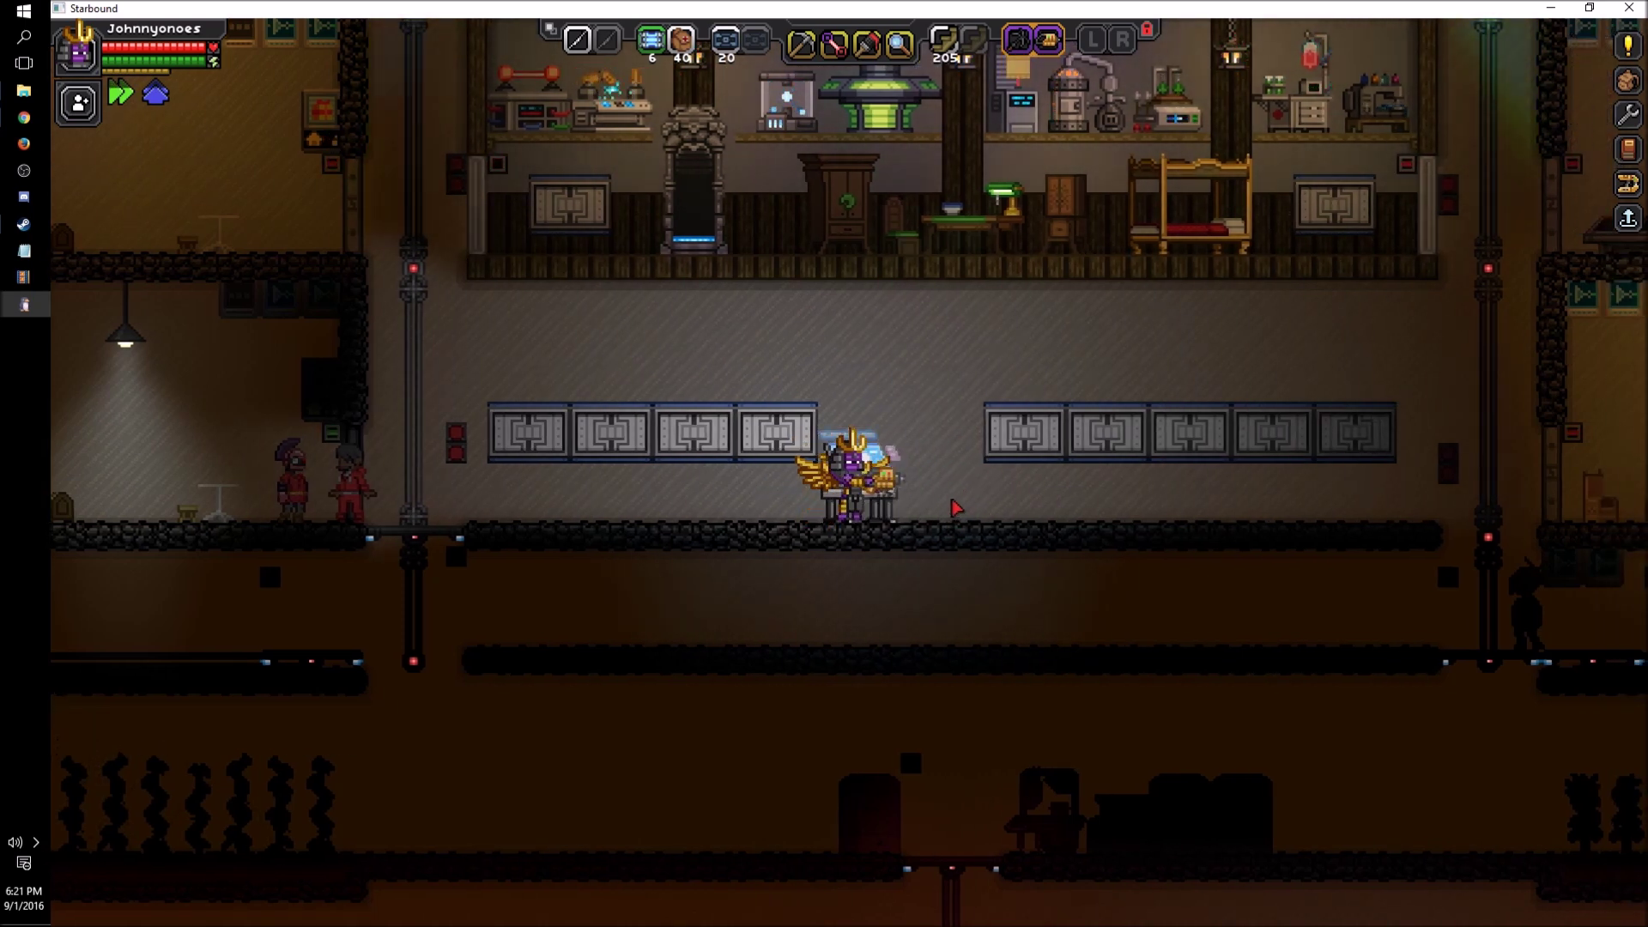
pyautogui.press('i')
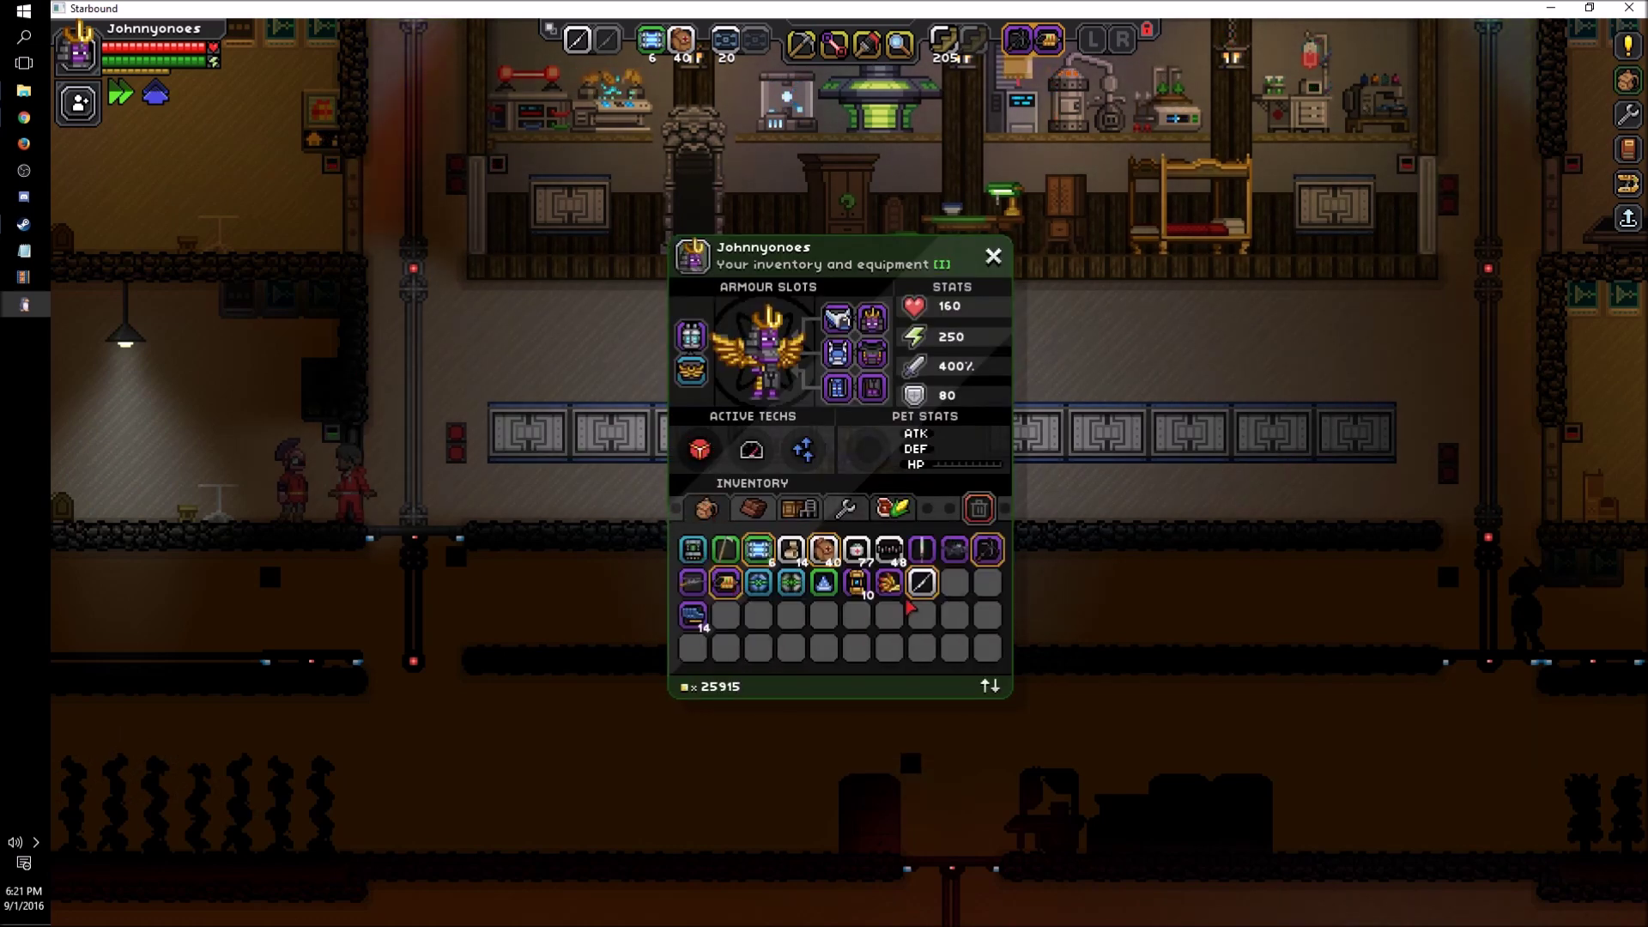
pyautogui.press('i')
# Step: Browse the piano's Songbook Library song list, such as Canon In D, then close it
pyautogui.click(912, 602)
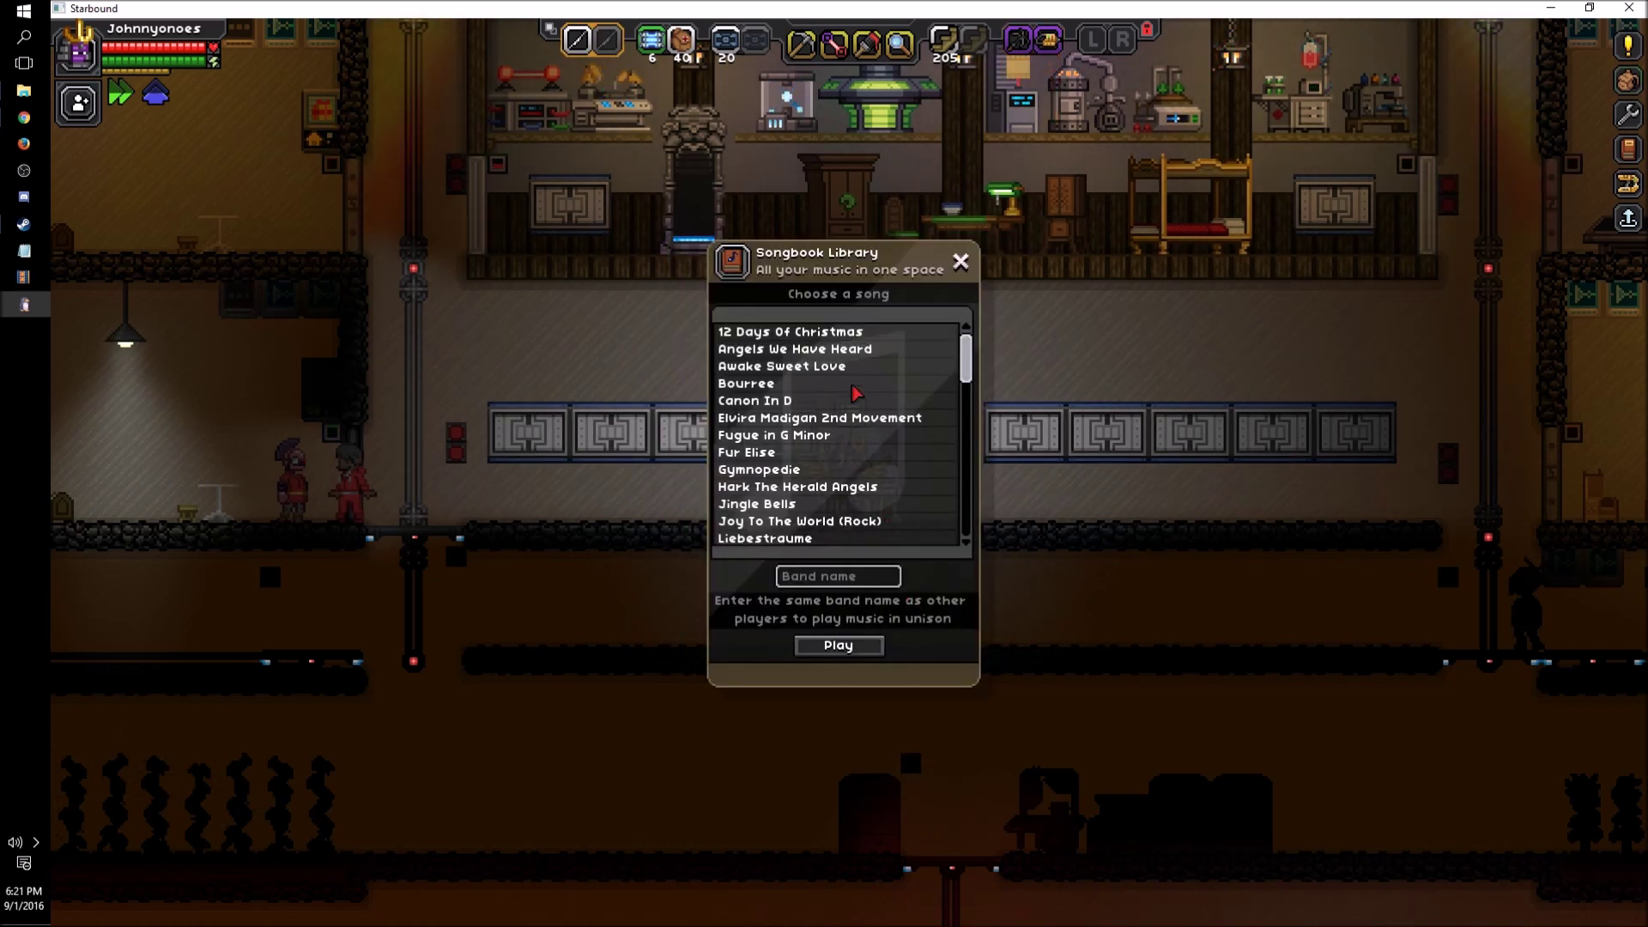
pyautogui.scroll(-20, 856, 393)
pyautogui.scroll(20, 867, 448)
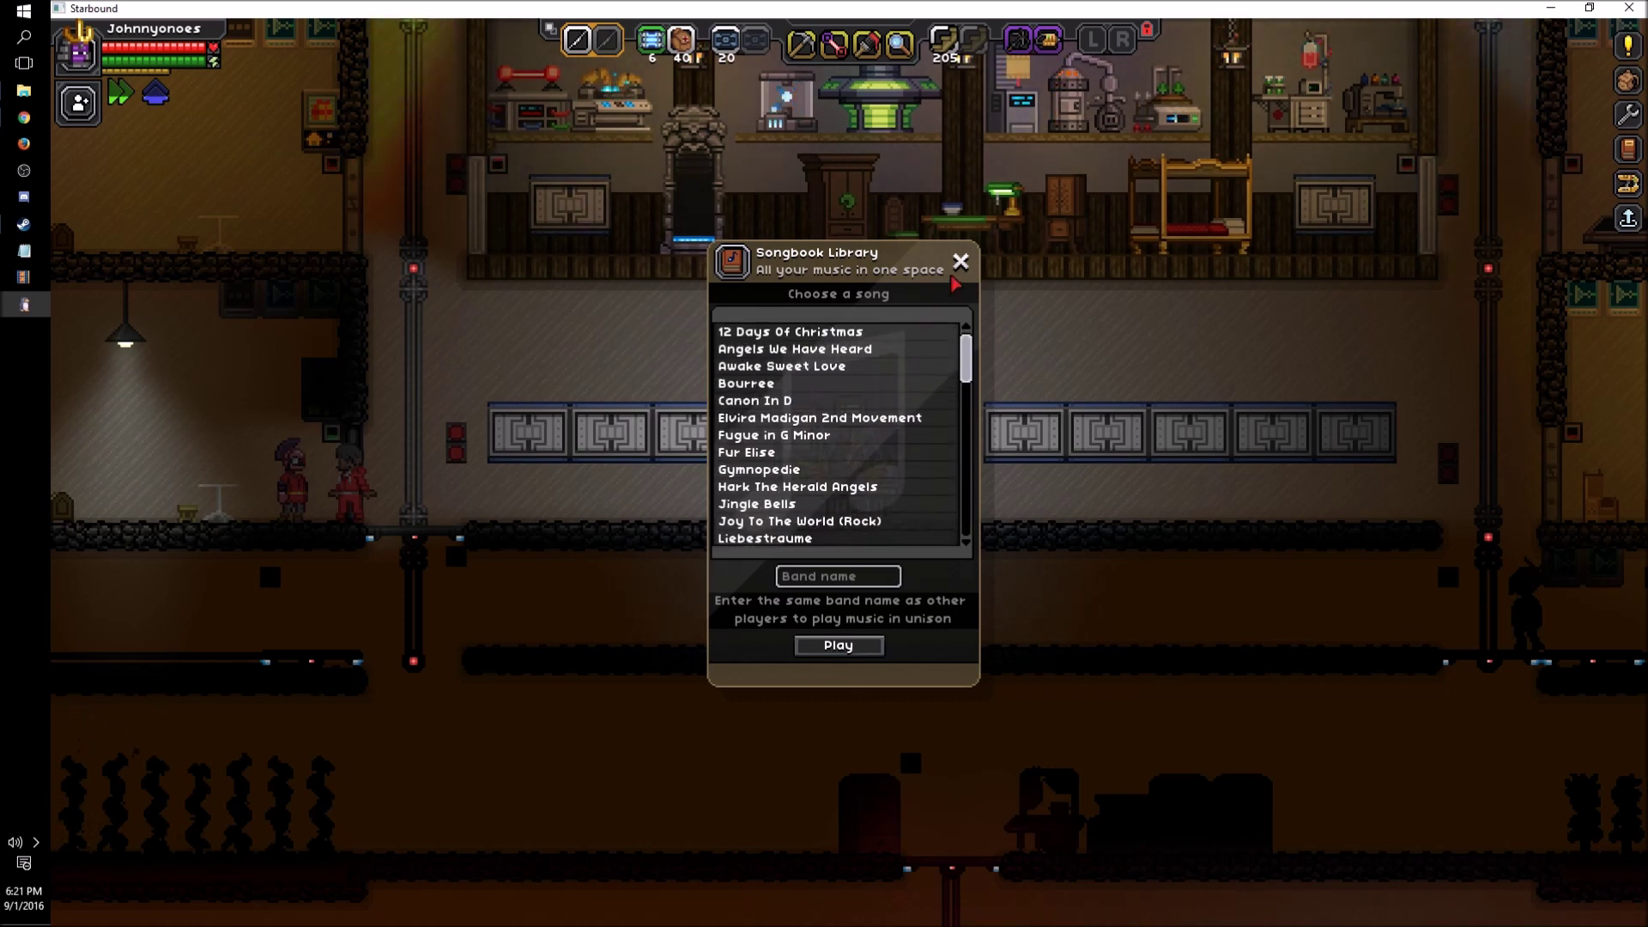
pyautogui.press('Escape')
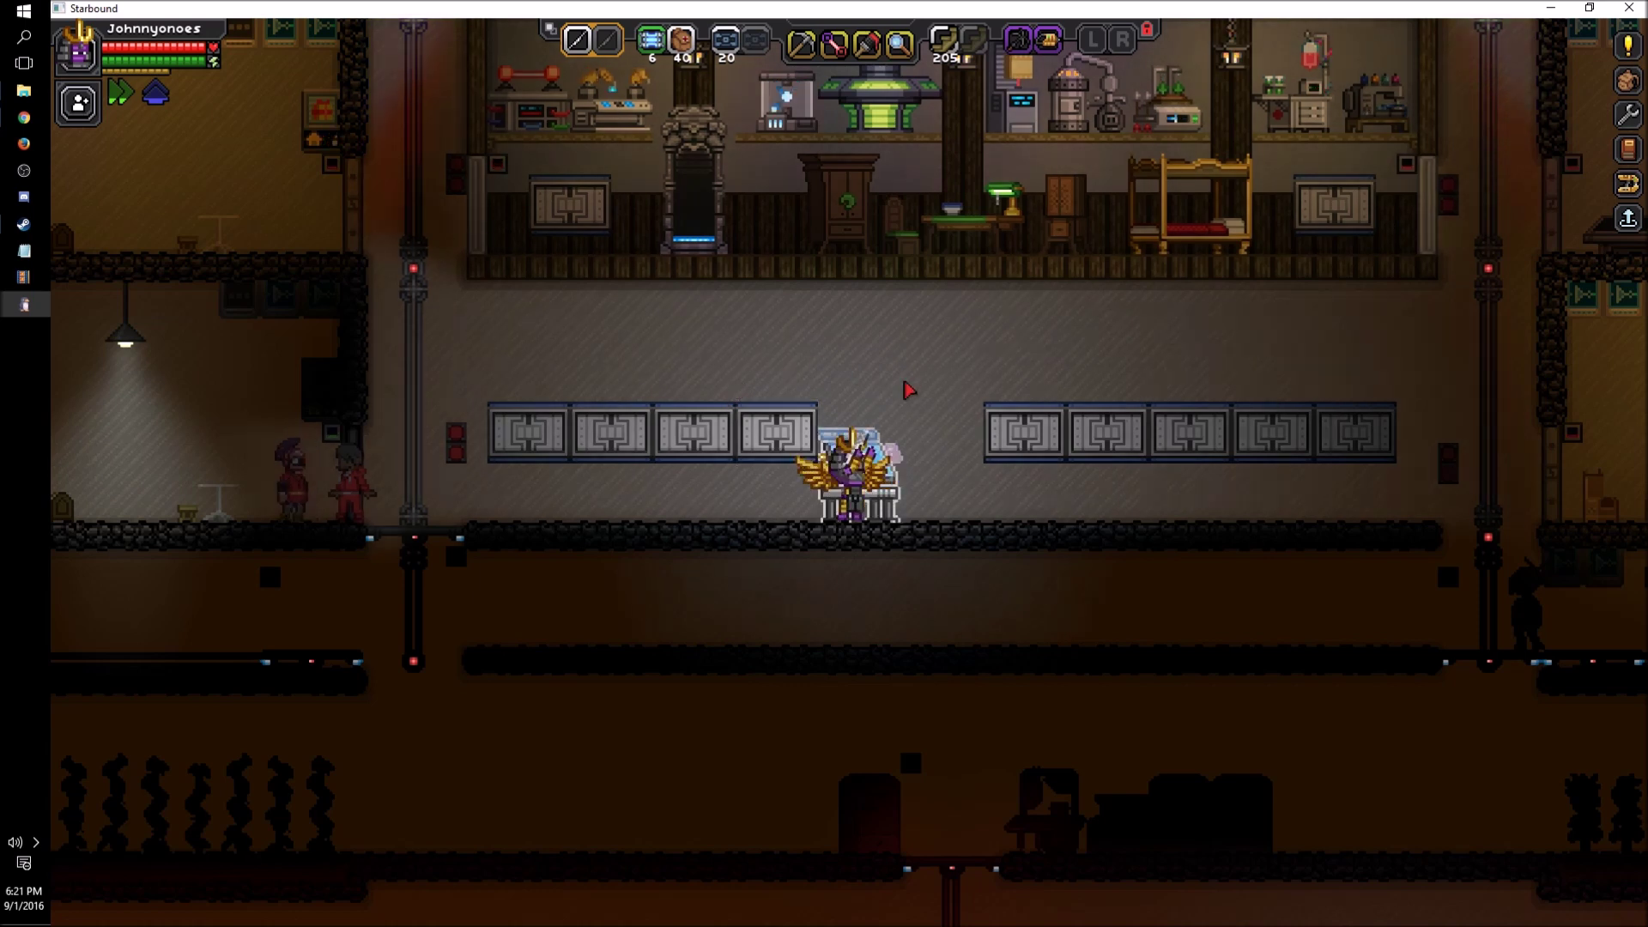